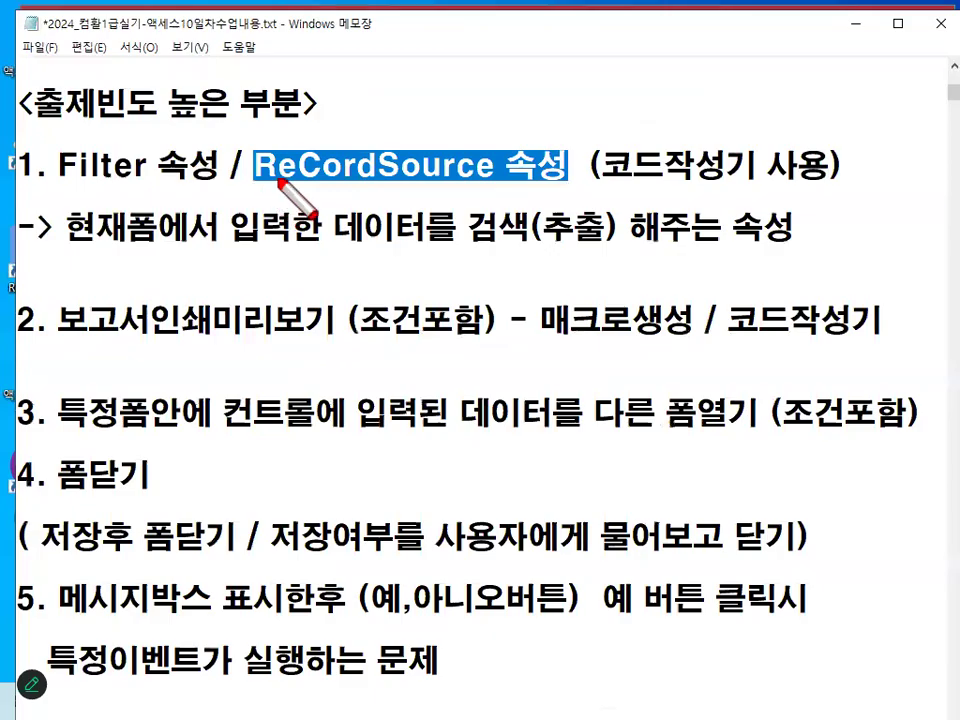
Underline "Filter 속성" and "ReCordSource 속성" in red, circle "검색", add check marks around them, and clear the annotations.
{"action": "left_click_drag", "start_coordinate": [44, 192], "coordinate": [528, 187]}
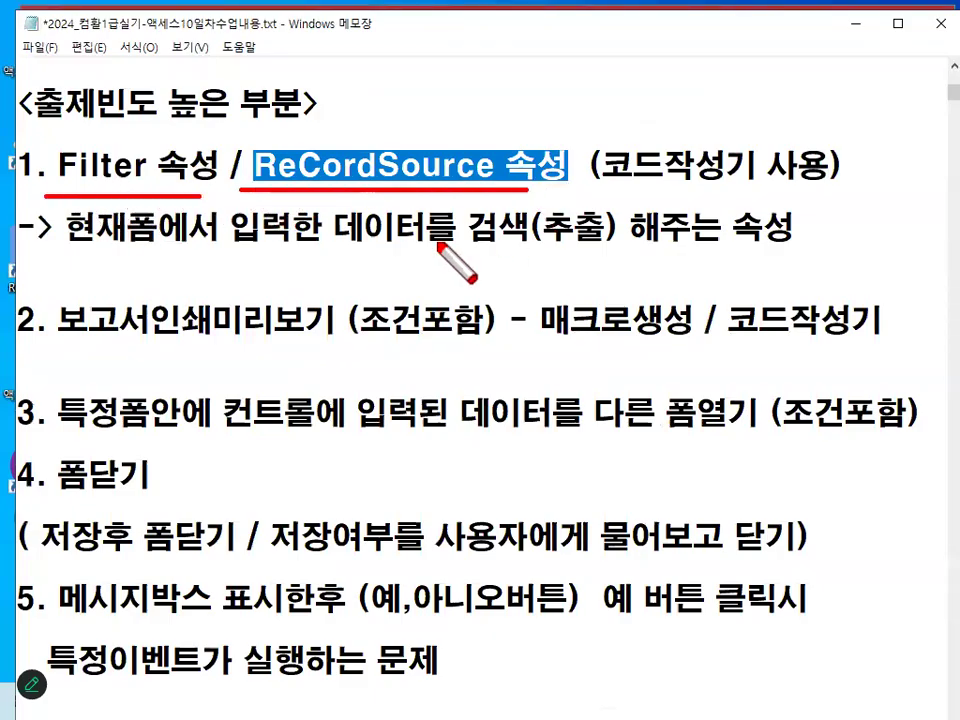
{"action": "mouse_move", "coordinate": [514, 228]}
{"action": "left_mouse_down"}
{"action": "mouse_move", "coordinate": [491, 255]}
{"action": "mouse_move", "coordinate": [513, 208]}
{"action": "left_mouse_up"}
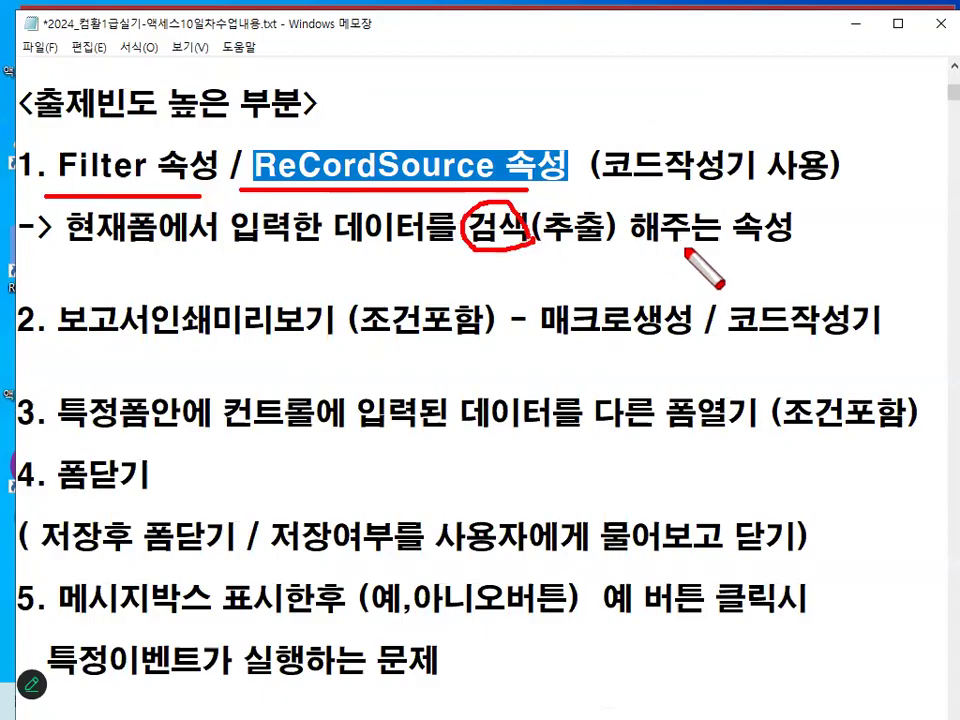
{"action": "left_click_drag", "start_coordinate": [517, 181], "coordinate": [545, 166]}
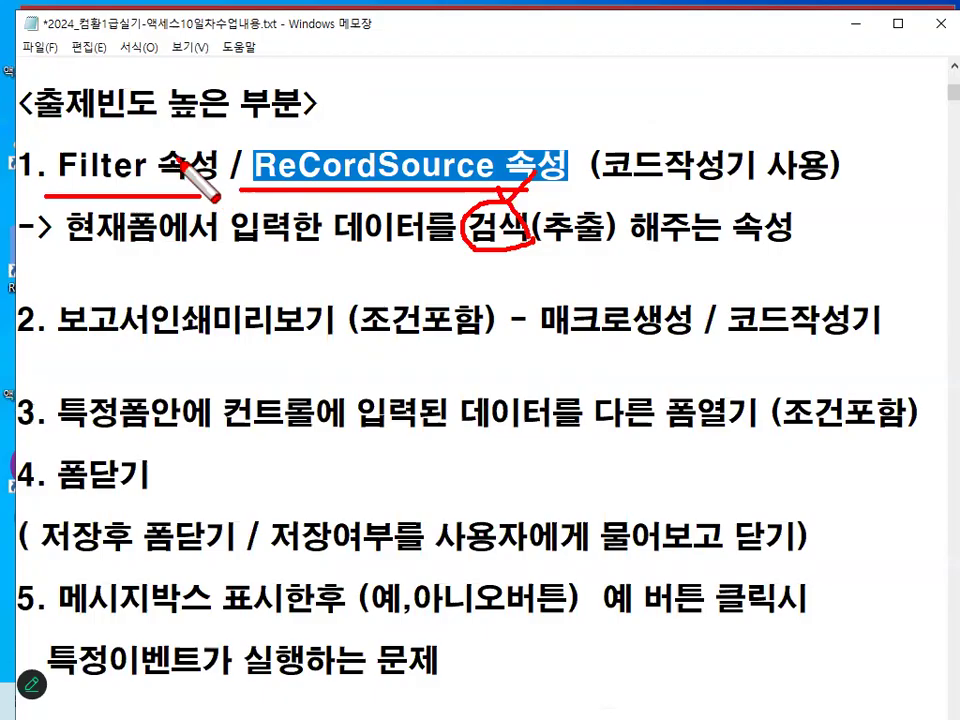
{"action": "left_click_drag", "start_coordinate": [186, 158], "coordinate": [220, 145]}
{"action": "left_click_drag", "start_coordinate": [293, 126], "coordinate": [336, 100]}
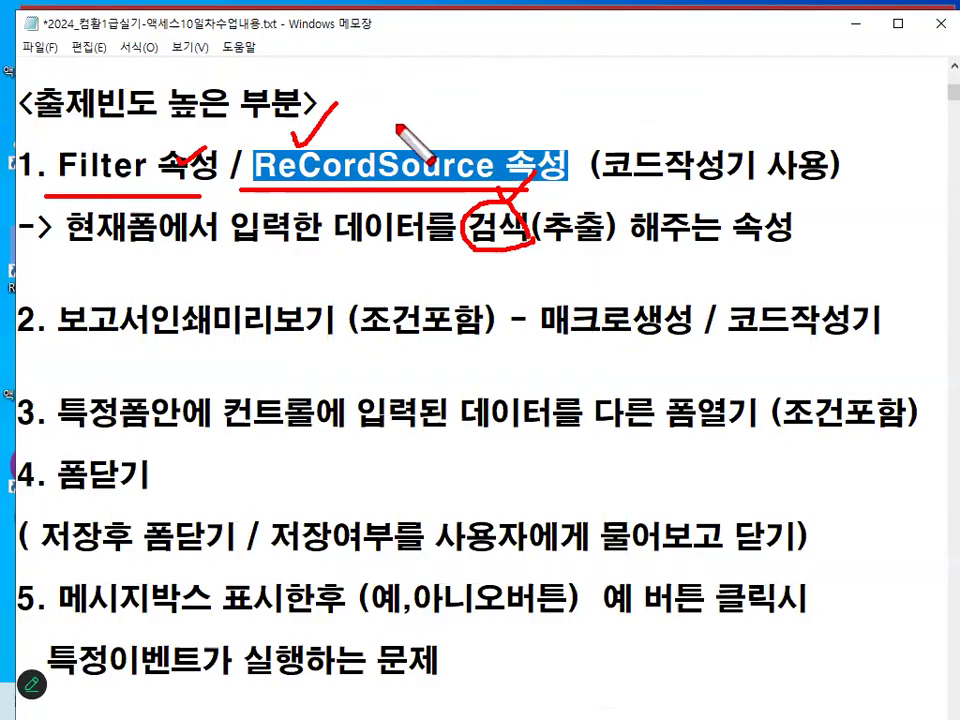
{"action": "left_click_drag", "start_coordinate": [111, 140], "coordinate": [163, 124]}
{"action": "left_click_drag", "start_coordinate": [352, 128], "coordinate": [416, 57]}
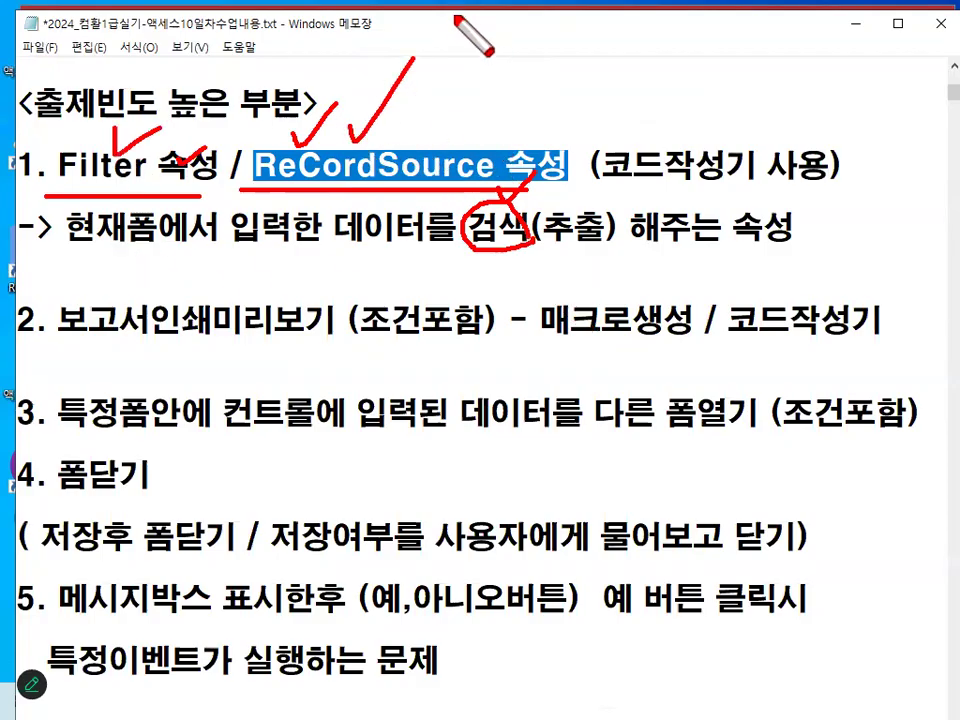
{"action": "key", "text": "Escape"}
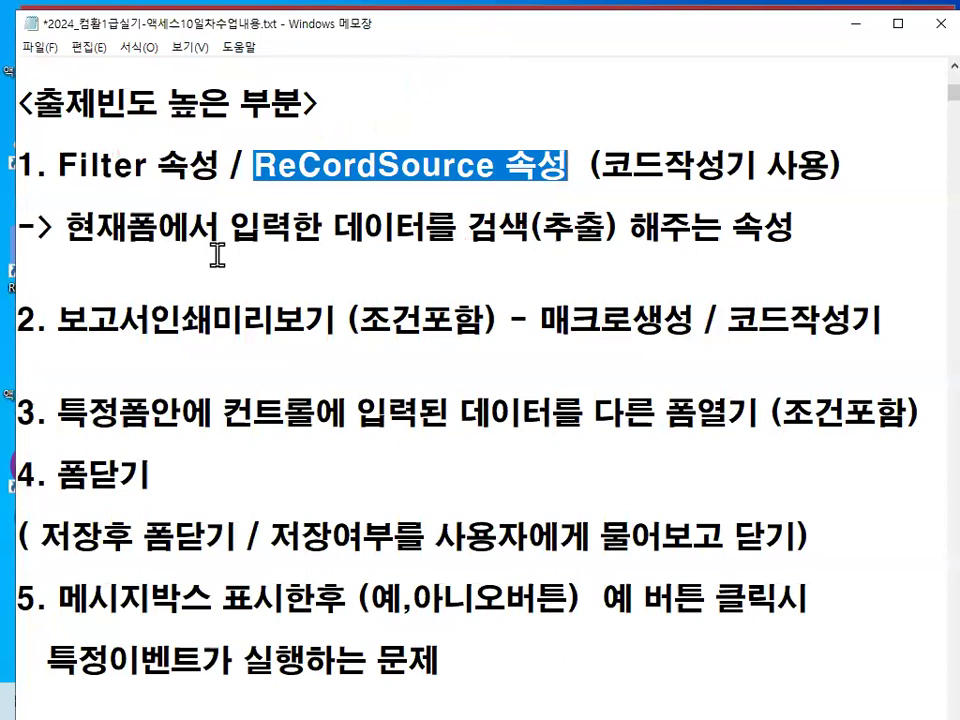
Highlight the item 2 phrases on report print preview, its condition, and the macro or code builder, comparing them with item 1.
{"action": "left_click_drag", "start_coordinate": [60, 325], "coordinate": [336, 322]}
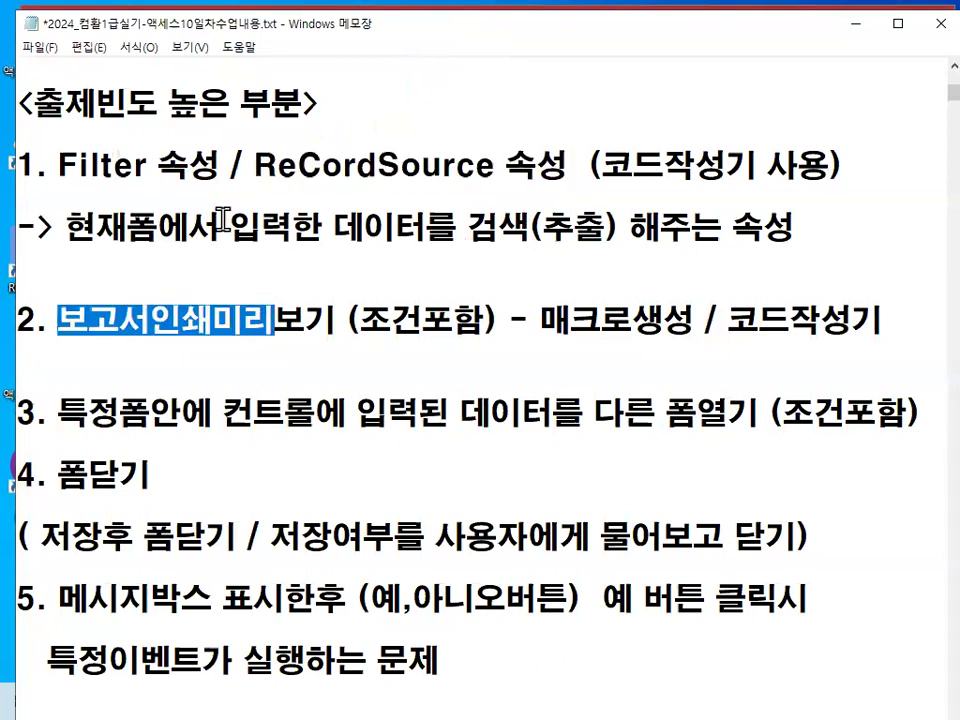
{"action": "left_click_drag", "start_coordinate": [216, 216], "coordinate": [510, 215]}
{"action": "left_click_drag", "start_coordinate": [58, 322], "coordinate": [318, 321]}
{"action": "left_click", "coordinate": [541, 318]}
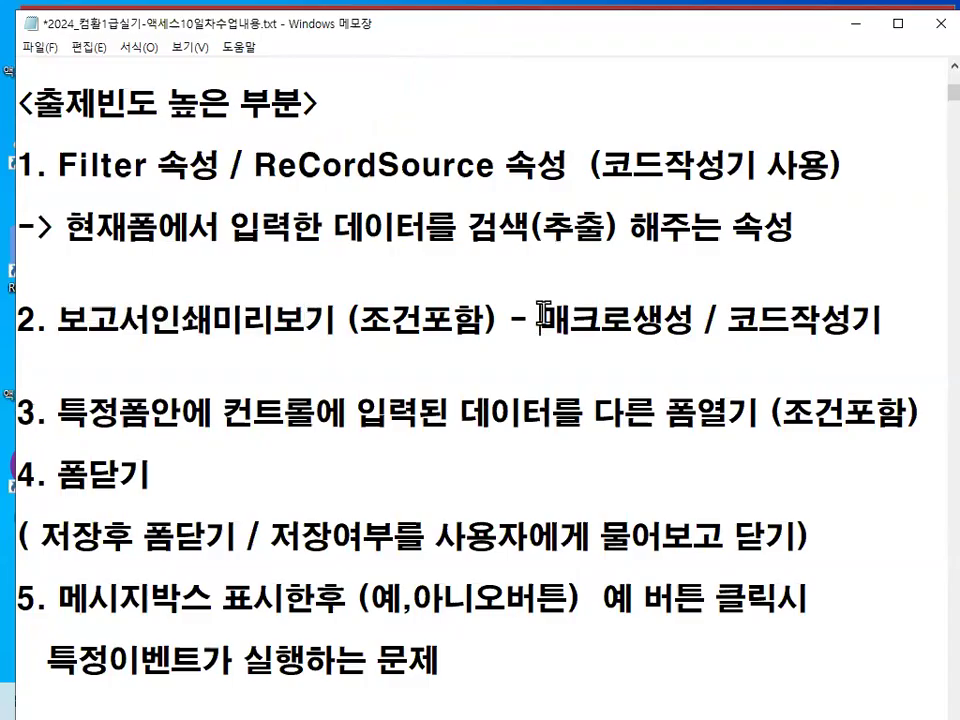
{"action": "left_click_drag", "start_coordinate": [345, 321], "coordinate": [507, 318]}
{"action": "left_click_drag", "start_coordinate": [377, 164], "coordinate": [461, 160]}
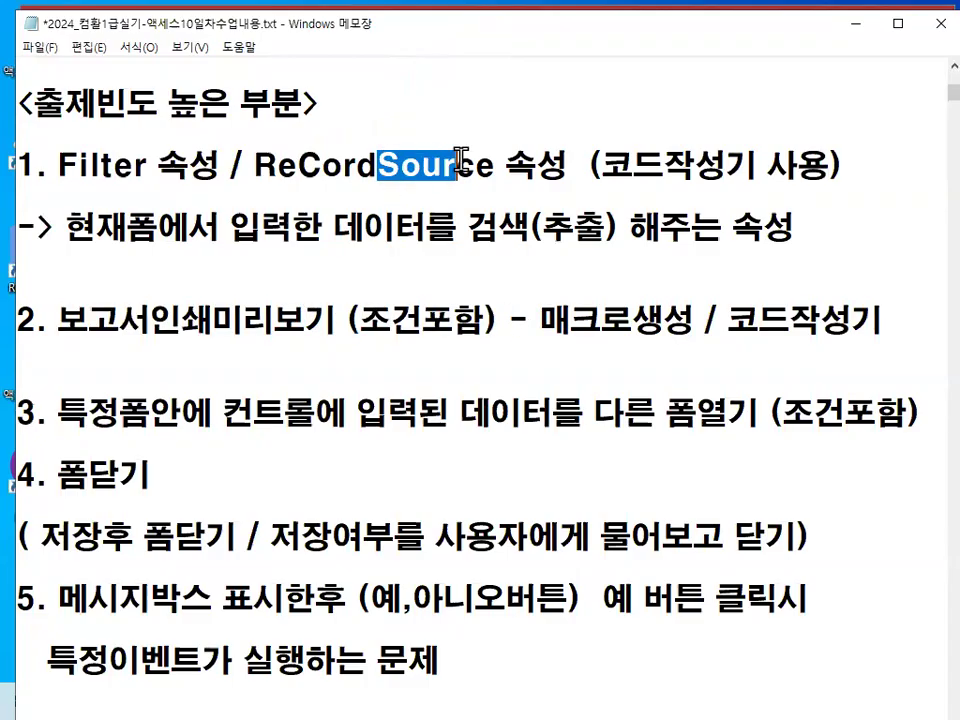
{"action": "left_click_drag", "start_coordinate": [58, 321], "coordinate": [334, 321]}
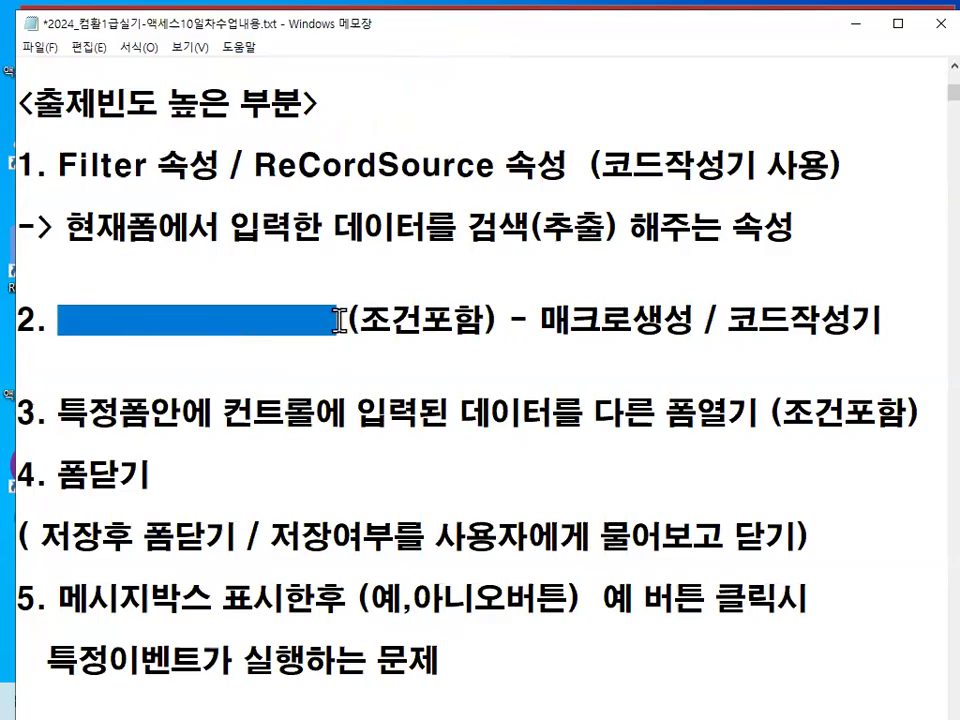
{"action": "left_click_drag", "start_coordinate": [540, 320], "coordinate": [888, 318]}
{"action": "left_click", "coordinate": [888, 316]}
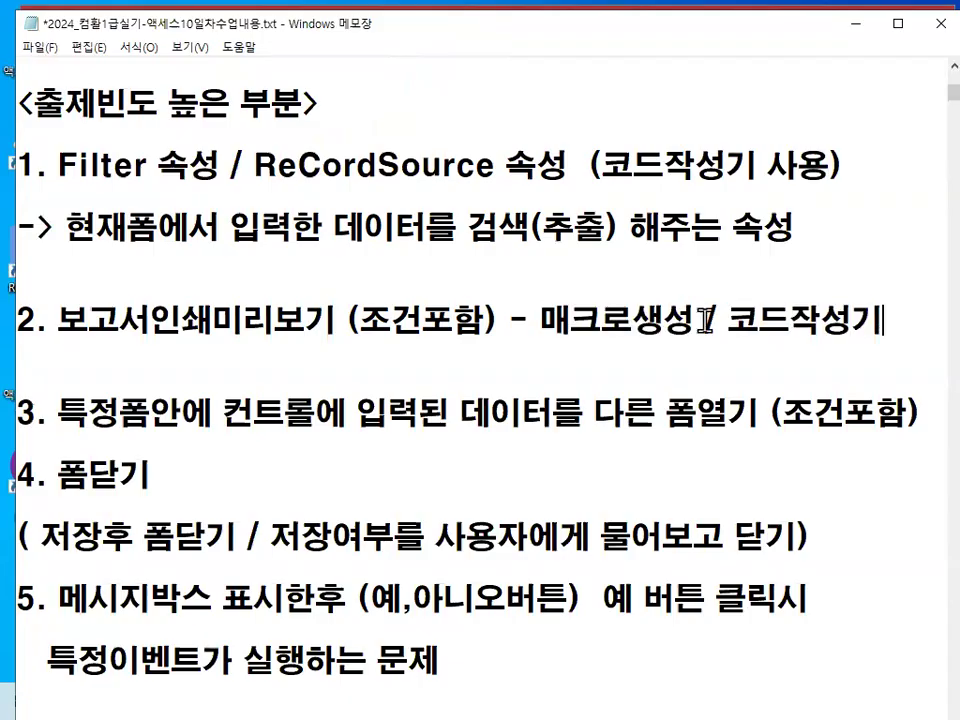
Underline "매크로생성 / 코드작성기" in red, circle the number of item 2, and clear the annotations.
{"action": "key", "text": "ctrl+2"}
{"action": "left_click_drag", "start_coordinate": [526, 343], "coordinate": [878, 344]}
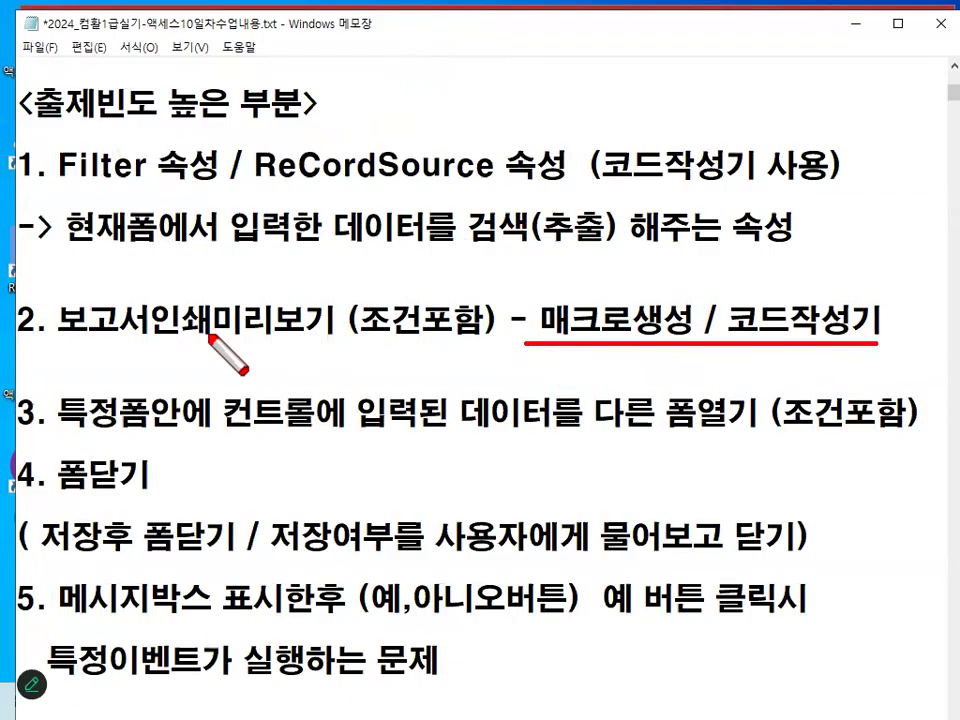
{"action": "mouse_move", "coordinate": [21, 317]}
{"action": "left_mouse_down"}
{"action": "mouse_move", "coordinate": [36, 322]}
{"action": "mouse_move", "coordinate": [40, 310]}
{"action": "mouse_move", "coordinate": [49, 332]}
{"action": "left_mouse_up"}
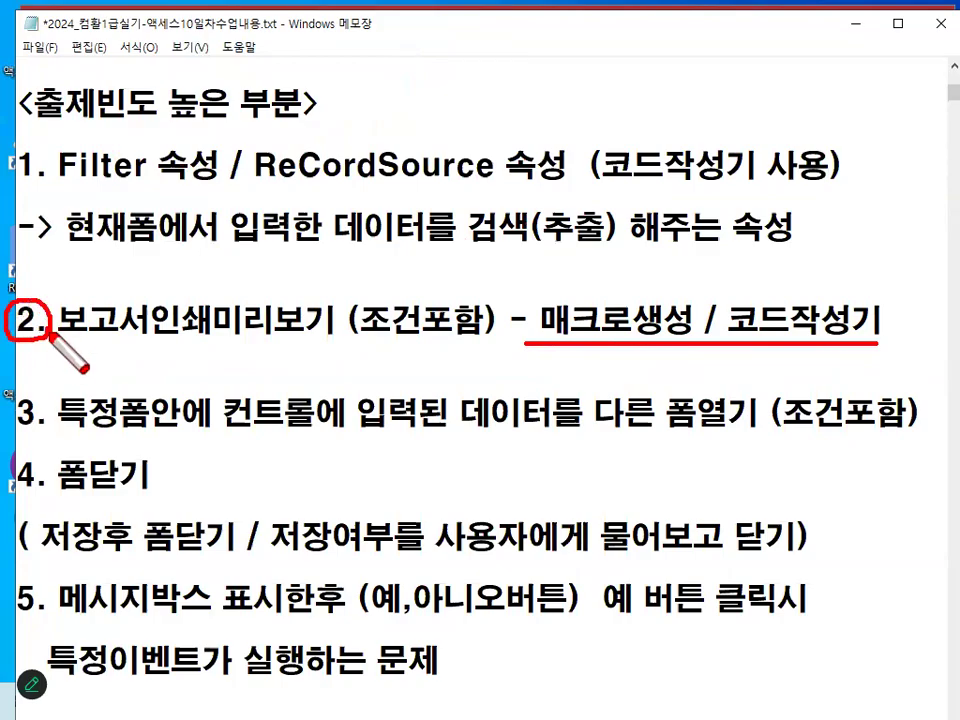
{"action": "key", "text": "Escape"}
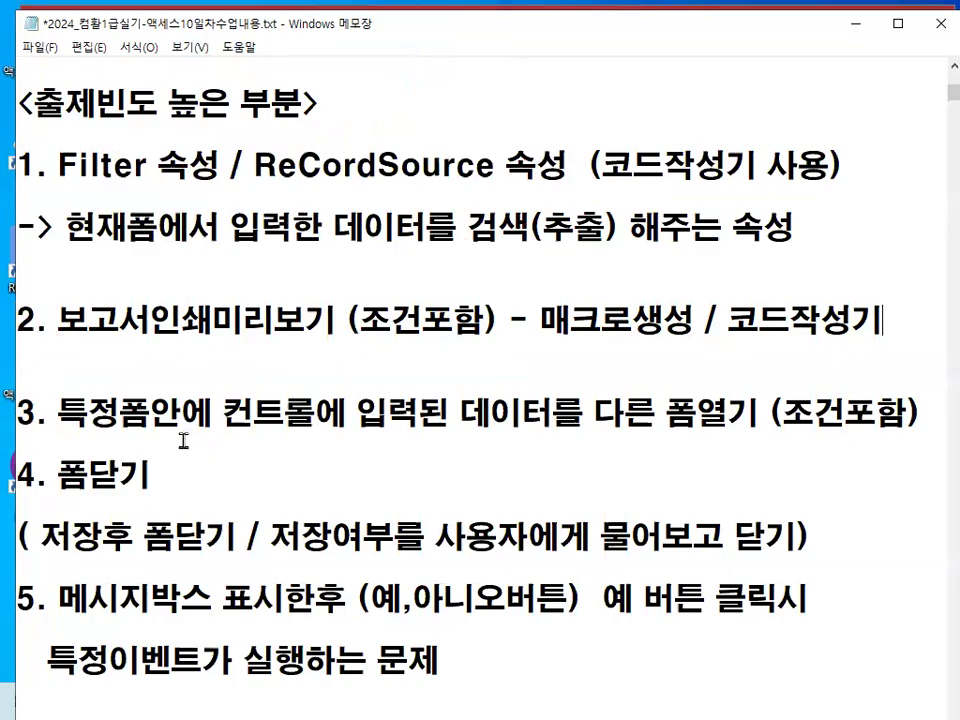
Highlight the key phrases of item 3, including "컨트롤", "입력된 데이터", "다른 폼열기" and its condition note.
{"action": "scroll", "coordinate": [183, 440], "scroll_direction": "down", "scroll_amount": 1}
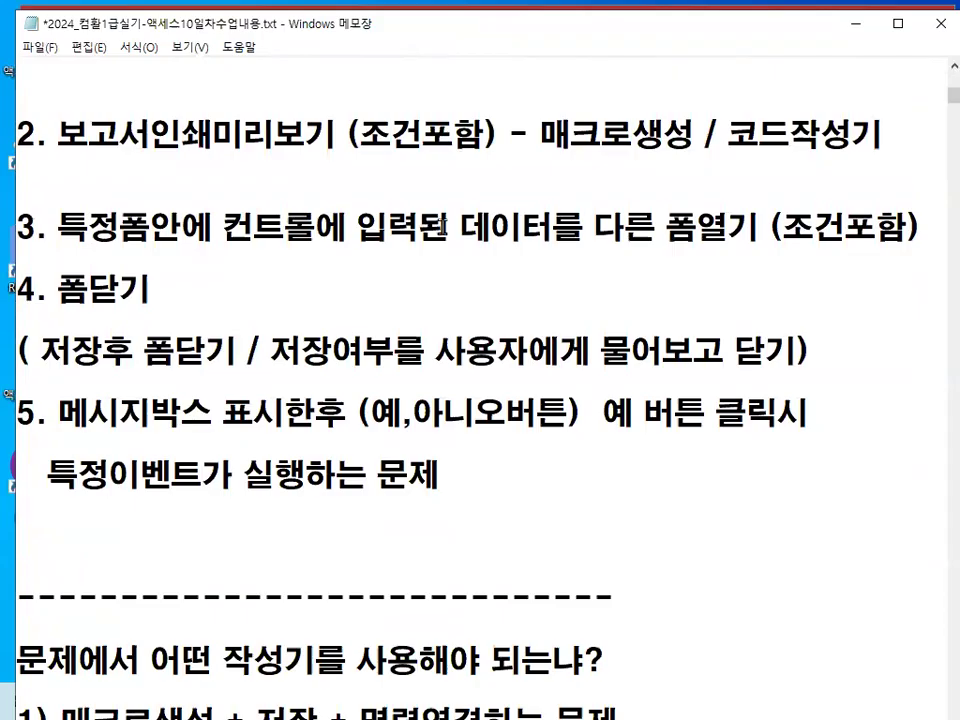
{"action": "left_click_drag", "start_coordinate": [594, 226], "coordinate": [758, 226]}
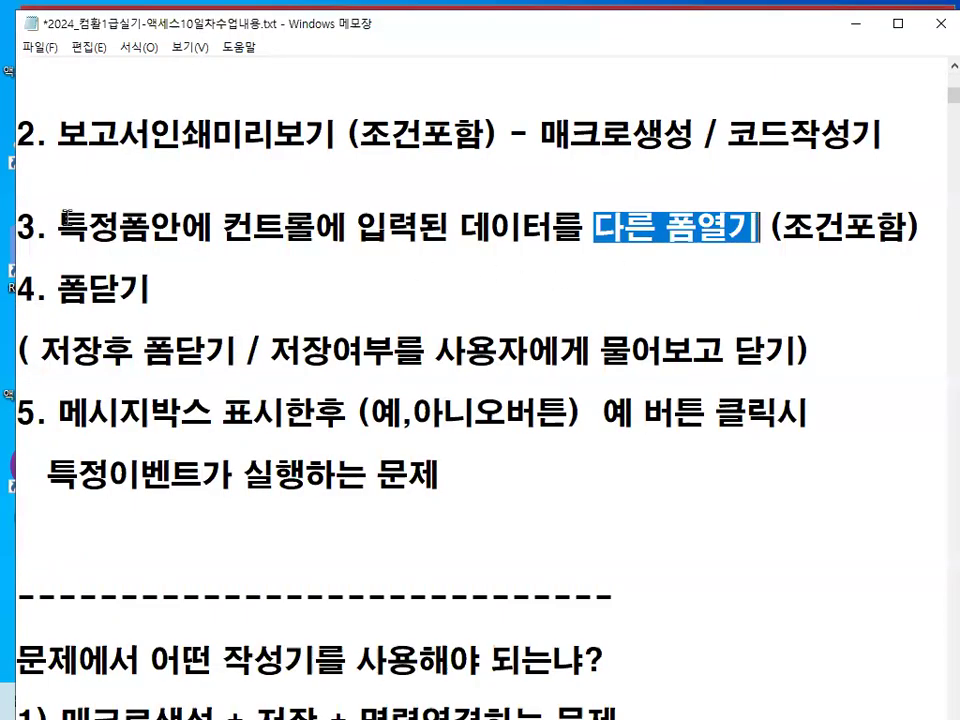
{"action": "left_click_drag", "start_coordinate": [58, 225], "coordinate": [150, 226]}
{"action": "left_click_drag", "start_coordinate": [223, 226], "coordinate": [316, 229]}
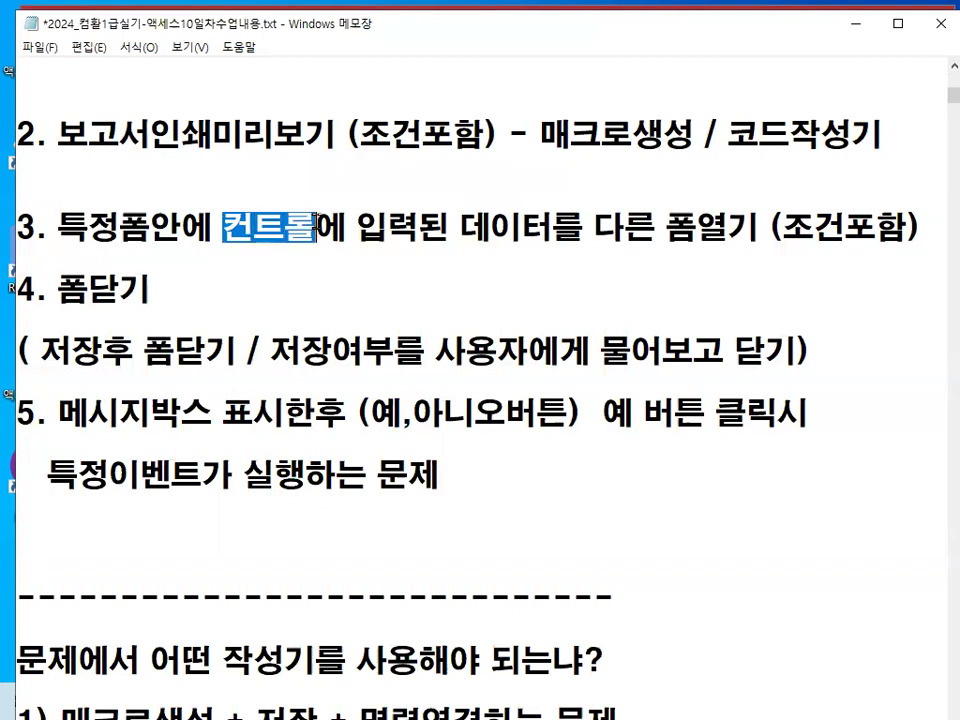
{"action": "left_click_drag", "start_coordinate": [224, 226], "coordinate": [316, 228]}
{"action": "left_click_drag", "start_coordinate": [594, 228], "coordinate": [745, 229]}
{"action": "left_click_drag", "start_coordinate": [357, 228], "coordinate": [549, 229]}
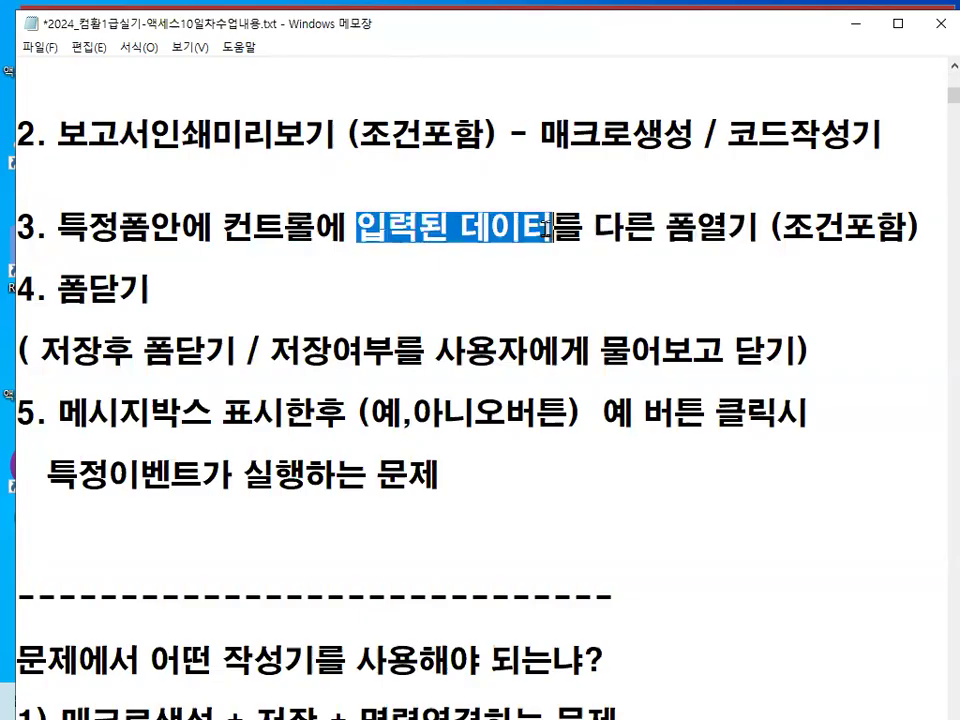
{"action": "left_click_drag", "start_coordinate": [783, 228], "coordinate": [877, 229]}
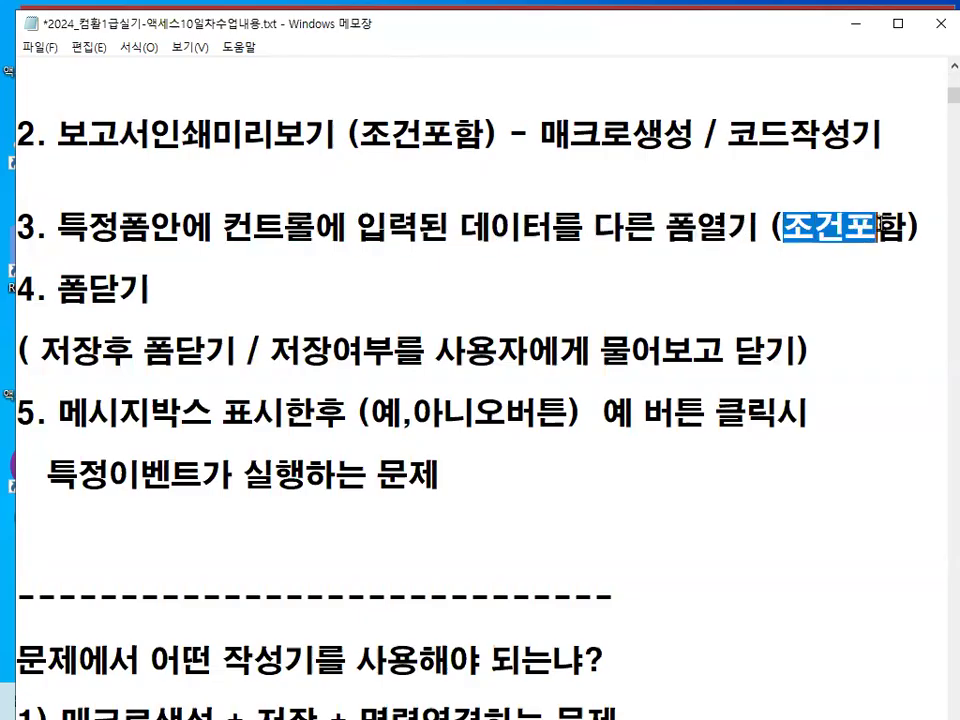
Highlight the item 4 heading "폼닫기" and the line below it describing the ways to close a form.
{"action": "left_click_drag", "start_coordinate": [59, 290], "coordinate": [163, 289]}
{"action": "left_click_drag", "start_coordinate": [40, 348], "coordinate": [790, 355]}
{"action": "left_click", "coordinate": [795, 355]}
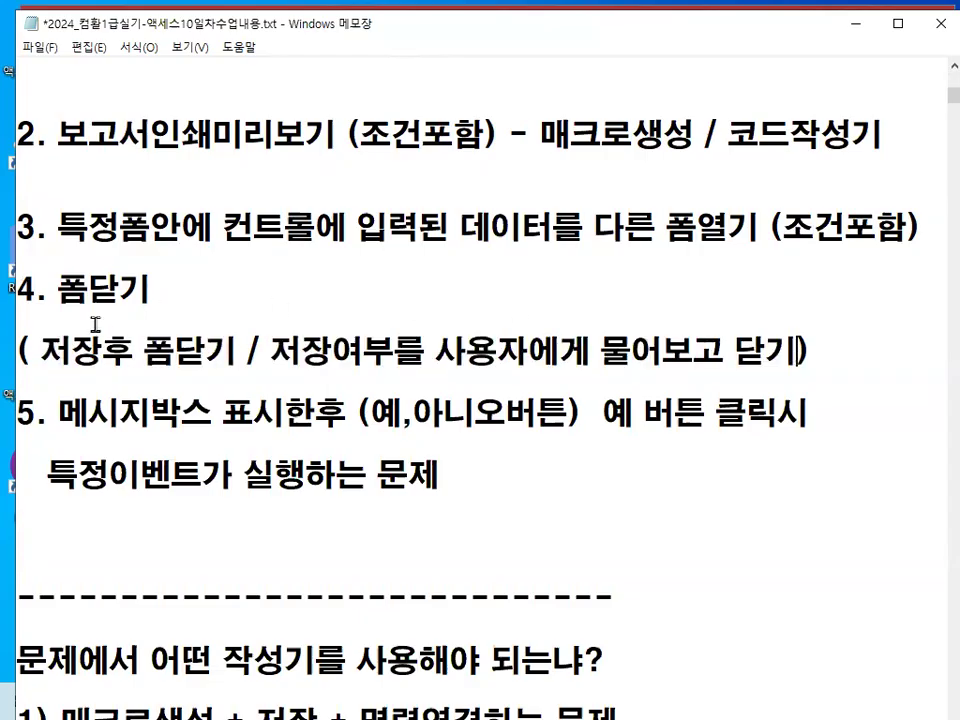
Underline "폼닫기" with a handwritten 2, and underline and circle the message box, 예 button and event phrases of item 5.
{"action": "key", "text": "ctrl+2"}
{"action": "mouse_move", "coordinate": [52, 314]}
{"action": "left_mouse_down"}
{"action": "mouse_move", "coordinate": [145, 314]}
{"action": "mouse_move", "coordinate": [205, 292]}
{"action": "mouse_move", "coordinate": [228, 322]}
{"action": "left_mouse_up"}
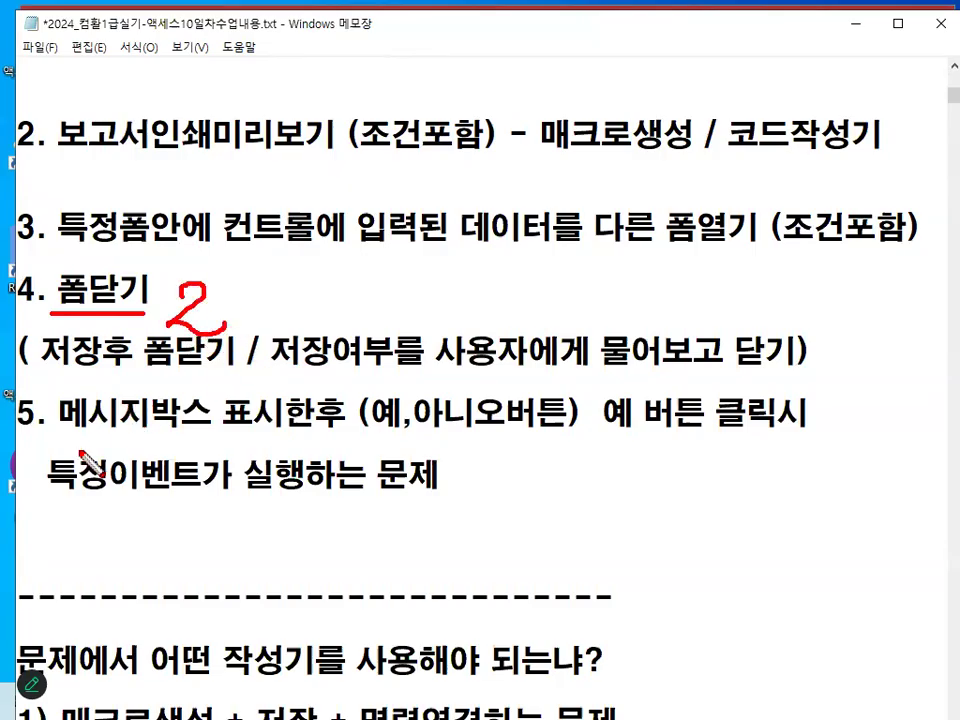
{"action": "left_click_drag", "start_coordinate": [52, 430], "coordinate": [318, 431]}
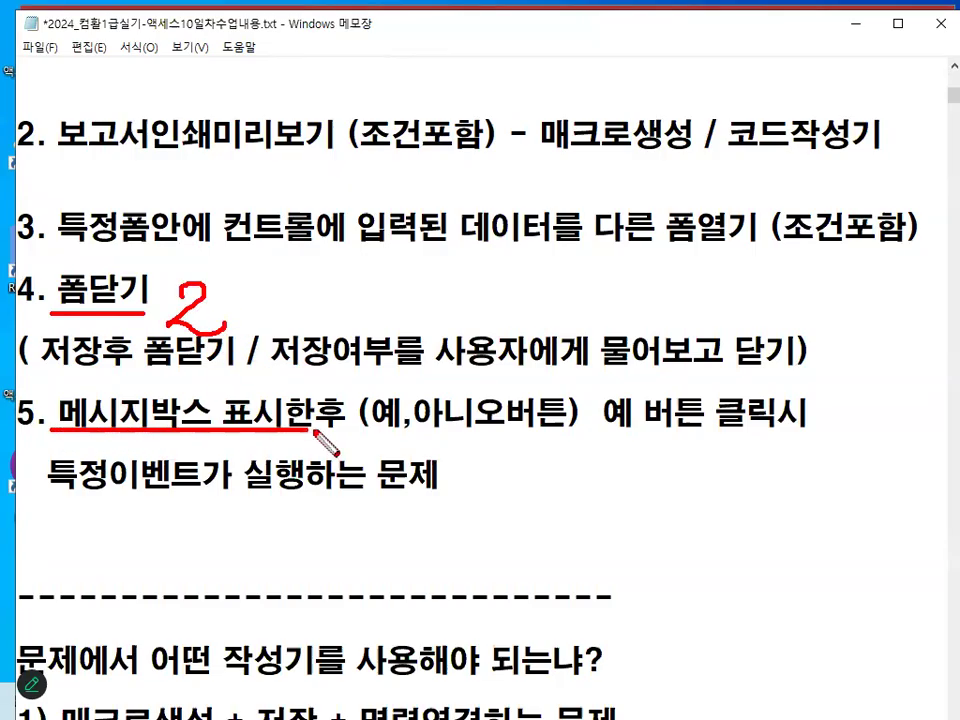
{"action": "mouse_move", "coordinate": [395, 405]}
{"action": "left_mouse_down"}
{"action": "mouse_move", "coordinate": [368, 412]}
{"action": "mouse_move", "coordinate": [402, 422]}
{"action": "left_mouse_up"}
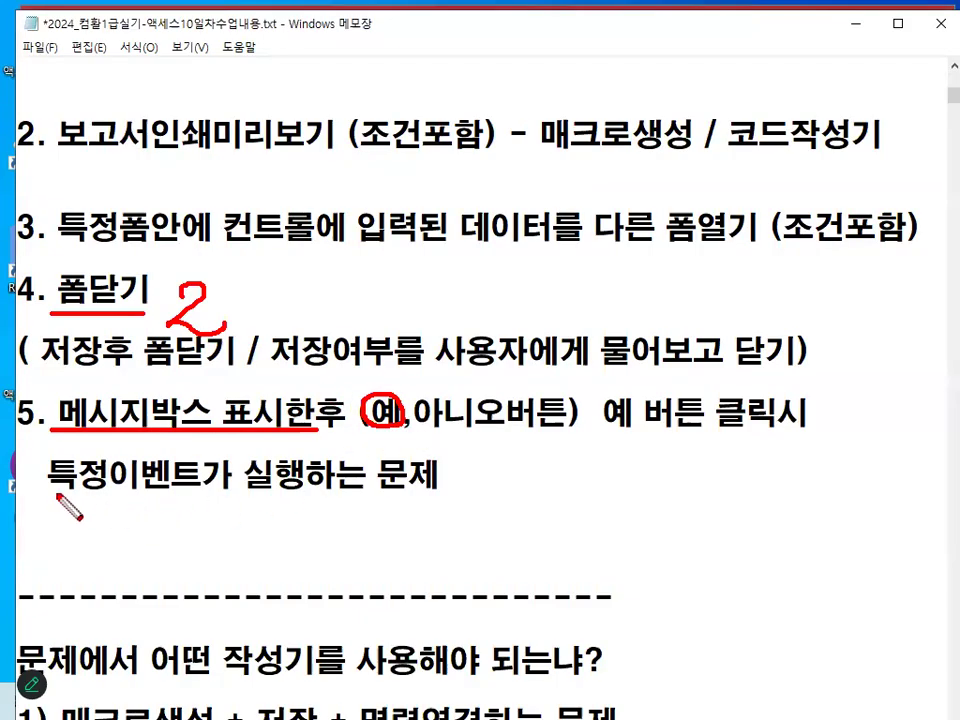
{"action": "left_click_drag", "start_coordinate": [50, 498], "coordinate": [340, 502]}
{"action": "left_click_drag", "start_coordinate": [410, 433], "coordinate": [510, 435]}
{"action": "mouse_move", "coordinate": [624, 418]}
{"action": "left_mouse_down"}
{"action": "mouse_move", "coordinate": [612, 430]}
{"action": "mouse_move", "coordinate": [630, 427]}
{"action": "left_mouse_up"}
Underline items 2, 3 and 4 in red, add check marks to items 2 and 3, and clear all annotations.
{"action": "left_click_drag", "start_coordinate": [60, 156], "coordinate": [190, 157]}
{"action": "left_click_drag", "start_coordinate": [80, 256], "coordinate": [262, 257]}
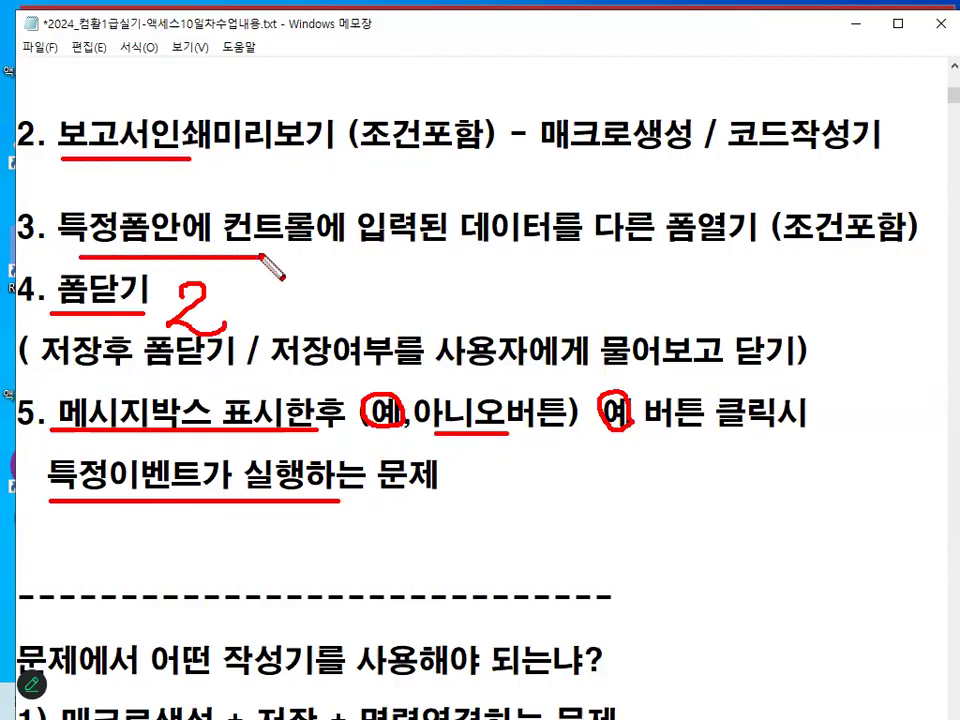
{"action": "left_click_drag", "start_coordinate": [55, 303], "coordinate": [160, 302]}
{"action": "left_click_drag", "start_coordinate": [140, 158], "coordinate": [186, 150]}
{"action": "left_click_drag", "start_coordinate": [105, 262], "coordinate": [140, 232]}
{"action": "key", "text": "Escape"}
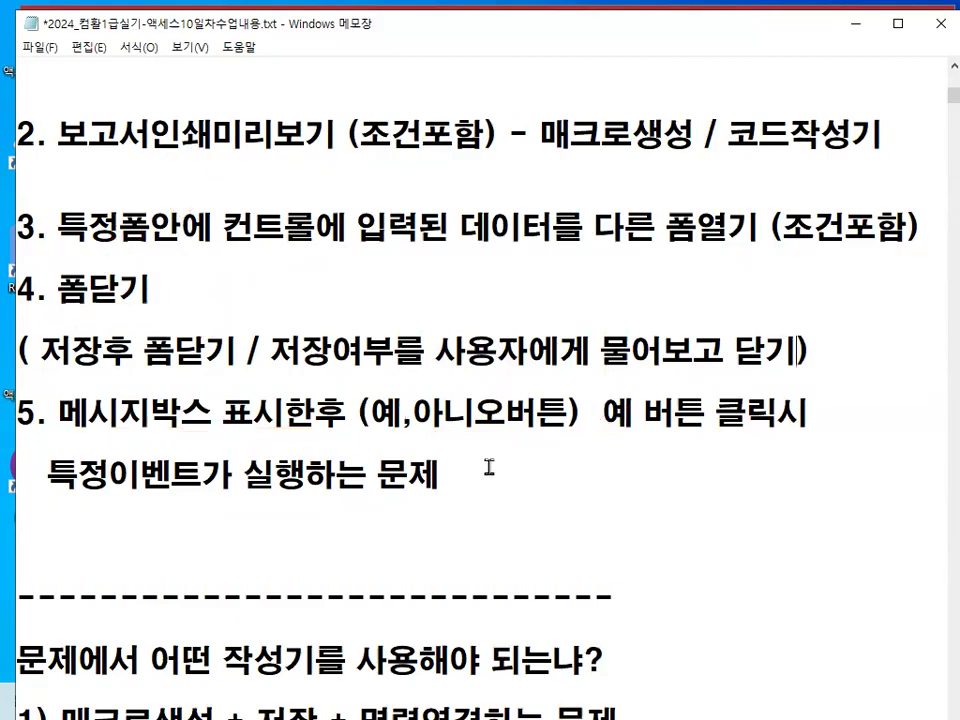
Highlight the message box line of item 5 and review the whole list of frequently tested topics.
{"action": "left_click_drag", "start_coordinate": [33, 413], "coordinate": [874, 422]}
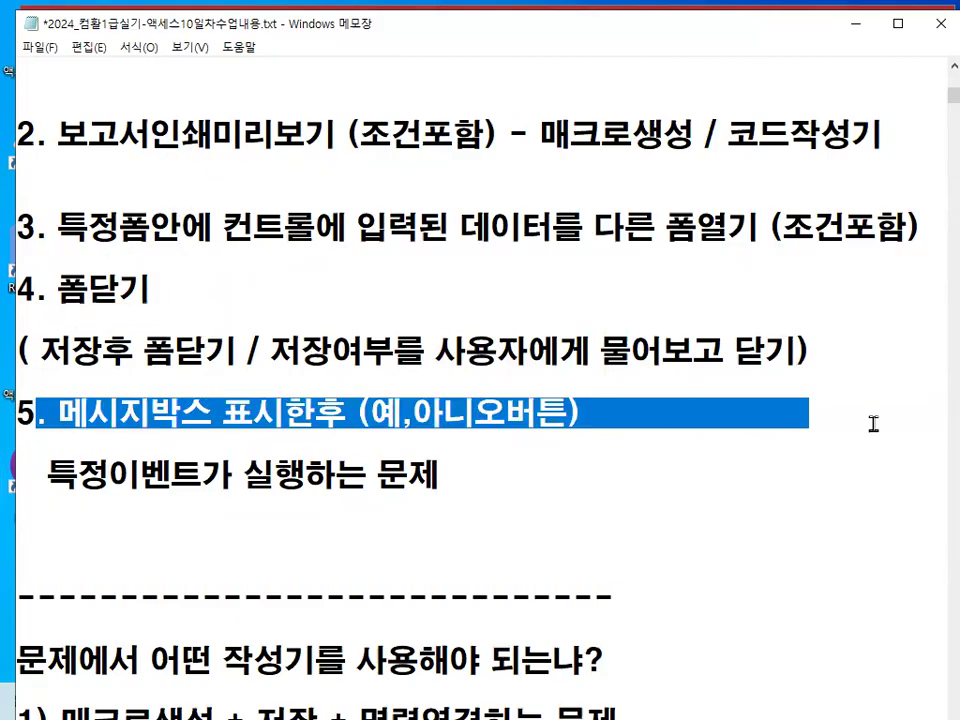
{"action": "left_click", "coordinate": [345, 328]}
{"action": "scroll", "coordinate": [350, 341], "scroll_direction": "up", "scroll_amount": 1}
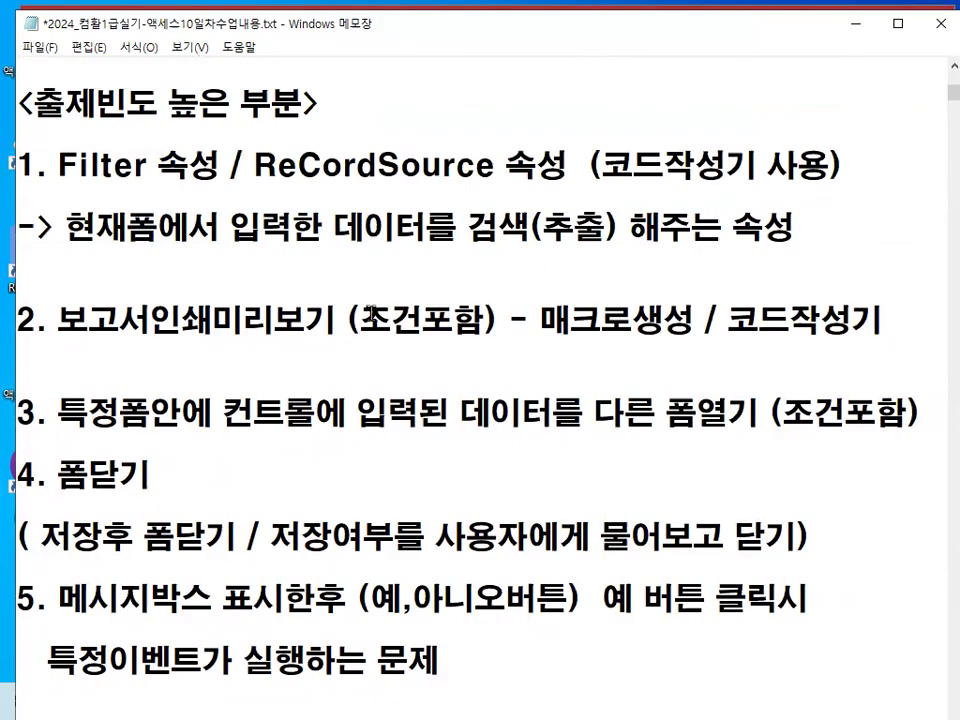
{"action": "scroll", "coordinate": [390, 283], "scroll_direction": "down", "scroll_amount": 1}
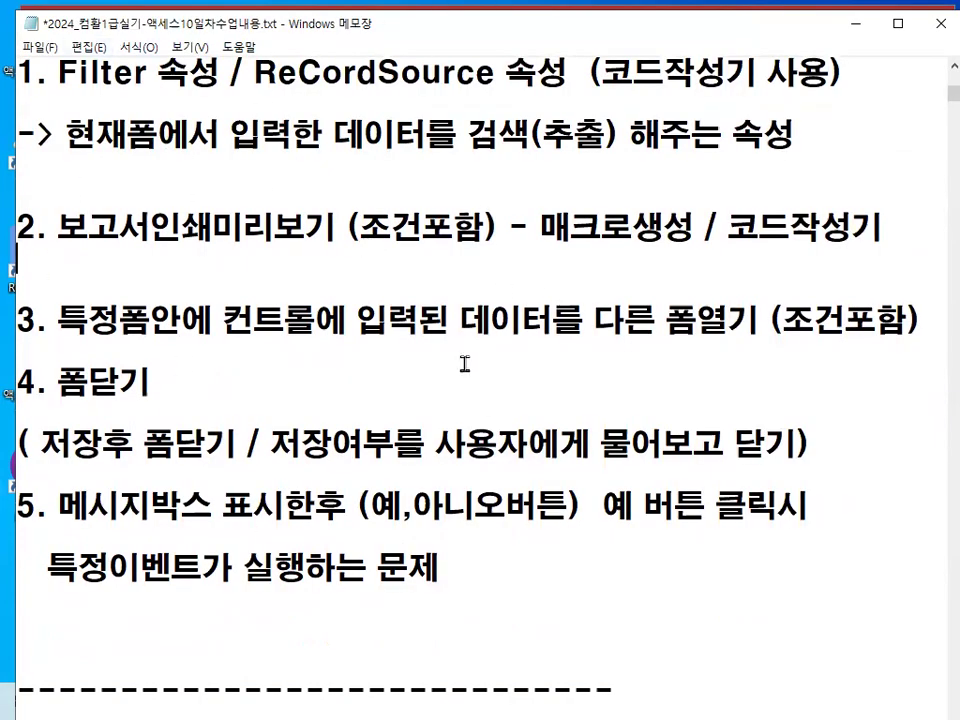
{"action": "scroll", "coordinate": [464, 364], "scroll_direction": "down", "scroll_amount": 1}
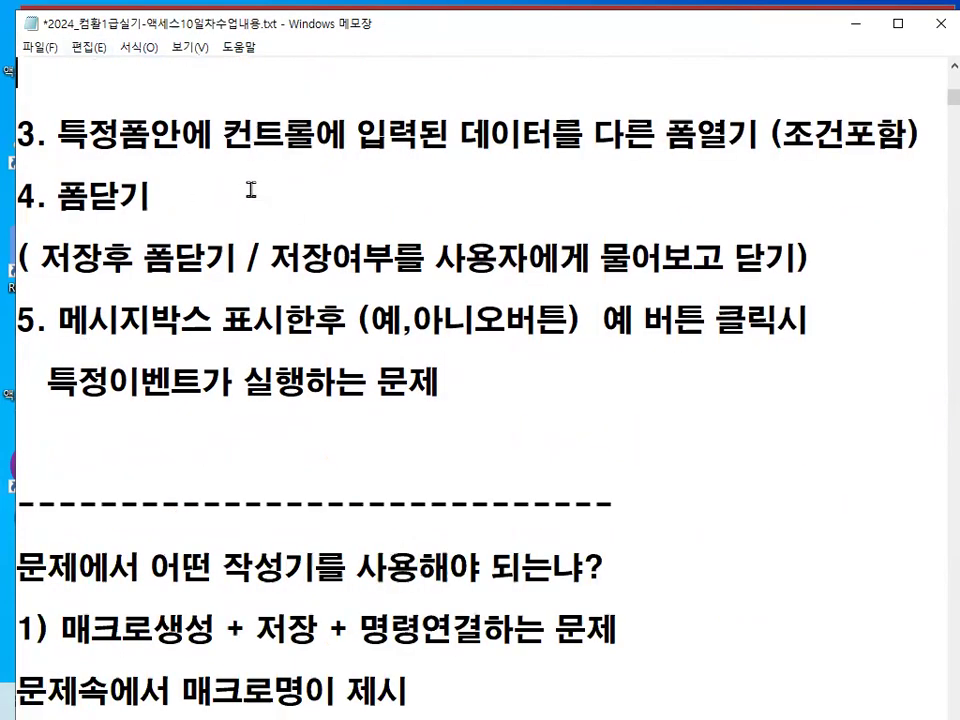
{"action": "scroll", "coordinate": [200, 150], "scroll_direction": "up", "scroll_amount": 2}
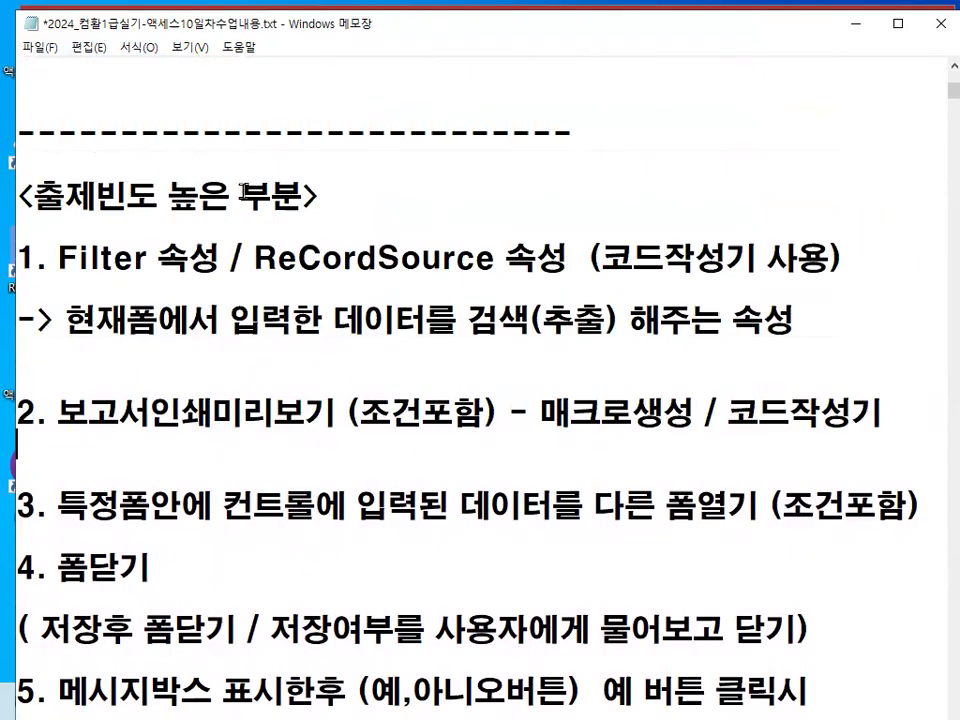
Highlight the Filter and ReCordSource properties in item 1 and the conditional report print preview in item 2.
{"action": "left_click_drag", "start_coordinate": [57, 266], "coordinate": [547, 260]}
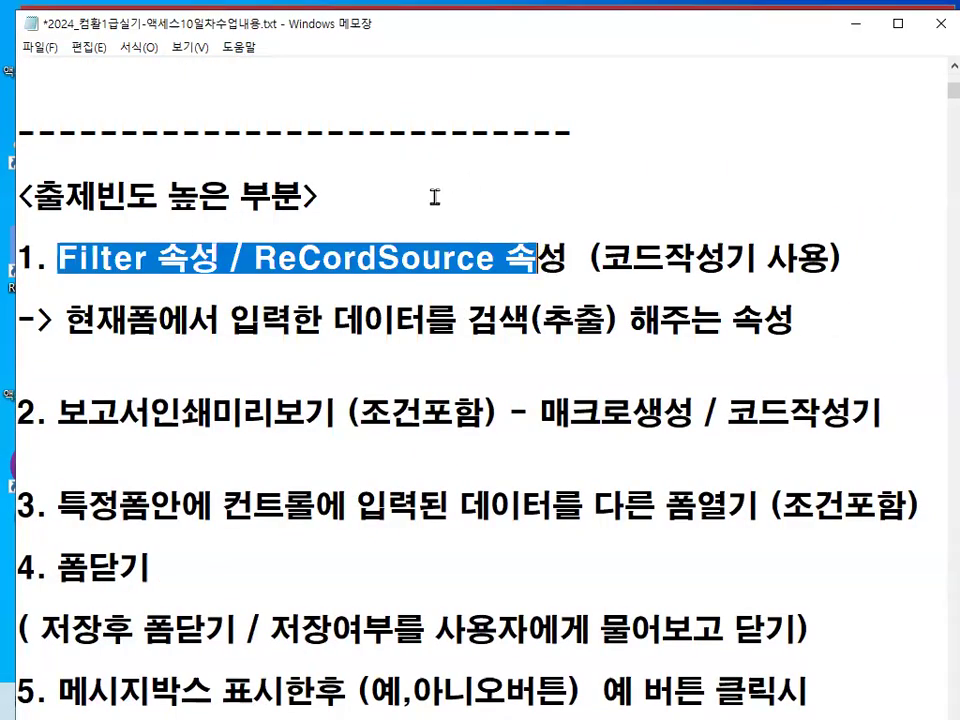
{"action": "left_click_drag", "start_coordinate": [105, 450], "coordinate": [376, 425]}
{"action": "left_click", "coordinate": [359, 405]}
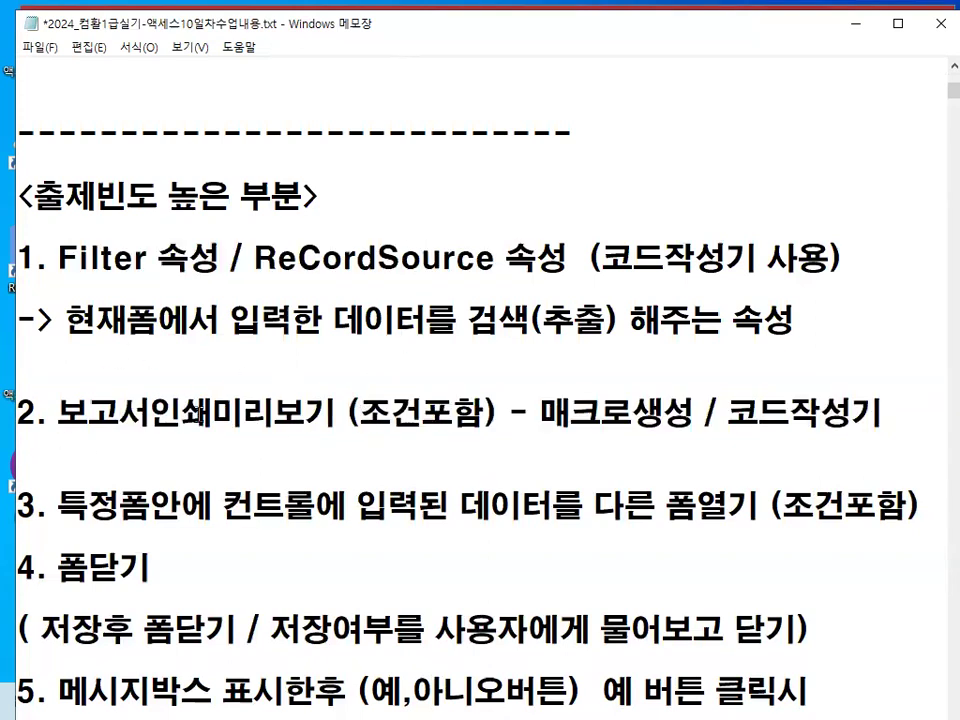
{"action": "left_click_drag", "start_coordinate": [48, 416], "coordinate": [450, 416]}
{"action": "left_click", "coordinate": [441, 416]}
Highlight "매크로생성" in the section on which builder a problem requires.
{"action": "scroll", "coordinate": [485, 333], "scroll_direction": "down", "scroll_amount": 5}
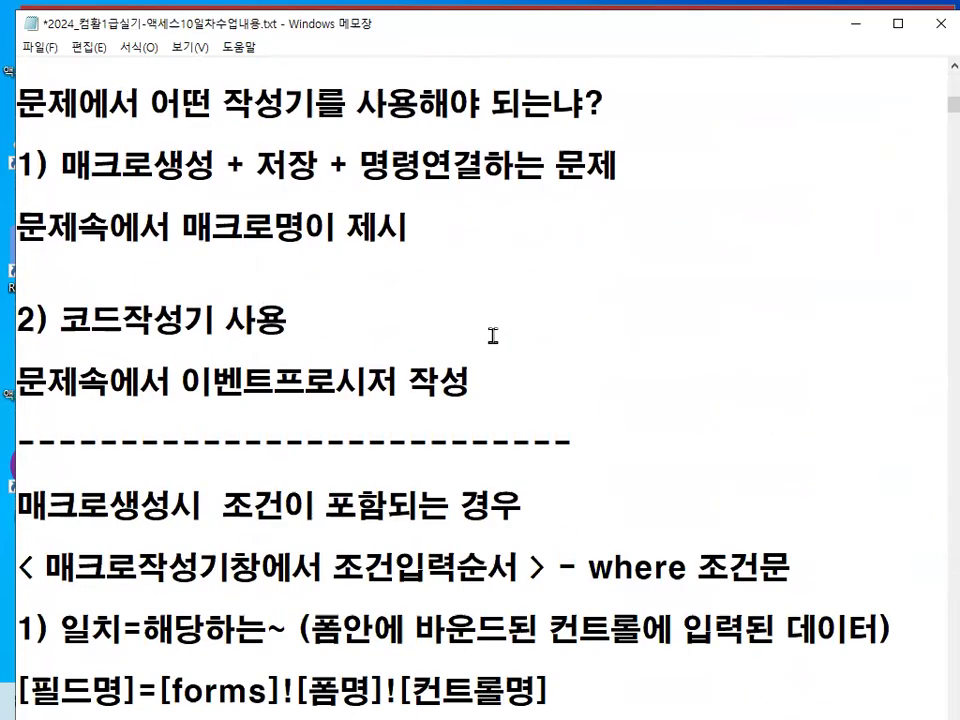
{"action": "scroll", "coordinate": [490, 336], "scroll_direction": "up", "scroll_amount": 1}
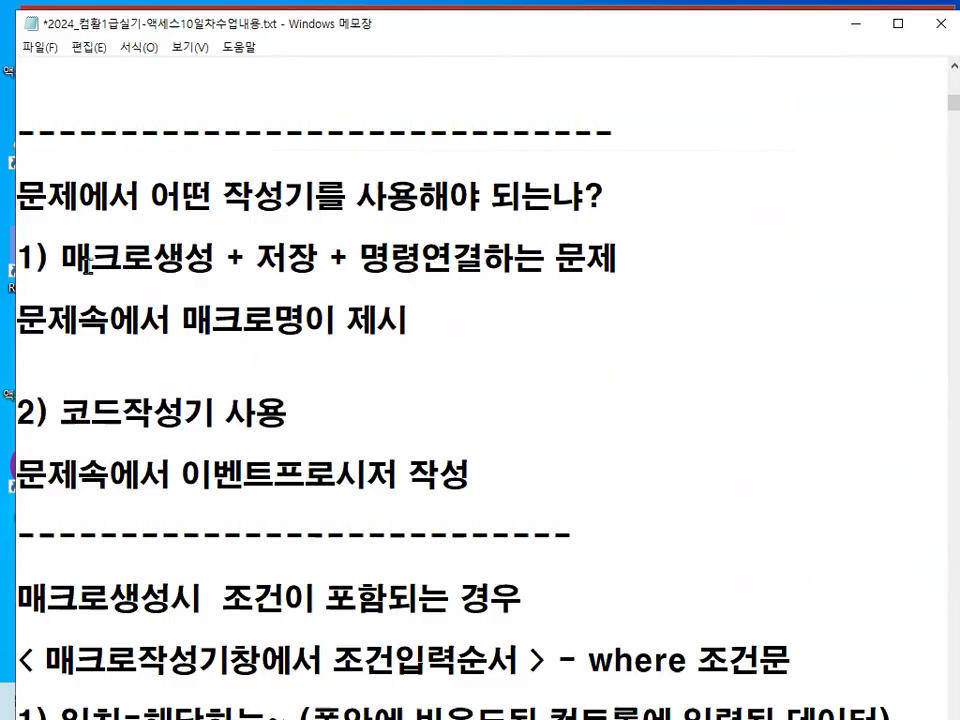
{"action": "left_click_drag", "start_coordinate": [58, 260], "coordinate": [214, 258]}
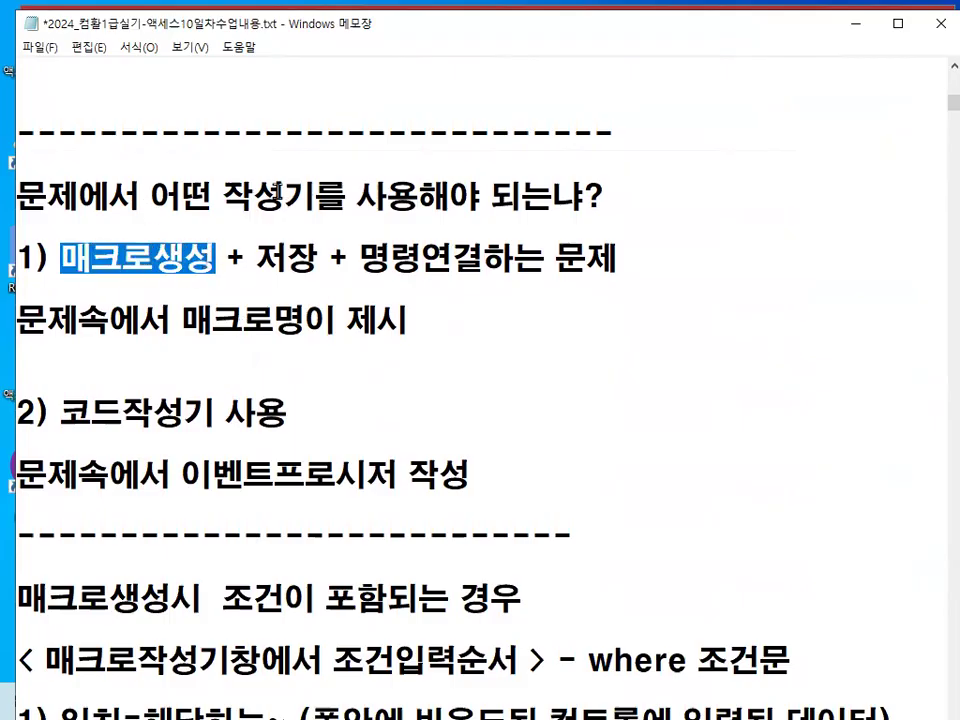
Highlight "매크로생성" in item 1, underline "코드작성기" in item 2 in red, and clear the underline.
{"action": "left_click", "coordinate": [48, 196]}
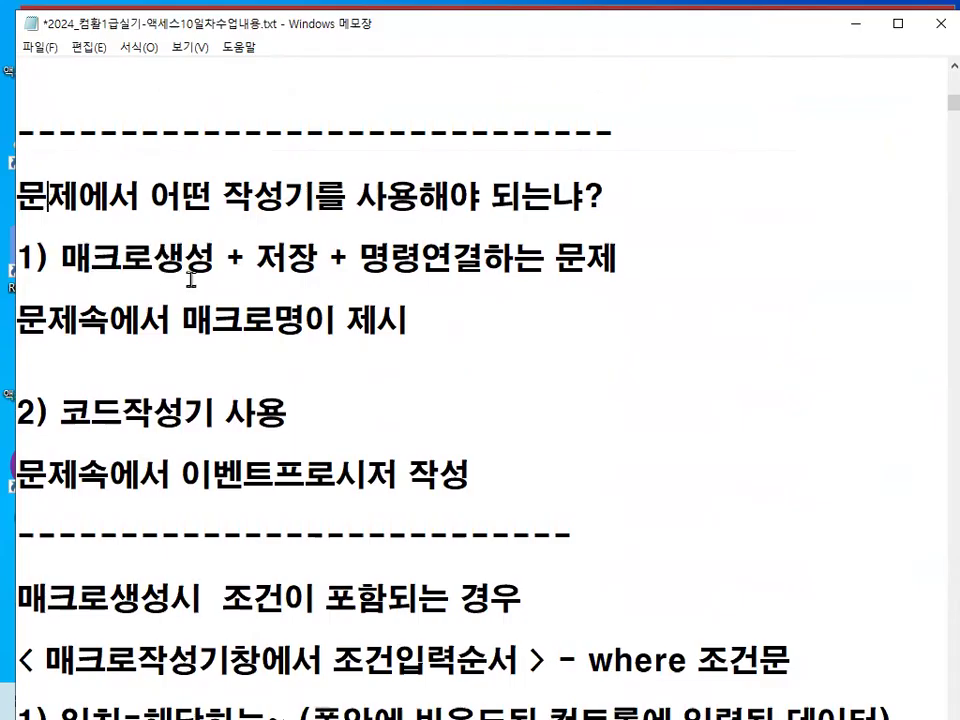
{"action": "left_click_drag", "start_coordinate": [60, 258], "coordinate": [226, 259]}
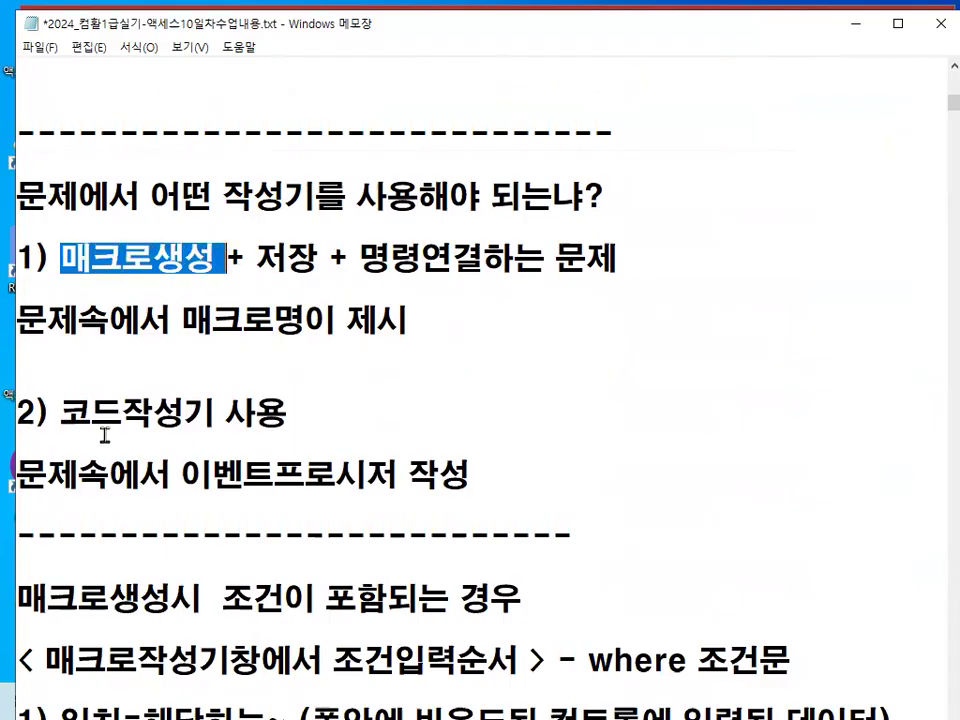
{"action": "left_click_drag", "start_coordinate": [66, 418], "coordinate": [498, 377]}
{"action": "scroll", "coordinate": [225, 400], "scroll_direction": "down", "scroll_amount": 1}
{"action": "left_click", "coordinate": [498, 377]}
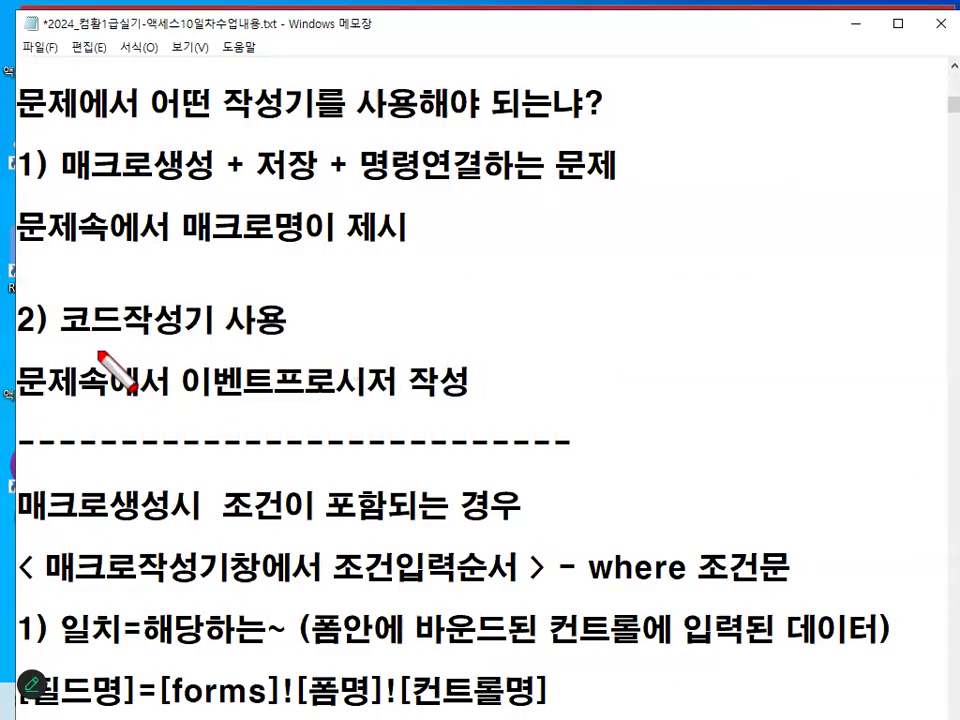
{"action": "left_click_drag", "start_coordinate": [68, 341], "coordinate": [205, 342]}
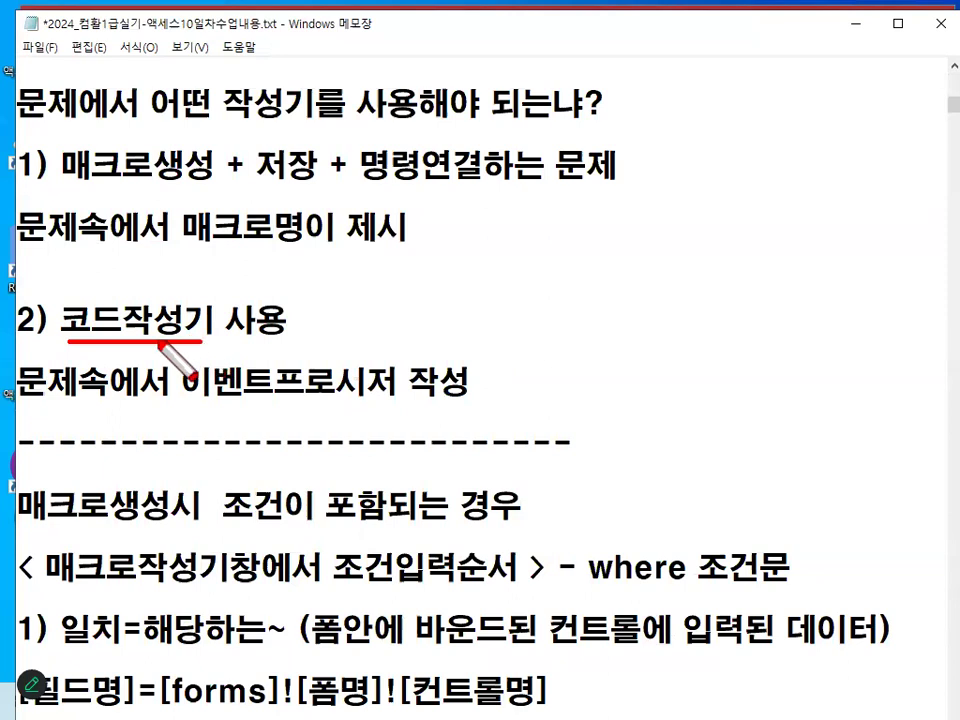
{"action": "key", "text": "Escape"}
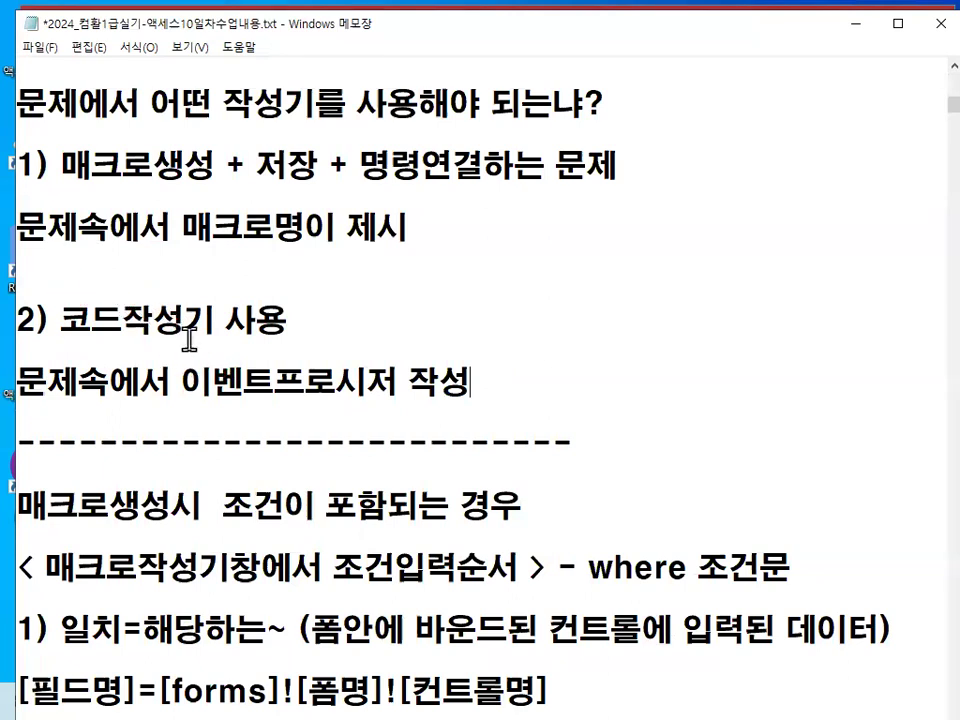
Append "-> 매크로작성기창에서 작업" to the line "문제속에서 매크로명이 제시" under item 1.
{"action": "scroll", "coordinate": [192, 352], "scroll_direction": "up", "scroll_amount": 1}
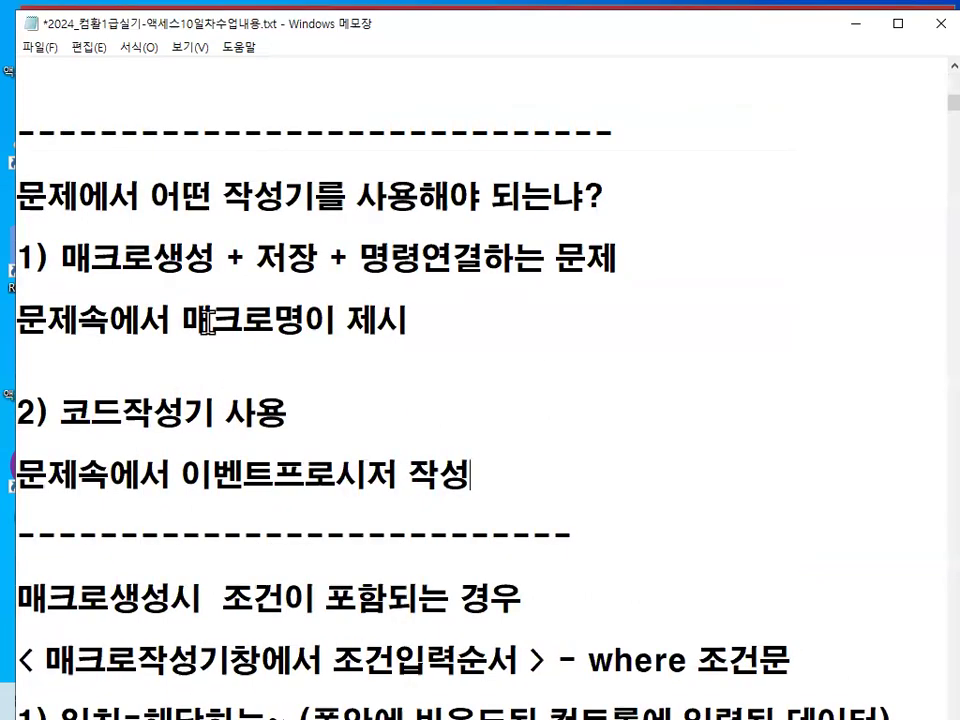
{"action": "left_click", "coordinate": [502, 310]}
{"action": "type", "text": "->"}
{"action": "type", "text": " aozm"}
{"action": "key", "text": "BackSpace"}
{"action": "key", "text": "BackSpace"}
{"action": "key", "text": "BackSpace"}
{"action": "key", "text": "BackSpace"}
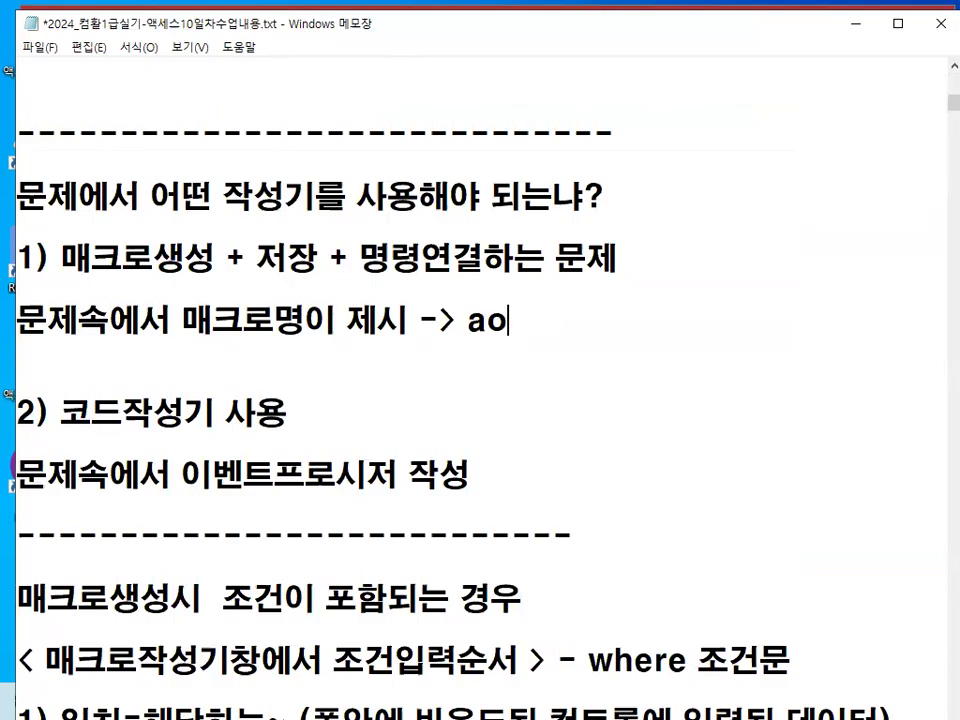
{"action": "type", "text": "매크로"}
{"action": "key", "text": "BackSpace"}
{"action": "key", "text": "BackSpace"}
{"action": "key", "text": "BackSpace"}
{"action": "type", "text": "크로자"}
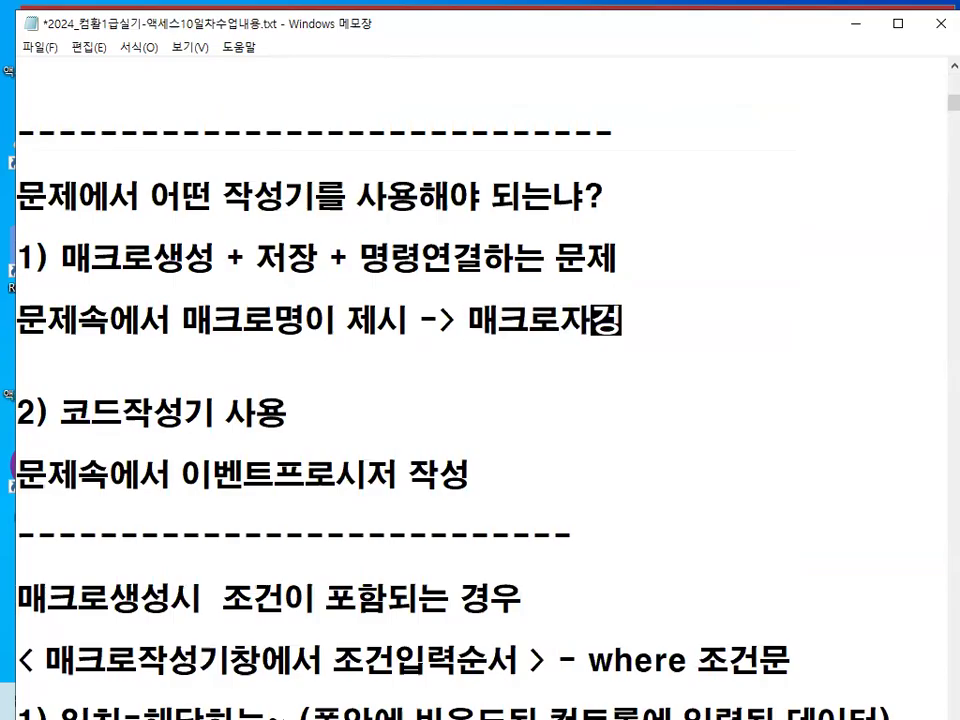
{"action": "key", "text": "BackSpace"}
{"action": "type", "text": "작성기"}
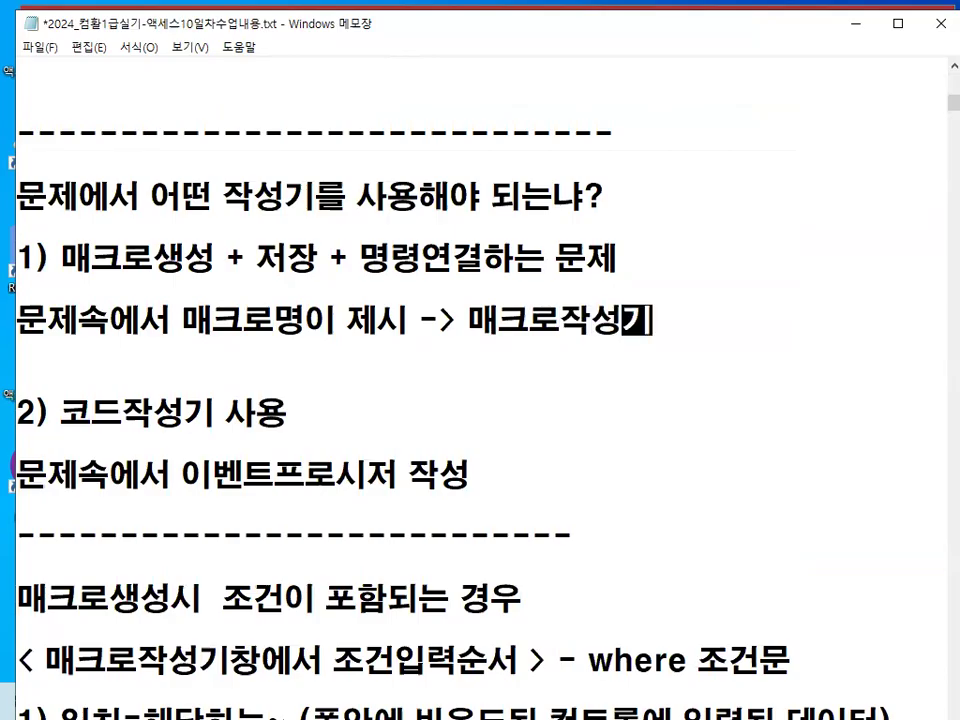
{"action": "type", "text": "창에서 작업"}
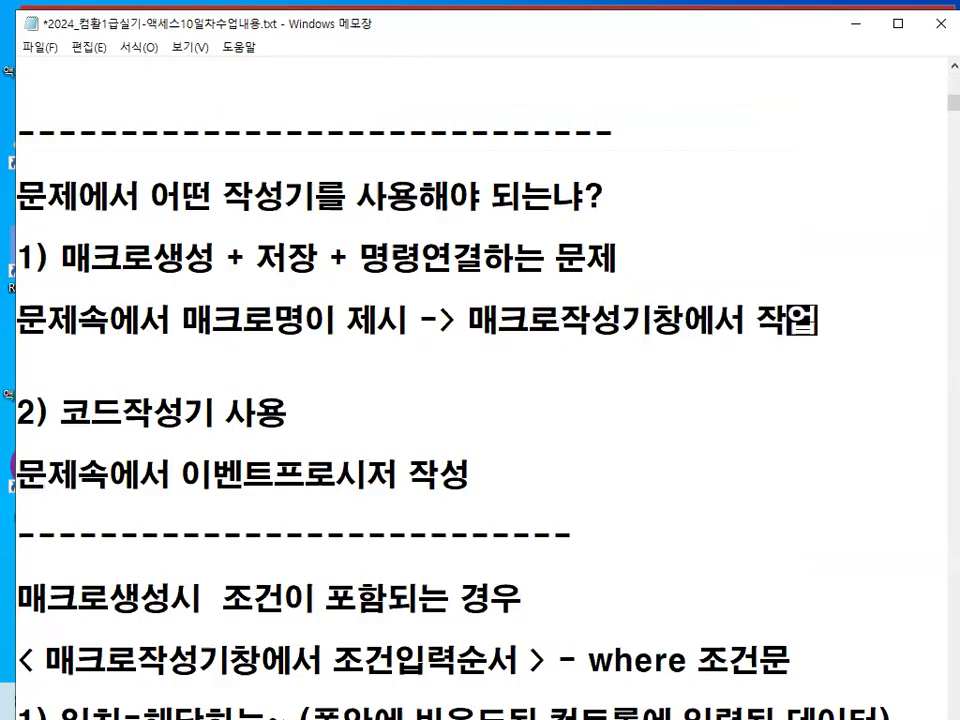
Highlight "코드작성기" and the event procedure wording in item 2 of the builder notes.
{"action": "left_click_drag", "start_coordinate": [62, 412], "coordinate": [289, 410]}
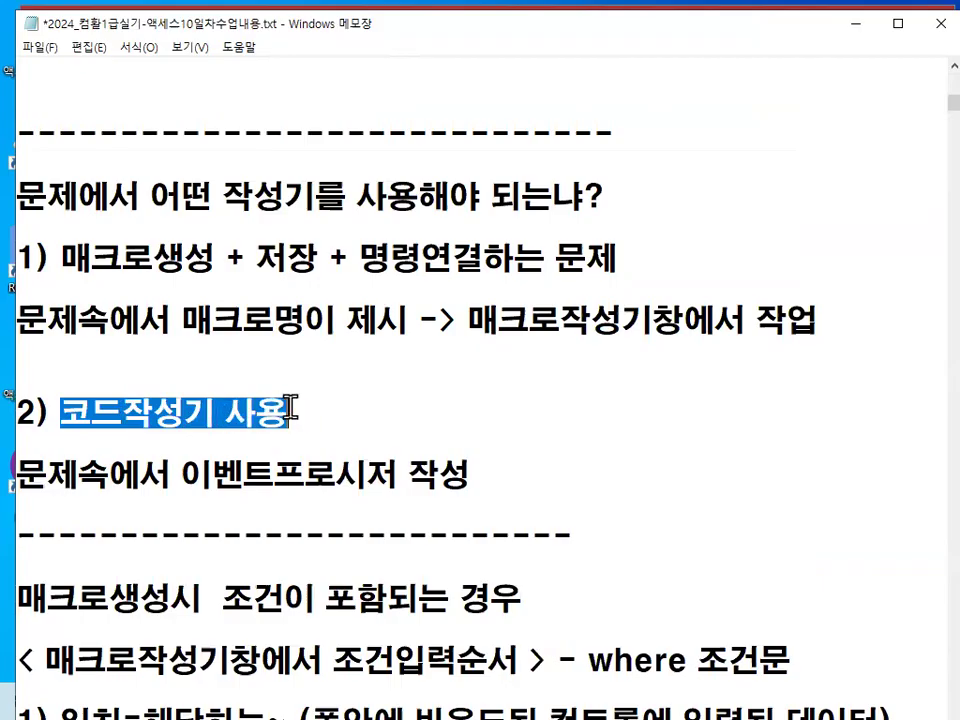
{"action": "scroll", "coordinate": [299, 408], "scroll_direction": "down", "scroll_amount": 1}
{"action": "left_click_drag", "start_coordinate": [62, 318], "coordinate": [203, 318]}
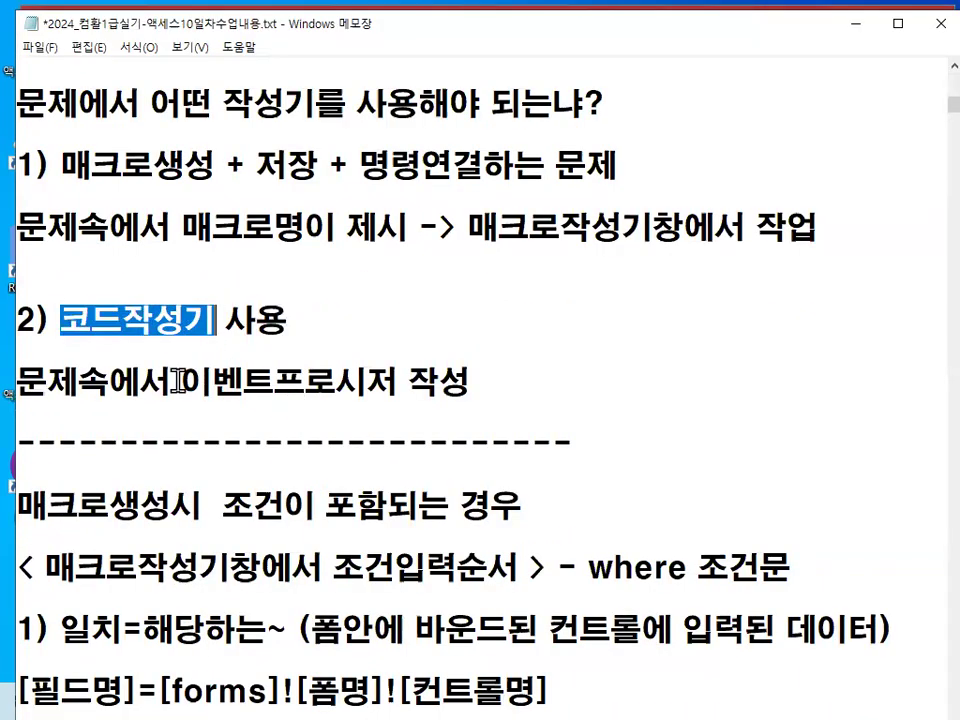
{"action": "left_click_drag", "start_coordinate": [170, 382], "coordinate": [336, 384]}
{"action": "scroll", "coordinate": [334, 410], "scroll_direction": "down", "scroll_amount": 1}
{"action": "scroll", "coordinate": [333, 416], "scroll_direction": "down", "scroll_amount": 1}
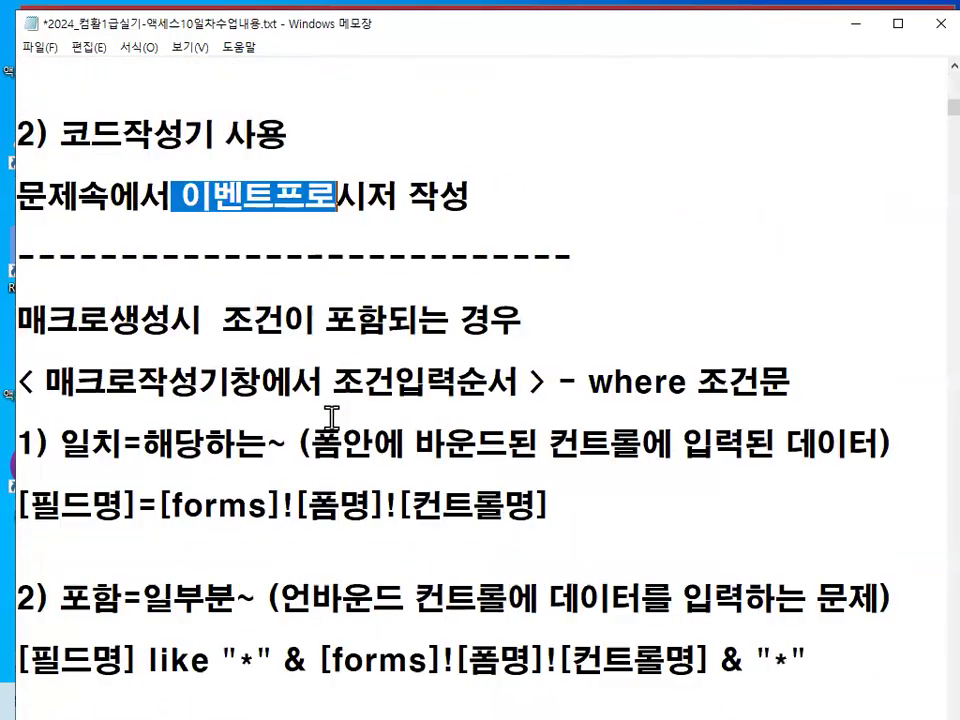
{"action": "scroll", "coordinate": [317, 401], "scroll_direction": "up", "scroll_amount": 2}
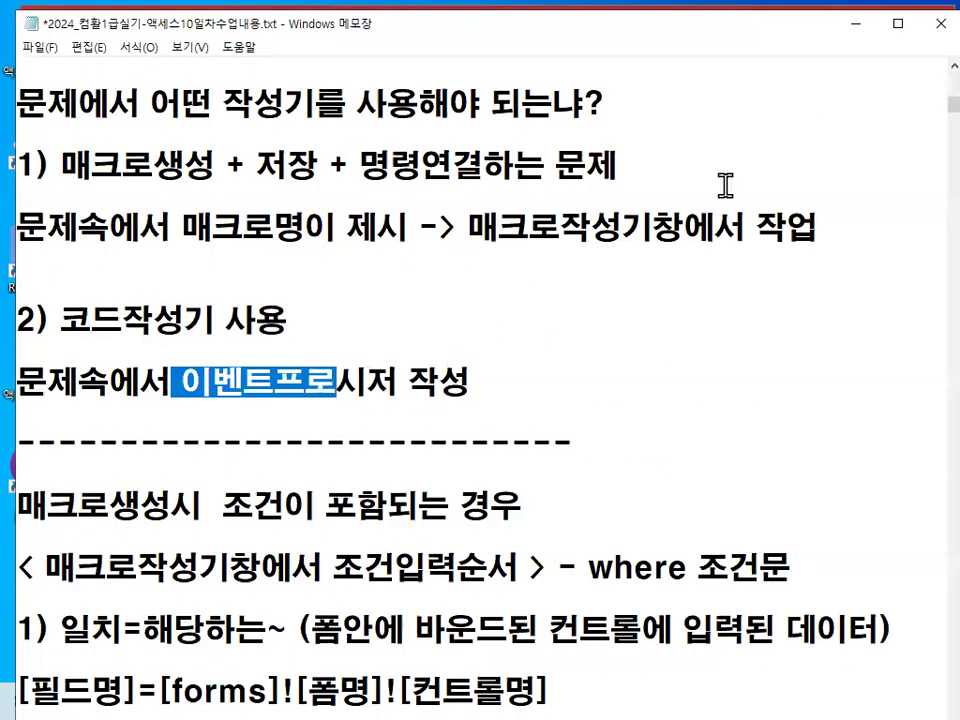
Switch to the Access database, circle the 씨앗코드별주문현황 report in red, and clear the mark.
{"action": "left_click", "coordinate": [855, 24]}
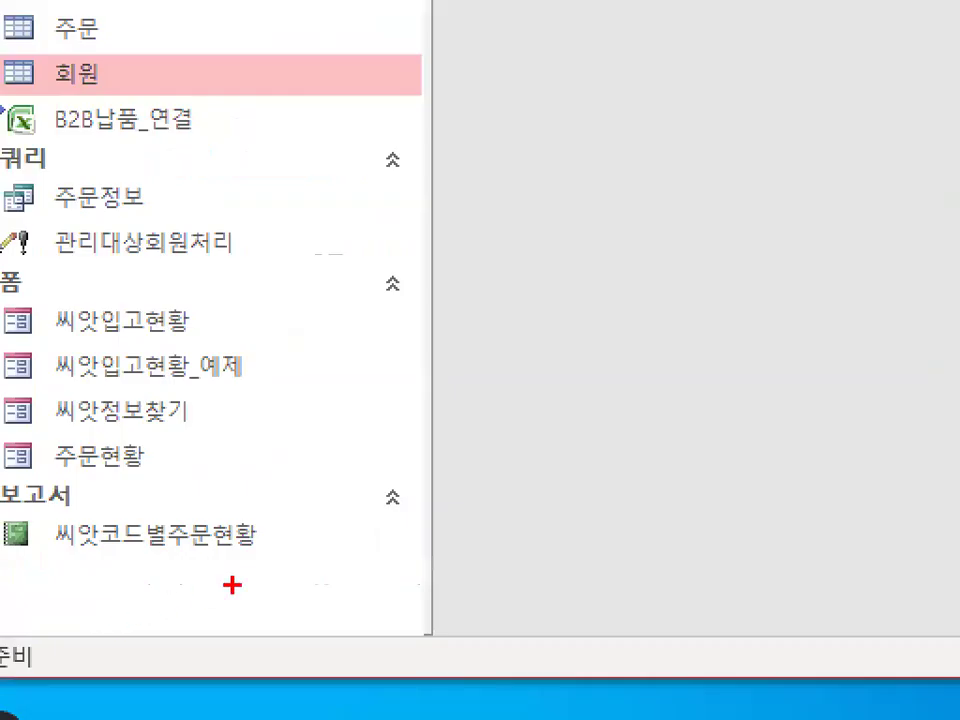
{"action": "left_click_drag", "start_coordinate": [171, 598], "coordinate": [114, 598]}
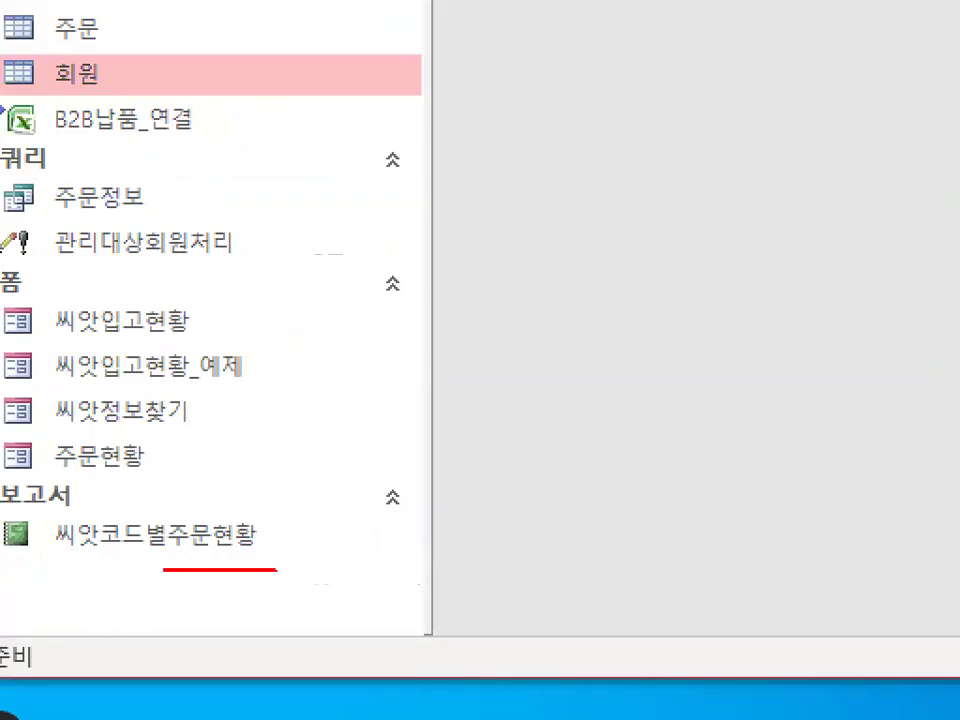
{"action": "left_click_drag", "start_coordinate": [163, 570], "coordinate": [241, 497]}
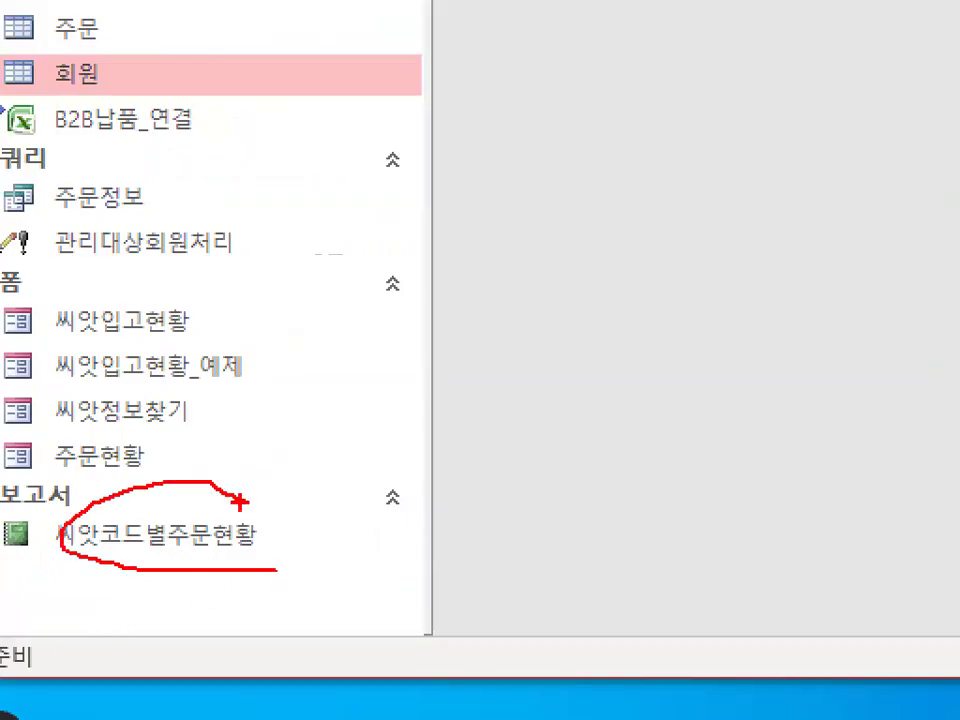
{"action": "key", "text": "Escape"}
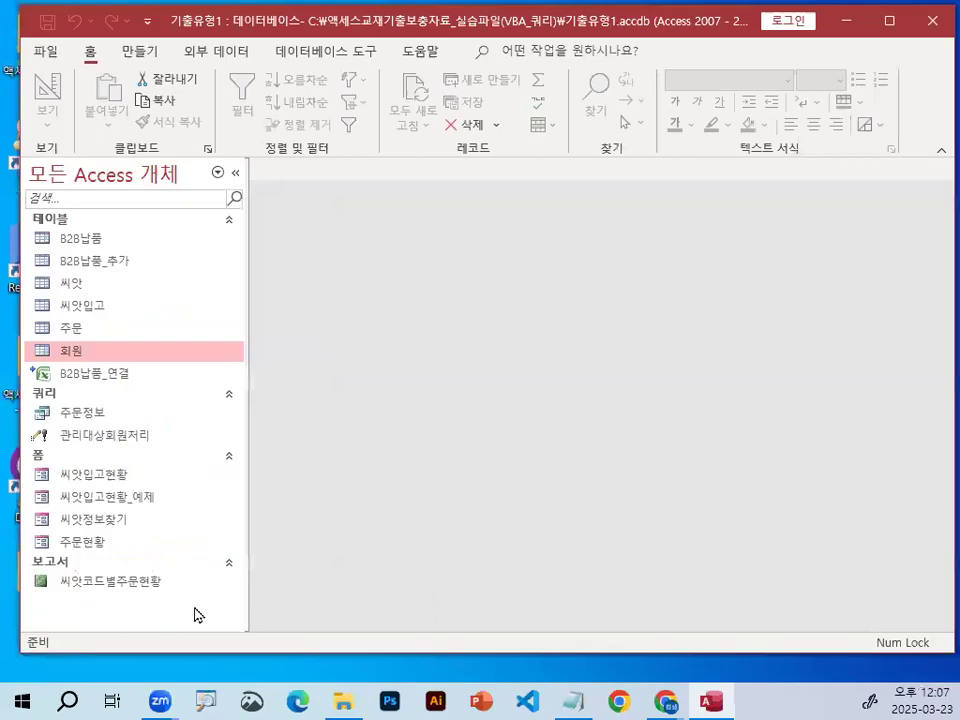
Open the 씨앗정보찾기 form in Design View and point out its 보고서 button.
{"action": "right_click", "coordinate": [113, 531]}
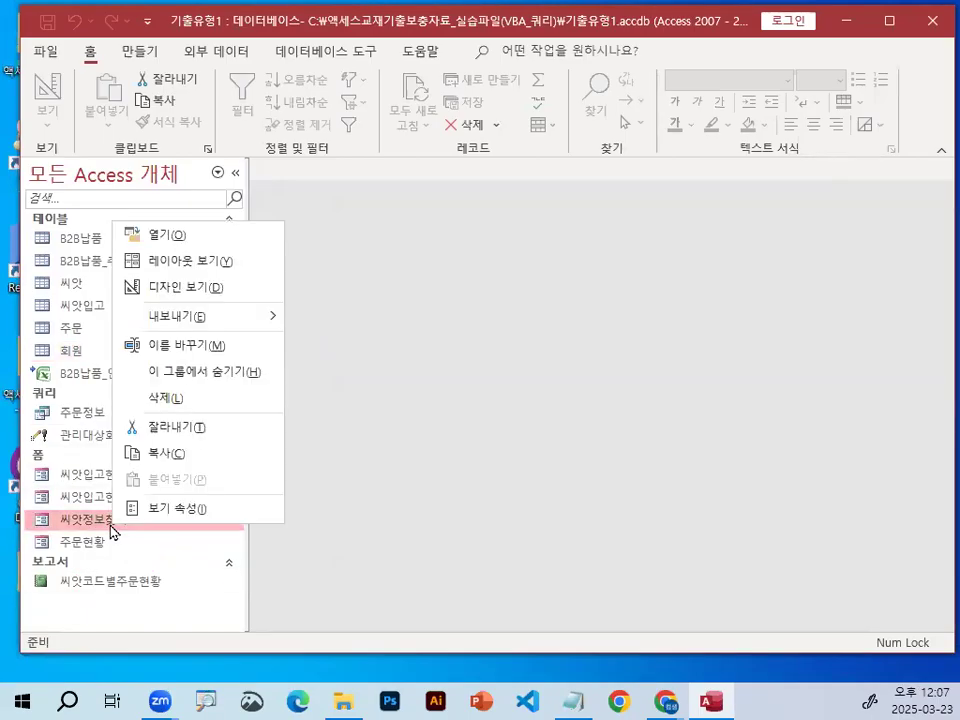
{"action": "left_click", "coordinate": [128, 287]}
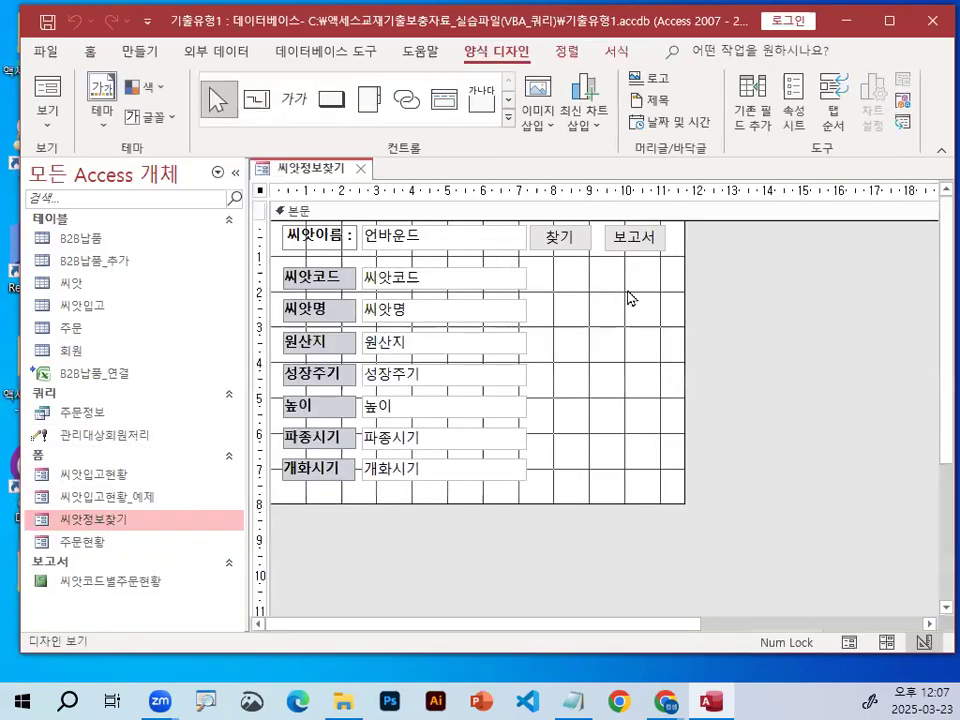
{"action": "left_click", "coordinate": [630, 299]}
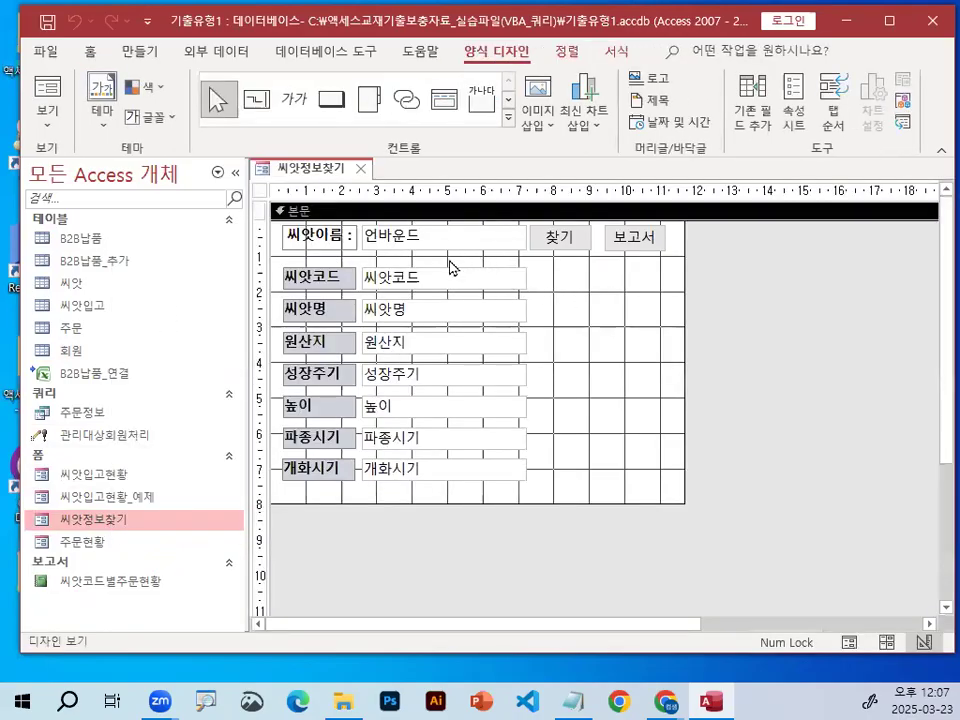
{"action": "key", "text": "ctrl+1"}
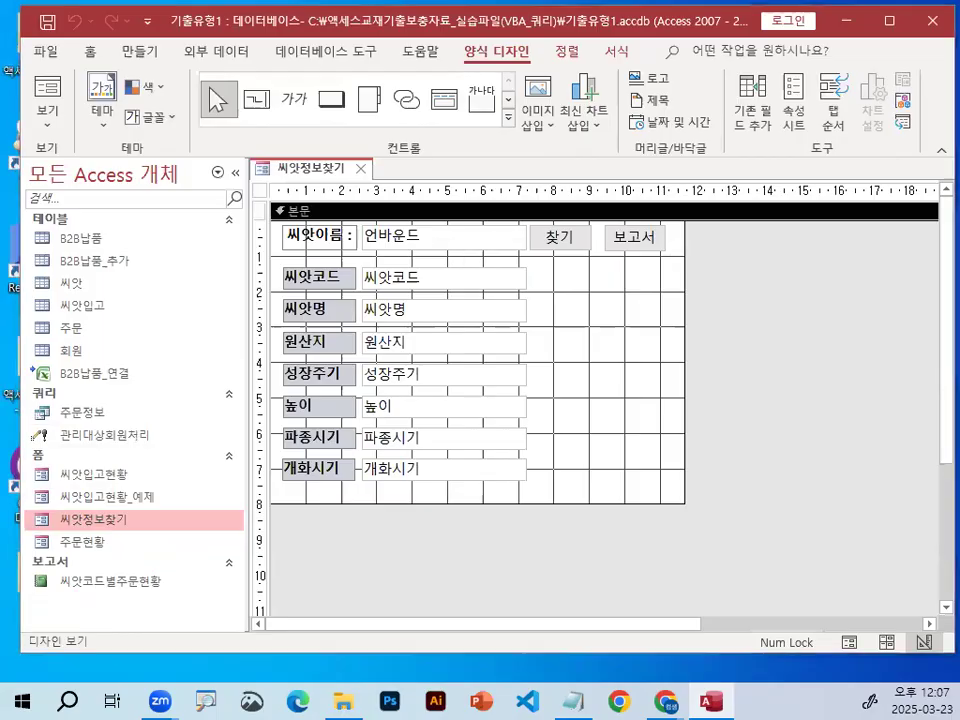
{"action": "left_click", "coordinate": [680, 241]}
{"action": "mouse_move", "coordinate": [682, 246]}
{"action": "left_mouse_down"}
{"action": "mouse_move", "coordinate": [569, 245]}
{"action": "mouse_move", "coordinate": [665, 218]}
{"action": "left_mouse_up"}
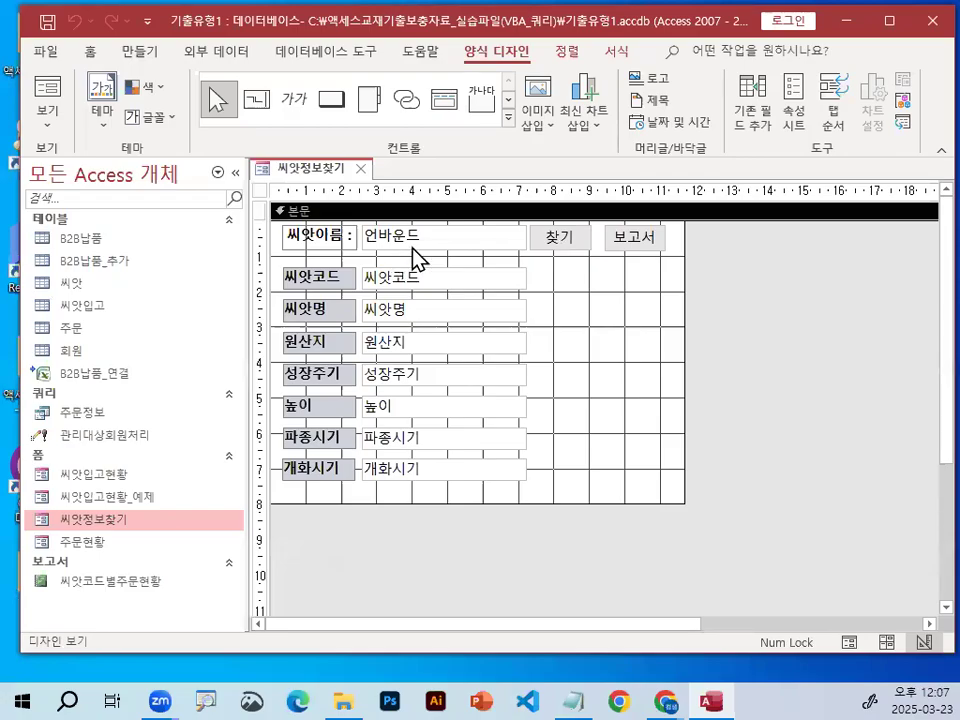
Select the 씨앗코드 text box, circle the unbound and 씨앗코드 controls in red, and clear the marks.
{"action": "left_click", "coordinate": [430, 278]}
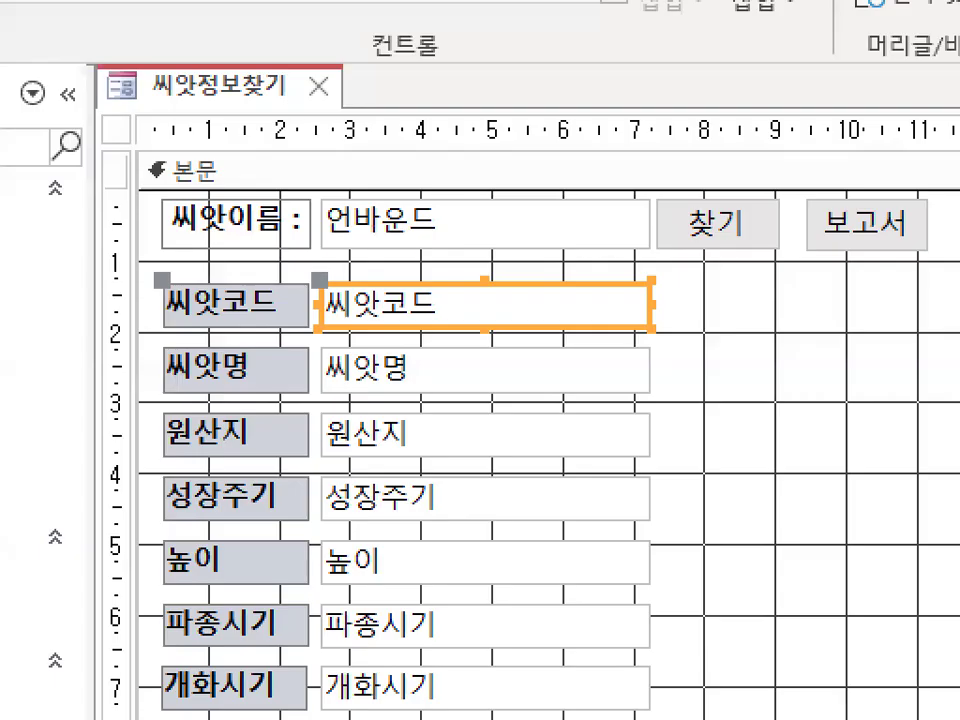
{"action": "mouse_move", "coordinate": [416, 228]}
{"action": "left_mouse_down"}
{"action": "mouse_move", "coordinate": [325, 240]}
{"action": "mouse_move", "coordinate": [465, 215]}
{"action": "left_mouse_up"}
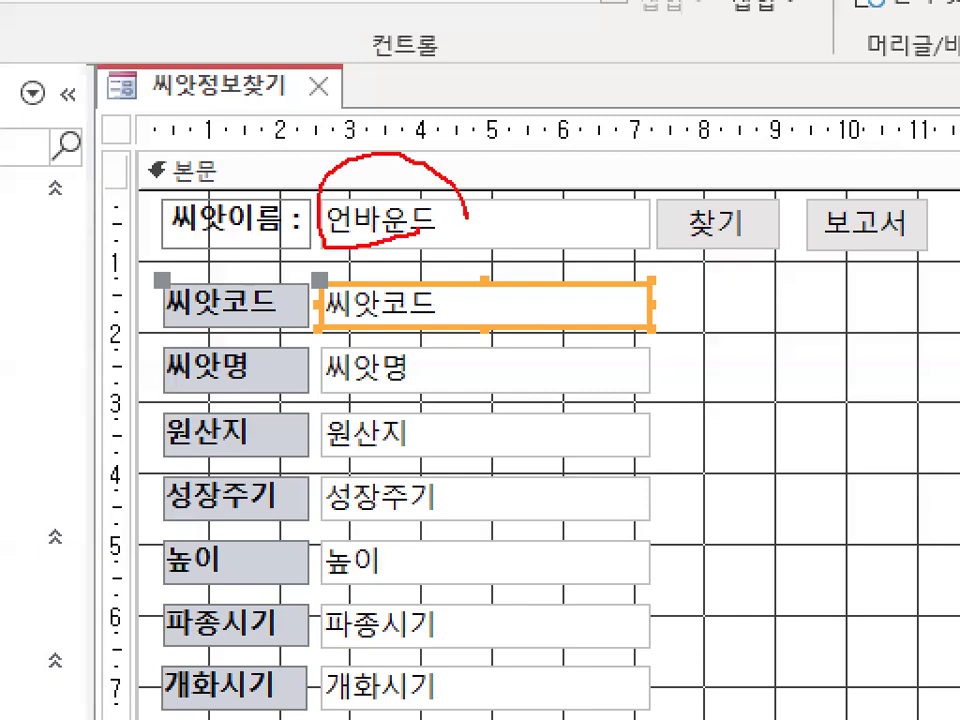
{"action": "left_click_drag", "start_coordinate": [458, 292], "coordinate": [380, 336]}
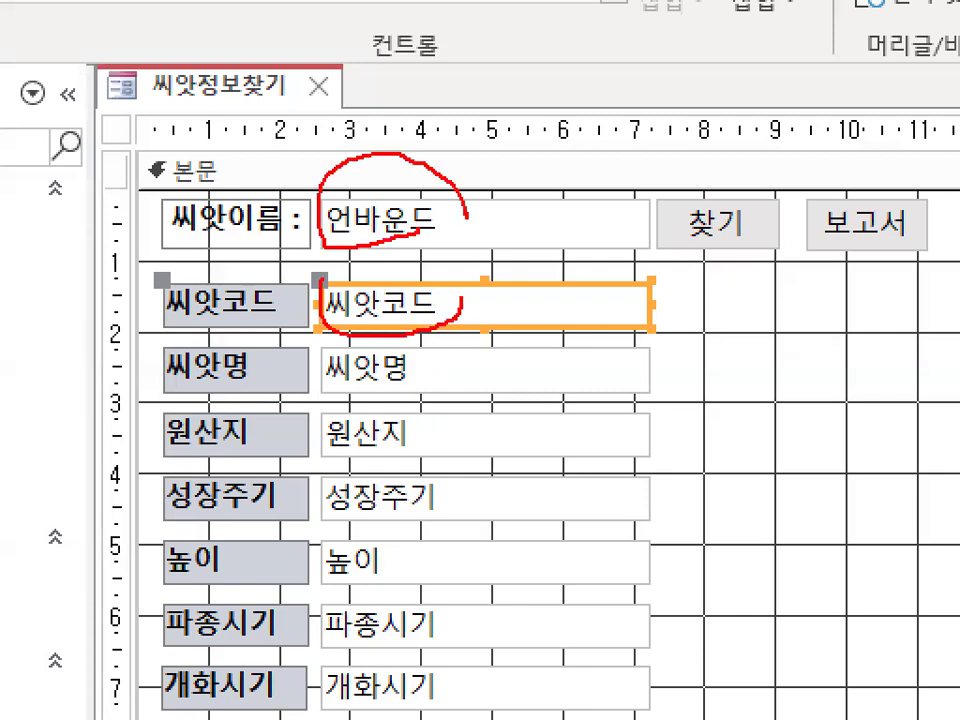
{"action": "left_click_drag", "start_coordinate": [322, 288], "coordinate": [437, 293]}
{"action": "key", "text": "Escape"}
Circle the 보고서 button and the 씨앗코드 control in red with an arrow to the button, and clear the marks.
{"action": "key", "text": "ctrl+1"}
{"action": "mouse_move", "coordinate": [600, 179]}
{"action": "left_mouse_down"}
{"action": "mouse_move", "coordinate": [602, 212]}
{"action": "mouse_move", "coordinate": [697, 73]}
{"action": "left_mouse_up"}
{"action": "mouse_move", "coordinate": [677, 279]}
{"action": "left_mouse_down"}
{"action": "mouse_move", "coordinate": [634, 283]}
{"action": "mouse_move", "coordinate": [682, 222]}
{"action": "mouse_move", "coordinate": [693, 250]}
{"action": "left_mouse_up"}
{"action": "mouse_move", "coordinate": [193, 319]}
{"action": "left_mouse_down"}
{"action": "mouse_move", "coordinate": [124, 354]}
{"action": "mouse_move", "coordinate": [180, 290]}
{"action": "left_mouse_up"}
{"action": "left_click_drag", "start_coordinate": [660, 181], "coordinate": [611, 216]}
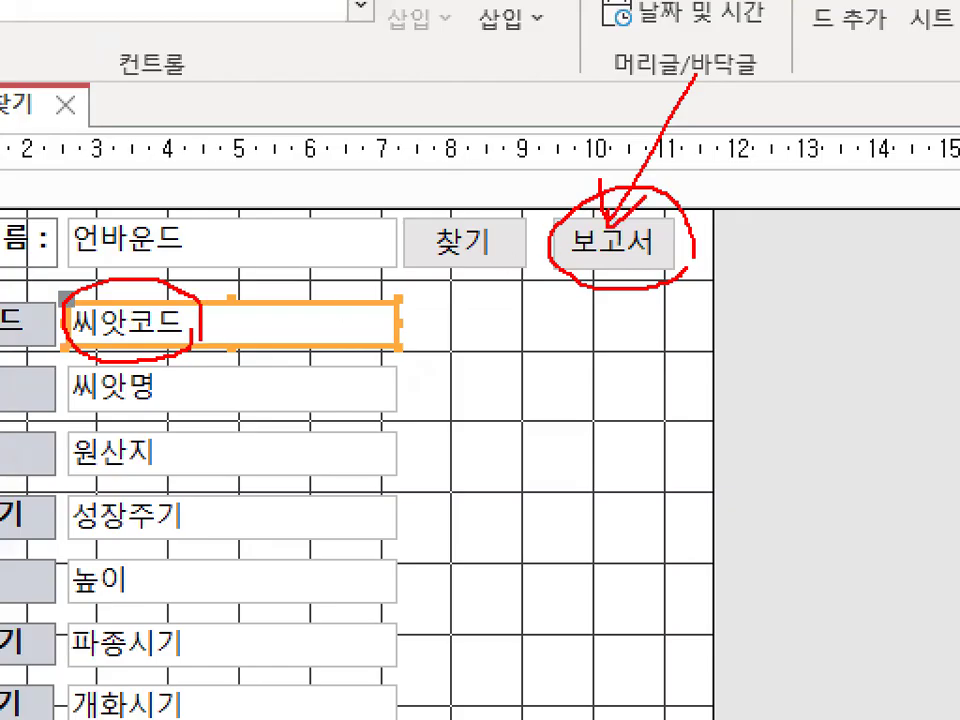
{"action": "key", "text": "Escape"}
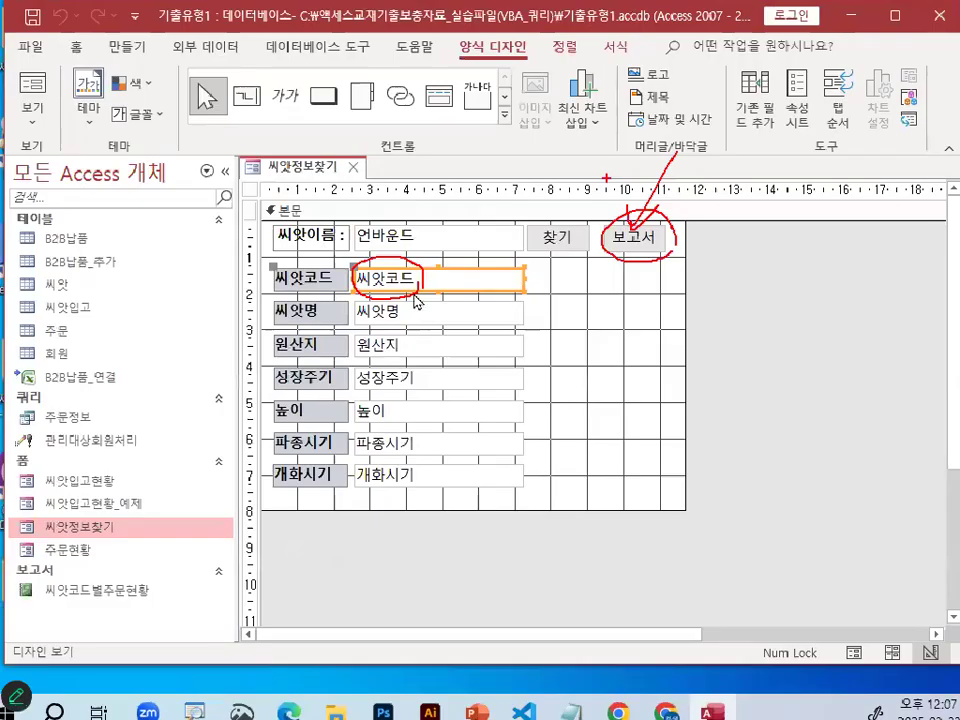
Draw a large red circle around the form's controls and clear it.
{"action": "key", "text": "ctrl+1"}
{"action": "mouse_move", "coordinate": [912, 367]}
{"action": "left_mouse_down"}
{"action": "mouse_move", "coordinate": [619, 536]}
{"action": "mouse_move", "coordinate": [834, 427]}
{"action": "left_mouse_up"}
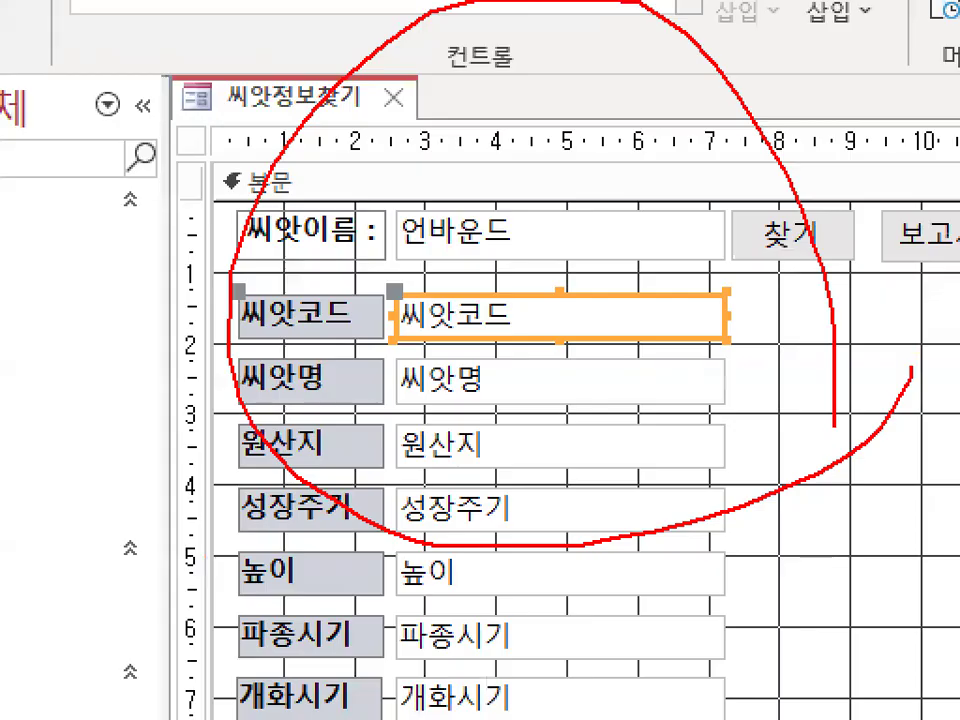
{"action": "key", "text": "Escape"}
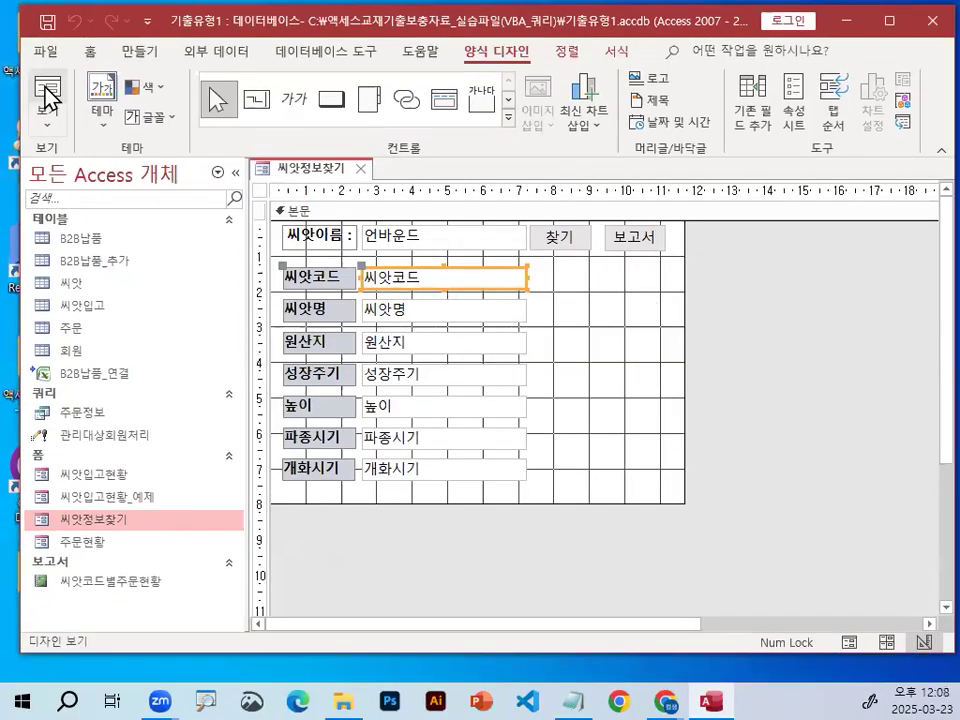
Show the form in Form View, circle seed code A0077 and point an arrow at the 보고서 button, clearing the marks.
{"action": "left_click", "coordinate": [45, 97]}
{"action": "left_click", "coordinate": [431, 240]}
{"action": "key", "text": "ctrl+1"}
{"action": "left_click", "coordinate": [397, 252]}
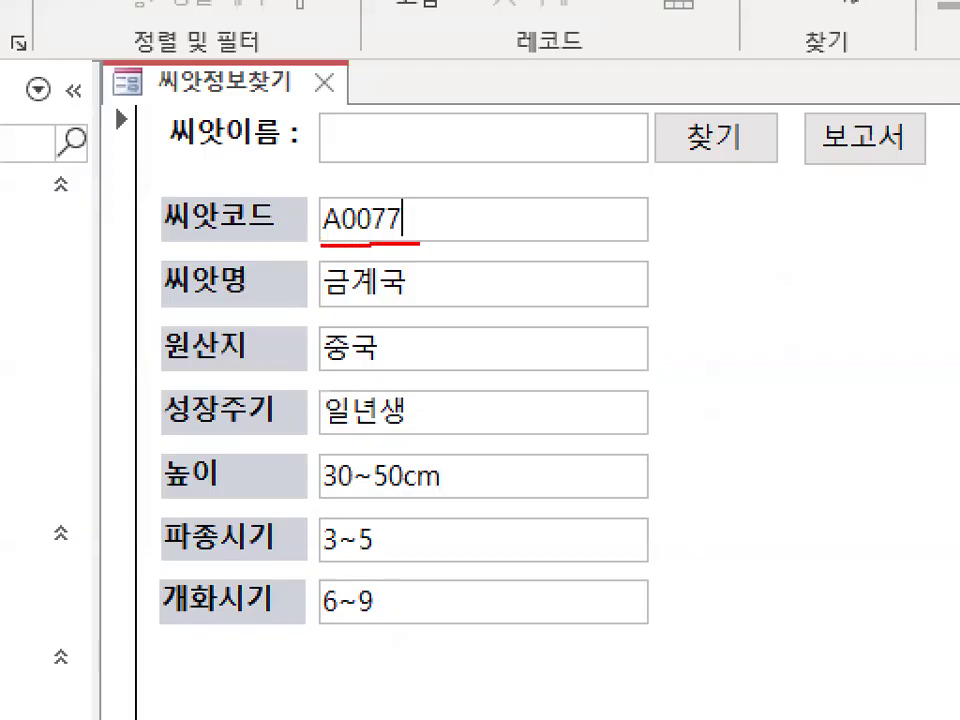
{"action": "left_click_drag", "start_coordinate": [418, 240], "coordinate": [362, 184]}
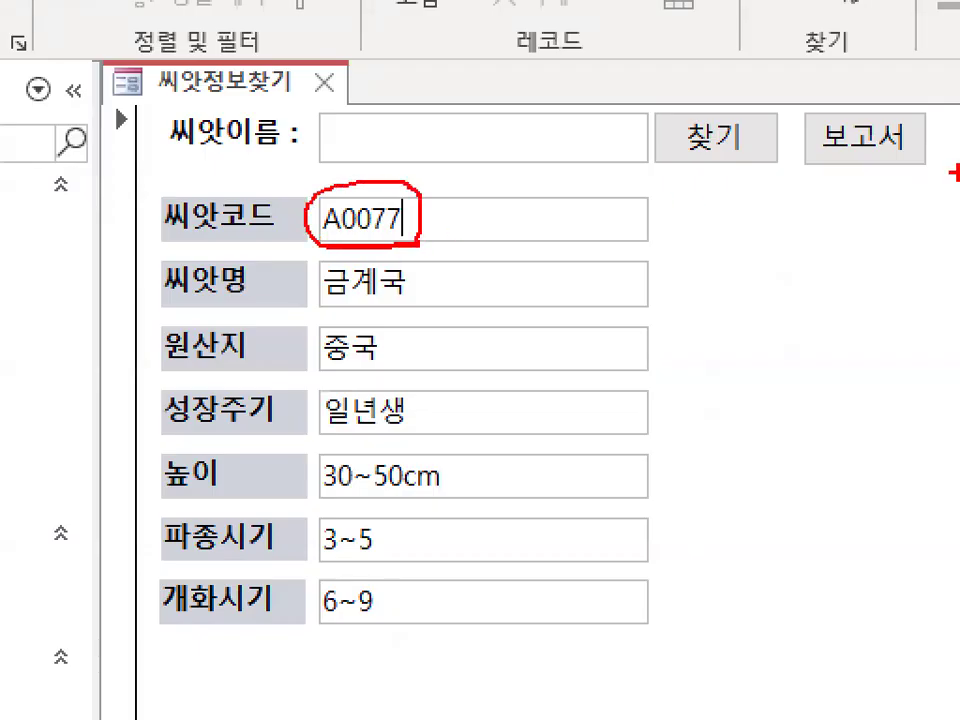
{"action": "left_click_drag", "start_coordinate": [858, 146], "coordinate": [955, 3]}
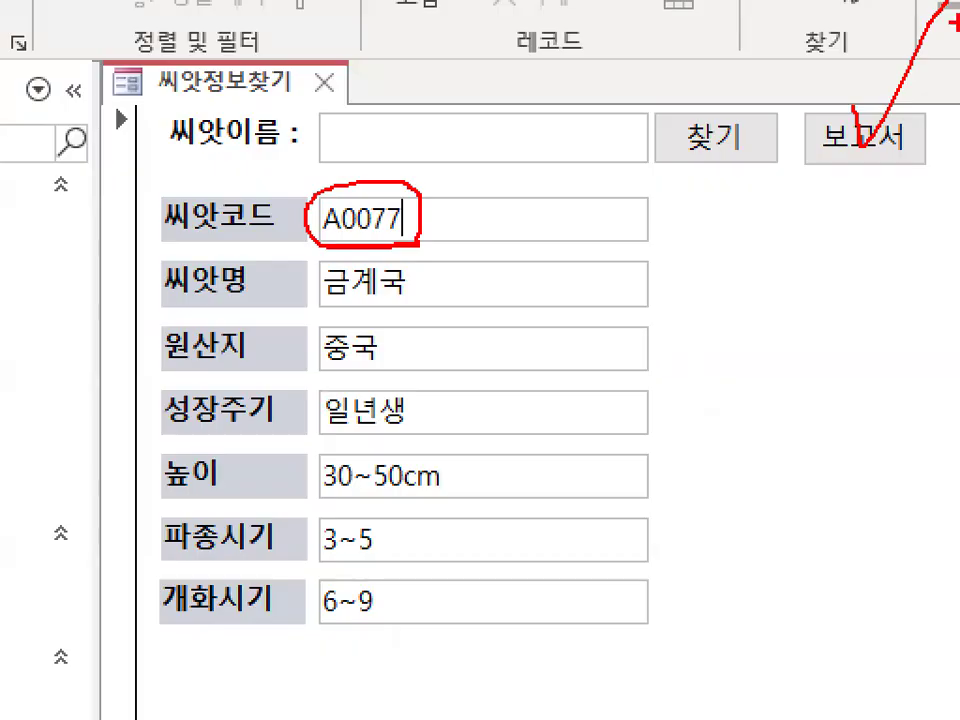
{"action": "key", "text": "Escape"}
Try the form's 보고서 button and open the 씨앗코드별주문현황 report.
{"action": "left_click", "coordinate": [869, 142]}
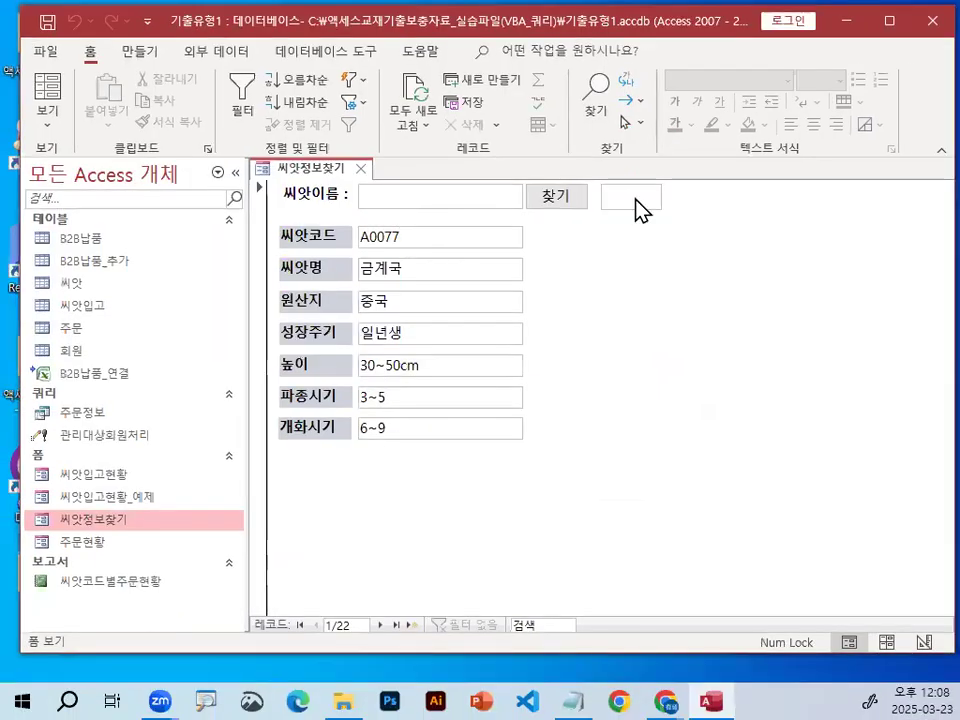
{"action": "double_click", "coordinate": [118, 593]}
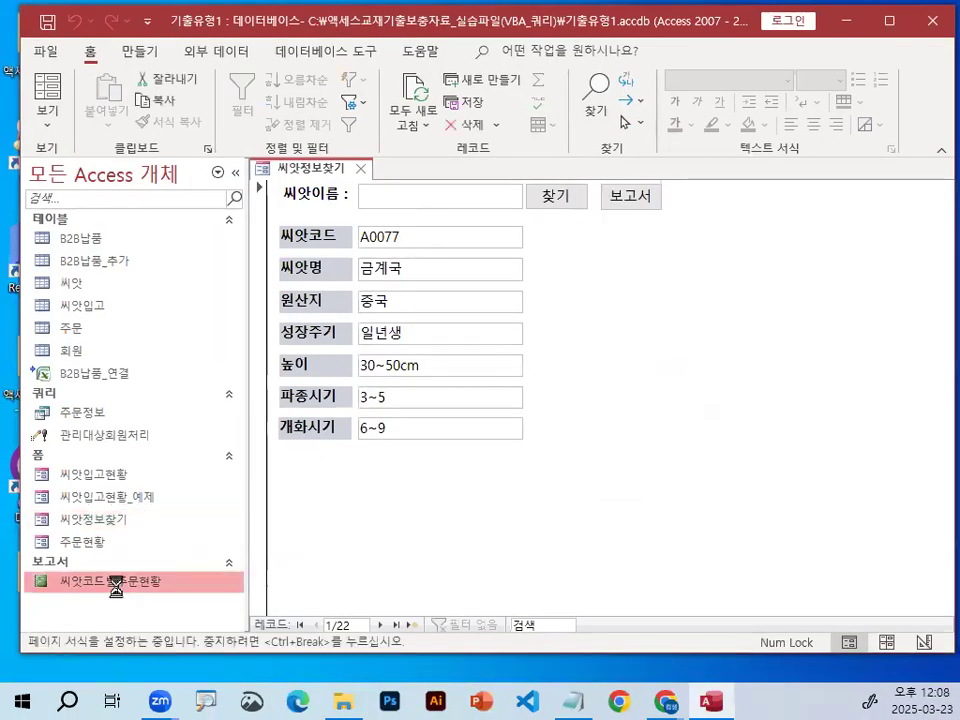
Circle seed code A0077 in the 씨앗코드별주문현황 report preview, clear the mark, and page forward to page 5.
{"action": "left_click", "coordinate": [505, 315]}
{"action": "mouse_move", "coordinate": [374, 275]}
{"action": "left_mouse_down"}
{"action": "mouse_move", "coordinate": [426, 288]}
{"action": "mouse_move", "coordinate": [342, 262]}
{"action": "left_mouse_up"}
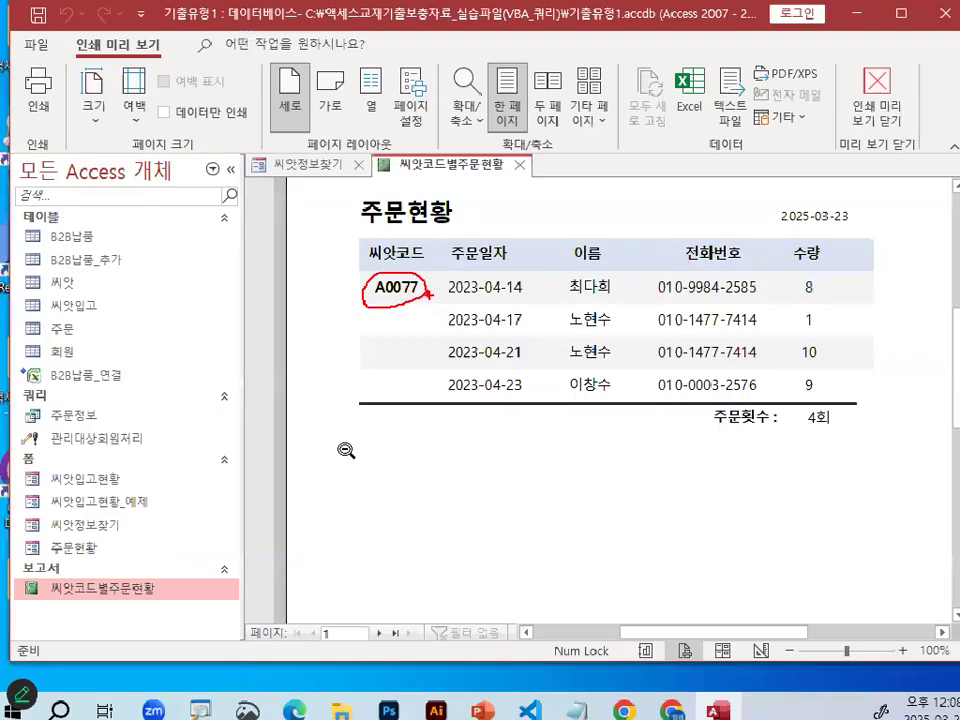
{"action": "key", "text": "Escape"}
{"action": "left_click", "coordinate": [384, 625]}
{"action": "left_click", "coordinate": [383, 626]}
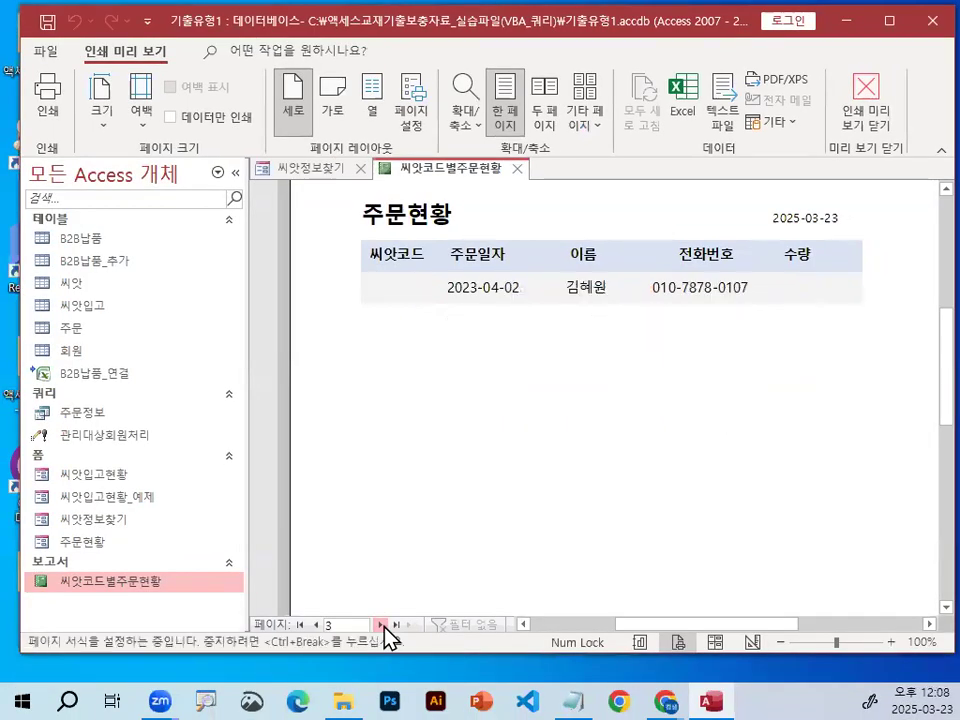
{"action": "left_click", "coordinate": [383, 626]}
{"action": "left_click", "coordinate": [383, 626]}
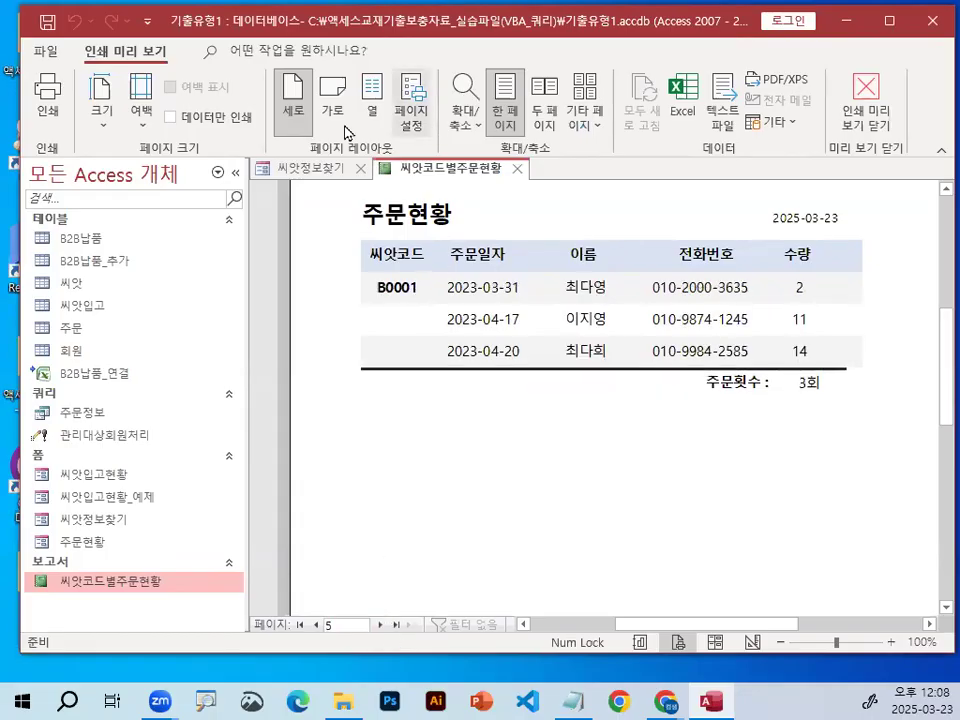
Return to the 씨앗정보찾기 form, circle A0077 and the 보고서 button in red, clear the marks, and close the report.
{"action": "left_click", "coordinate": [320, 168]}
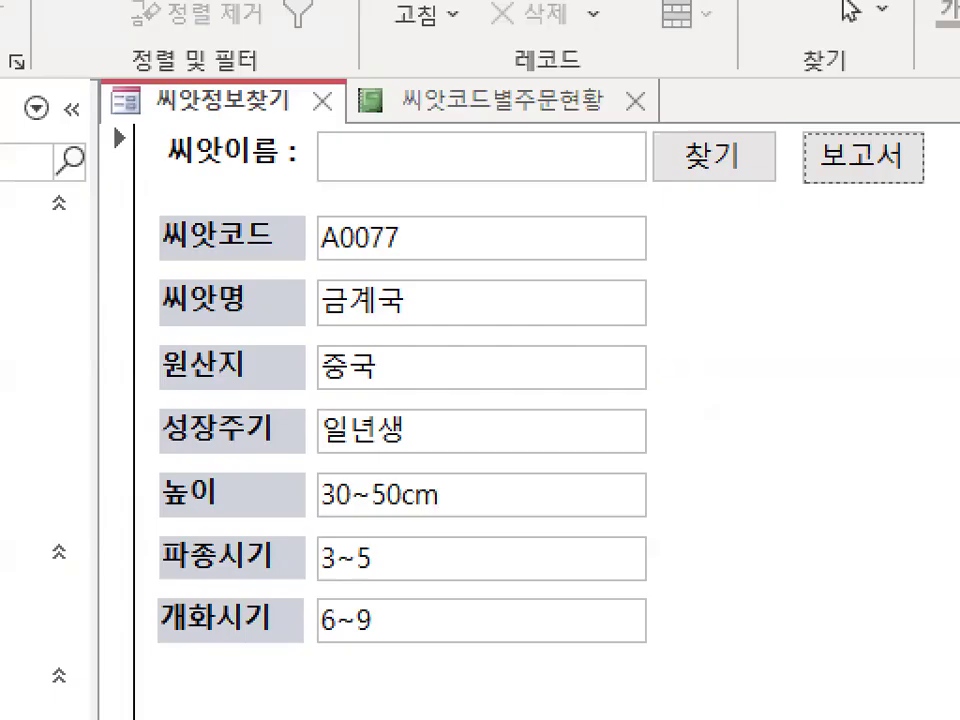
{"action": "mouse_move", "coordinate": [410, 230]}
{"action": "left_mouse_down"}
{"action": "mouse_move", "coordinate": [386, 252]}
{"action": "mouse_move", "coordinate": [408, 232]}
{"action": "mouse_move", "coordinate": [408, 248]}
{"action": "left_mouse_up"}
{"action": "mouse_move", "coordinate": [877, 186]}
{"action": "left_mouse_down"}
{"action": "mouse_move", "coordinate": [934, 175]}
{"action": "mouse_move", "coordinate": [906, 170]}
{"action": "left_mouse_up"}
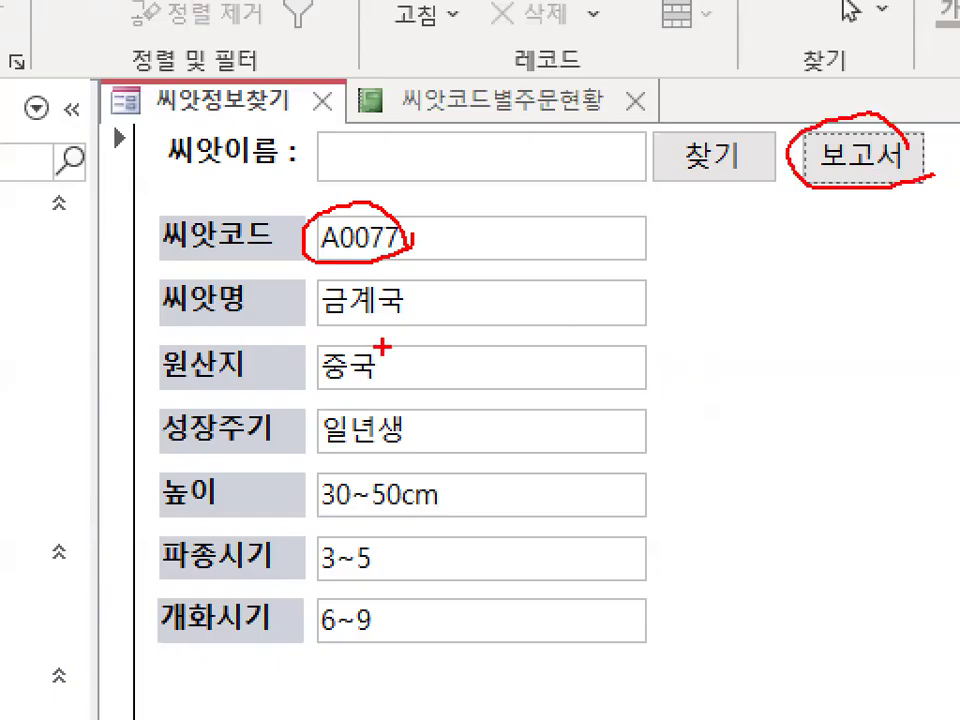
{"action": "key", "text": "Escape"}
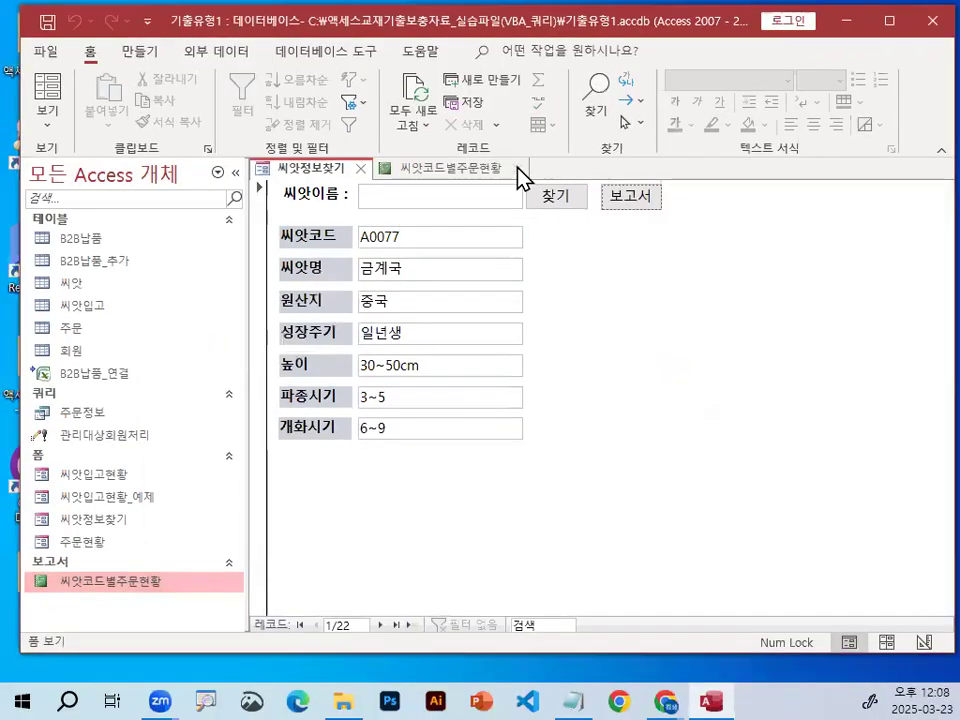
{"action": "left_click", "coordinate": [518, 169]}
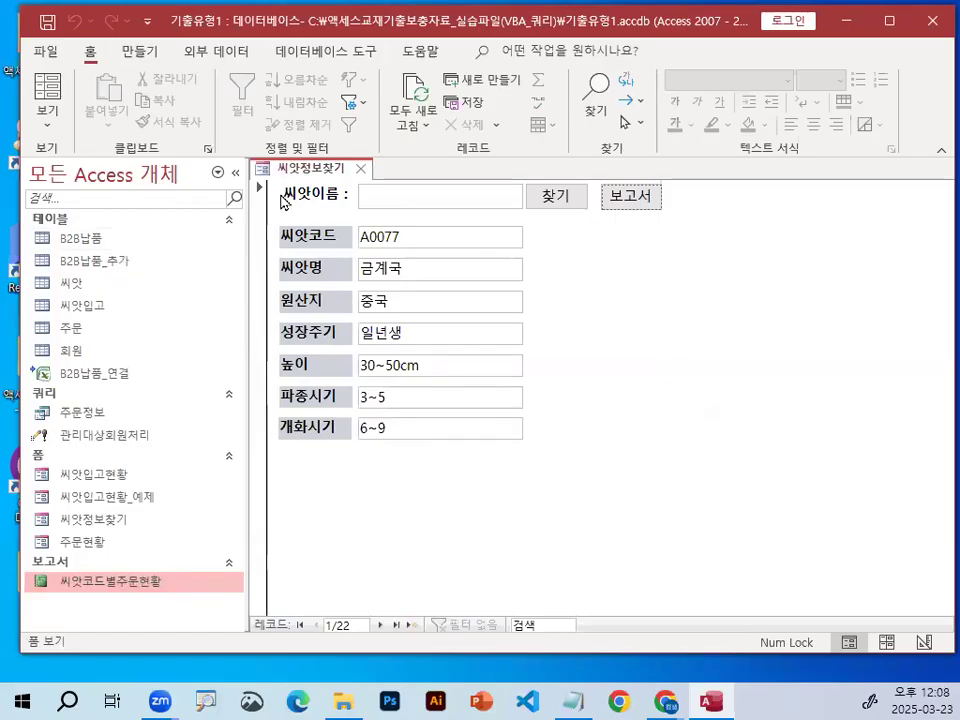
Switch the 씨앗정보찾기 form to Design View, circle its 보고서 button in red, and clear the mark.
{"action": "left_click", "coordinate": [47, 142]}
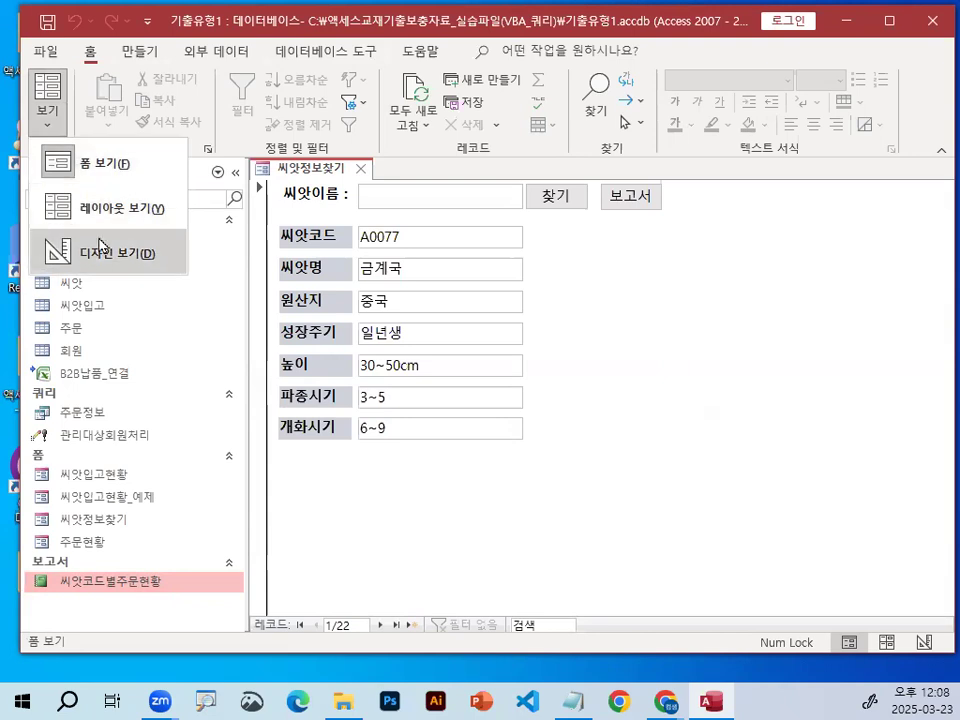
{"action": "left_click", "coordinate": [70, 251]}
{"action": "left_click", "coordinate": [652, 352]}
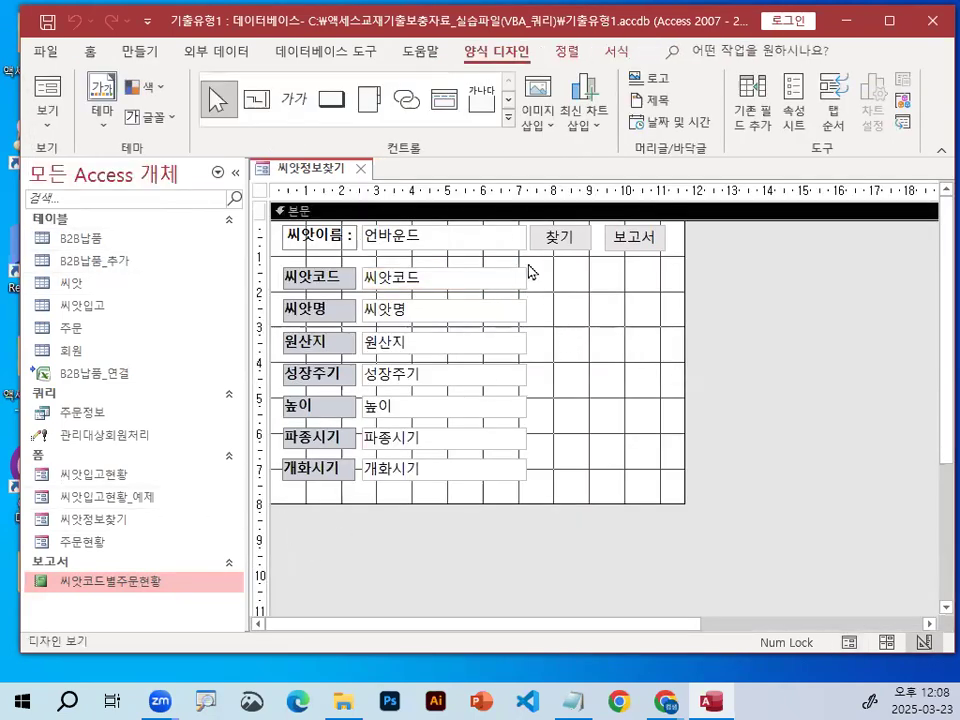
{"action": "key", "text": "ctrl+1"}
{"action": "left_click_drag", "start_coordinate": [675, 242], "coordinate": [600, 272]}
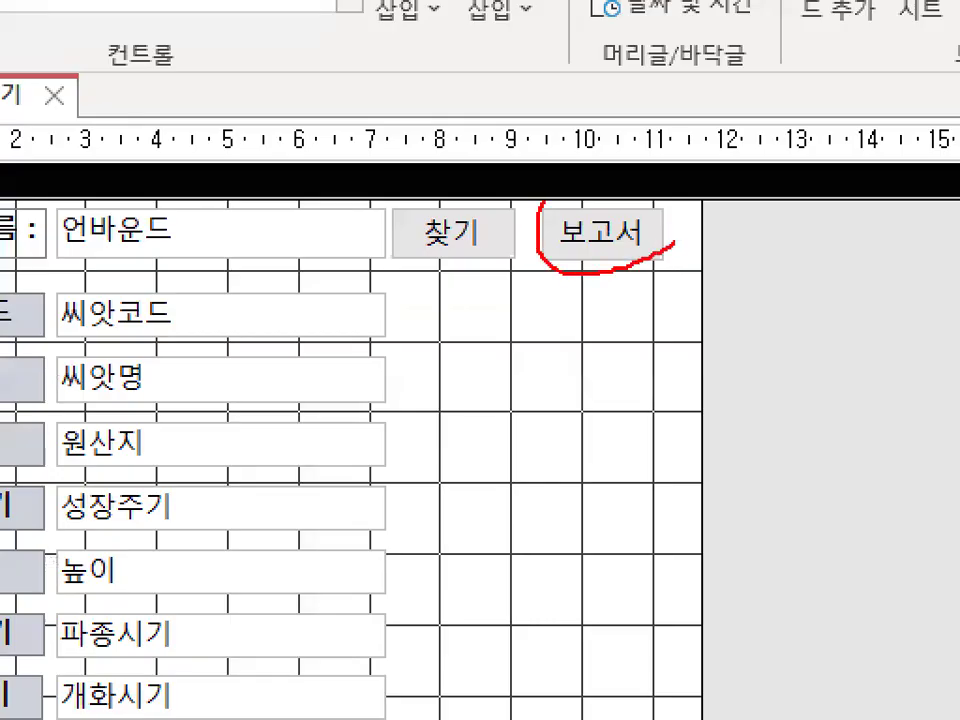
{"action": "left_click_drag", "start_coordinate": [541, 206], "coordinate": [675, 238]}
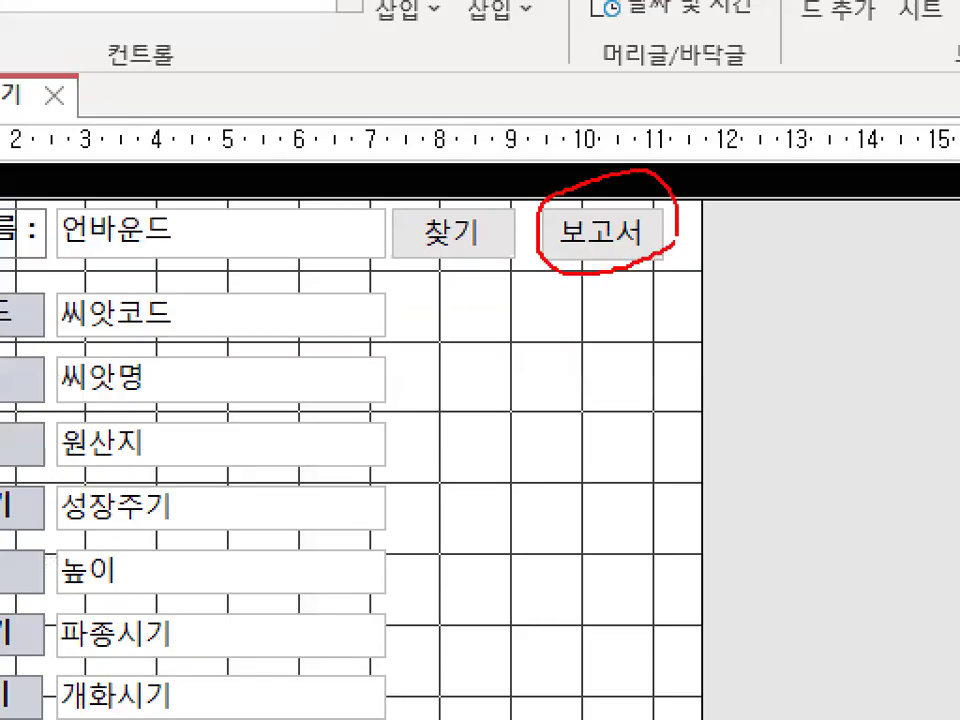
{"action": "key", "text": "Escape"}
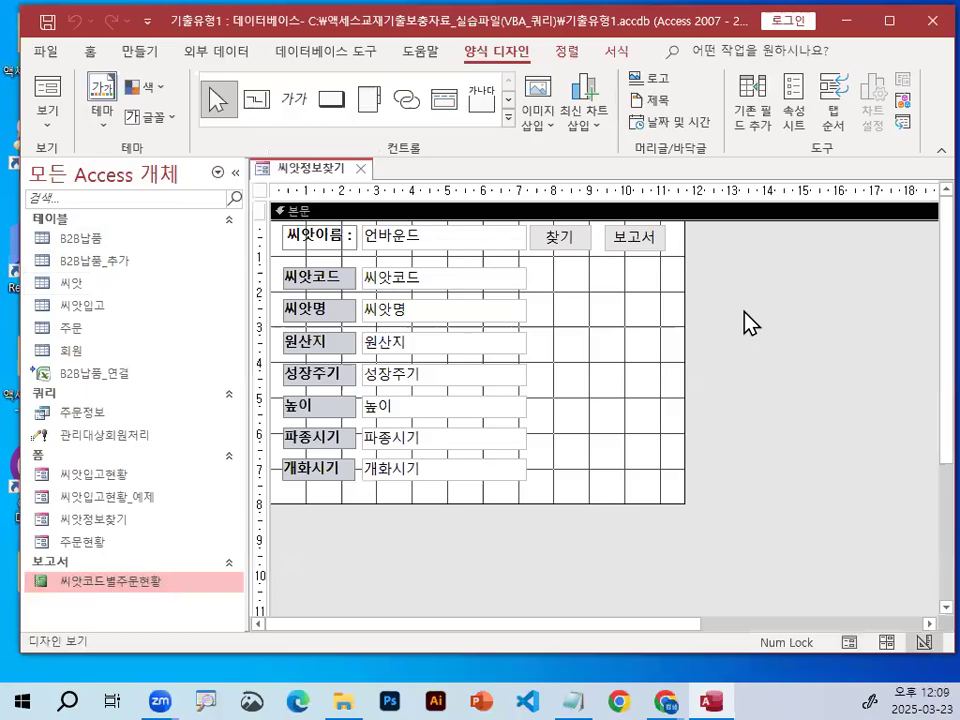
Mark 만들기, the 매크로 및 코드 group and the 매크로 command in red, clear the marks, and create a new macro.
{"action": "key", "text": "ctrl+1"}
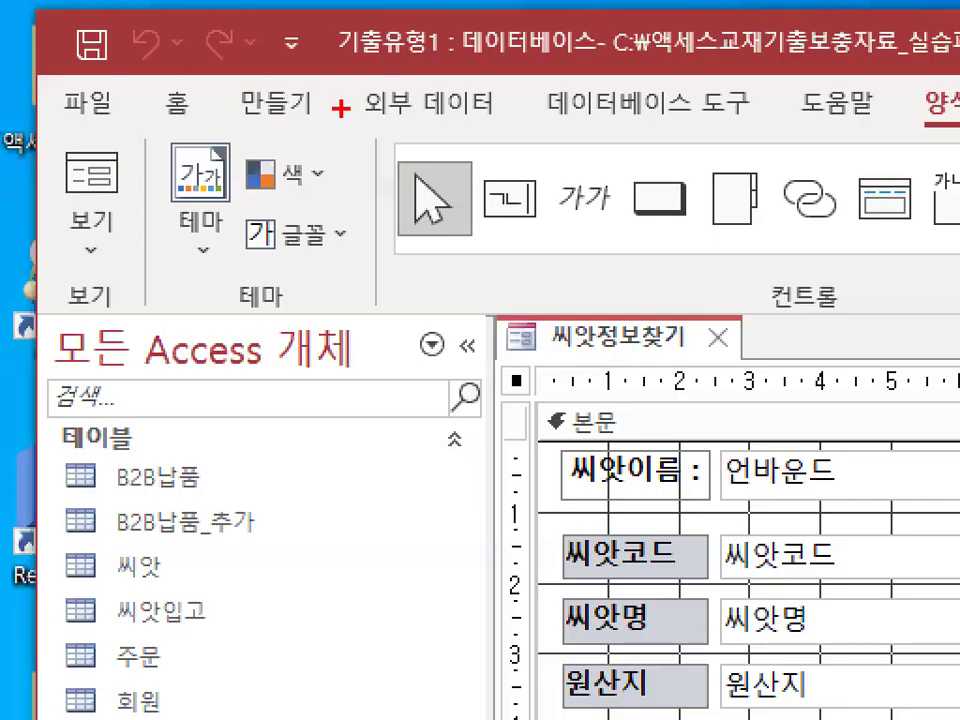
{"action": "left_click_drag", "start_coordinate": [341, 108], "coordinate": [232, 73]}
{"action": "key", "text": "Escape"}
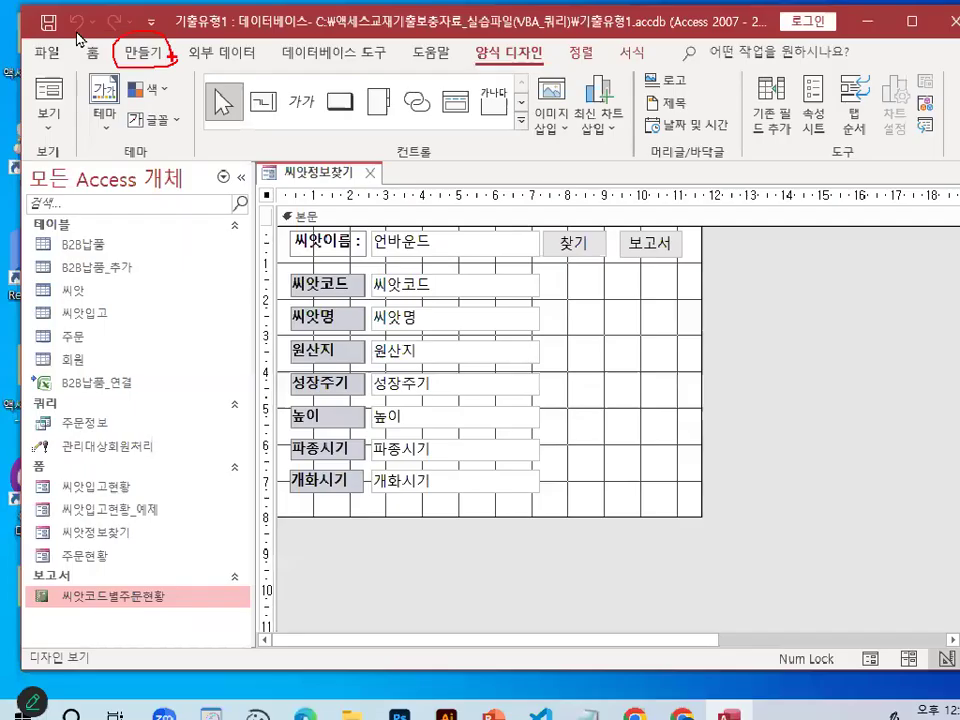
{"action": "left_click", "coordinate": [148, 54]}
{"action": "key", "text": "ctrl+1"}
{"action": "left_click_drag", "start_coordinate": [743, 156], "coordinate": [827, 156]}
{"action": "left_click_drag", "start_coordinate": [789, 238], "coordinate": [794, 238]}
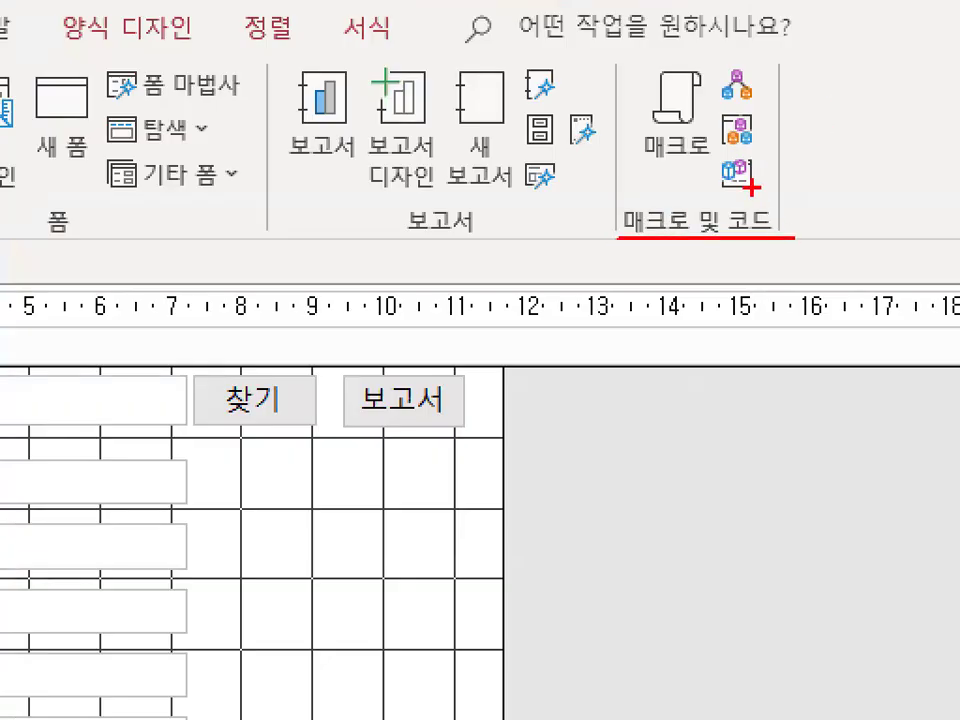
{"action": "mouse_move", "coordinate": [700, 157]}
{"action": "left_mouse_down"}
{"action": "mouse_move", "coordinate": [676, 62]}
{"action": "mouse_move", "coordinate": [744, 150]}
{"action": "left_mouse_up"}
{"action": "key", "text": "Escape"}
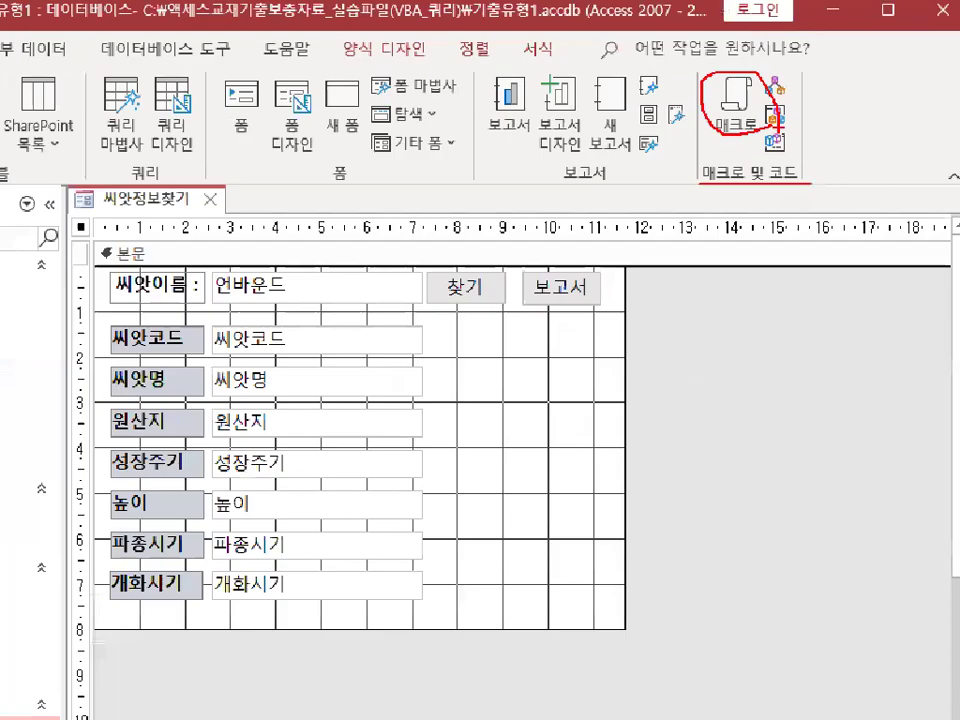
{"action": "left_click", "coordinate": [777, 96]}
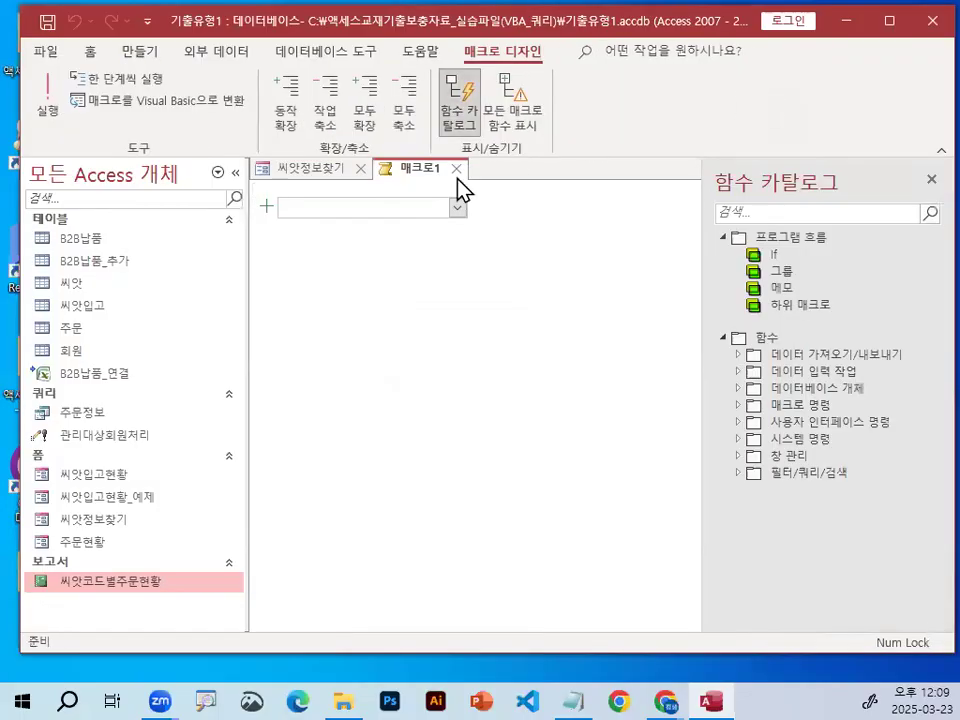
Draw a large red circle around the empty macro design area and clear it.
{"action": "key", "text": "ctrl+1"}
{"action": "mouse_move", "coordinate": [606, 263]}
{"action": "left_mouse_down"}
{"action": "mouse_move", "coordinate": [231, 192]}
{"action": "mouse_move", "coordinate": [541, 230]}
{"action": "left_mouse_up"}
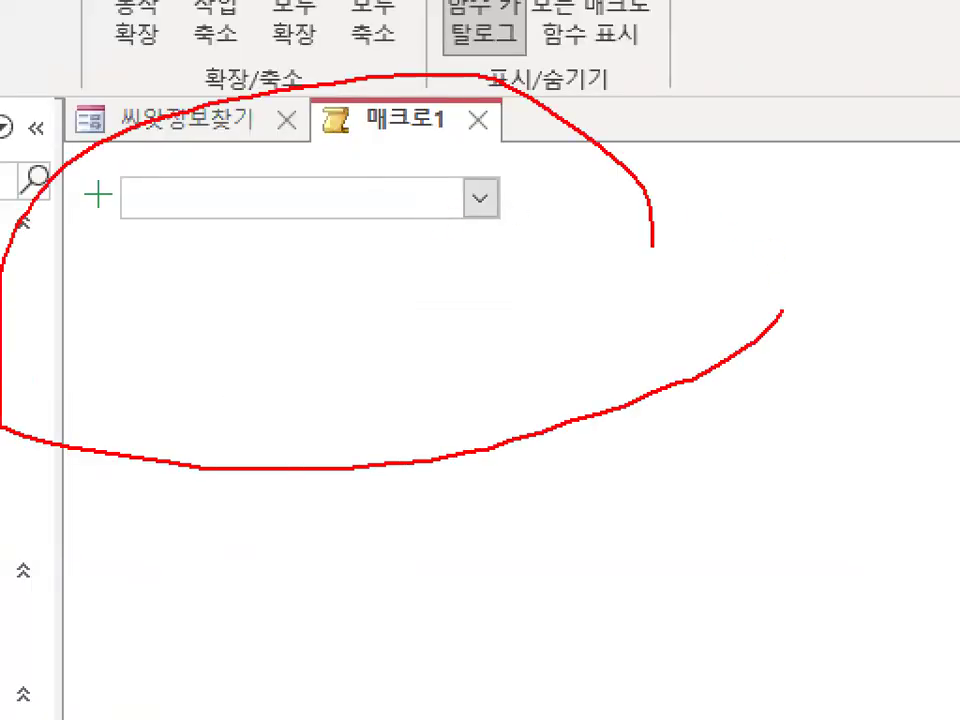
{"action": "key", "text": "Escape"}
Switch to the Notepad notes, underline the 매크로 생성 작업순서 lines through 매크로함수, circle Report in OpenReport, and clear the marks.
{"action": "left_click", "coordinate": [572, 690]}
{"action": "scroll", "coordinate": [301, 343], "scroll_direction": "down", "scroll_amount": 6}
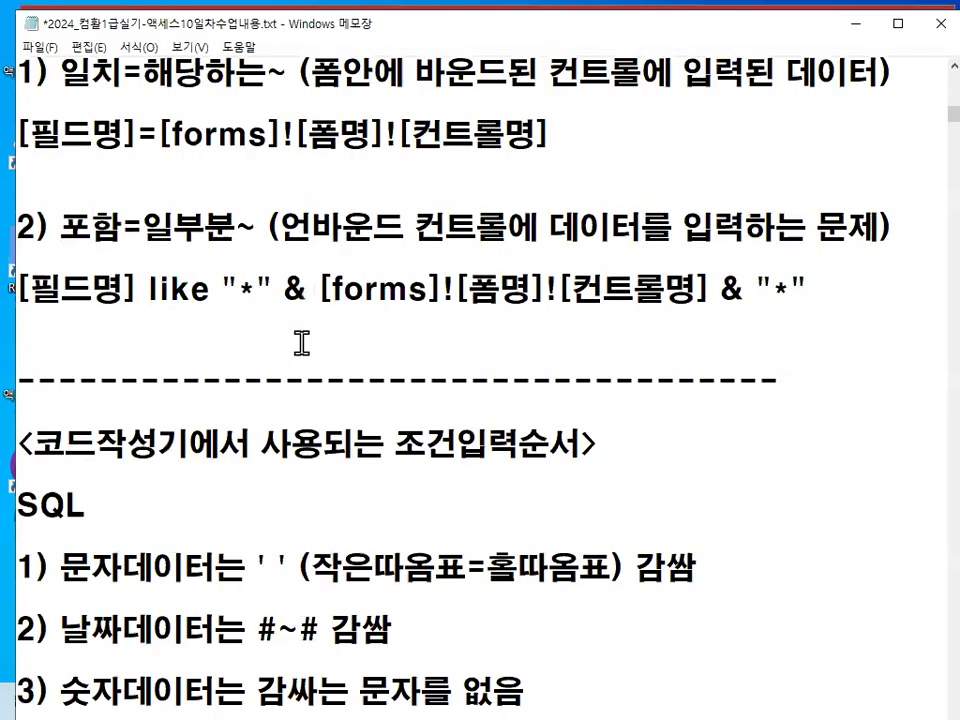
{"action": "scroll", "coordinate": [316, 357], "scroll_direction": "down", "scroll_amount": 4}
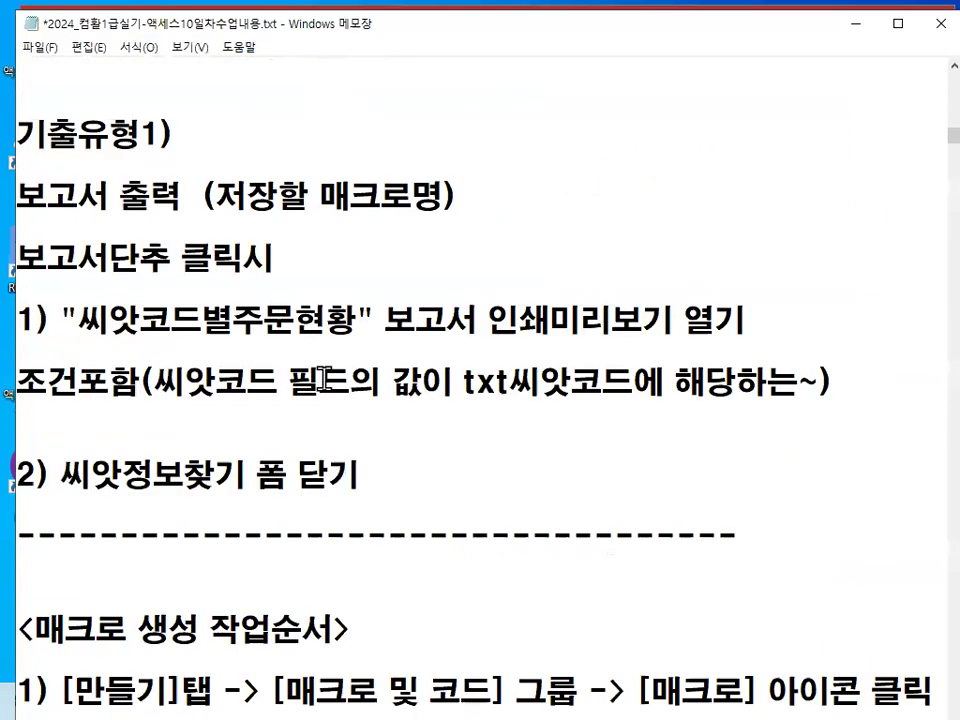
{"action": "scroll", "coordinate": [323, 381], "scroll_direction": "down", "scroll_amount": 1}
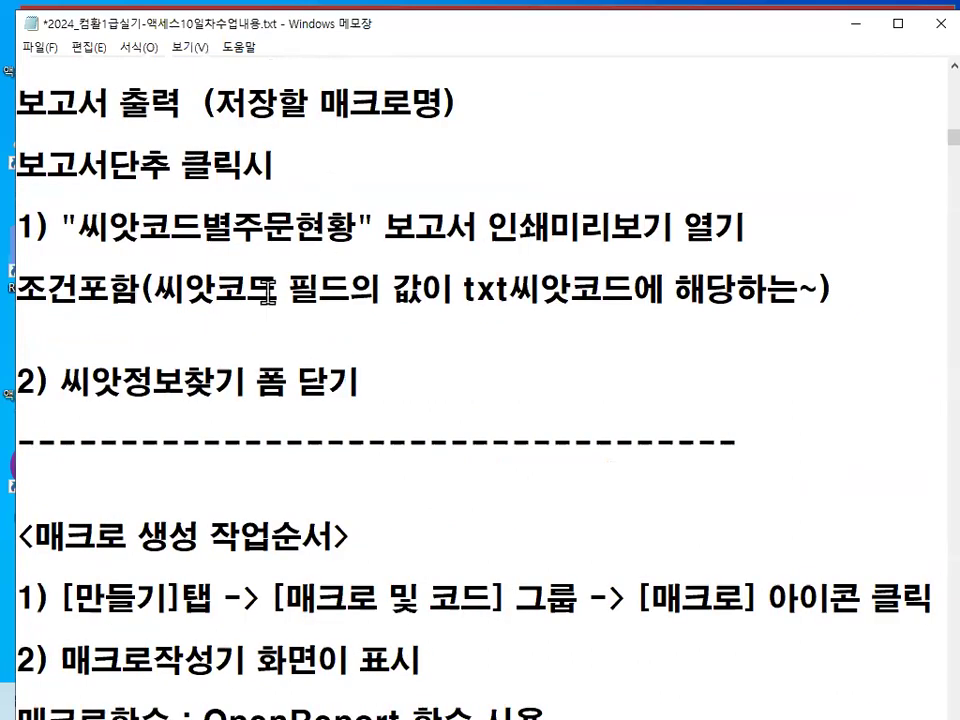
{"action": "scroll", "coordinate": [234, 412], "scroll_direction": "down", "scroll_amount": 2}
{"action": "scroll", "coordinate": [236, 409], "scroll_direction": "down", "scroll_amount": 2}
{"action": "left_click_drag", "start_coordinate": [72, 162], "coordinate": [187, 161]}
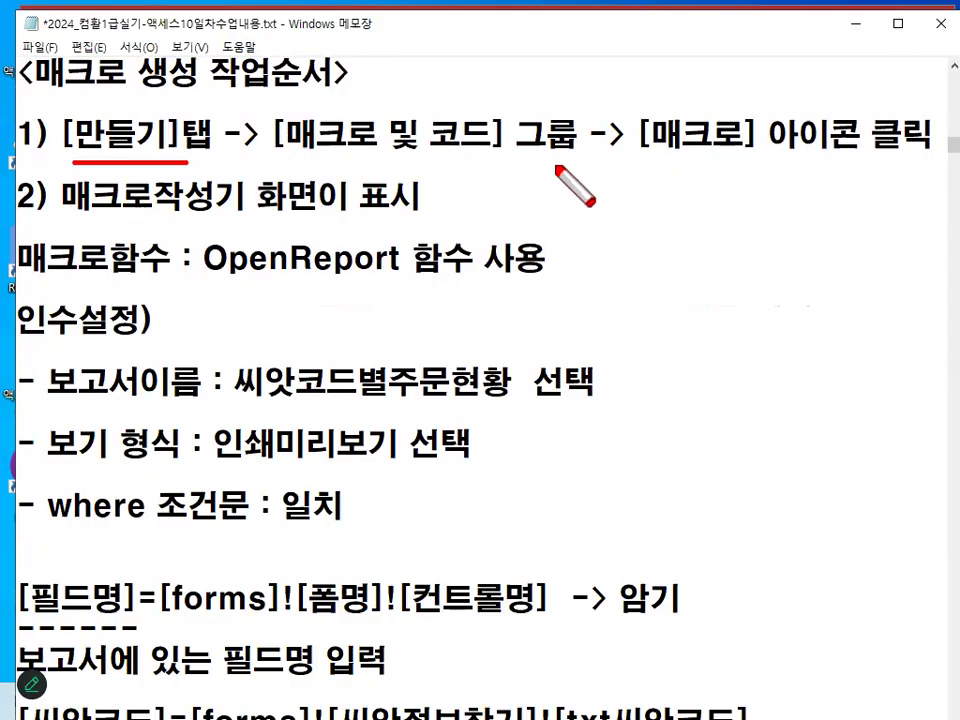
{"action": "left_click_drag", "start_coordinate": [290, 158], "coordinate": [555, 158]}
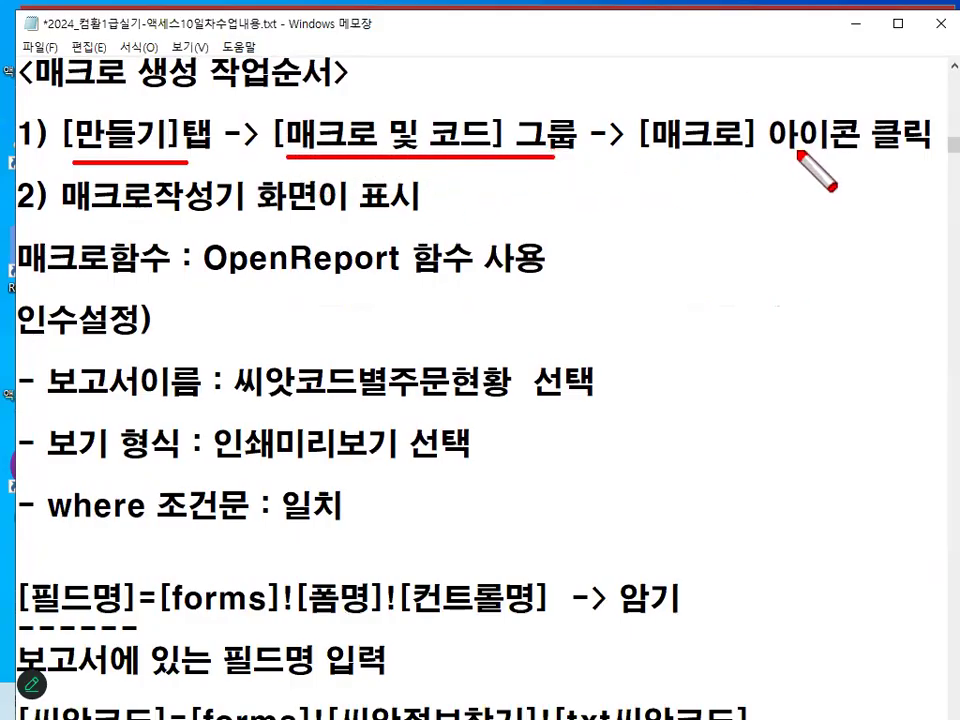
{"action": "left_click_drag", "start_coordinate": [643, 156], "coordinate": [916, 156]}
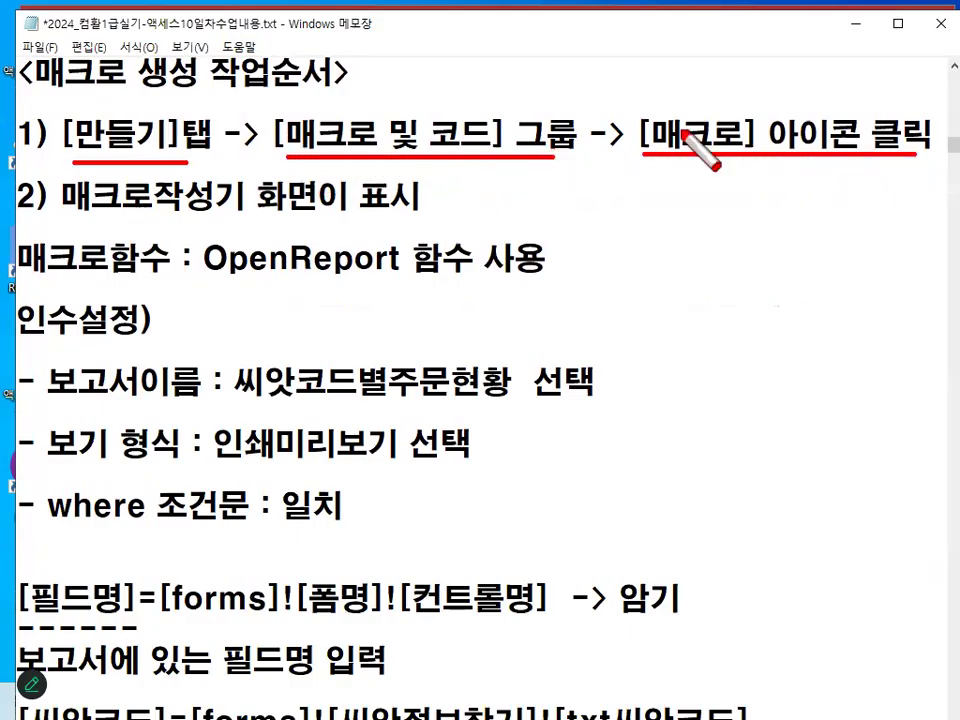
{"action": "left_click_drag", "start_coordinate": [64, 212], "coordinate": [390, 212]}
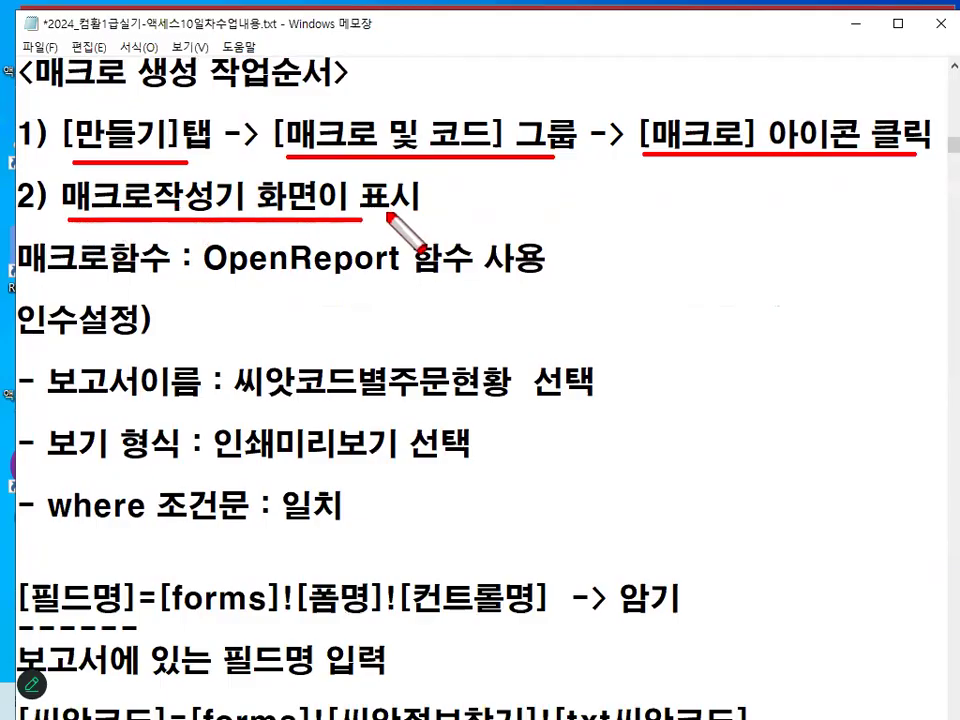
{"action": "left_click_drag", "start_coordinate": [18, 278], "coordinate": [130, 278]}
{"action": "mouse_move", "coordinate": [378, 272]}
{"action": "left_mouse_down"}
{"action": "mouse_move", "coordinate": [340, 280]}
{"action": "mouse_move", "coordinate": [345, 232]}
{"action": "mouse_move", "coordinate": [378, 268]}
{"action": "left_mouse_up"}
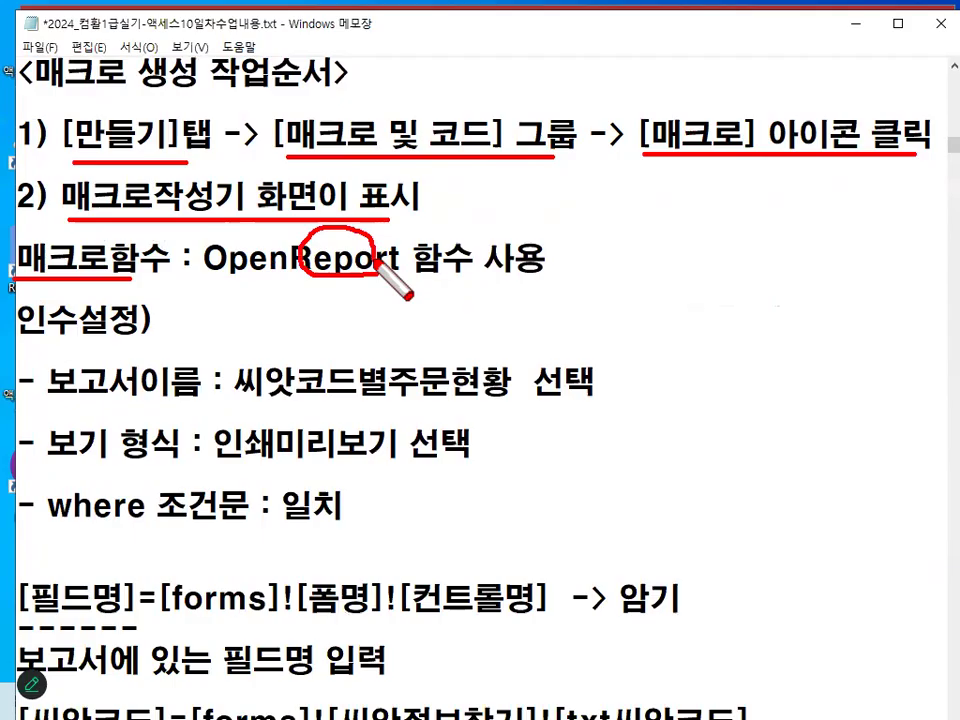
{"action": "key", "text": "Escape"}
Highlight the function name OpenReport in the notes.
{"action": "mouse_move", "coordinate": [206, 259]}
{"action": "left_mouse_down"}
{"action": "mouse_move", "coordinate": [250, 268]}
{"action": "mouse_move", "coordinate": [397, 253]}
{"action": "left_mouse_up"}
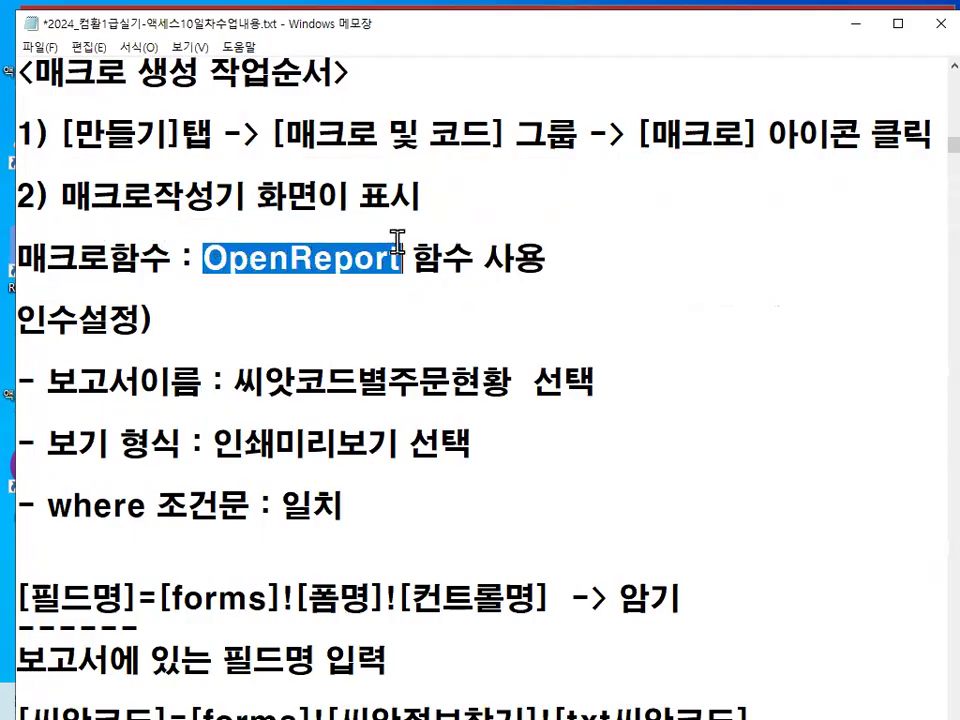
{"action": "left_click", "coordinate": [386, 262]}
{"action": "left_click_drag", "start_coordinate": [208, 259], "coordinate": [388, 253]}
{"action": "left_click_drag", "start_coordinate": [235, 259], "coordinate": [375, 259]}
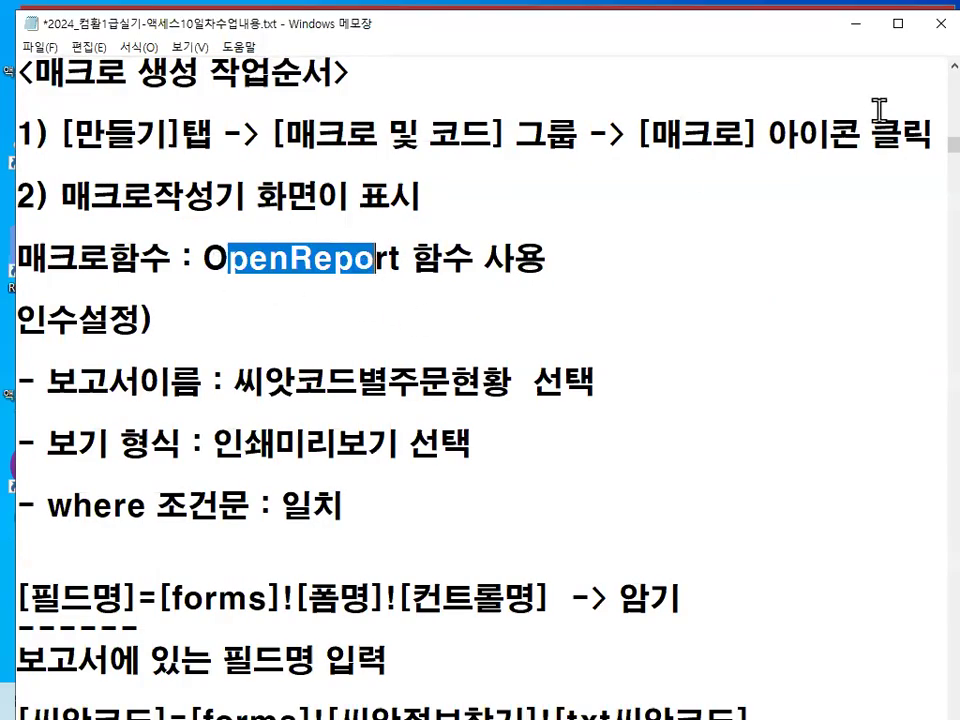
Return to Access, add an OpenReport action to the new macro, circle Open and Report in its name, and clear the marks.
{"action": "left_click", "coordinate": [861, 27]}
{"action": "left_click", "coordinate": [456, 207]}
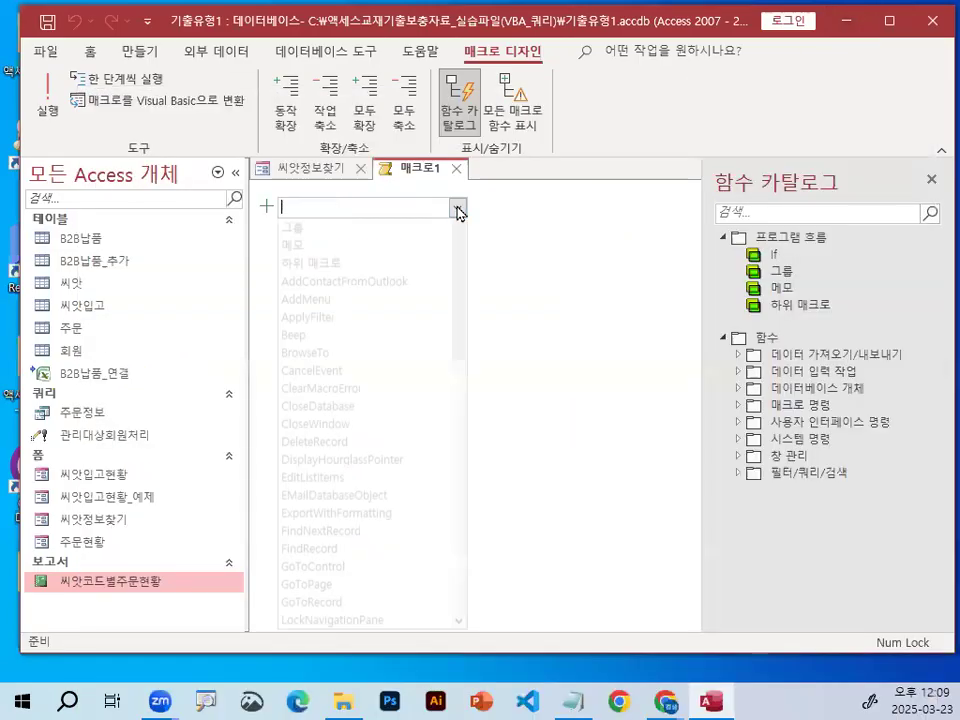
{"action": "left_click_drag", "start_coordinate": [462, 238], "coordinate": [476, 355]}
{"action": "left_click", "coordinate": [370, 477]}
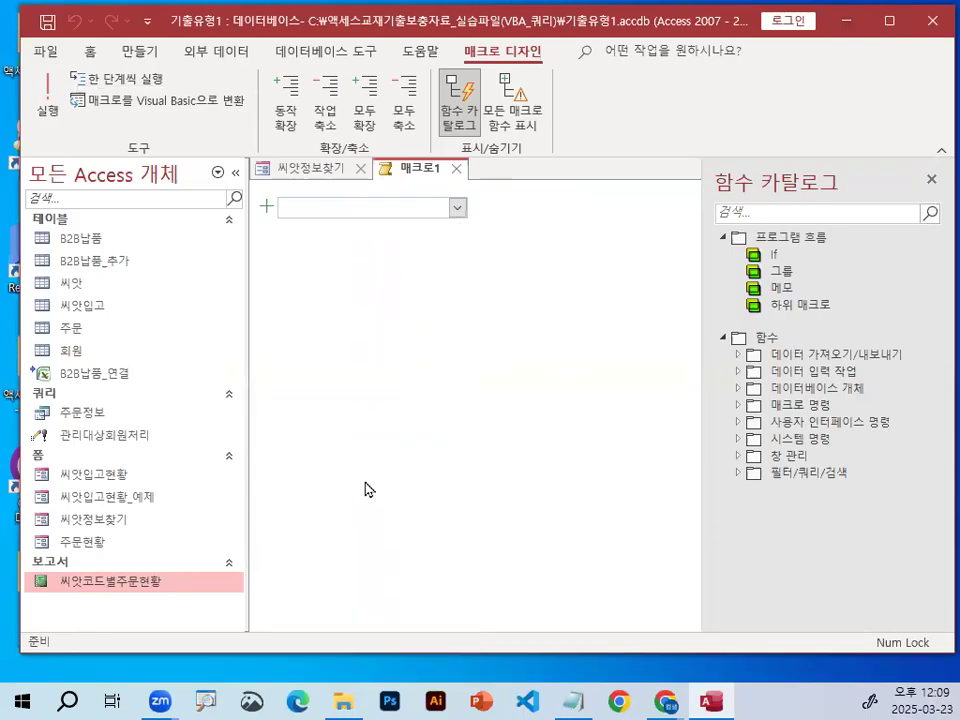
{"action": "key", "text": "ctrl+1"}
{"action": "left_click", "coordinate": [316, 196]}
{"action": "mouse_move", "coordinate": [380, 216]}
{"action": "left_mouse_down"}
{"action": "mouse_move", "coordinate": [326, 194]}
{"action": "mouse_move", "coordinate": [229, 214]}
{"action": "left_mouse_up"}
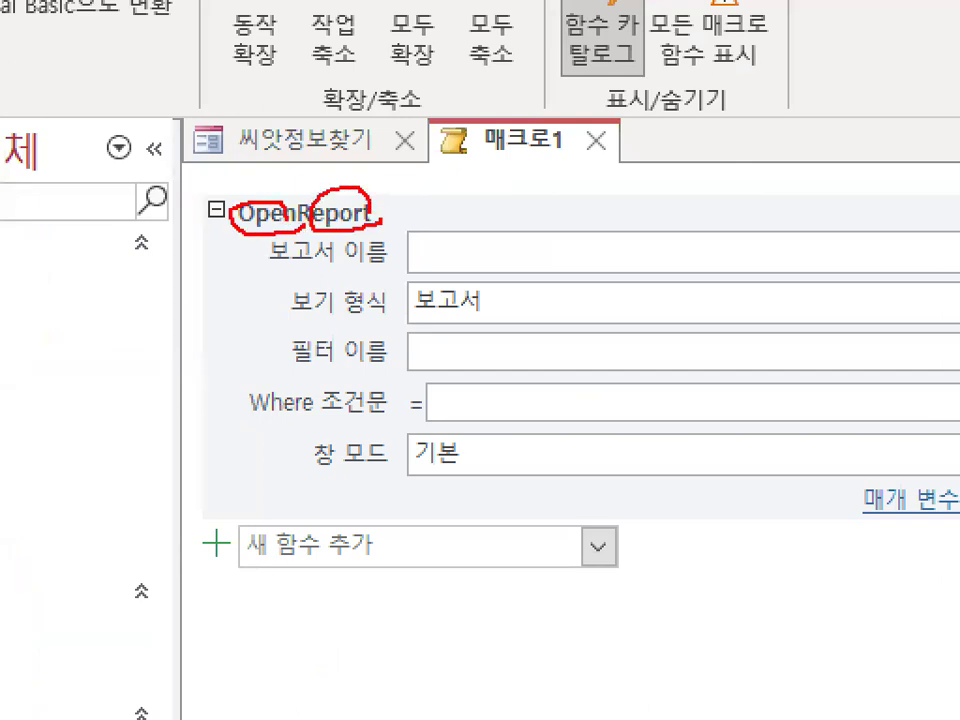
{"action": "key", "text": "Escape"}
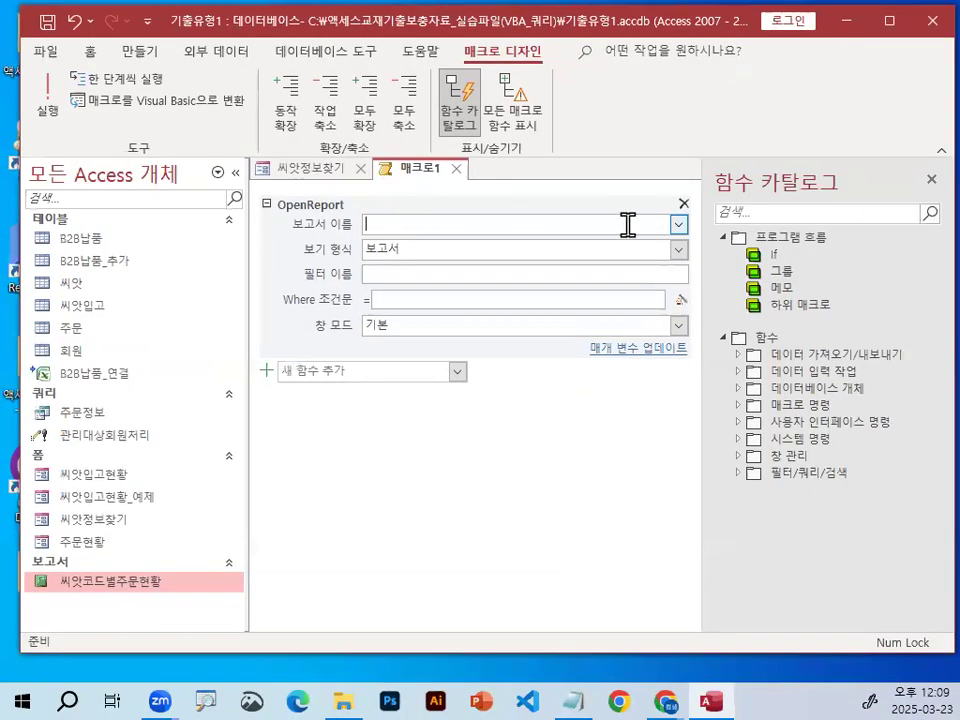
Set the OpenReport action's report name to 씨앗코드별주문현황, circle it, underline the 보기 형식 label, and clear the marks.
{"action": "left_click", "coordinate": [679, 226]}
{"action": "left_click", "coordinate": [476, 249]}
{"action": "key", "text": "ctrl+1"}
{"action": "left_click", "coordinate": [422, 221]}
{"action": "mouse_move", "coordinate": [541, 219]}
{"action": "left_mouse_down"}
{"action": "mouse_move", "coordinate": [410, 230]}
{"action": "mouse_move", "coordinate": [498, 183]}
{"action": "left_mouse_up"}
{"action": "left_click_drag", "start_coordinate": [185, 280], "coordinate": [258, 273]}
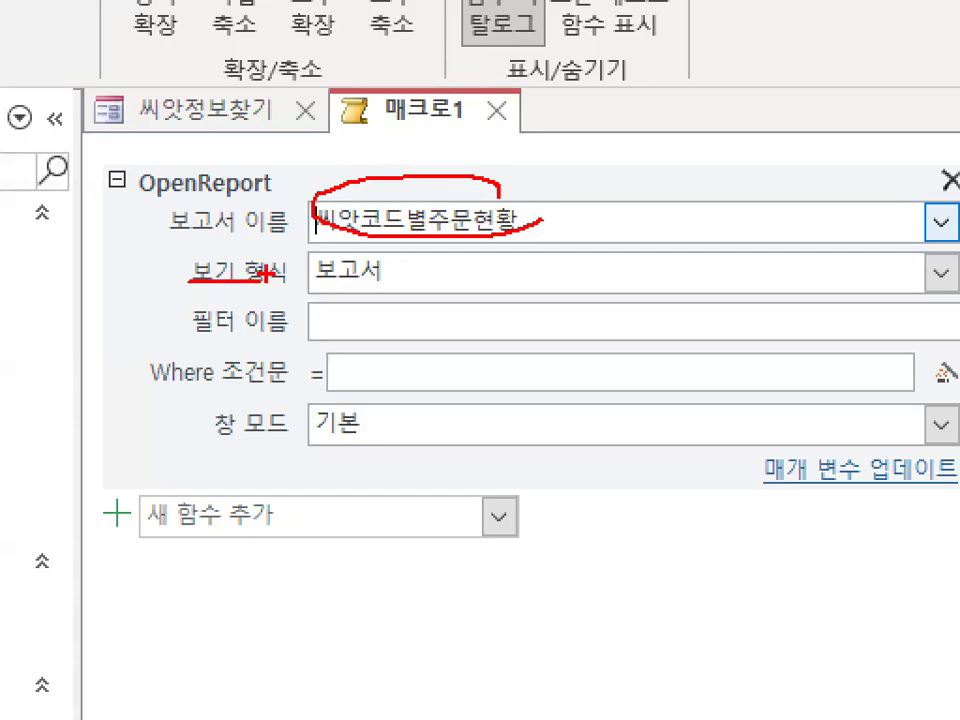
{"action": "key", "text": "Escape"}
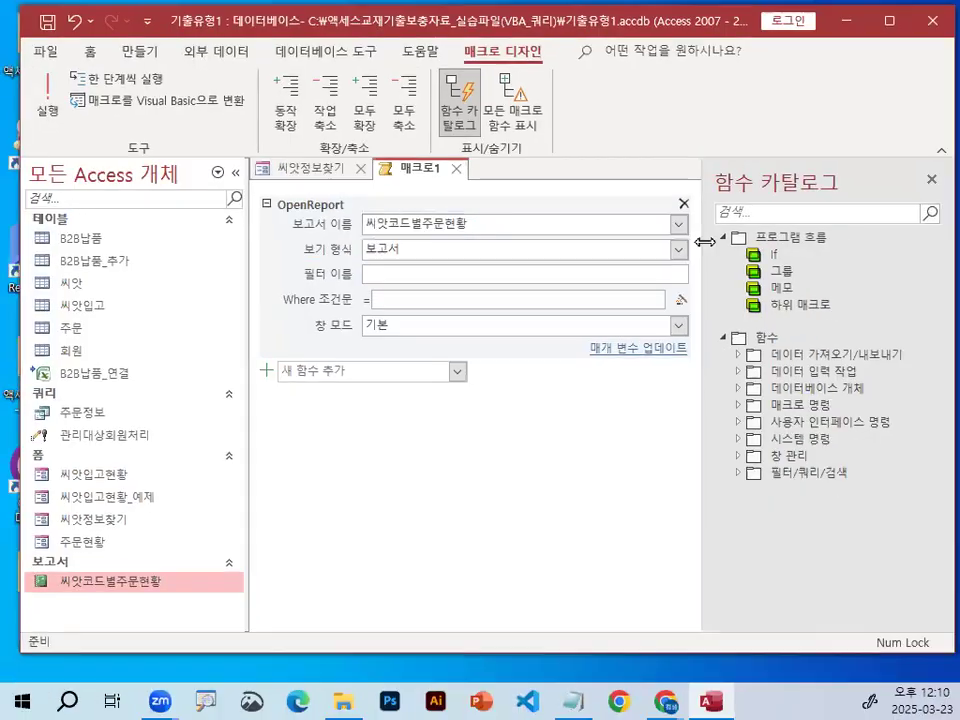
Set the OpenReport action's 보기 형식 to 인쇄 미리 보기, underline, tick and circle the two filled arguments, and clear the marks.
{"action": "left_click", "coordinate": [622, 256]}
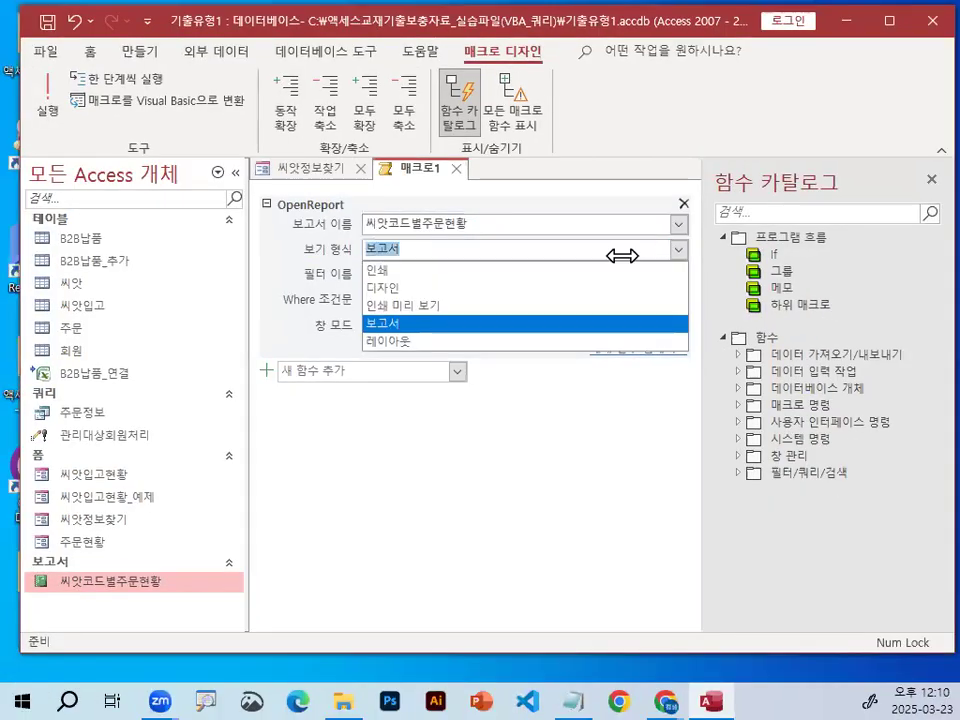
{"action": "left_click", "coordinate": [437, 306]}
{"action": "left_click_drag", "start_coordinate": [366, 256], "coordinate": [439, 256]}
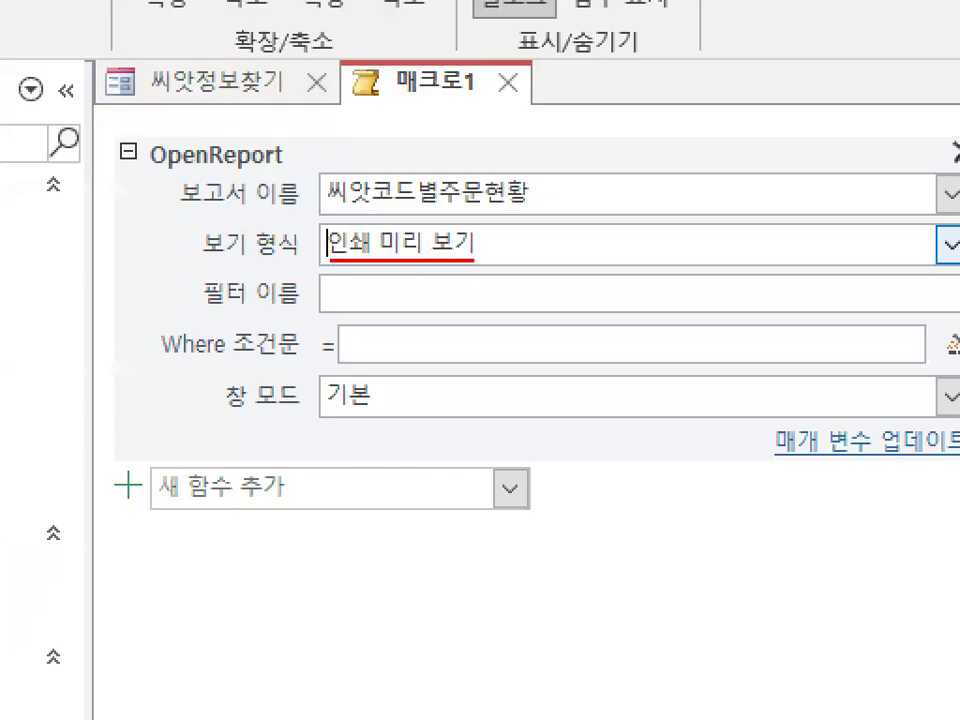
{"action": "left_click_drag", "start_coordinate": [330, 211], "coordinate": [577, 211]}
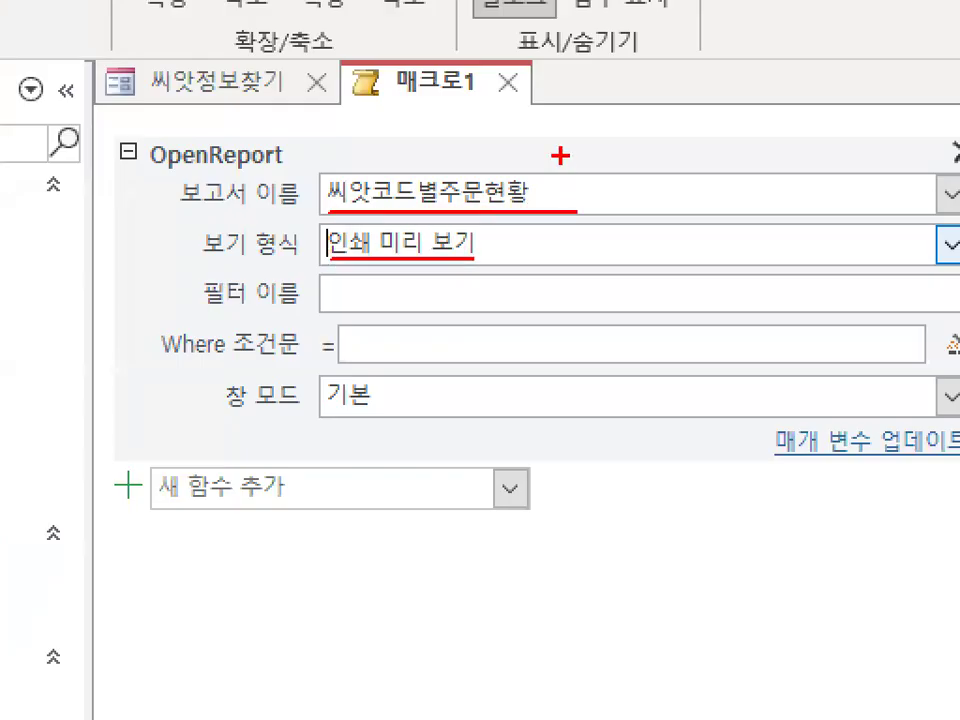
{"action": "left_click_drag", "start_coordinate": [561, 152], "coordinate": [604, 143]}
{"action": "mouse_move", "coordinate": [562, 230]}
{"action": "left_mouse_down"}
{"action": "mouse_move", "coordinate": [597, 208]}
{"action": "mouse_move", "coordinate": [330, 298]}
{"action": "mouse_move", "coordinate": [385, 138]}
{"action": "mouse_move", "coordinate": [548, 178]}
{"action": "left_mouse_up"}
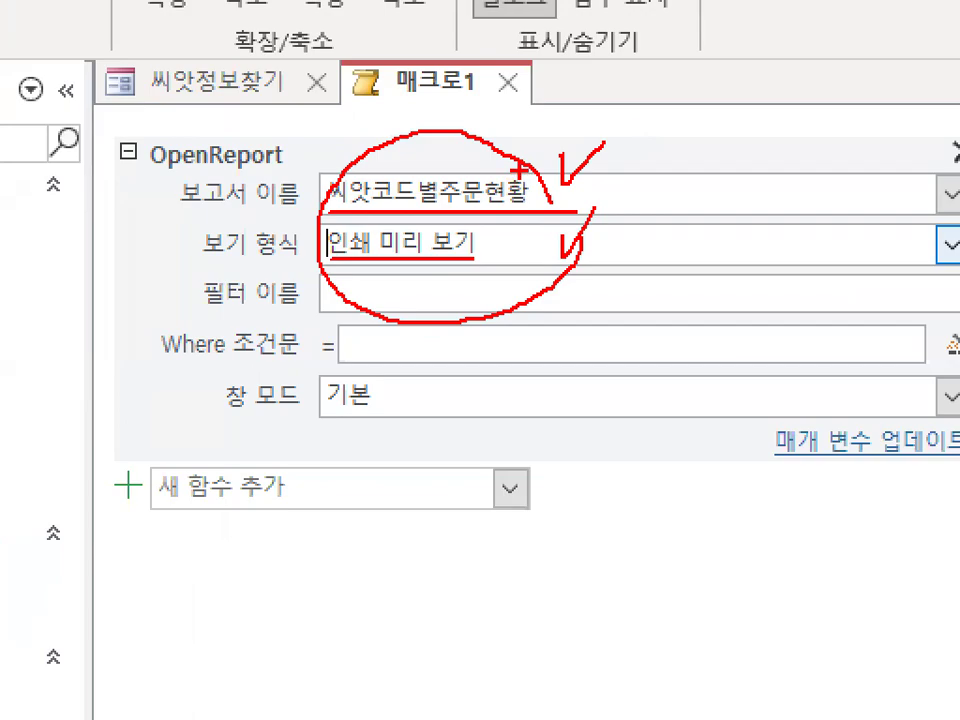
{"action": "key", "text": "Escape"}
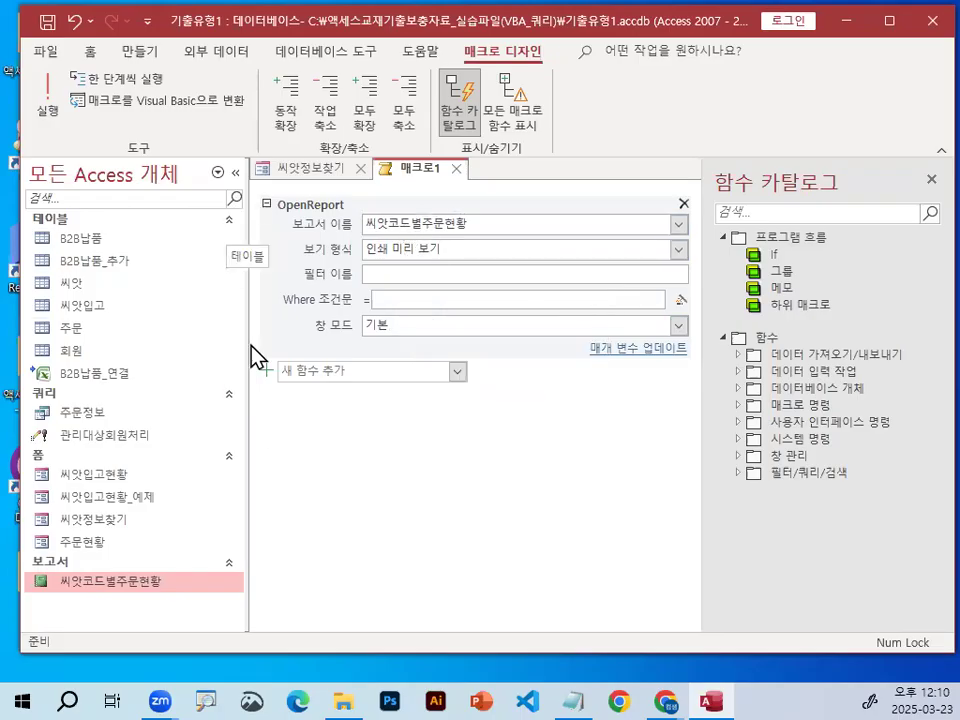
Open the 씨앗코드별주문현황 report in Design view, circle and tick the 씨앗코드 field in its 본문 section, and clear the marks.
{"action": "right_click", "coordinate": [141, 590]}
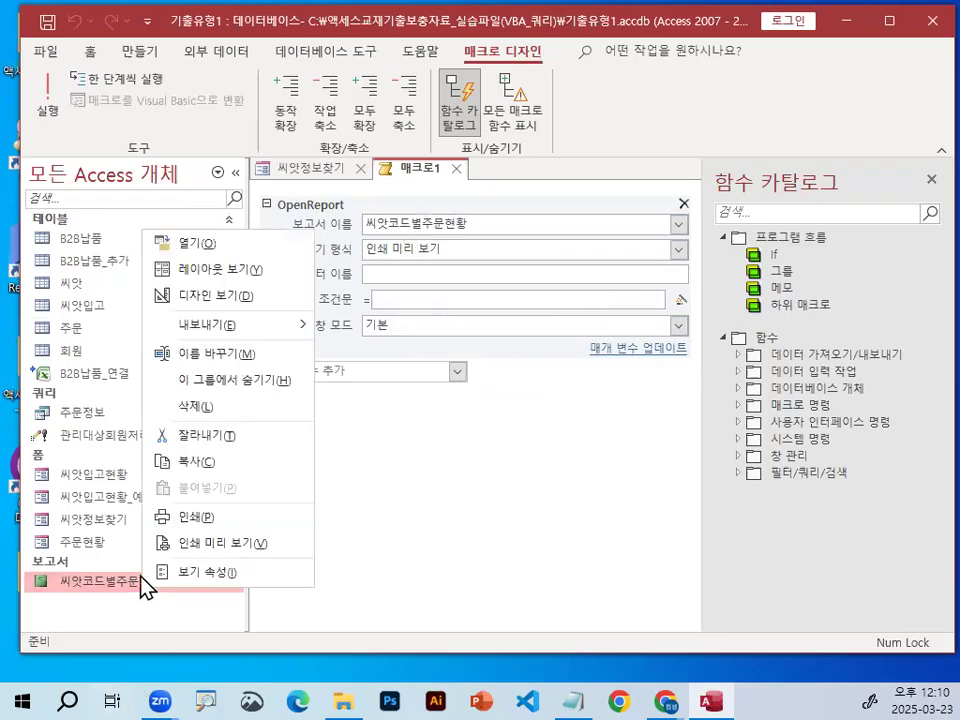
{"action": "left_click", "coordinate": [246, 304]}
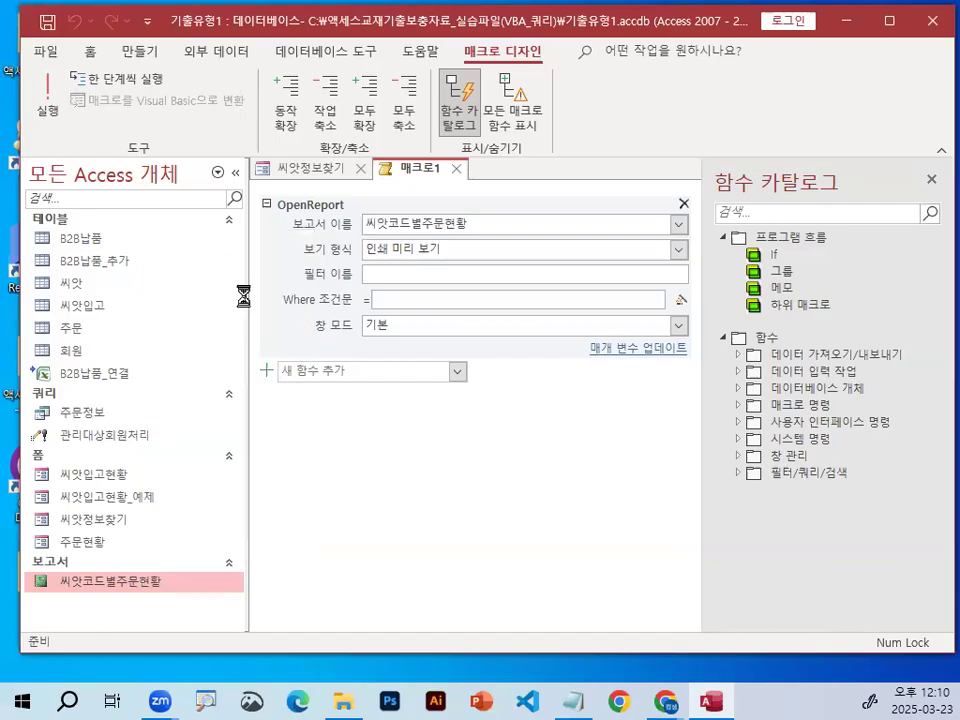
{"action": "key", "text": "ctrl+1"}
{"action": "left_click", "coordinate": [414, 289]}
{"action": "mouse_move", "coordinate": [752, 394]}
{"action": "left_mouse_down"}
{"action": "mouse_move", "coordinate": [653, 173]}
{"action": "mouse_move", "coordinate": [744, 534]}
{"action": "left_mouse_up"}
{"action": "key", "text": "Escape"}
{"action": "key", "text": "ctrl+1"}
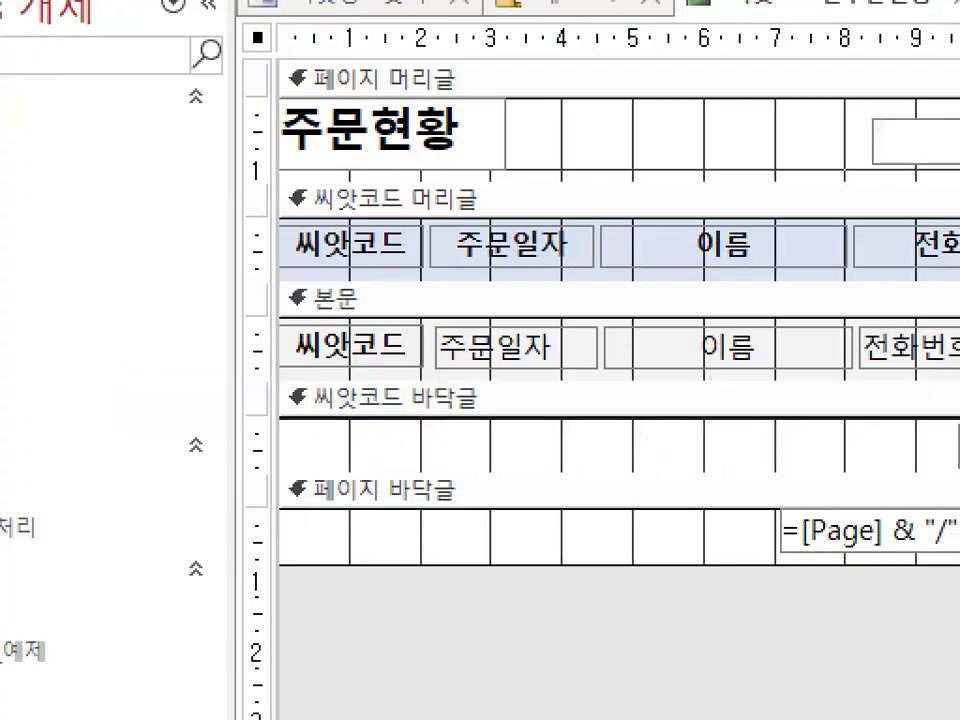
{"action": "scroll", "coordinate": [262, 350], "scroll_direction": "up", "scroll_amount": 1}
{"action": "left_click", "coordinate": [463, 365]}
{"action": "mouse_move", "coordinate": [643, 383]}
{"action": "left_mouse_down"}
{"action": "mouse_move", "coordinate": [225, 368]}
{"action": "mouse_move", "coordinate": [575, 330]}
{"action": "mouse_move", "coordinate": [432, 310]}
{"action": "mouse_move", "coordinate": [555, 115]}
{"action": "left_mouse_up"}
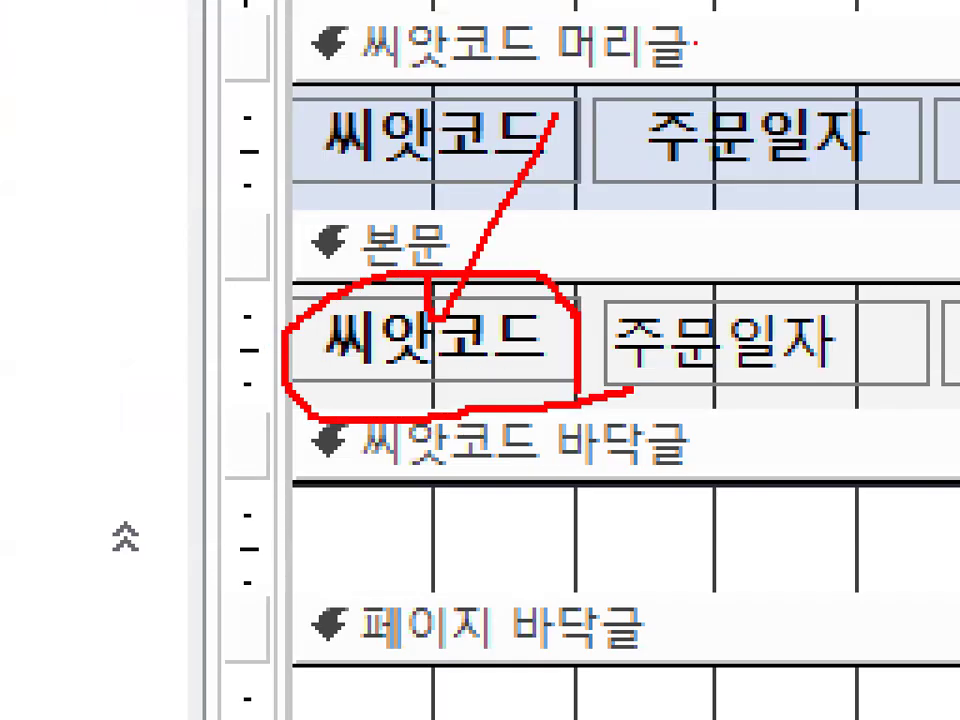
{"action": "key", "text": "Escape"}
Switch to the 씨앗정보찾기 form, circle its 씨앗코드 text box, and clear the mark.
{"action": "left_click", "coordinate": [308, 170]}
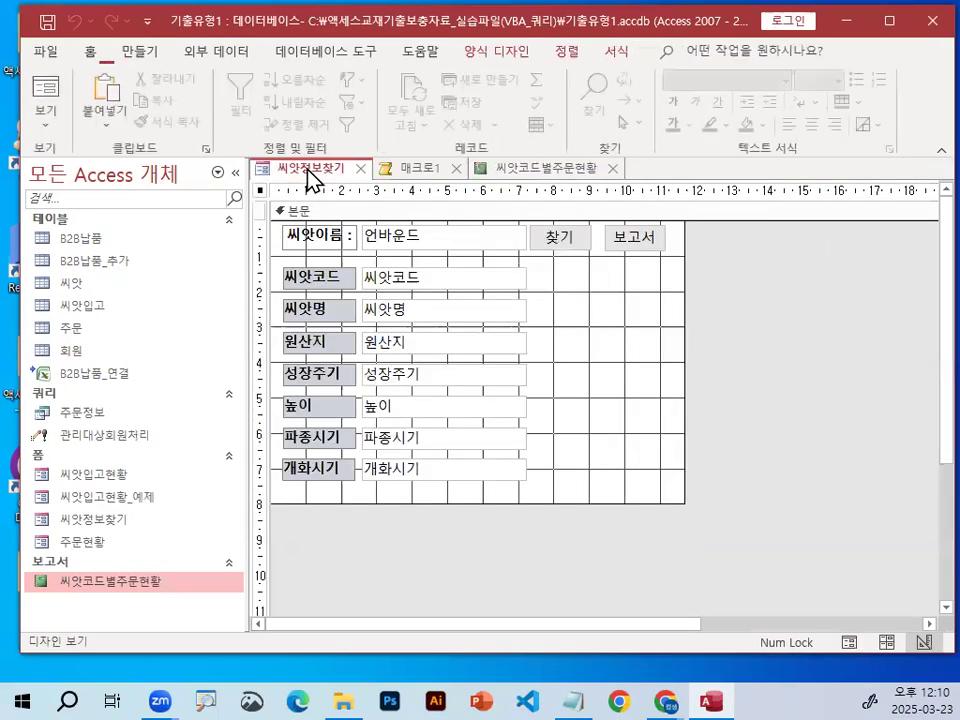
{"action": "key", "text": "ctrl+1"}
{"action": "left_click", "coordinate": [416, 285]}
{"action": "left_click_drag", "start_coordinate": [417, 277], "coordinate": [365, 284]}
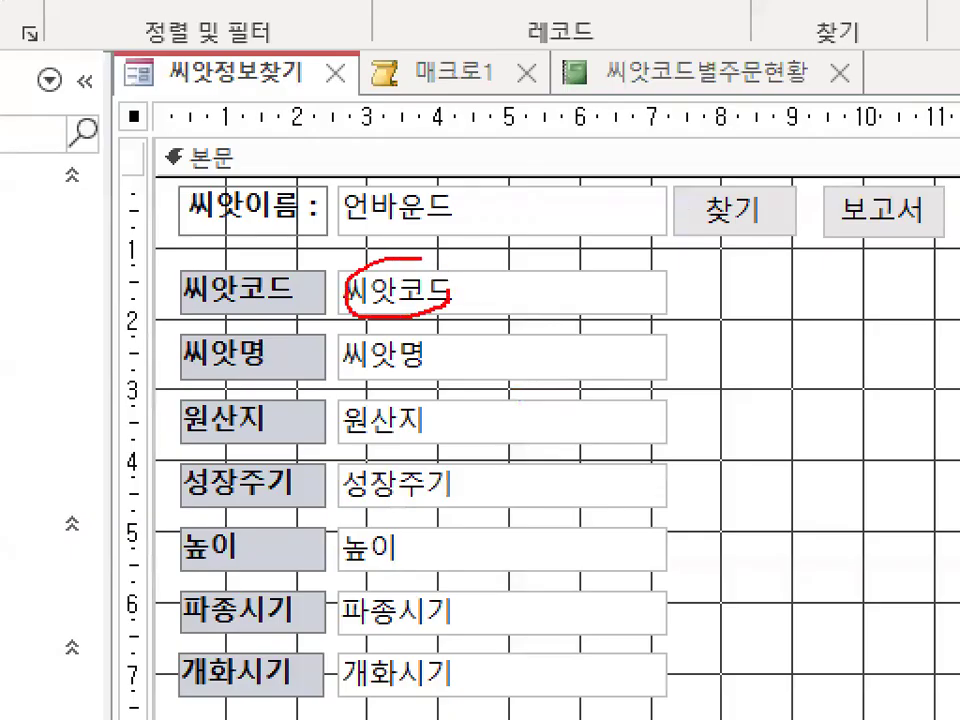
{"action": "key", "text": "Escape"}
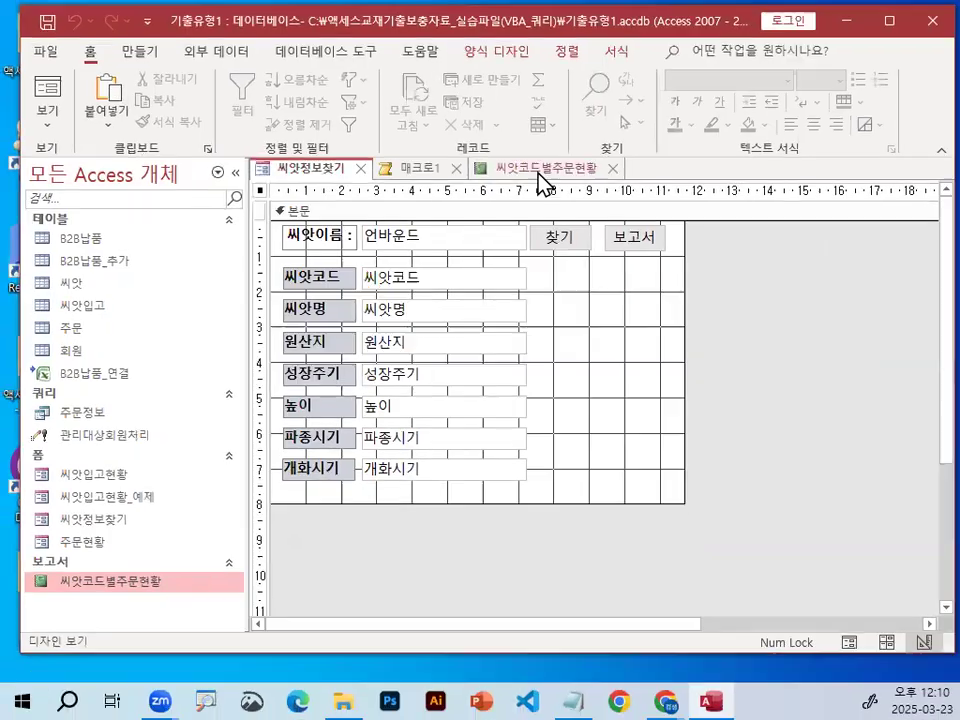
Go back to the 씨앗코드별주문현황 report, mark the 씨앗코드 field in the 본문 section again, and clear the marks.
{"action": "left_click", "coordinate": [540, 180]}
{"action": "key", "text": "ctrl+1"}
{"action": "left_click", "coordinate": [318, 341]}
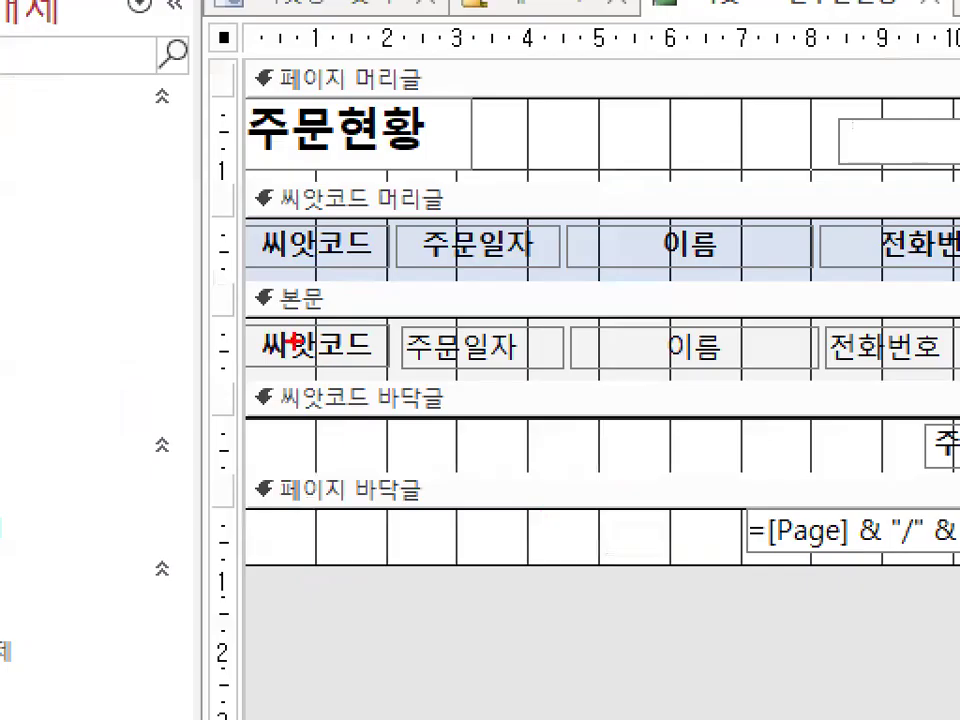
{"action": "mouse_move", "coordinate": [373, 347]}
{"action": "left_mouse_down"}
{"action": "mouse_move", "coordinate": [332, 358]}
{"action": "mouse_move", "coordinate": [260, 335]}
{"action": "mouse_move", "coordinate": [368, 330]}
{"action": "mouse_move", "coordinate": [448, 184]}
{"action": "left_mouse_up"}
{"action": "key", "text": "Escape"}
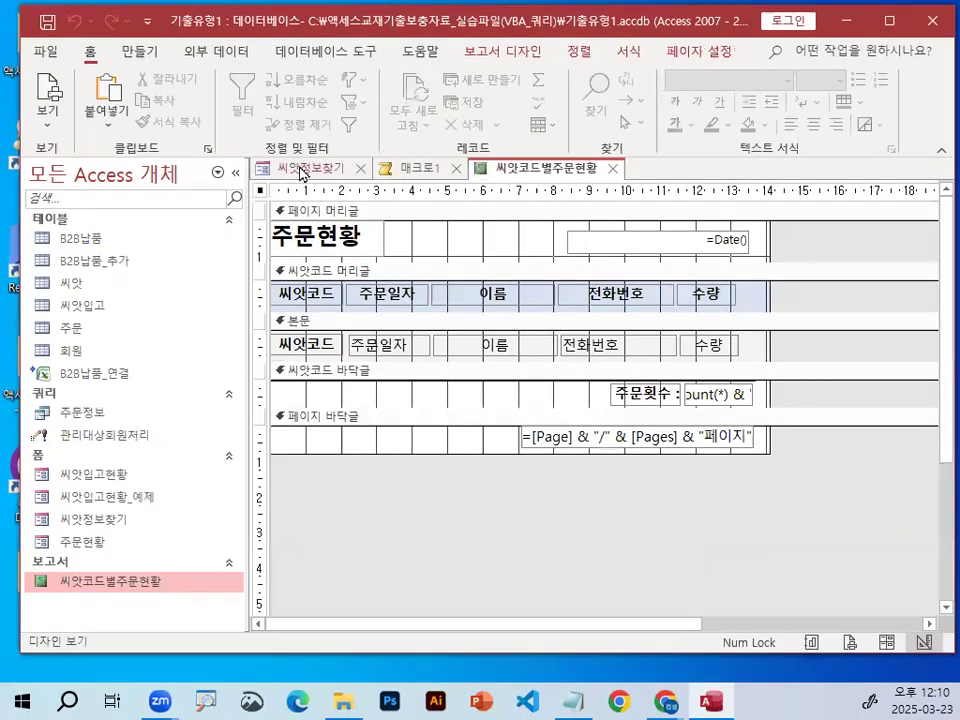
Return to the 씨앗정보찾기 form and mark its controls around the 씨앗코드 text box.
{"action": "left_click", "coordinate": [301, 172]}
{"action": "key", "text": "ctrl+1"}
{"action": "mouse_move", "coordinate": [355, 252]}
{"action": "left_mouse_down"}
{"action": "mouse_move", "coordinate": [318, 288]}
{"action": "mouse_move", "coordinate": [407, 268]}
{"action": "mouse_move", "coordinate": [395, 245]}
{"action": "mouse_move", "coordinate": [505, 134]}
{"action": "left_mouse_up"}
{"action": "mouse_move", "coordinate": [447, 287]}
{"action": "left_mouse_down"}
{"action": "mouse_move", "coordinate": [401, 238]}
{"action": "mouse_move", "coordinate": [438, 292]}
{"action": "left_mouse_up"}
{"action": "left_click_drag", "start_coordinate": [483, 241], "coordinate": [495, 270]}
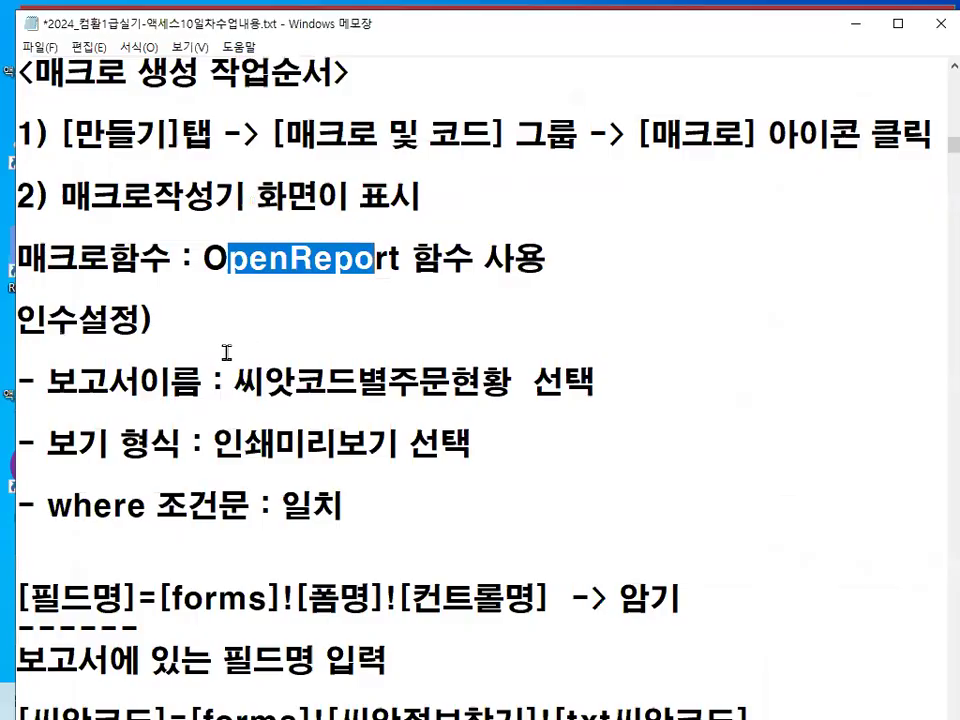
In the Notepad notes, insert blank lines above the [씨앗코드]=[forms]![씨앗정보찾기]![txt씨앗코드] line to push it out of view.
{"action": "scroll", "coordinate": [226, 352], "scroll_direction": "down", "scroll_amount": 1}
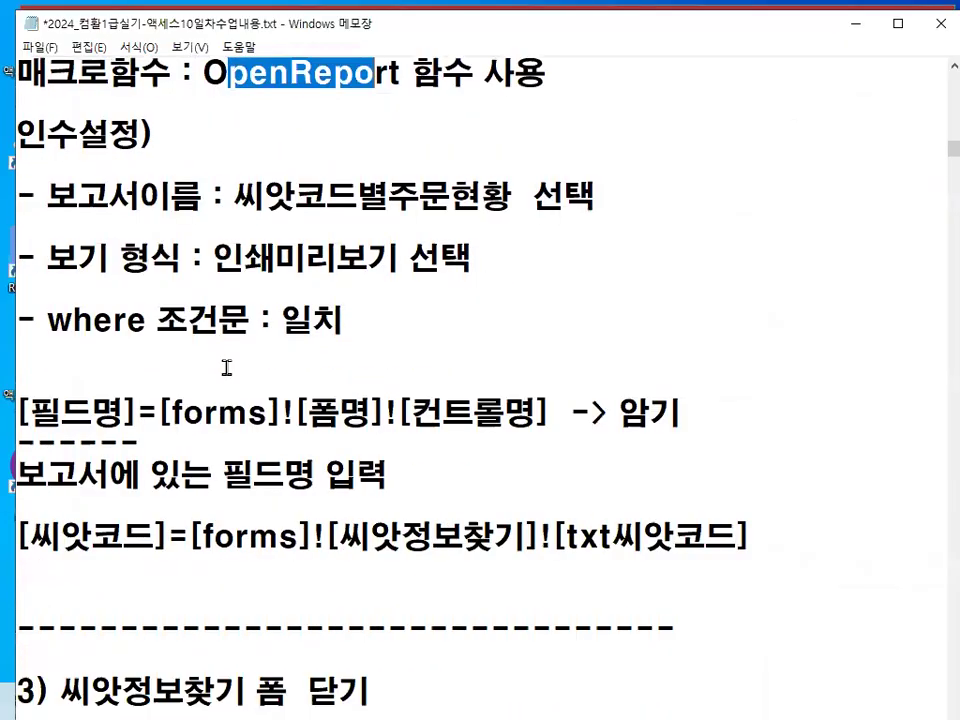
{"action": "left_click", "coordinate": [233, 510]}
{"action": "key", "text": "Return"}
{"action": "key", "text": "Return"}
{"action": "key", "text": "Return"}
{"action": "key", "text": "Return"}
{"action": "key", "text": "Return"}
{"action": "key", "text": "Return"}
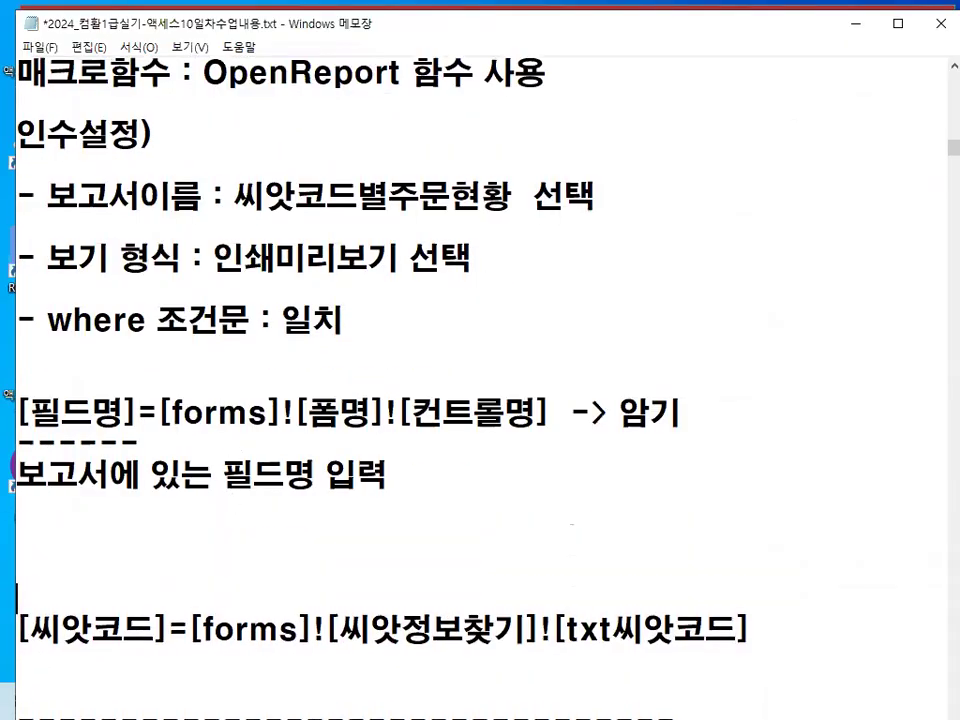
{"action": "key", "text": "Return"}
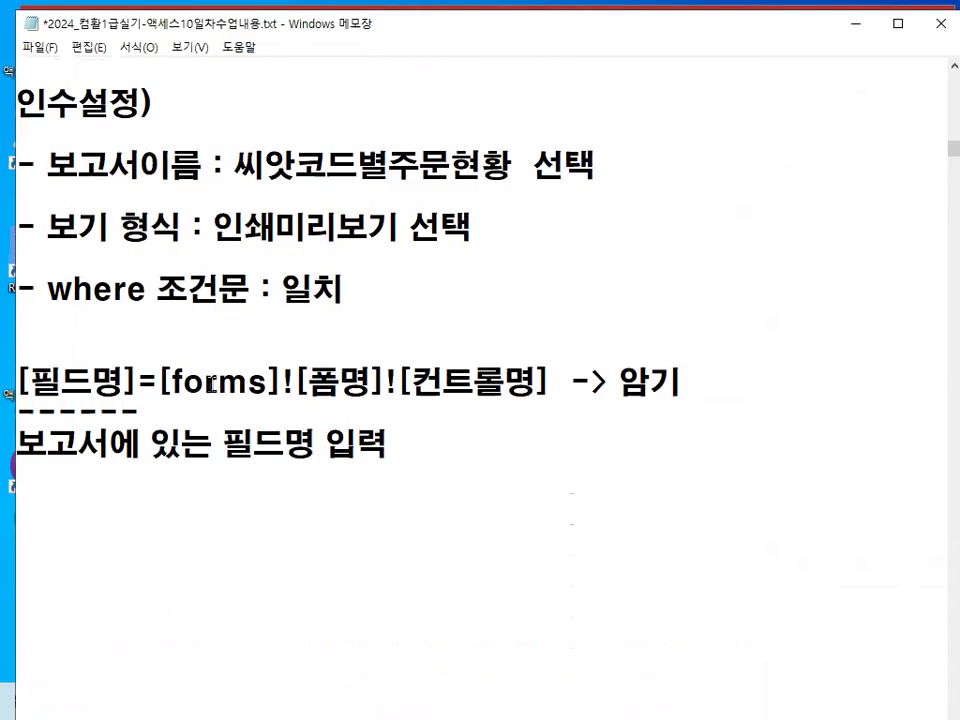
Highlight where 조건문, 필드명, the line 보고서에 있는 필드명 입력, and the =[forms] part of the condition syntax in turn.
{"action": "left_click_drag", "start_coordinate": [50, 292], "coordinate": [267, 273]}
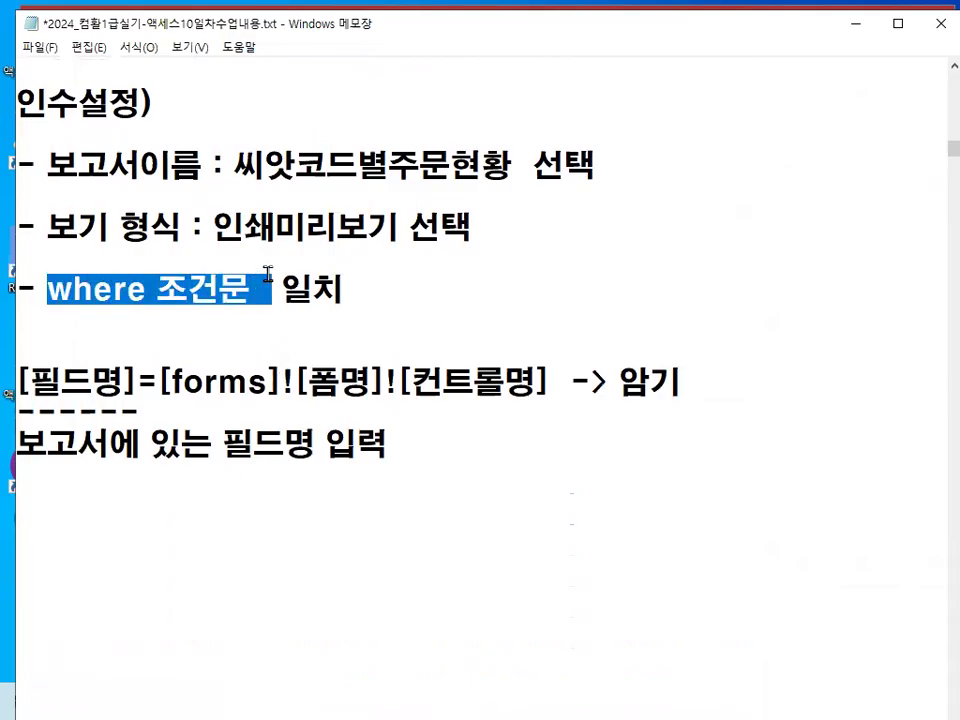
{"action": "left_click_drag", "start_coordinate": [29, 382], "coordinate": [118, 372]}
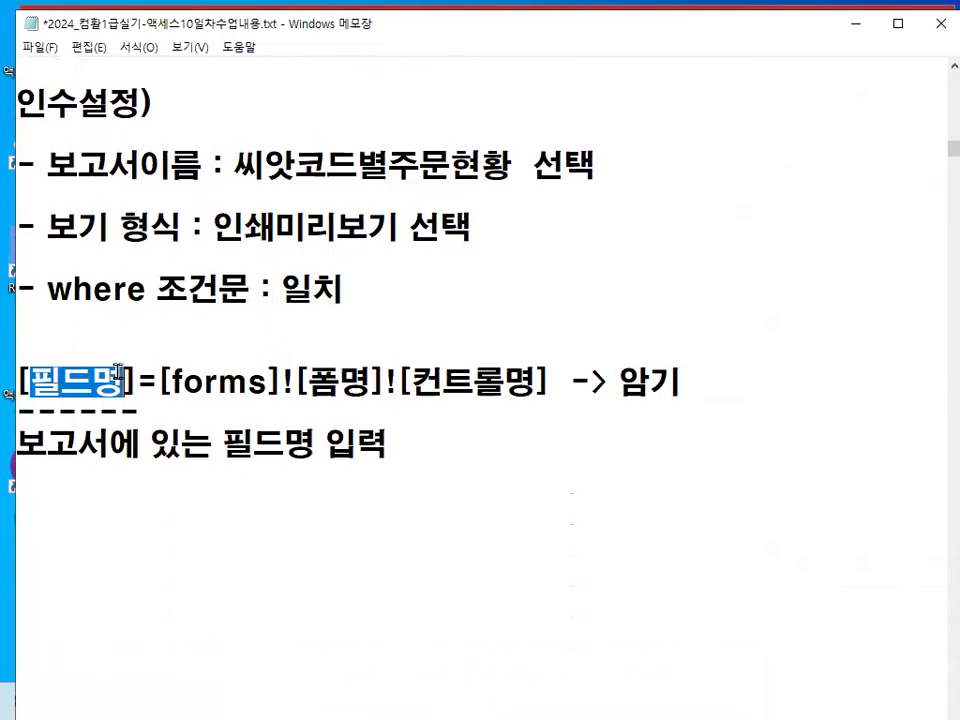
{"action": "left_click_drag", "start_coordinate": [25, 436], "coordinate": [403, 431]}
{"action": "left_click_drag", "start_coordinate": [138, 383], "coordinate": [238, 412]}
{"action": "left_click_drag", "start_coordinate": [170, 382], "coordinate": [266, 380]}
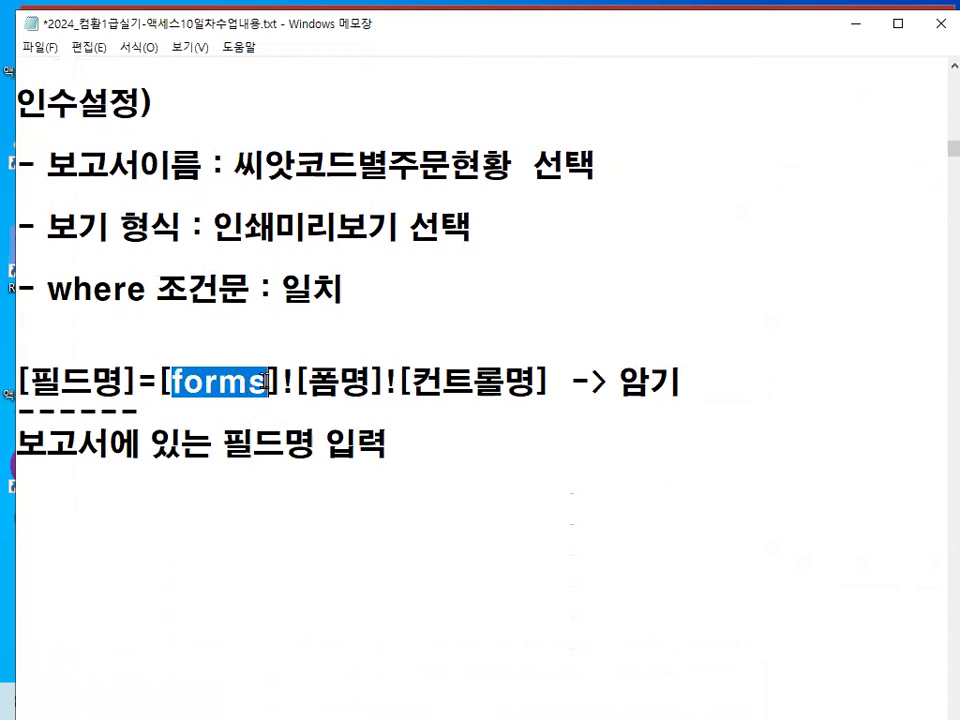
Circle 폼명, underline 컨트롤명, draw an arrow from it to 필드명, circle the equals sign, and clear the marks.
{"action": "mouse_move", "coordinate": [171, 382]}
{"action": "left_mouse_down"}
{"action": "mouse_move", "coordinate": [368, 380]}
{"action": "mouse_move", "coordinate": [317, 364]}
{"action": "mouse_move", "coordinate": [361, 377]}
{"action": "mouse_move", "coordinate": [345, 362]}
{"action": "mouse_move", "coordinate": [390, 310]}
{"action": "left_mouse_up"}
{"action": "key", "text": "ctrl+2"}
{"action": "left_click_drag", "start_coordinate": [413, 397], "coordinate": [522, 399]}
{"action": "left_click_drag", "start_coordinate": [482, 349], "coordinate": [530, 293]}
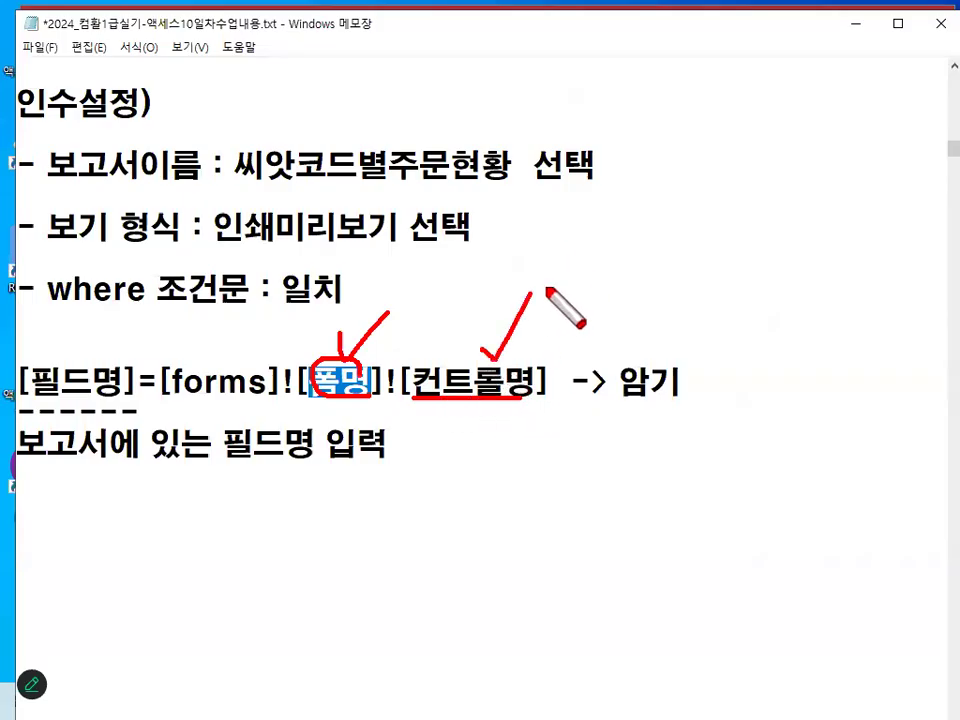
{"action": "mouse_move", "coordinate": [456, 368]}
{"action": "left_mouse_down"}
{"action": "mouse_move", "coordinate": [388, 302]}
{"action": "mouse_move", "coordinate": [250, 268]}
{"action": "mouse_move", "coordinate": [192, 272]}
{"action": "mouse_move", "coordinate": [95, 316]}
{"action": "mouse_move", "coordinate": [70, 348]}
{"action": "mouse_move", "coordinate": [108, 349]}
{"action": "left_mouse_up"}
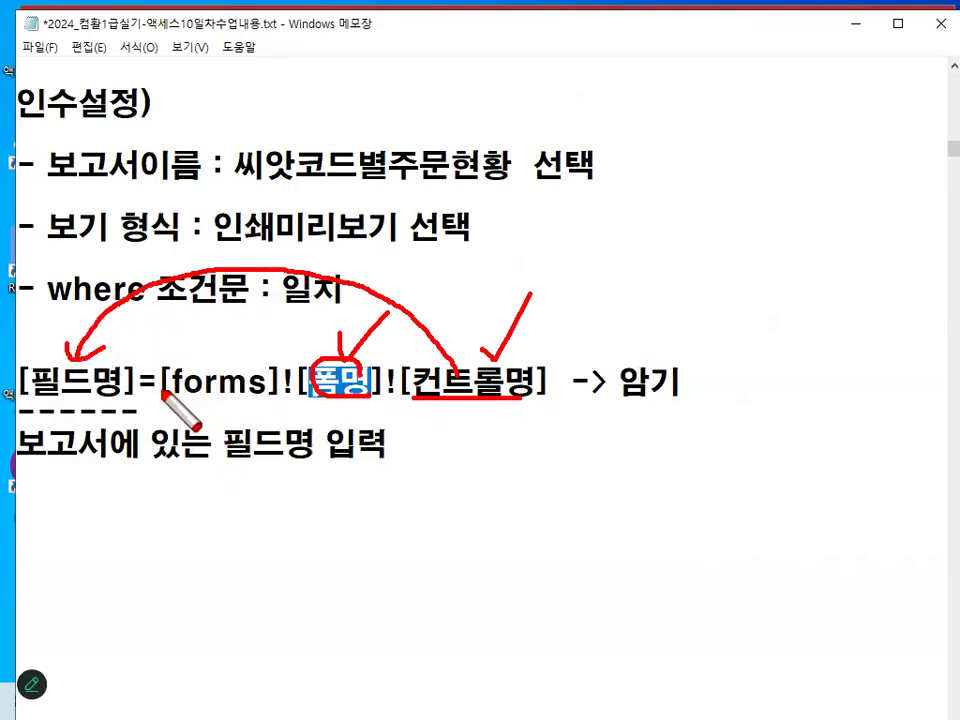
{"action": "mouse_move", "coordinate": [156, 366]}
{"action": "left_mouse_down"}
{"action": "mouse_move", "coordinate": [135, 370]}
{"action": "mouse_move", "coordinate": [165, 385]}
{"action": "left_mouse_up"}
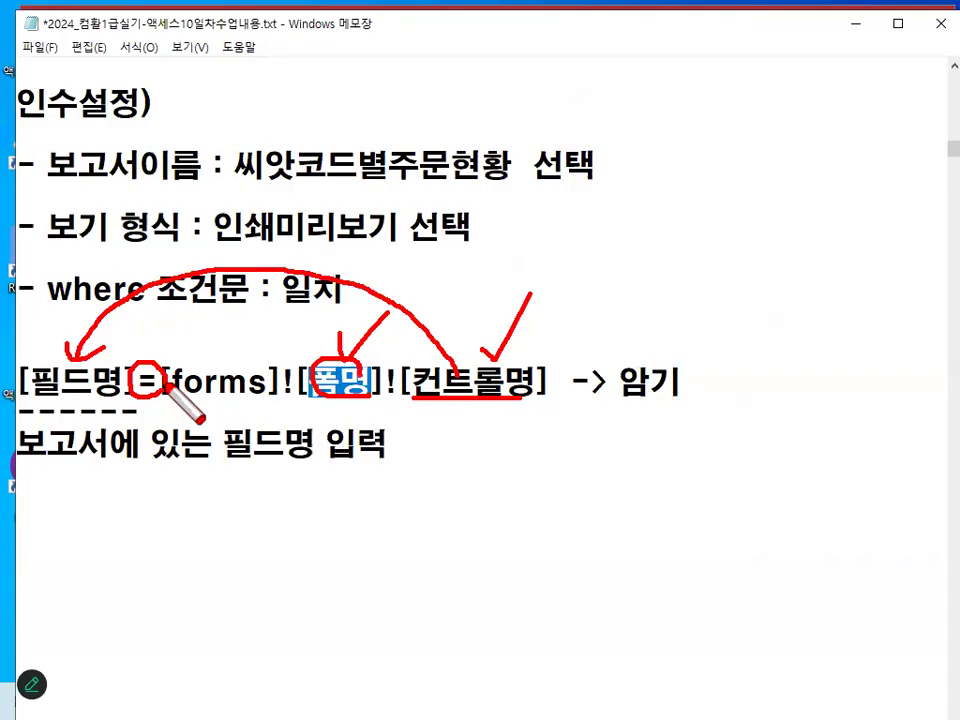
{"action": "key", "text": "Escape"}
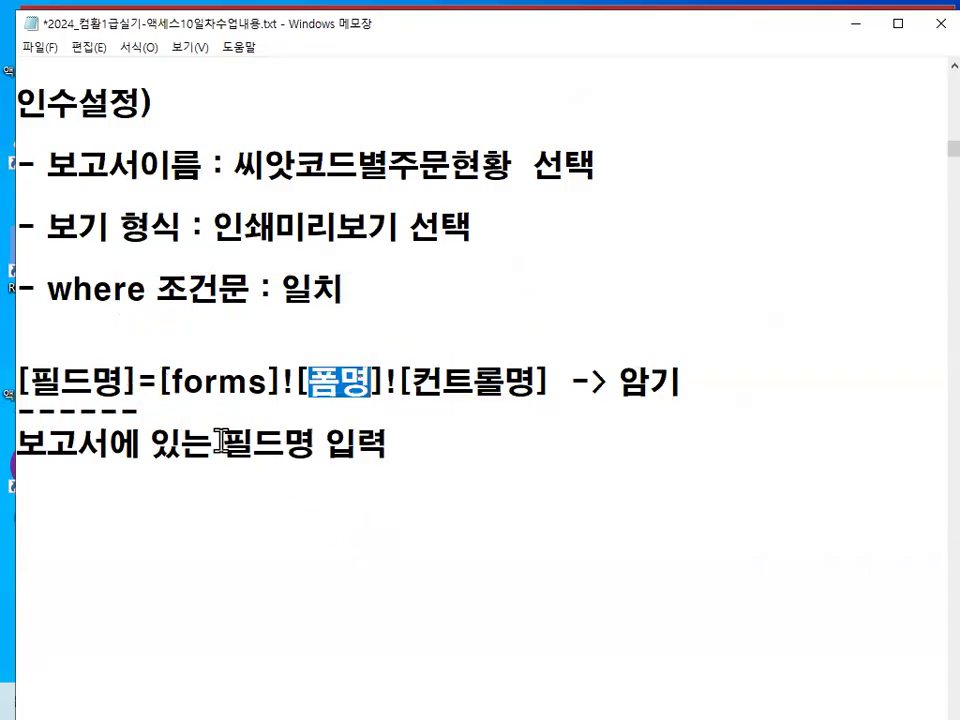
Highlight the whole [필드명]=[forms]![폼명]![컨트롤명] line, circle both exclamation marks, tick 폼명 and 컨트롤명, and clear the marks.
{"action": "left_click_drag", "start_coordinate": [22, 383], "coordinate": [690, 378]}
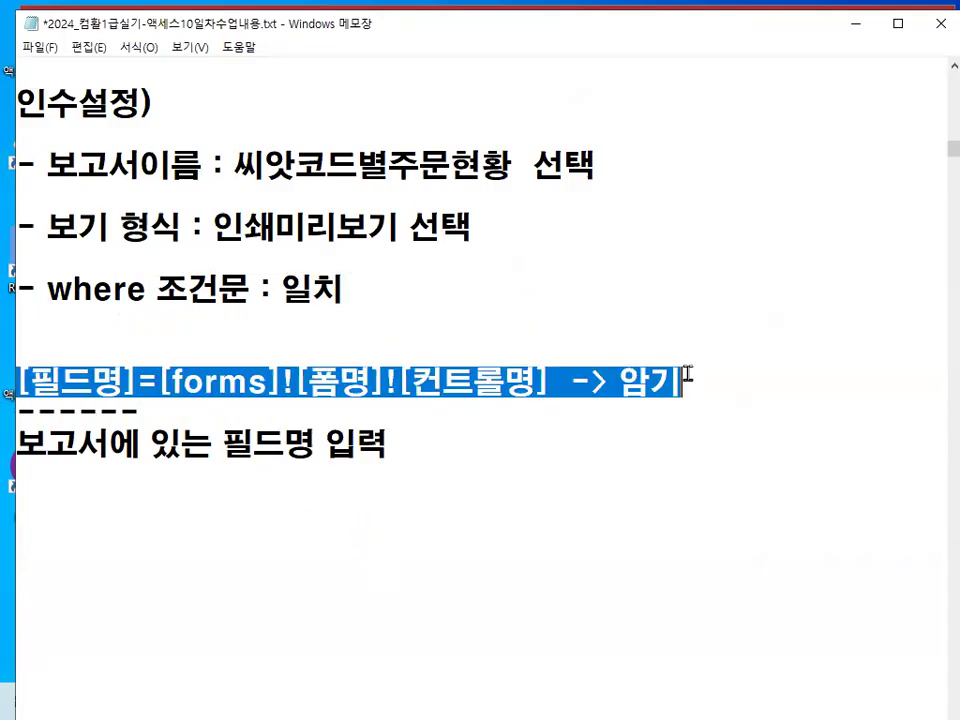
{"action": "left_click", "coordinate": [688, 380]}
{"action": "mouse_move", "coordinate": [395, 358]}
{"action": "left_mouse_down"}
{"action": "mouse_move", "coordinate": [370, 362]}
{"action": "mouse_move", "coordinate": [403, 322]}
{"action": "left_mouse_up"}
{"action": "left_click_drag", "start_coordinate": [453, 285], "coordinate": [540, 247]}
{"action": "left_click_drag", "start_coordinate": [672, 280], "coordinate": [750, 228]}
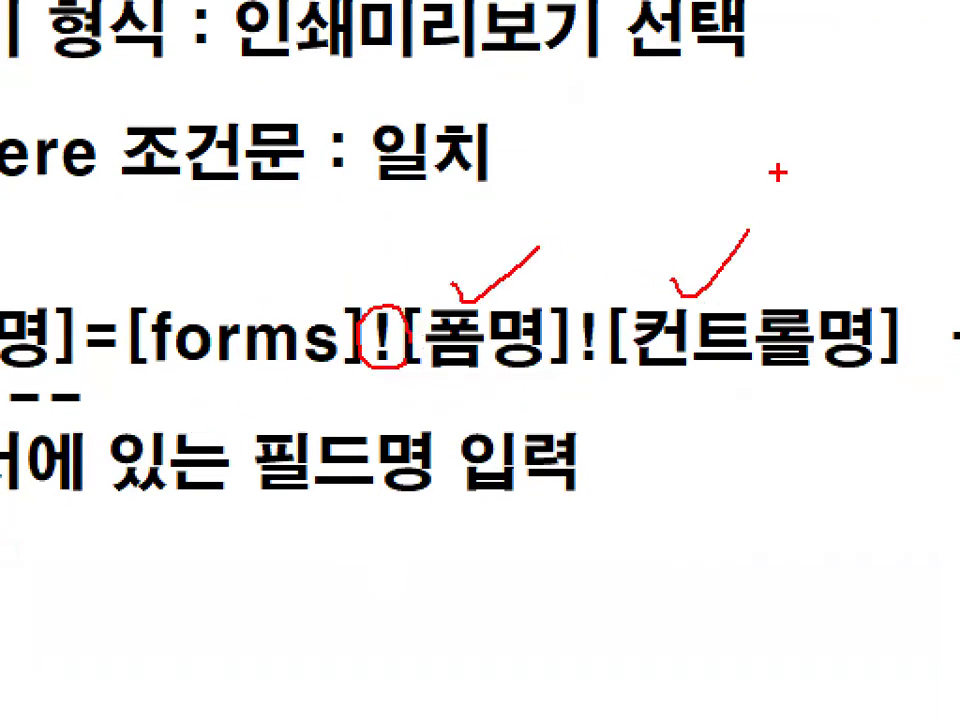
{"action": "mouse_move", "coordinate": [608, 345]}
{"action": "left_mouse_down"}
{"action": "mouse_move", "coordinate": [600, 368]}
{"action": "mouse_move", "coordinate": [590, 298]}
{"action": "left_mouse_up"}
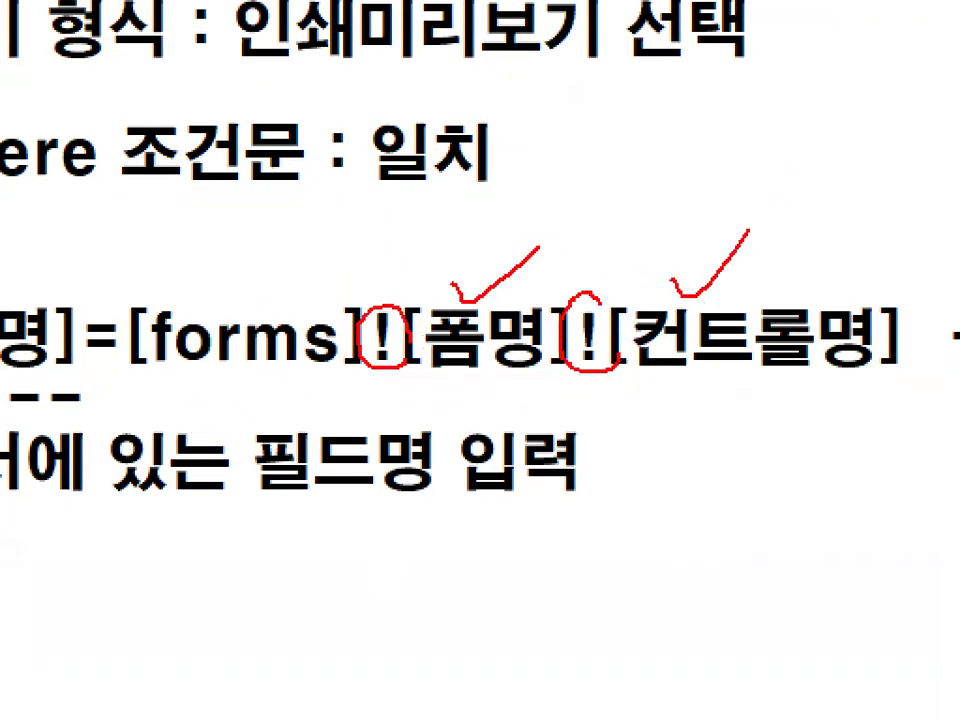
{"action": "key", "text": "Escape"}
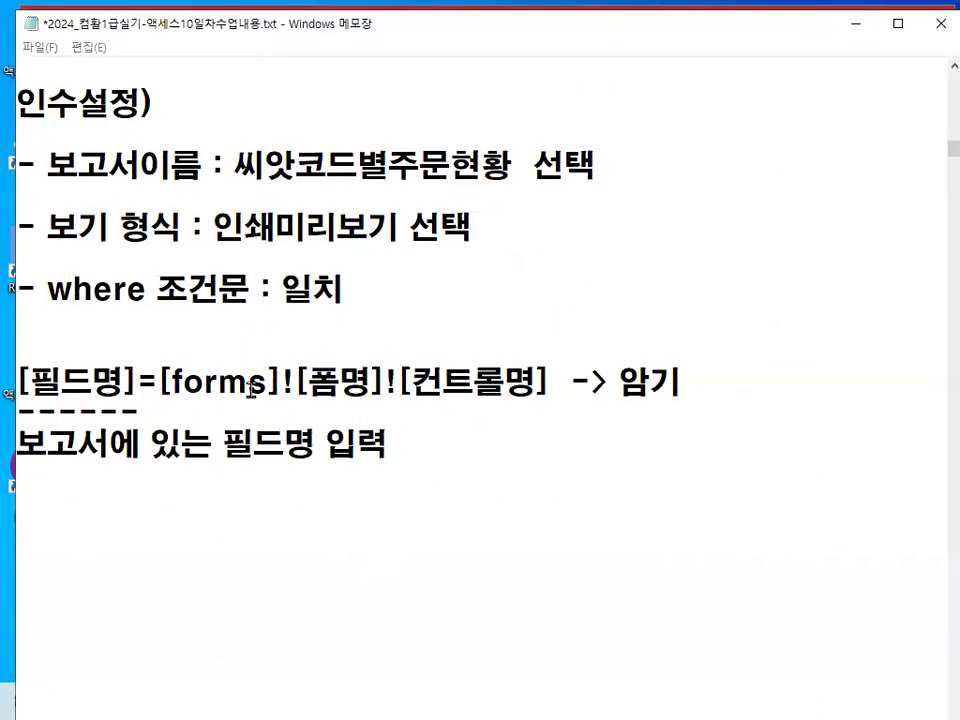
Circle the s in forms and the first exclamation mark, underline 폼명, underline and circle 컨트롤명, and clear the marks.
{"action": "key", "text": "ctrl+1"}
{"action": "left_click", "coordinate": [260, 387]}
{"action": "left_click_drag", "start_coordinate": [290, 386], "coordinate": [262, 404]}
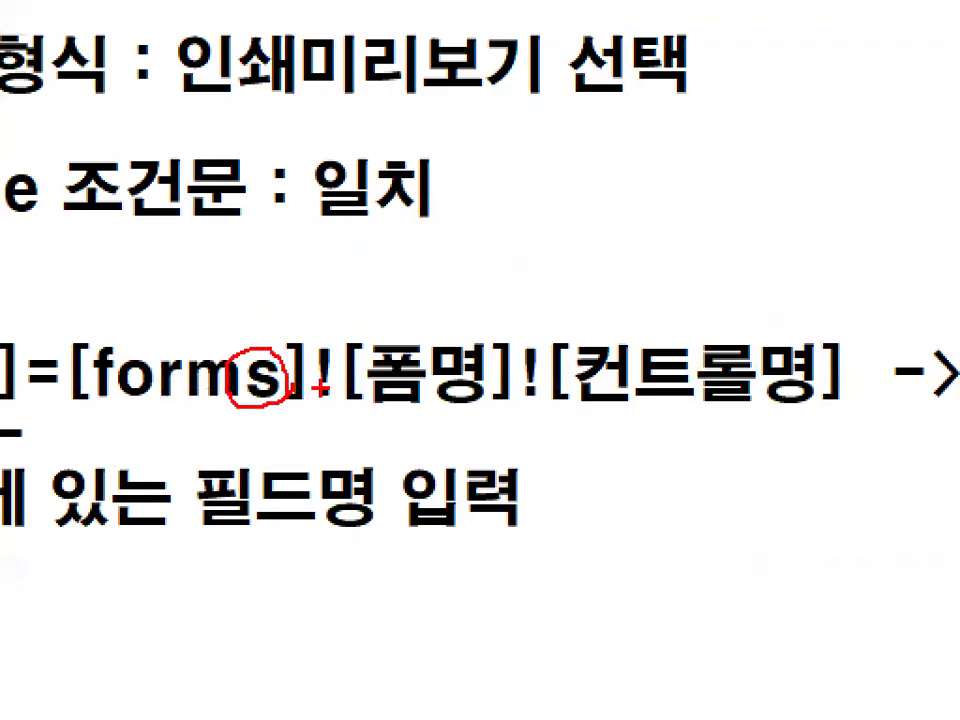
{"action": "mouse_move", "coordinate": [334, 388]}
{"action": "left_mouse_down"}
{"action": "mouse_move", "coordinate": [310, 392]}
{"action": "mouse_move", "coordinate": [490, 396]}
{"action": "left_mouse_up"}
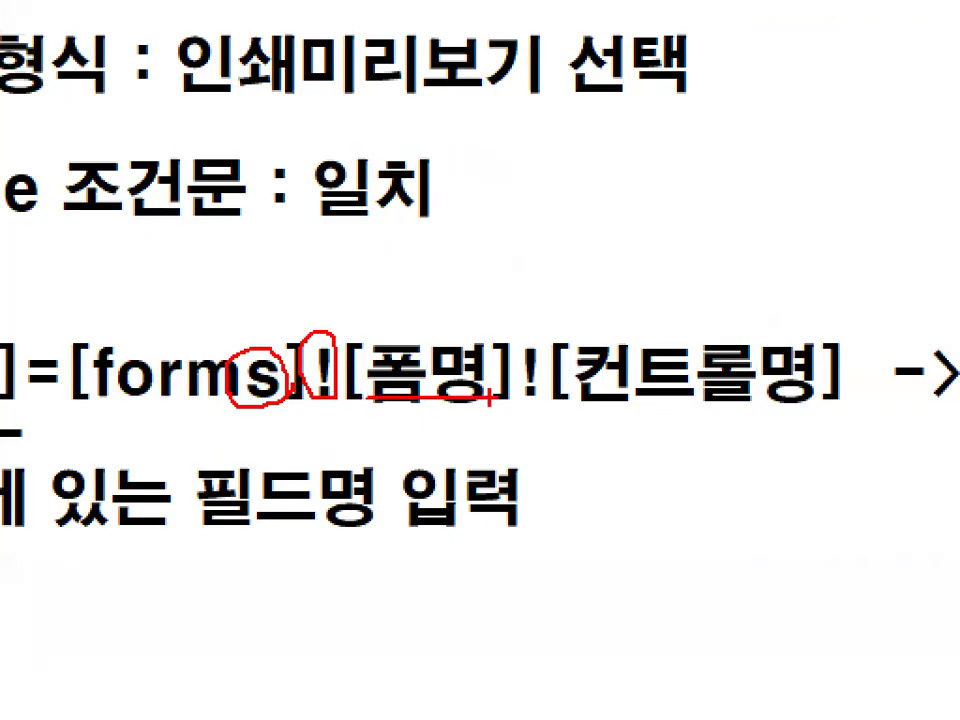
{"action": "mouse_move", "coordinate": [588, 401]}
{"action": "left_mouse_down"}
{"action": "mouse_move", "coordinate": [824, 411]}
{"action": "mouse_move", "coordinate": [805, 420]}
{"action": "mouse_move", "coordinate": [585, 330]}
{"action": "mouse_move", "coordinate": [812, 405]}
{"action": "left_mouse_up"}
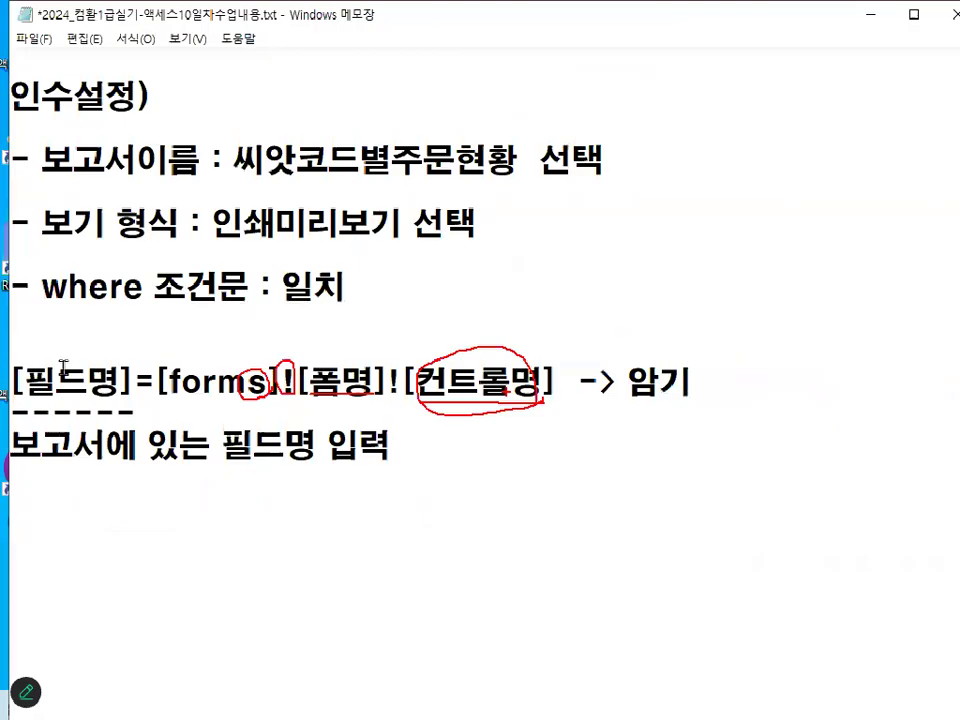
{"action": "key", "text": "e"}
Underline and tick 필드명 in the condition syntax, clear the marks, and highlight the syntax line.
{"action": "left_click_drag", "start_coordinate": [38, 383], "coordinate": [110, 381]}
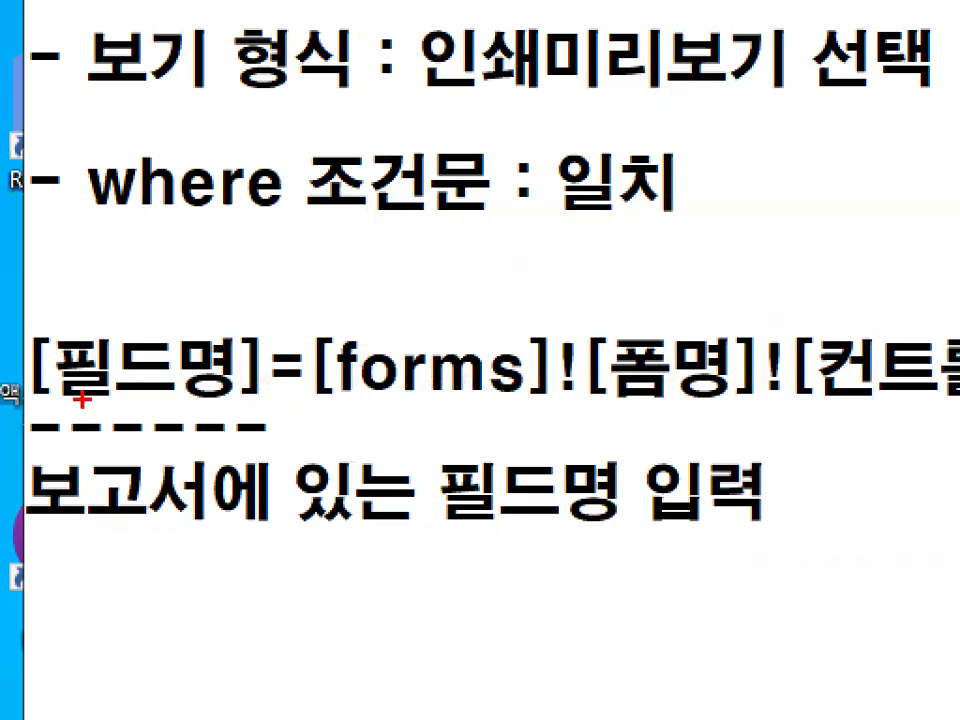
{"action": "left_click_drag", "start_coordinate": [145, 337], "coordinate": [245, 258]}
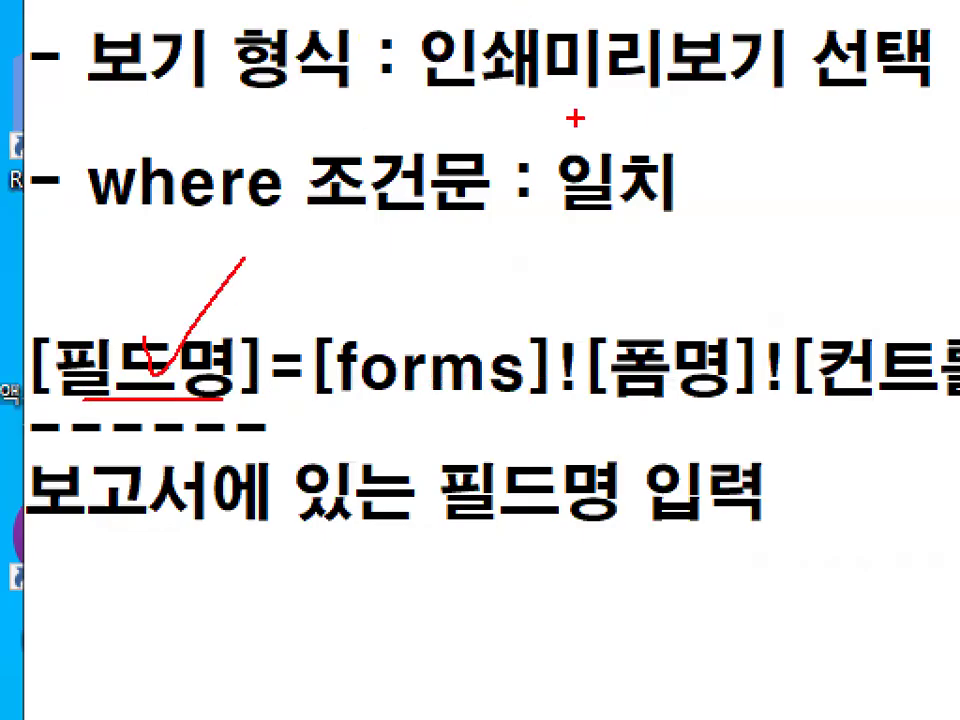
{"action": "key", "text": "Escape"}
{"action": "left_click_drag", "start_coordinate": [52, 392], "coordinate": [690, 381]}
Delete the extra blank lines to bring the [씨앗코드]=[forms]![씨앗정보찾기]![txt씨앗코드] line back up in the notes.
{"action": "left_click", "coordinate": [246, 480]}
{"action": "key", "text": "Delete"}
{"action": "key", "text": "Delete"}
{"action": "key", "text": "Delete"}
{"action": "key", "text": "Delete"}
{"action": "key", "text": "Delete"}
{"action": "key", "text": "Delete"}
{"action": "key", "text": "Delete"}
{"action": "scroll", "coordinate": [305, 511], "scroll_direction": "down", "scroll_amount": 1}
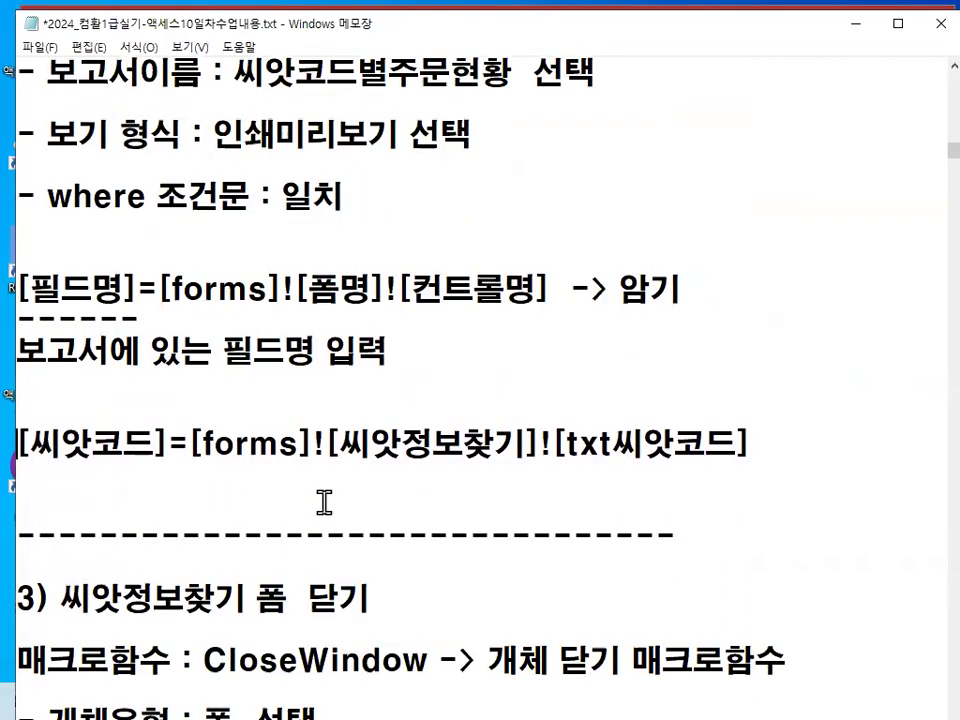
Insert several blank lines above the 3) 씨앗정보찾기 폼 닫기 heading in the notes.
{"action": "left_click", "coordinate": [185, 570]}
{"action": "key", "text": "Return"}
{"action": "key", "text": "Return"}
{"action": "key", "text": "Return"}
{"action": "key", "text": "Return"}
{"action": "key", "text": "Return"}
{"action": "key", "text": "Return"}
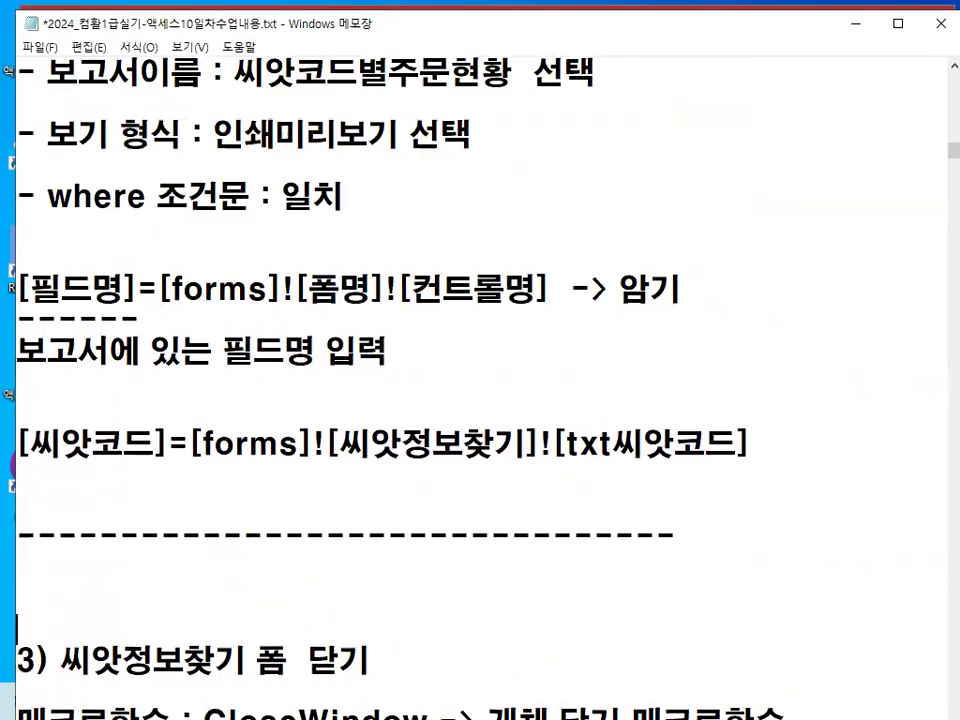
{"action": "scroll", "coordinate": [476, 476], "scroll_direction": "down", "scroll_amount": 3}
{"action": "scroll", "coordinate": [470, 470], "scroll_direction": "up", "scroll_amount": 1}
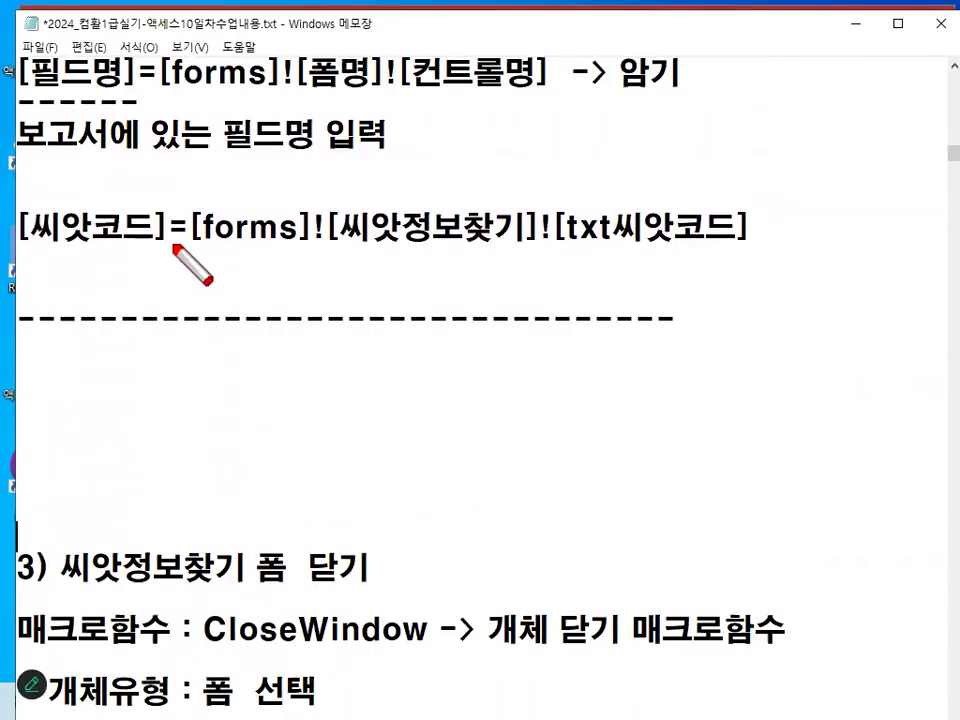
Switch to the 매크로1 design in Access, underline the Where 조건문 label, circle its empty field, and clear the marks.
{"action": "key", "text": "Escape"}
{"action": "left_click", "coordinate": [856, 28]}
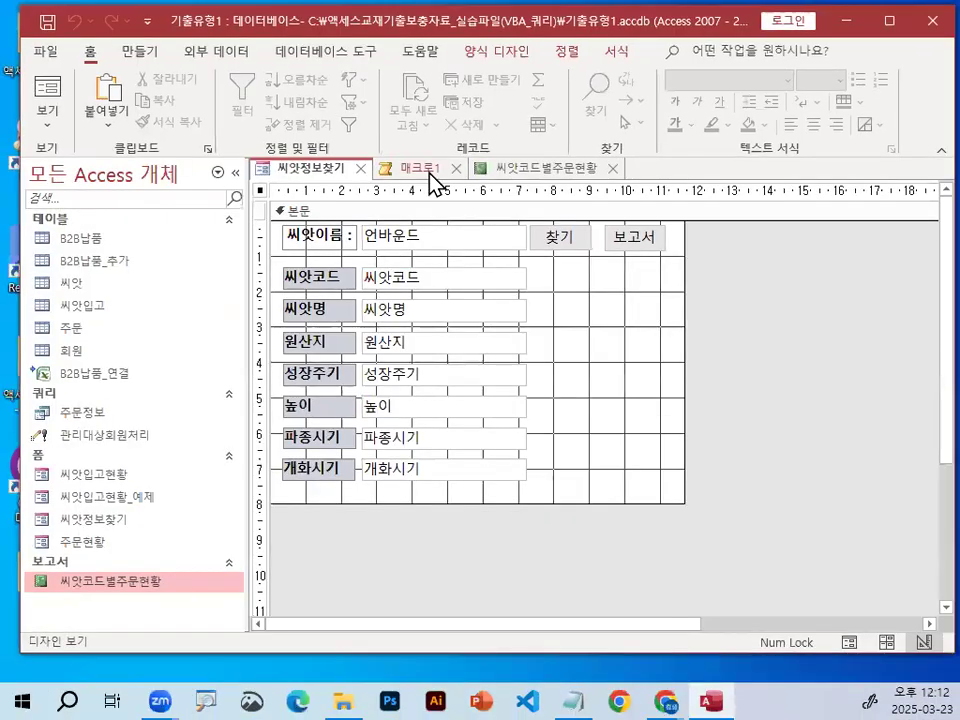
{"action": "left_click", "coordinate": [432, 180]}
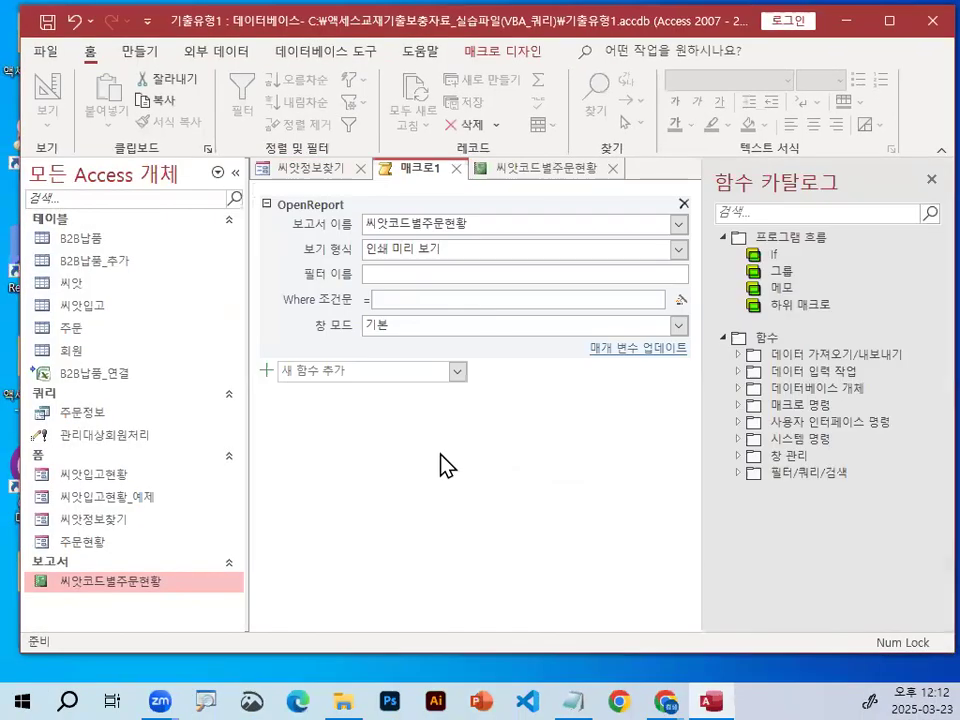
{"action": "left_click_drag", "start_coordinate": [282, 307], "coordinate": [340, 307]}
{"action": "mouse_move", "coordinate": [418, 251]}
{"action": "left_mouse_down"}
{"action": "mouse_move", "coordinate": [398, 258]}
{"action": "mouse_move", "coordinate": [364, 216]}
{"action": "mouse_move", "coordinate": [414, 250]}
{"action": "left_mouse_up"}
{"action": "key", "text": "Escape"}
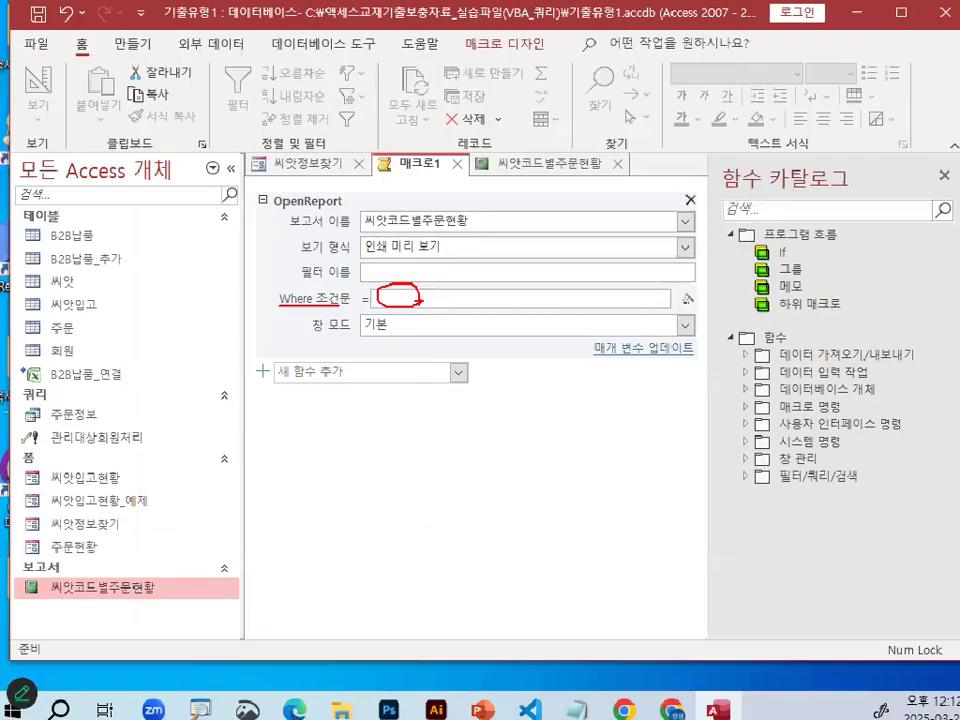
Switch to the notes and highlight the parts of the example condition: forms, 씨앗정보찾기, txt씨앗코드, 씨앗코드 and the equals sign.
{"action": "left_click", "coordinate": [575, 699]}
{"action": "left_click_drag", "start_coordinate": [30, 228], "coordinate": [320, 229]}
{"action": "left_click", "coordinate": [286, 230]}
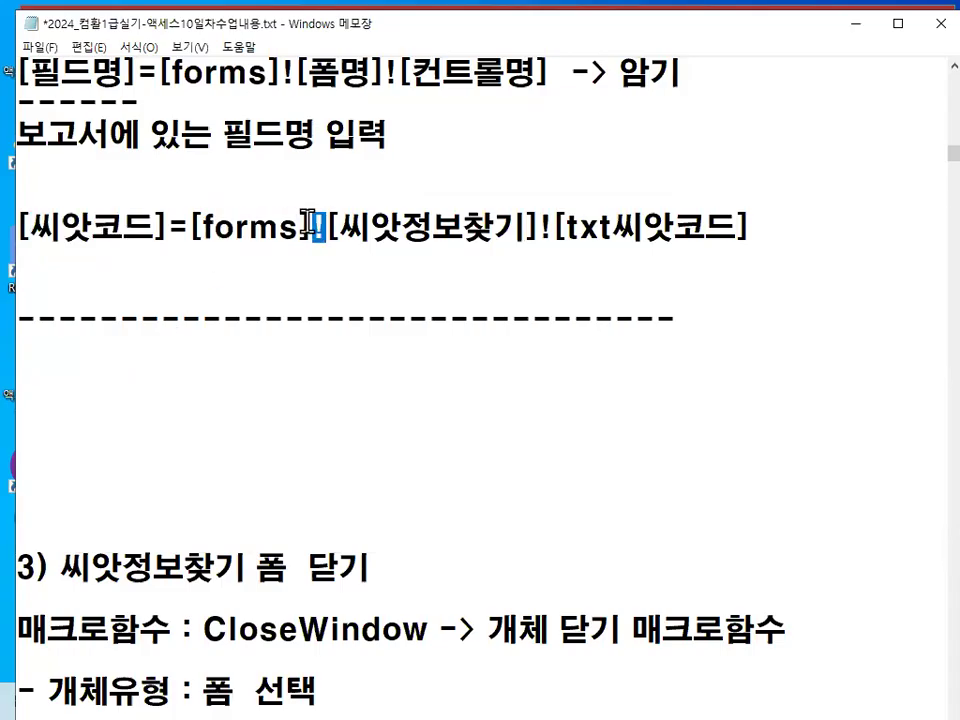
{"action": "left_click", "coordinate": [351, 231]}
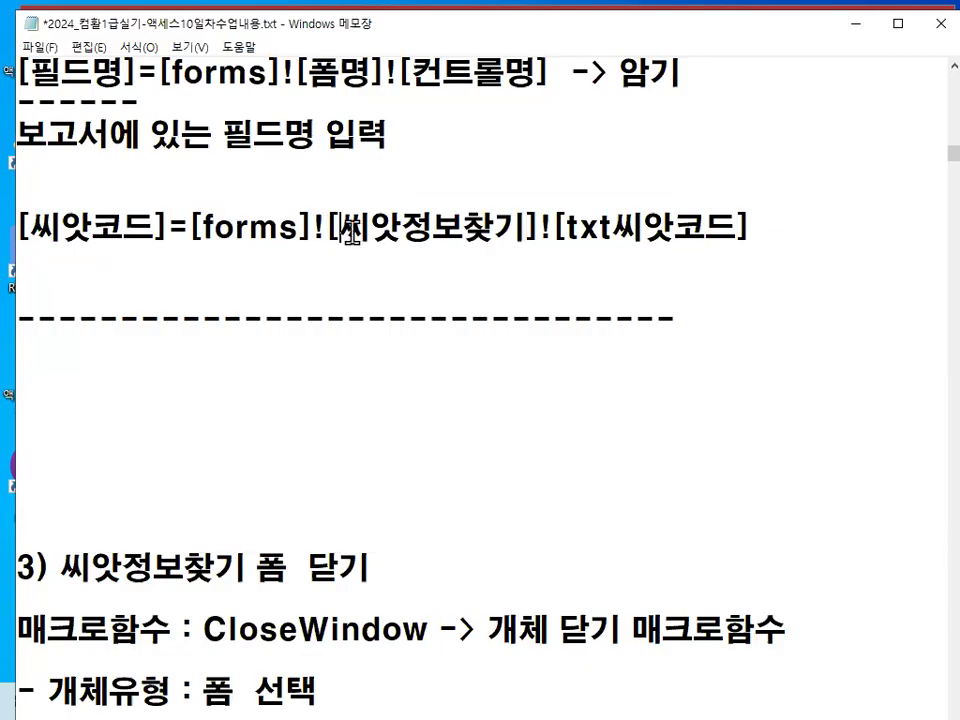
{"action": "left_click_drag", "start_coordinate": [351, 231], "coordinate": [525, 231]}
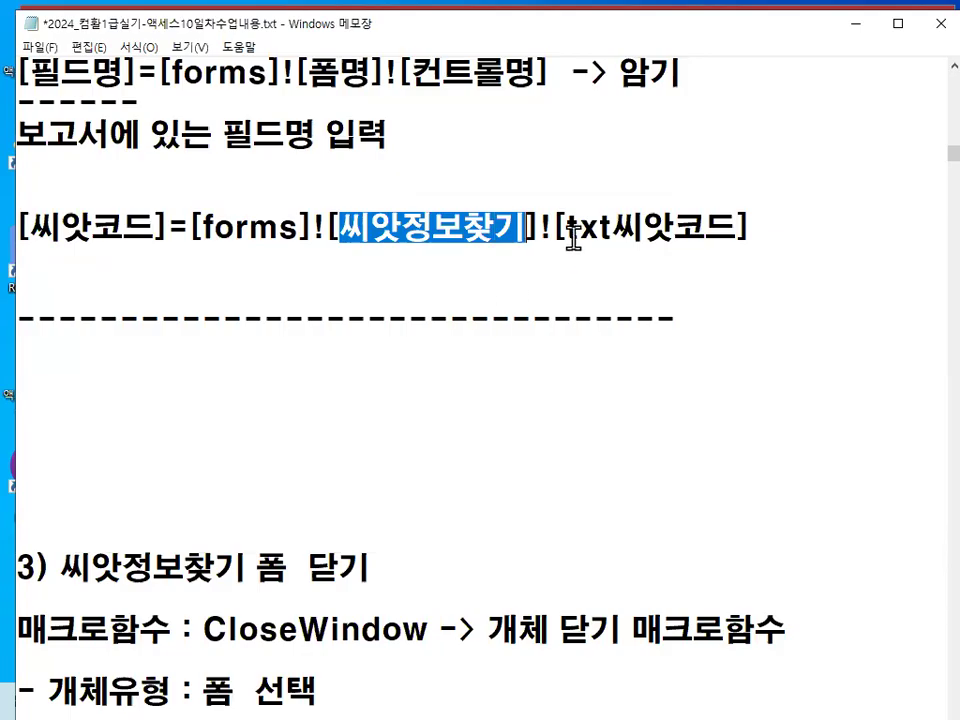
{"action": "left_click_drag", "start_coordinate": [566, 230], "coordinate": [728, 228]}
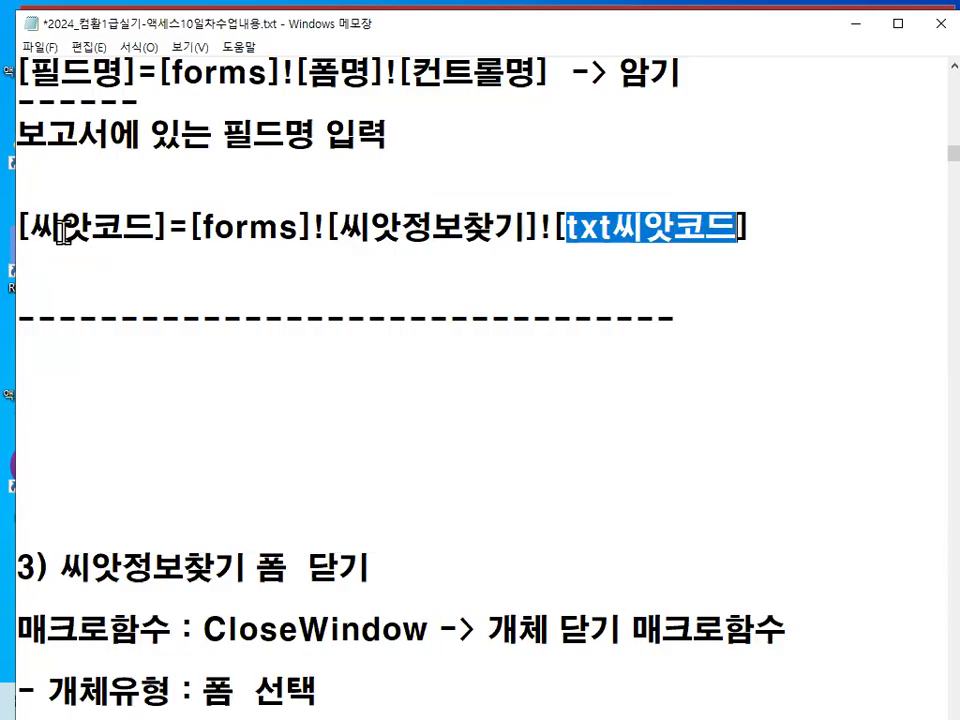
{"action": "left_click_drag", "start_coordinate": [45, 230], "coordinate": [124, 231]}
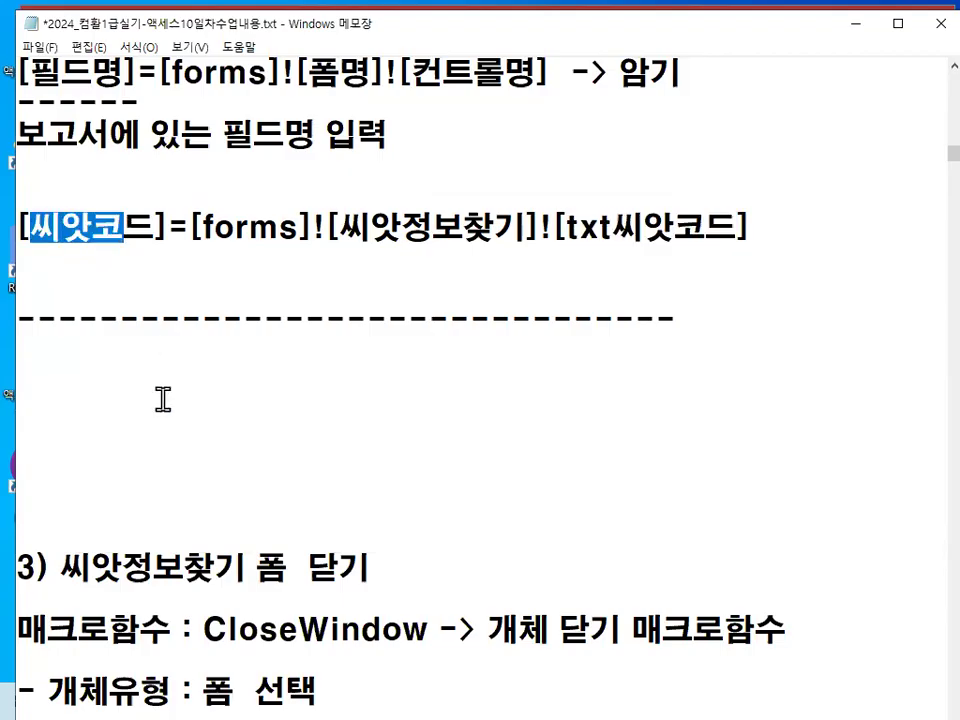
{"action": "left_click", "coordinate": [312, 278]}
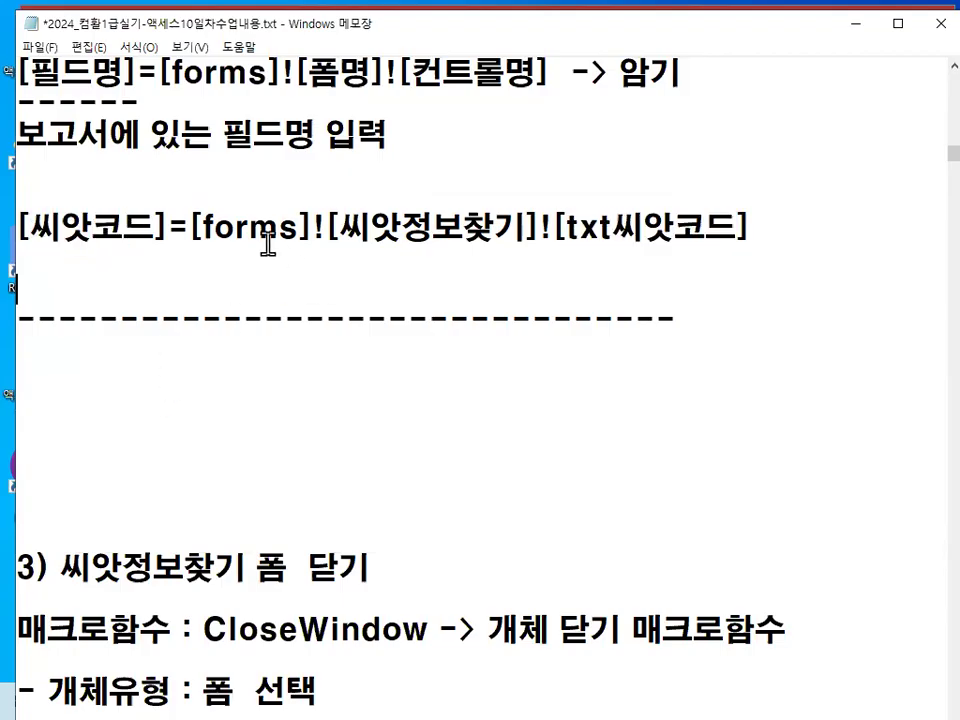
{"action": "left_click_drag", "start_coordinate": [168, 229], "coordinate": [188, 229]}
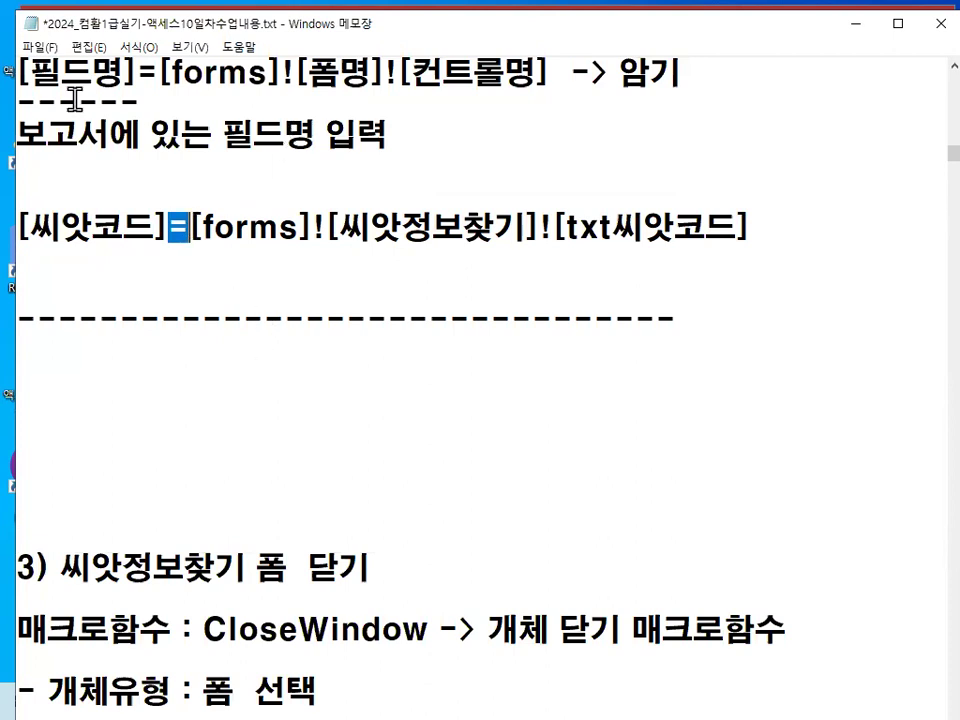
Underline the [필드명]=[forms]![폼명]![컨트롤명] syntax line, clear the mark, and highlight 필드명, 폼명 and 컨트롤명 in it.
{"action": "left_click_drag", "start_coordinate": [22, 99], "coordinate": [694, 90]}
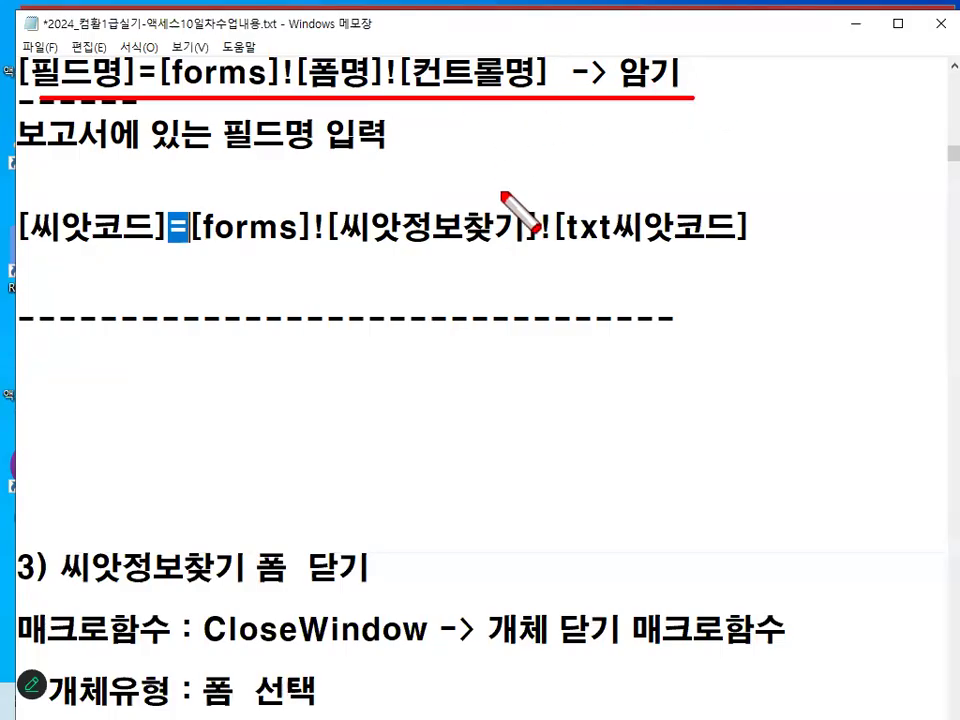
{"action": "key", "text": "Escape"}
{"action": "scroll", "coordinate": [441, 236], "scroll_direction": "up", "scroll_amount": 2}
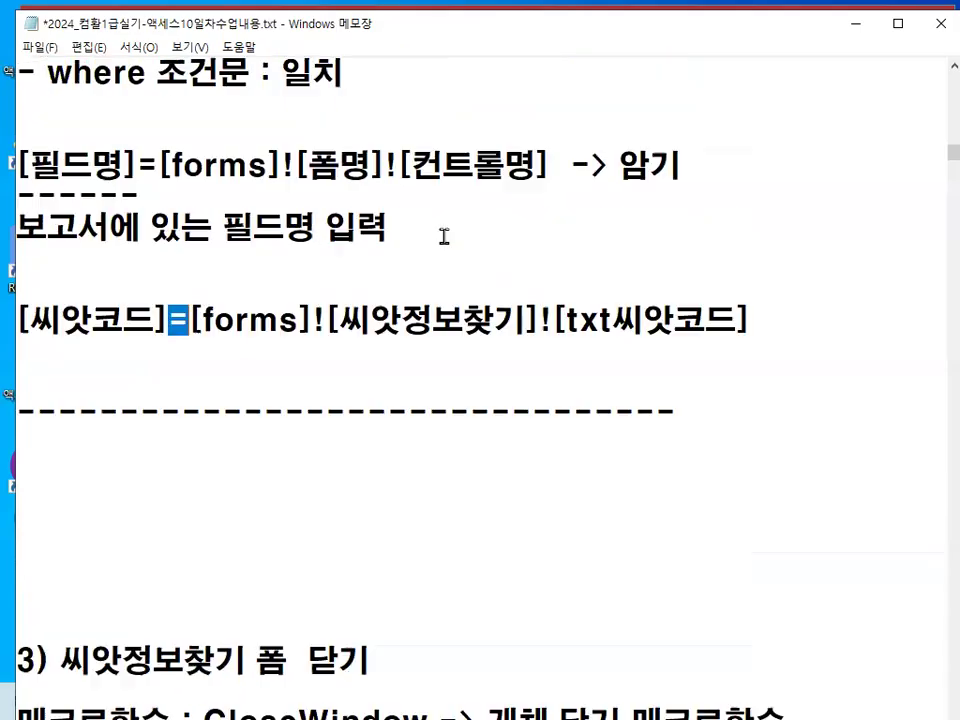
{"action": "left_click_drag", "start_coordinate": [60, 258], "coordinate": [175, 258]}
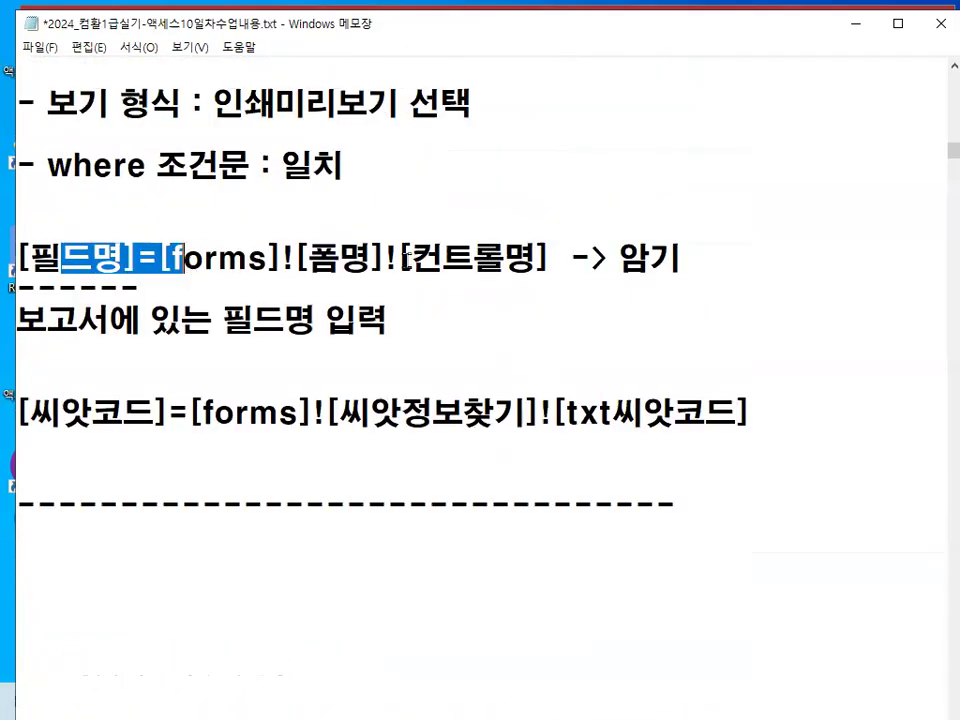
{"action": "left_click", "coordinate": [448, 260]}
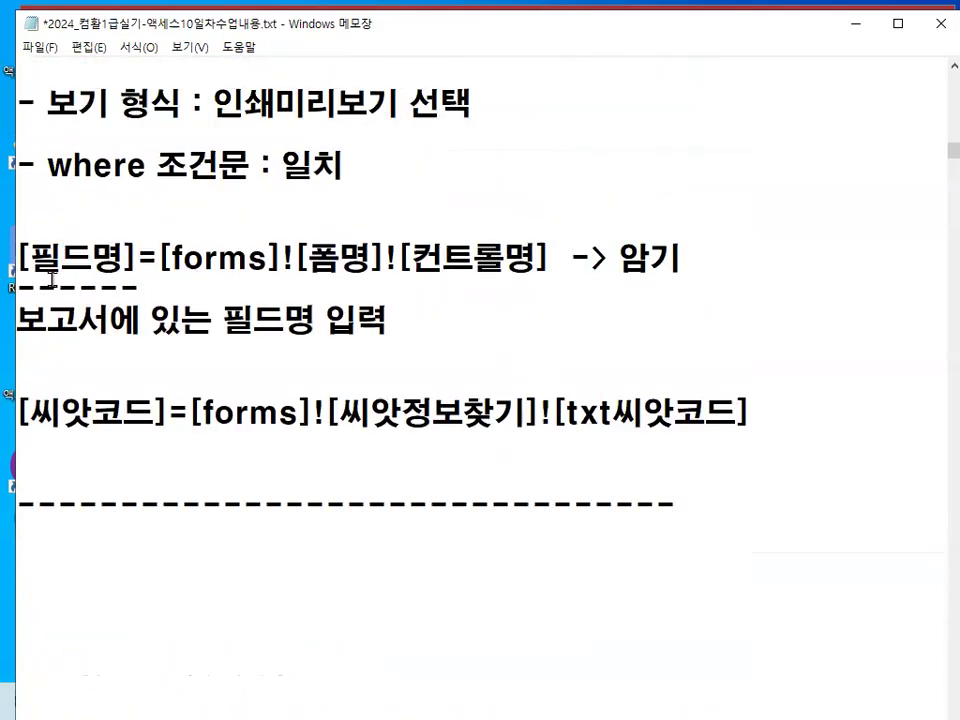
{"action": "left_click_drag", "start_coordinate": [33, 258], "coordinate": [120, 258]}
{"action": "left_click_drag", "start_coordinate": [314, 258], "coordinate": [370, 258]}
{"action": "left_click_drag", "start_coordinate": [399, 258], "coordinate": [528, 258]}
{"action": "left_click", "coordinate": [529, 258]}
Copy [씨앗코드]=[forms]![씨앗정보찾기]![txt씨앗코드] from the notes into the OpenReport action's Where 조건문.
{"action": "left_click_drag", "start_coordinate": [16, 412], "coordinate": [800, 412]}
{"action": "key", "text": "ctrl+c"}
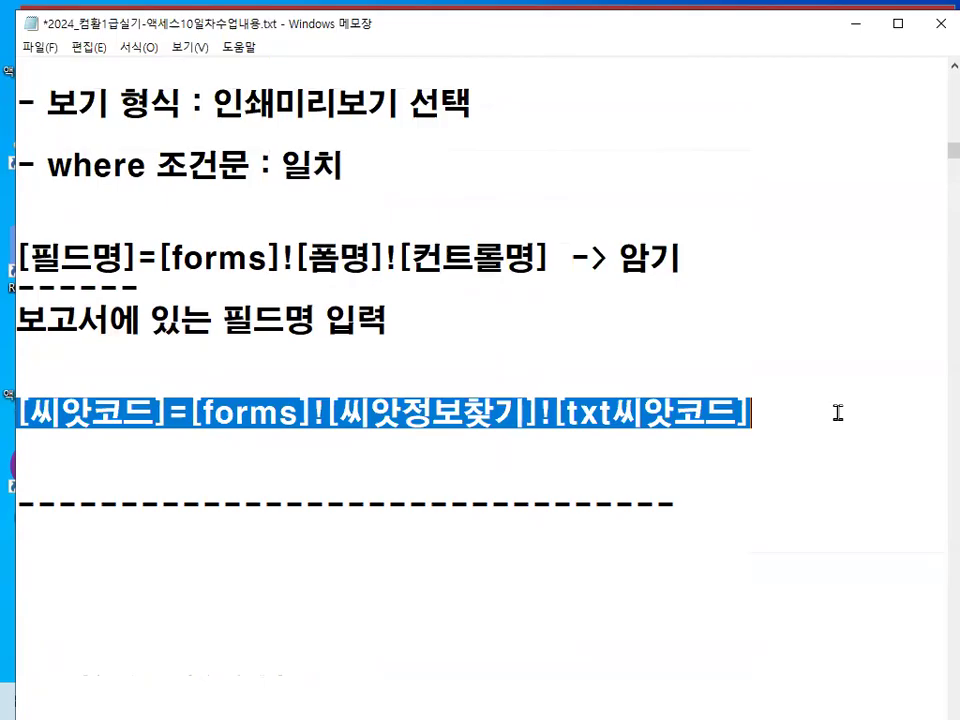
{"action": "left_click", "coordinate": [855, 24]}
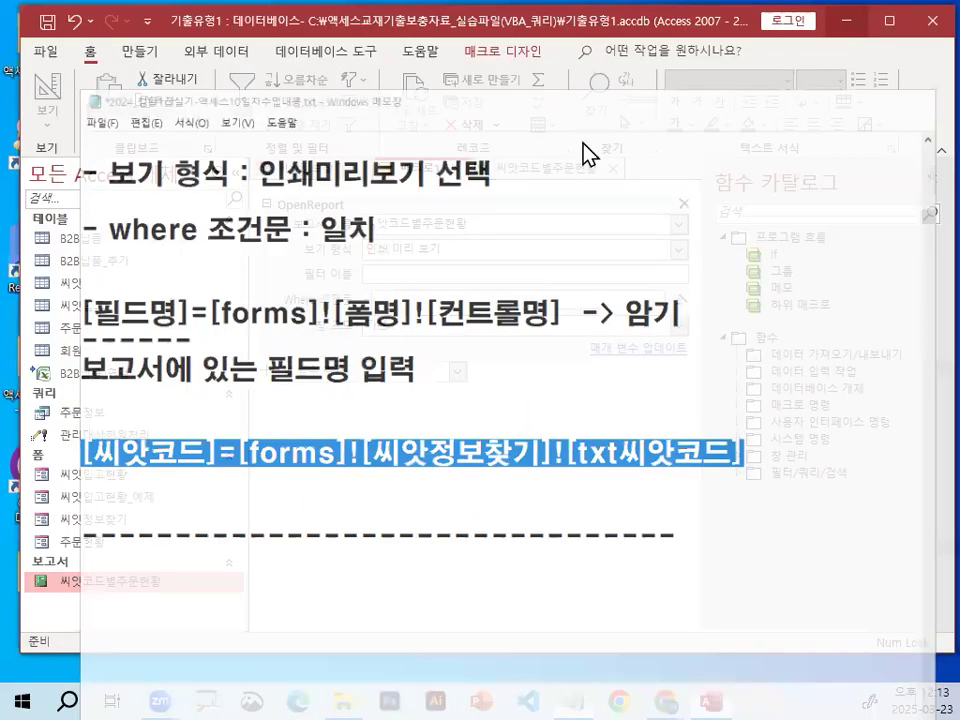
{"action": "key", "text": "ctrl+v"}
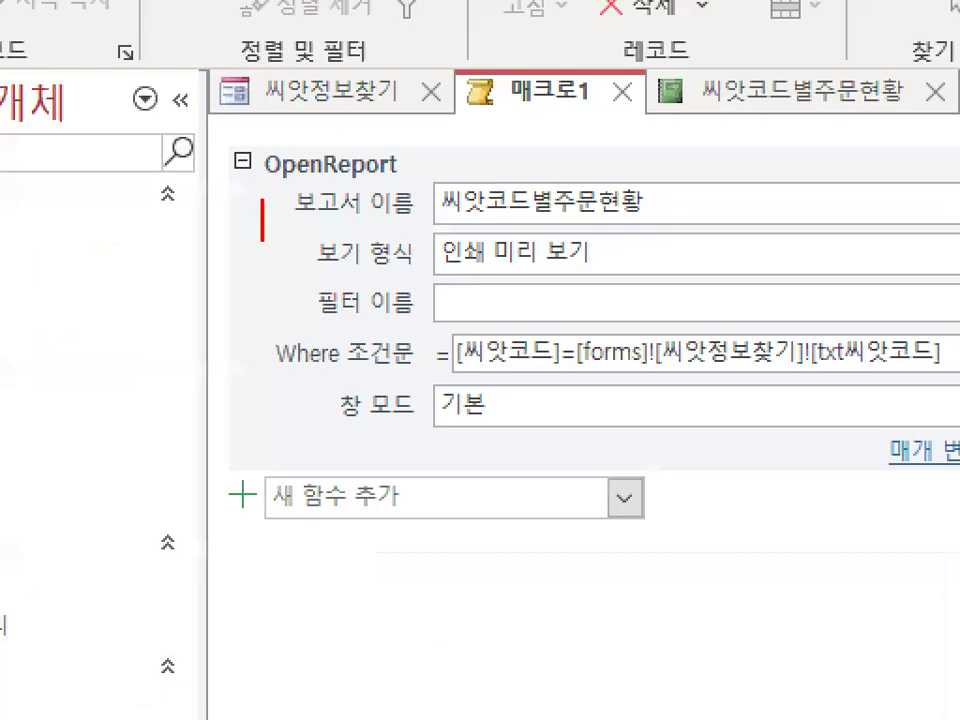
Circle the OpenReport action, 씨앗코드 in its condition and the 새 함수 추가 box, and clear the marks.
{"action": "mouse_move", "coordinate": [306, 246]}
{"action": "left_mouse_down"}
{"action": "mouse_move", "coordinate": [254, 243]}
{"action": "mouse_move", "coordinate": [288, 167]}
{"action": "left_mouse_up"}
{"action": "mouse_move", "coordinate": [444, 226]}
{"action": "left_mouse_down"}
{"action": "mouse_move", "coordinate": [308, 115]}
{"action": "mouse_move", "coordinate": [424, 193]}
{"action": "left_mouse_up"}
{"action": "mouse_move", "coordinate": [606, 352]}
{"action": "left_mouse_down"}
{"action": "mouse_move", "coordinate": [540, 384]}
{"action": "mouse_move", "coordinate": [545, 317]}
{"action": "left_mouse_up"}
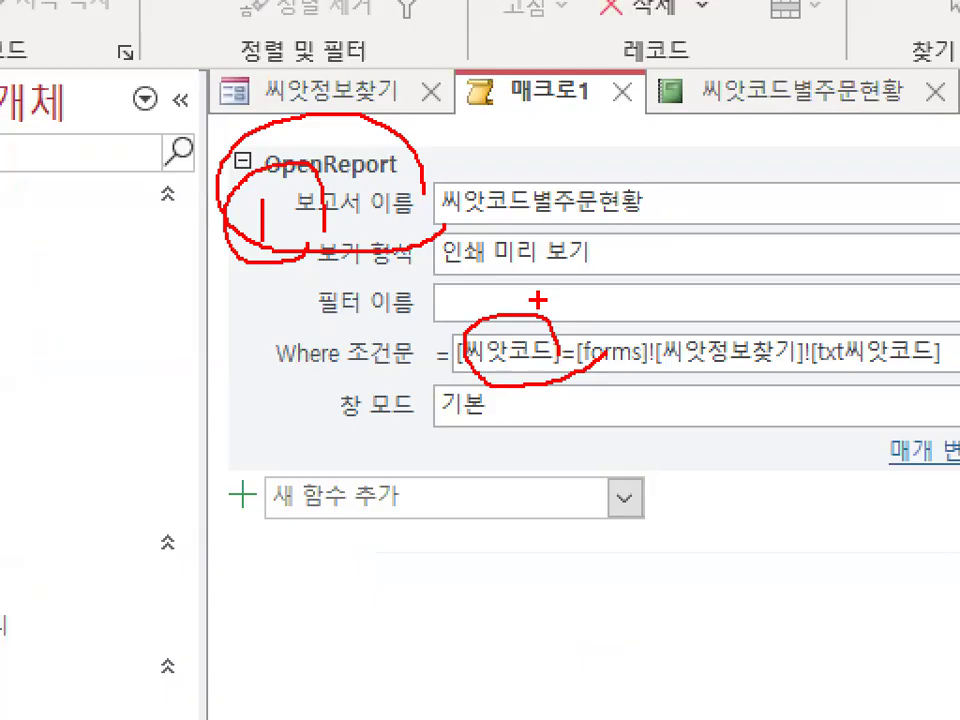
{"action": "key", "text": "Escape"}
{"action": "key", "text": "ctrl+1"}
{"action": "left_click", "coordinate": [298, 394]}
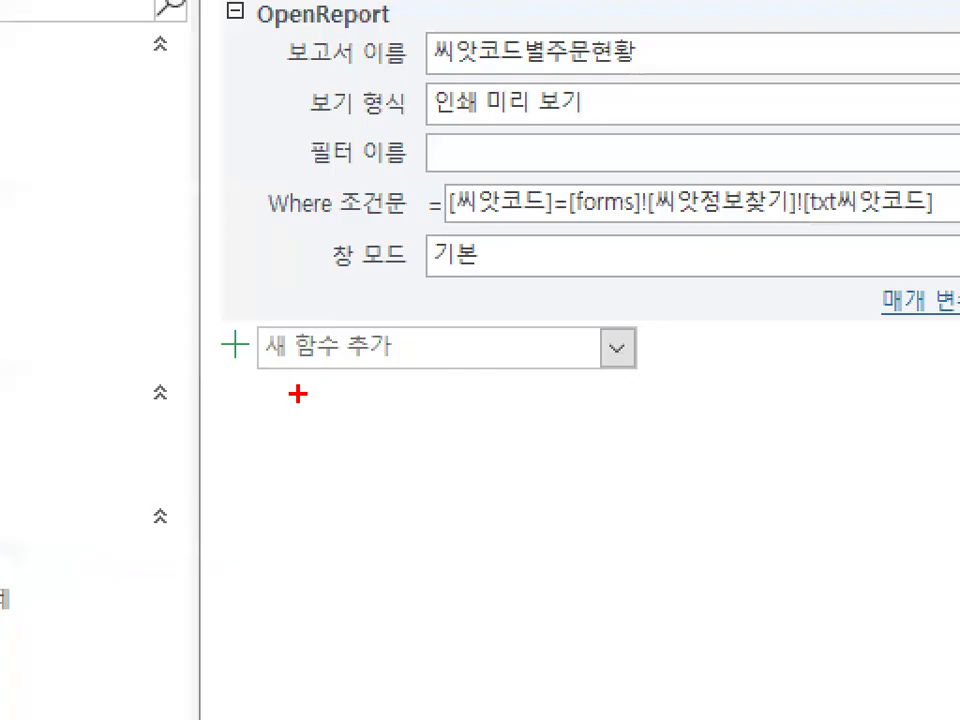
{"action": "mouse_move", "coordinate": [381, 338]}
{"action": "left_mouse_down"}
{"action": "mouse_move", "coordinate": [296, 379]}
{"action": "mouse_move", "coordinate": [376, 338]}
{"action": "left_mouse_up"}
{"action": "key", "text": "Escape"}
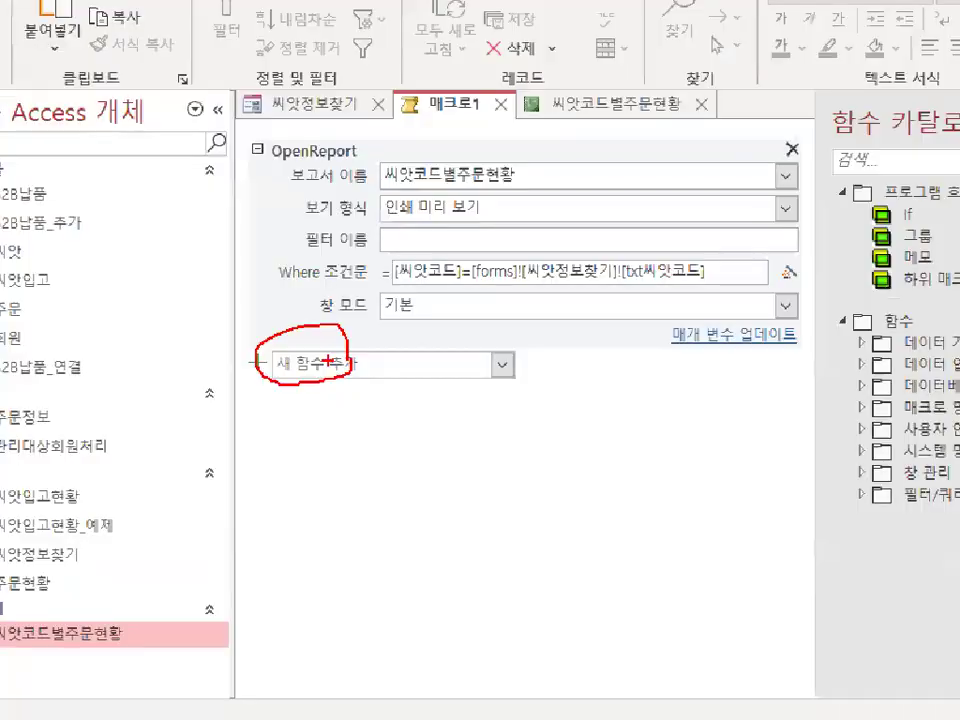
Add a CloseWindow action below OpenReport and underline its 개체 유형 label.
{"action": "left_click", "coordinate": [461, 371]}
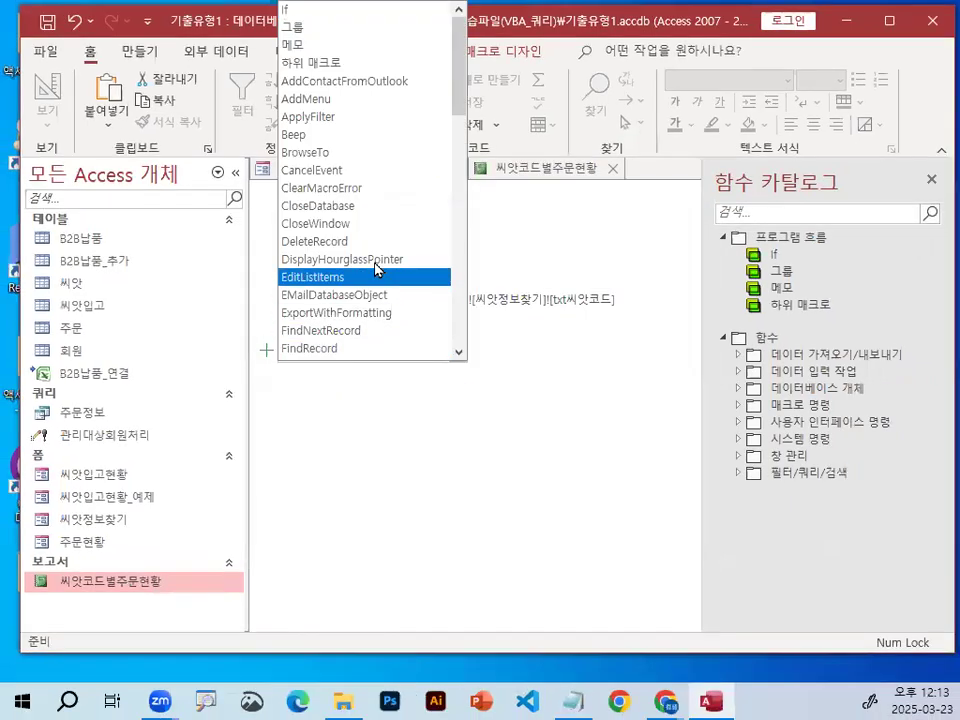
{"action": "left_click", "coordinate": [357, 224]}
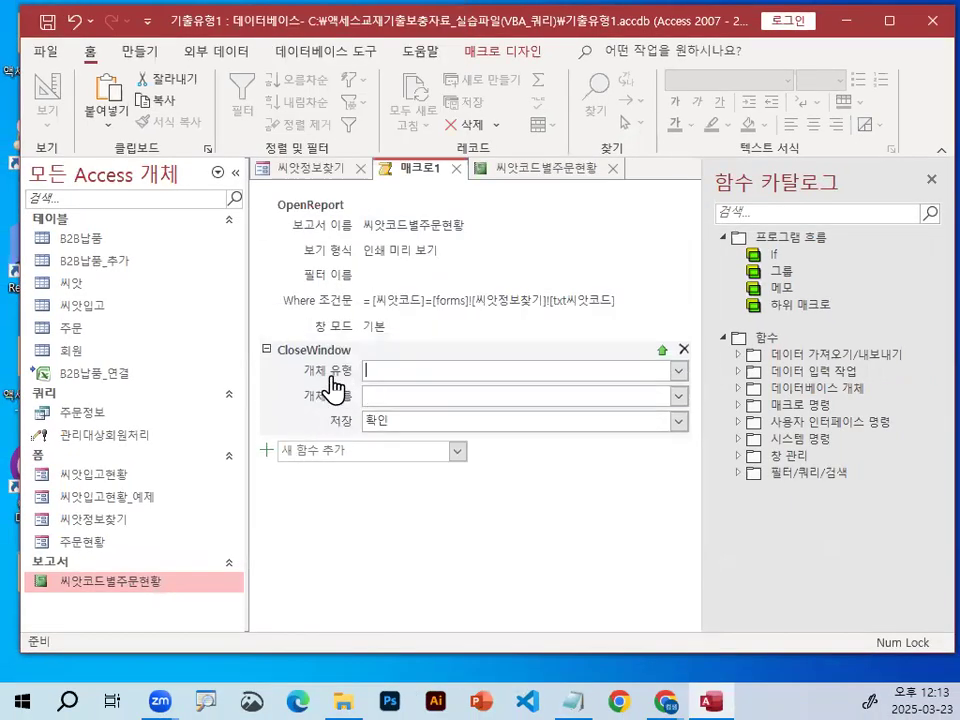
{"action": "key", "text": "ctrl+1"}
{"action": "left_click_drag", "start_coordinate": [233, 358], "coordinate": [400, 355]}
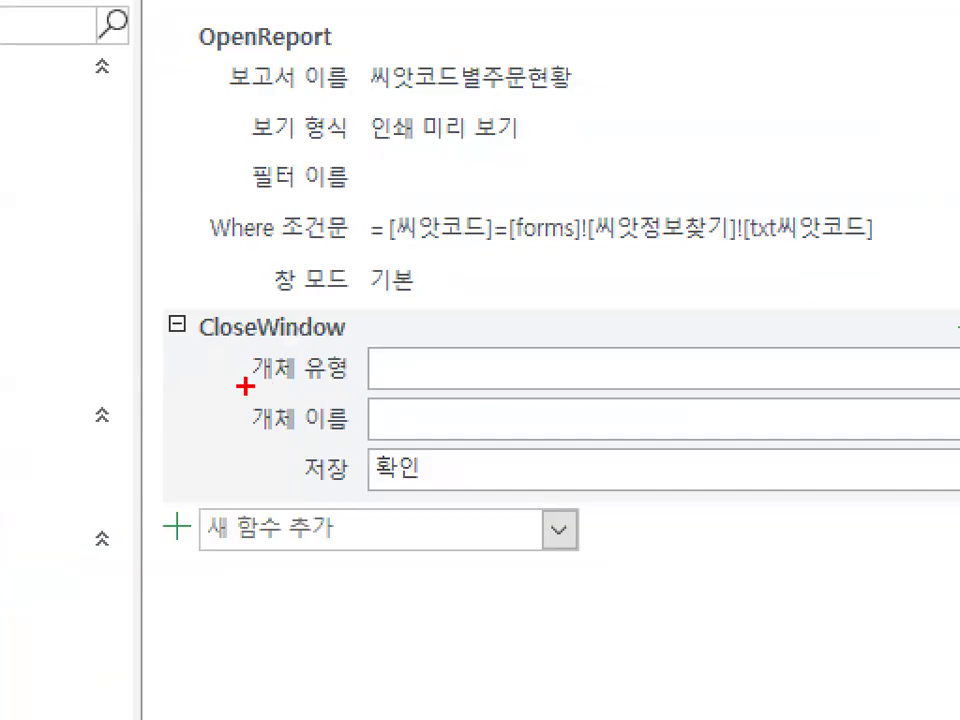
{"action": "left_click_drag", "start_coordinate": [300, 377], "coordinate": [354, 377]}
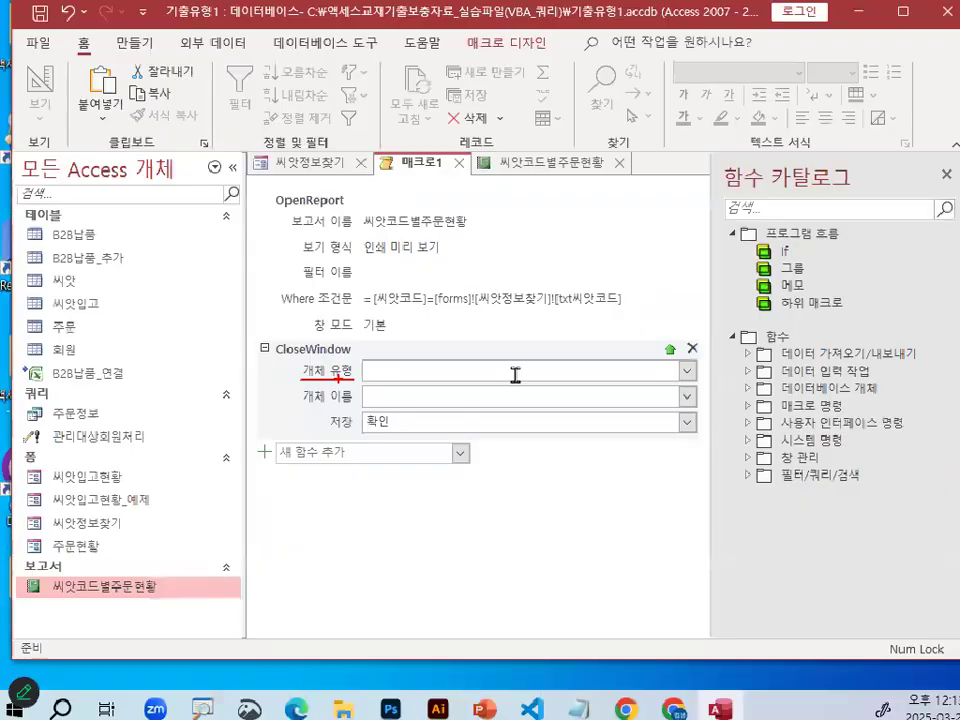
Set the CloseWindow action's 개체 유형 to 폼 and its 개체 이름 to 씨앗정보찾기, circling 폼 and the 저장 value 확인.
{"action": "left_click", "coordinate": [679, 371]}
{"action": "left_click", "coordinate": [420, 445]}
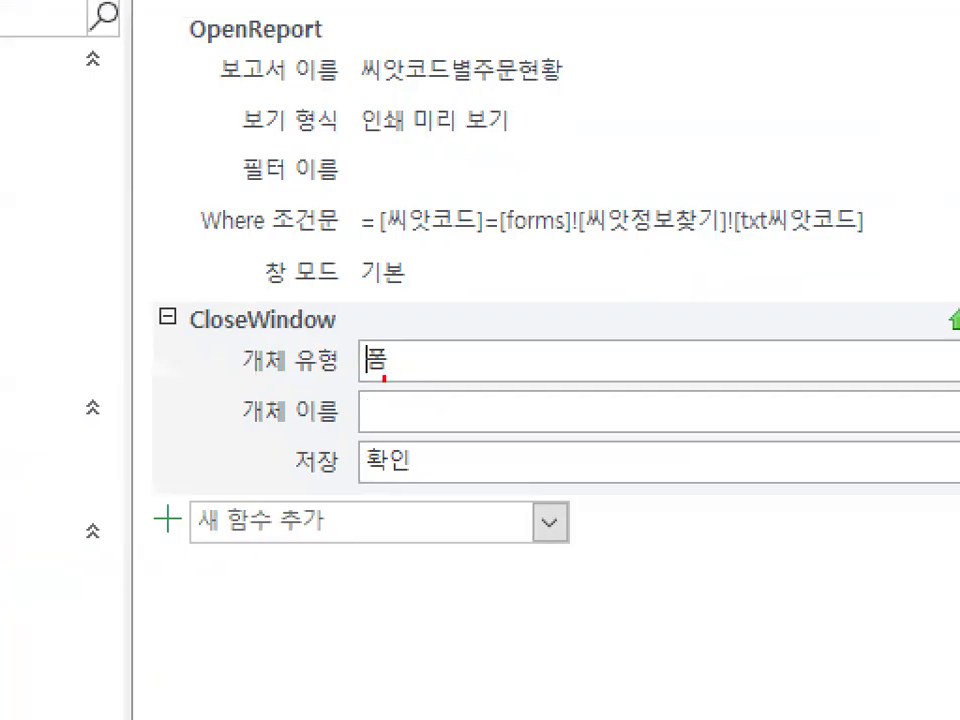
{"action": "left_click_drag", "start_coordinate": [383, 378], "coordinate": [396, 356]}
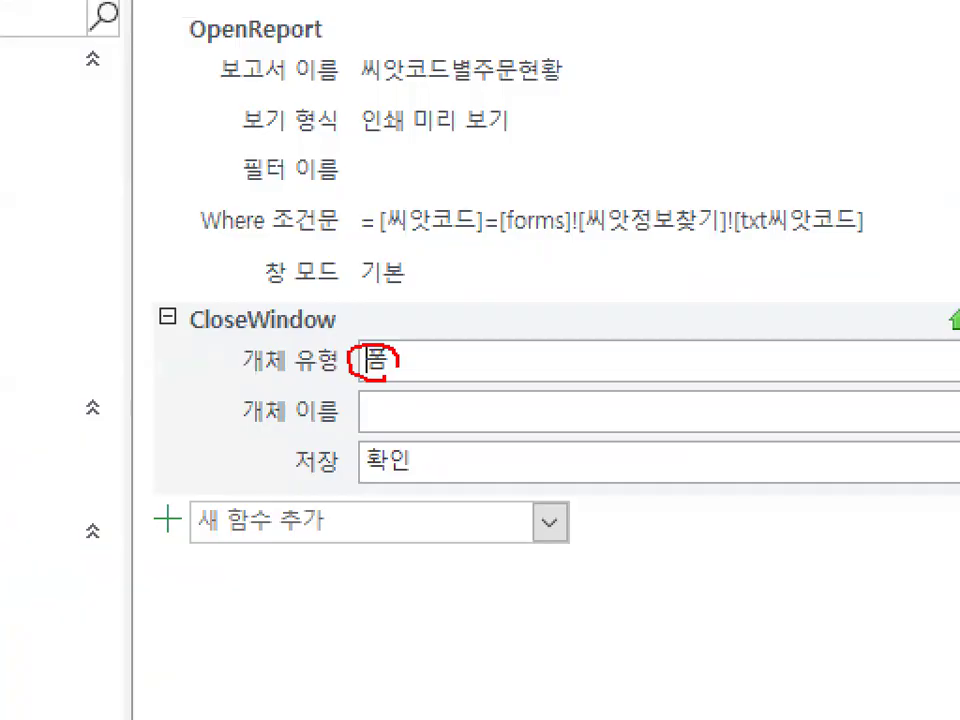
{"action": "left_click", "coordinate": [395, 414]}
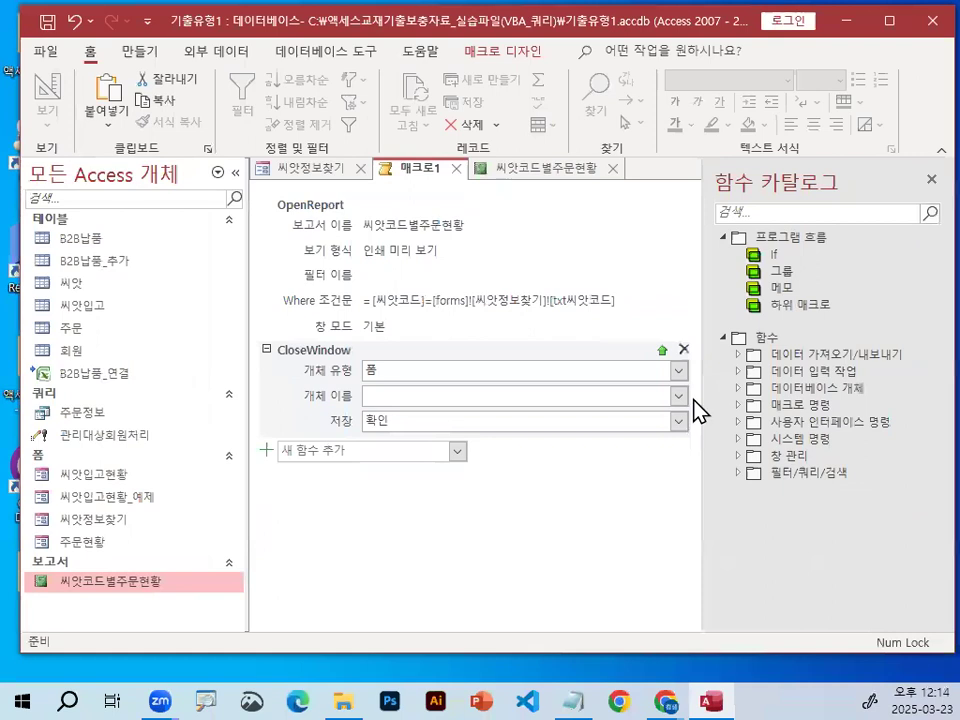
{"action": "left_click", "coordinate": [680, 396]}
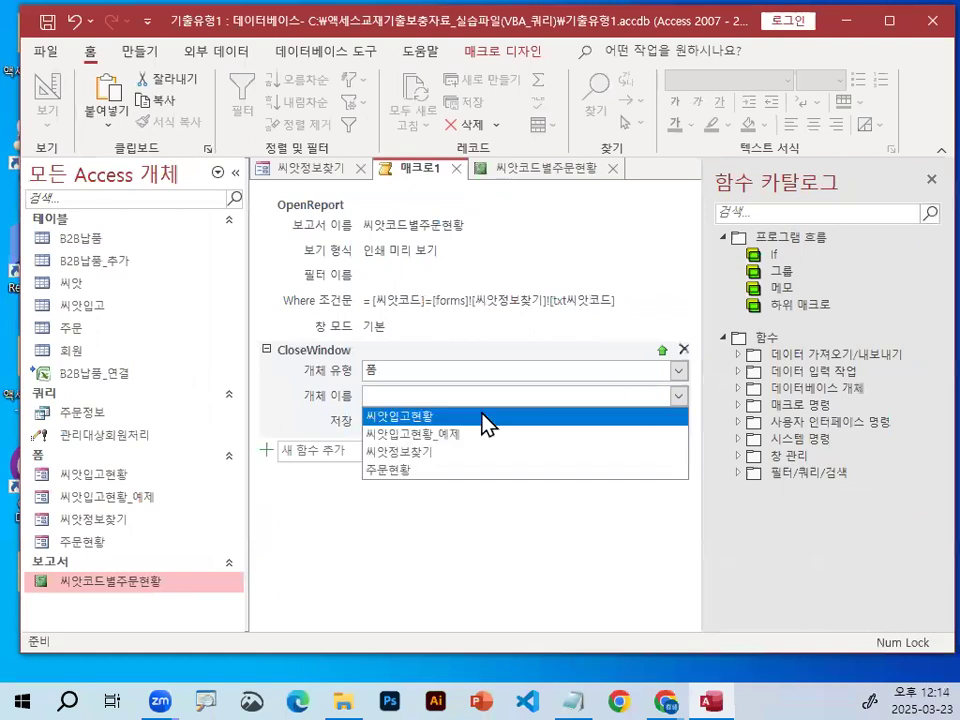
{"action": "left_click", "coordinate": [449, 453]}
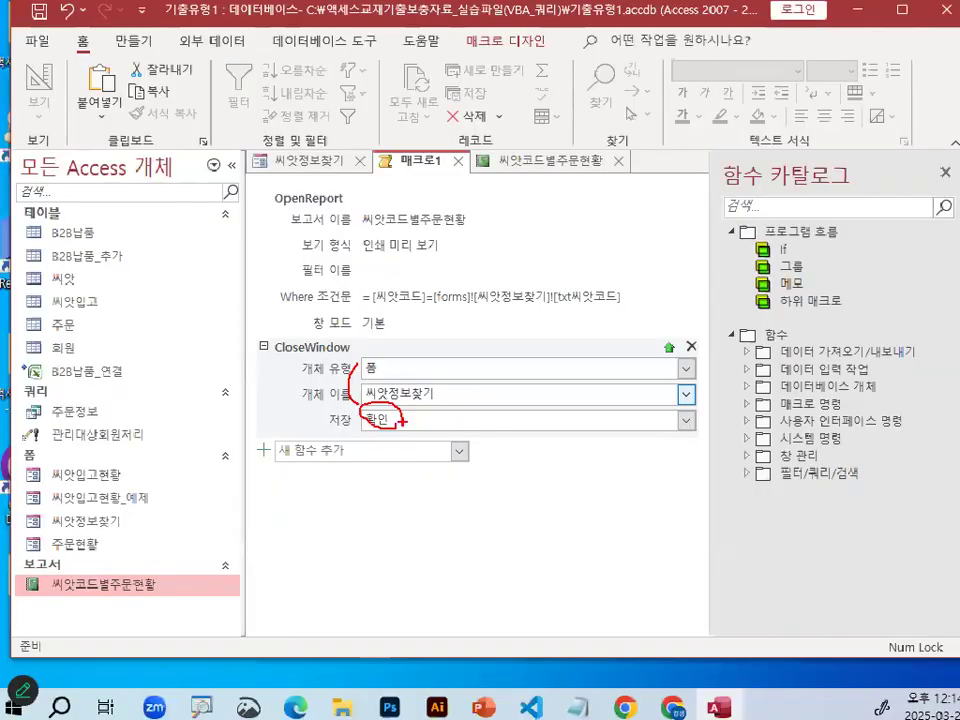
{"action": "mouse_move", "coordinate": [399, 418]}
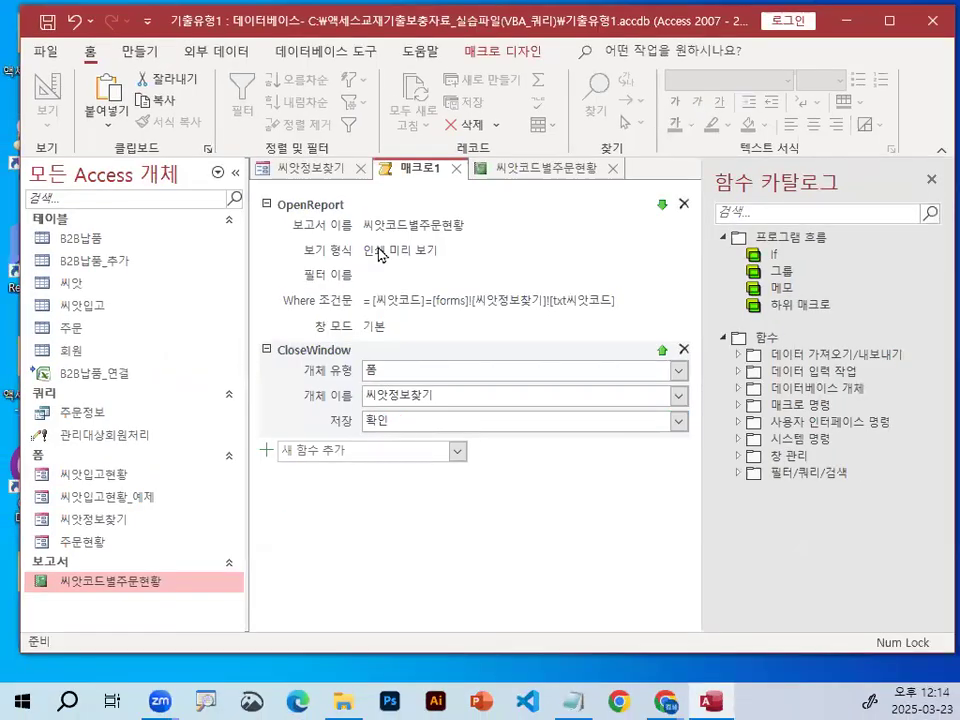
Switch to the notes and delete the extra blank lines above the 3) 씨앗정보찾기 폼 닫기 heading.
{"action": "mouse_move", "coordinate": [379, 255]}
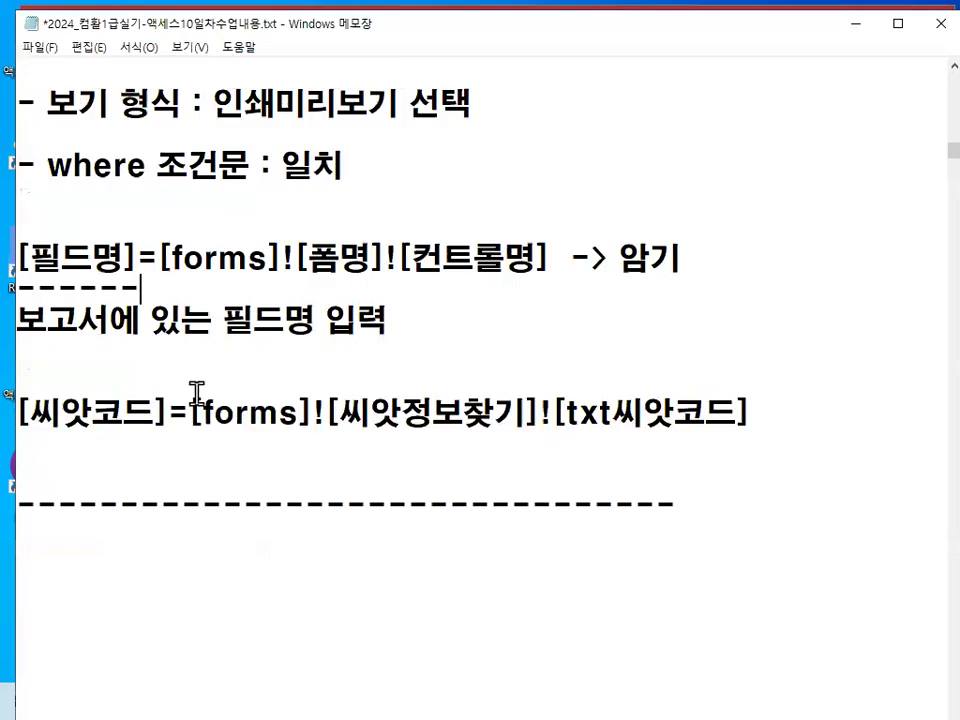
{"action": "scroll", "coordinate": [197, 392], "scroll_direction": "down", "scroll_amount": 1}
{"action": "left_click", "coordinate": [171, 437]}
{"action": "key", "text": "Delete"}
{"action": "key", "text": "Delete"}
{"action": "key", "text": "Delete"}
{"action": "key", "text": "Delete"}
{"action": "key", "text": "Delete"}
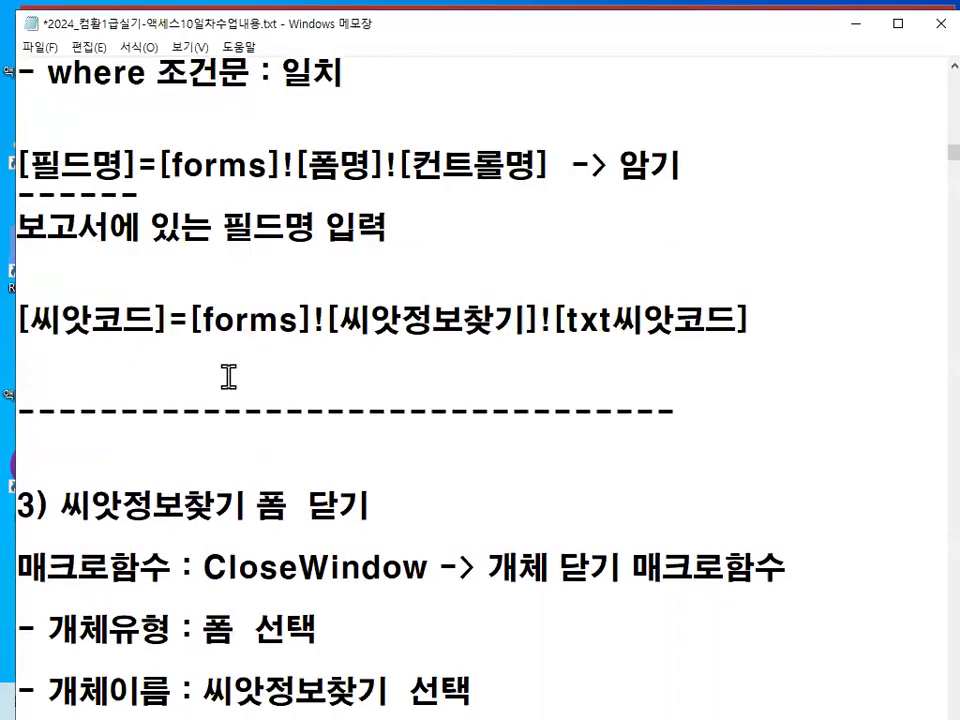
{"action": "scroll", "coordinate": [262, 360], "scroll_direction": "down", "scroll_amount": 3}
{"action": "key", "text": "ctrl+2"}
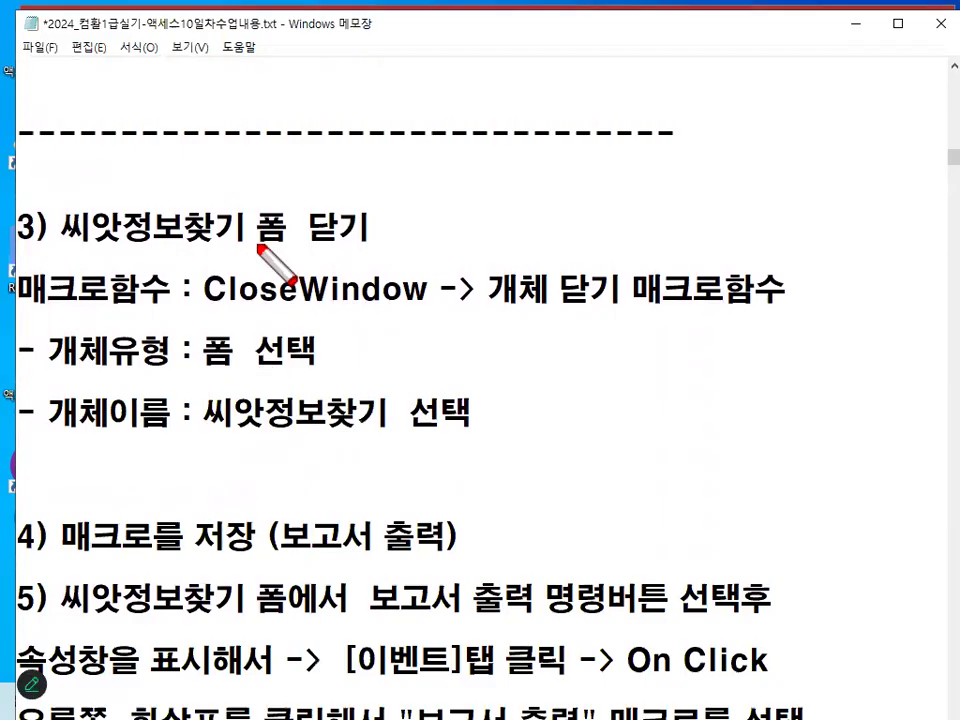
Underline 폼 닫기, CloseWindow, 폼 선택 and 씨앗정보찾기 선택 in section 3 of the notes, and clear the marks.
{"action": "left_click_drag", "start_coordinate": [258, 244], "coordinate": [383, 244]}
{"action": "left_click_drag", "start_coordinate": [215, 313], "coordinate": [424, 313]}
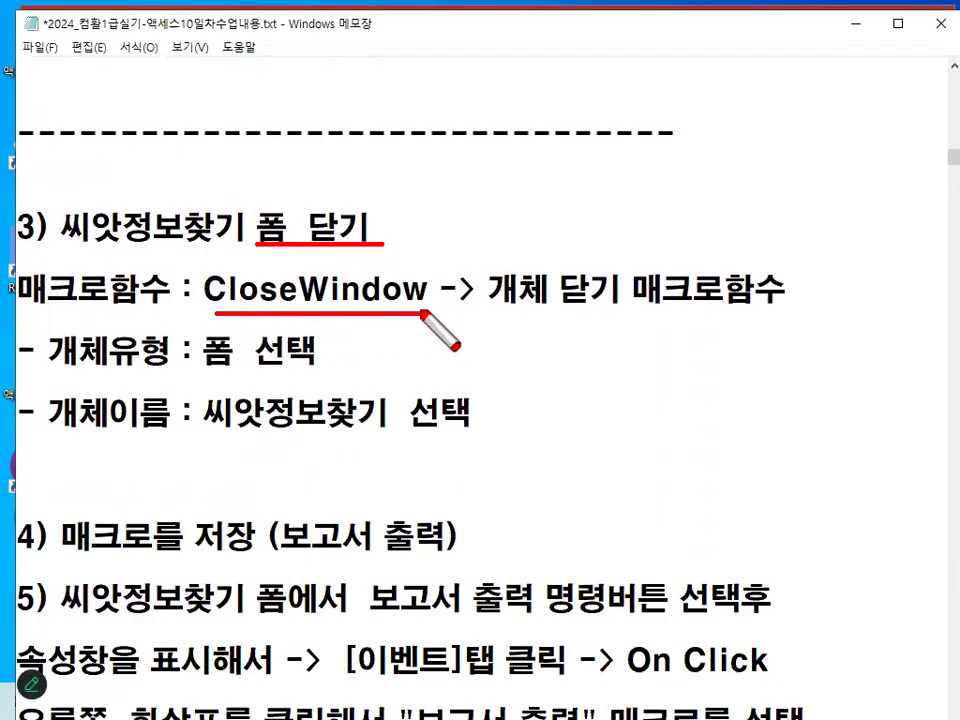
{"action": "left_click_drag", "start_coordinate": [240, 268], "coordinate": [276, 250]}
{"action": "left_click_drag", "start_coordinate": [200, 372], "coordinate": [302, 372]}
{"action": "left_click_drag", "start_coordinate": [205, 433], "coordinate": [466, 434]}
{"action": "key", "text": "Escape"}
Highlight the macro name 보고서 출력 in item 4 of the notes and switch back to Access.
{"action": "scroll", "coordinate": [255, 446], "scroll_direction": "down", "scroll_amount": 1}
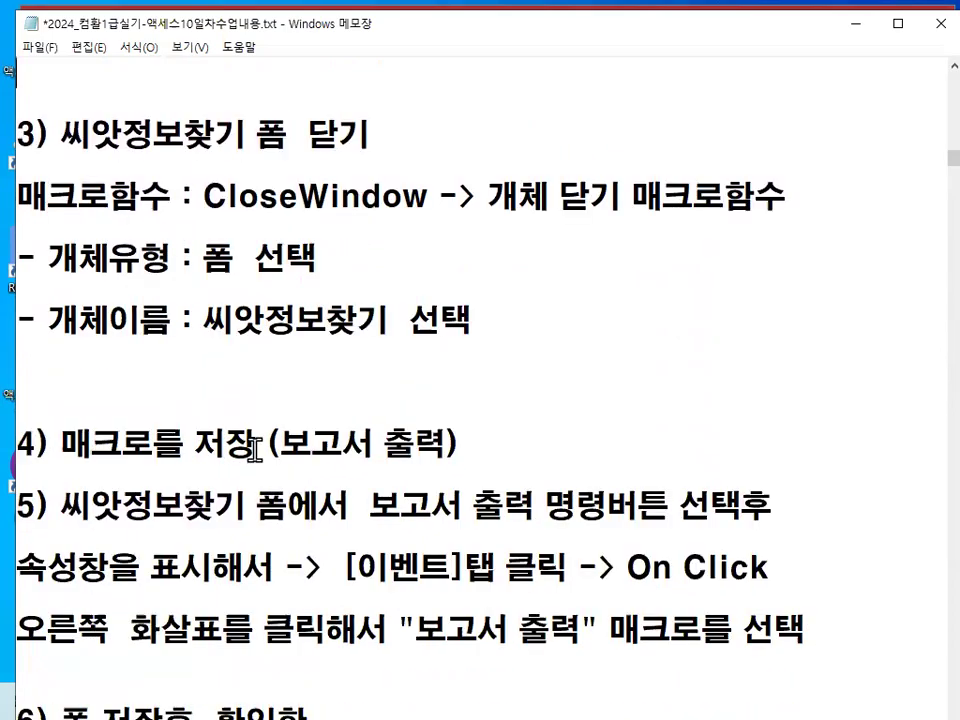
{"action": "left_click_drag", "start_coordinate": [76, 362], "coordinate": [446, 350]}
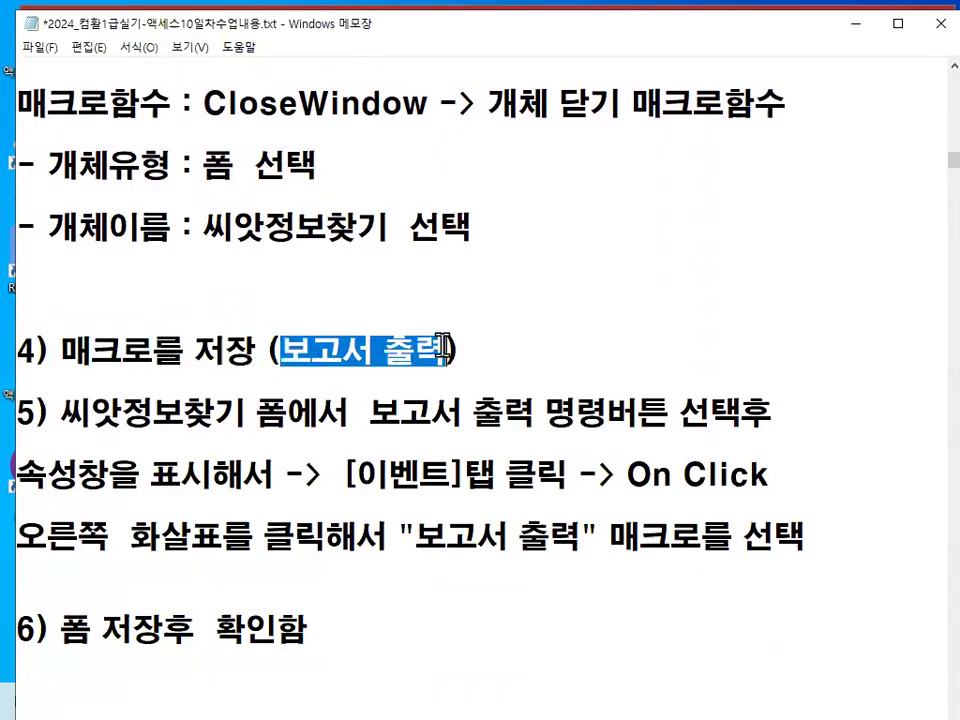
{"action": "left_click", "coordinate": [858, 28]}
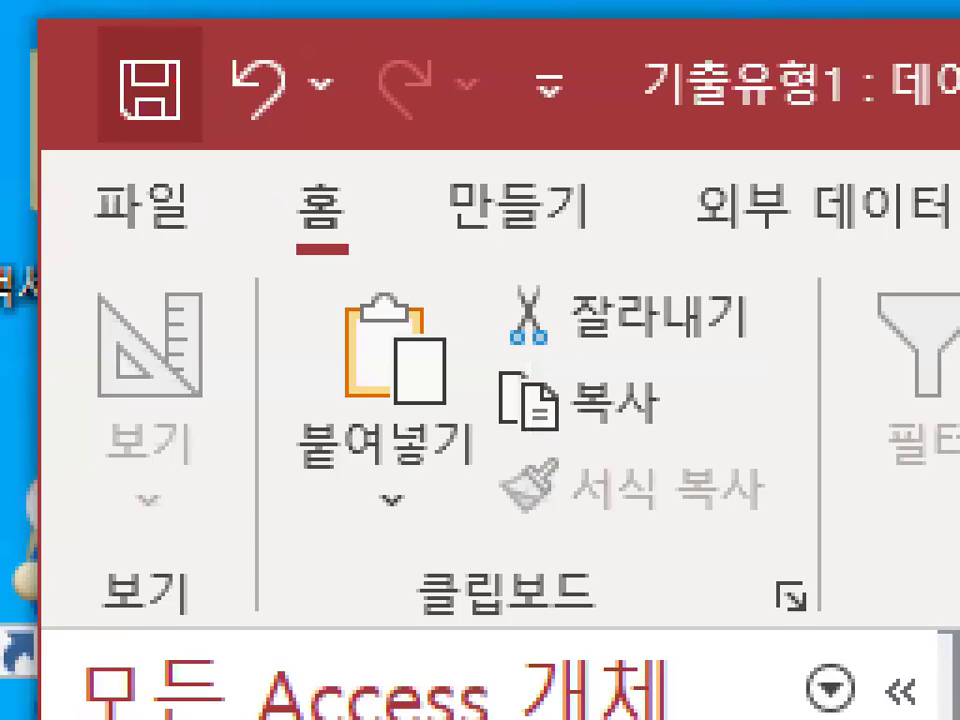
Mark the save command and close the open 씨앗코드별주문현황 report.
{"action": "mouse_move", "coordinate": [115, 53]}
{"action": "left_mouse_down"}
{"action": "mouse_move", "coordinate": [68, 77]}
{"action": "mouse_move", "coordinate": [113, 49]}
{"action": "left_mouse_up"}
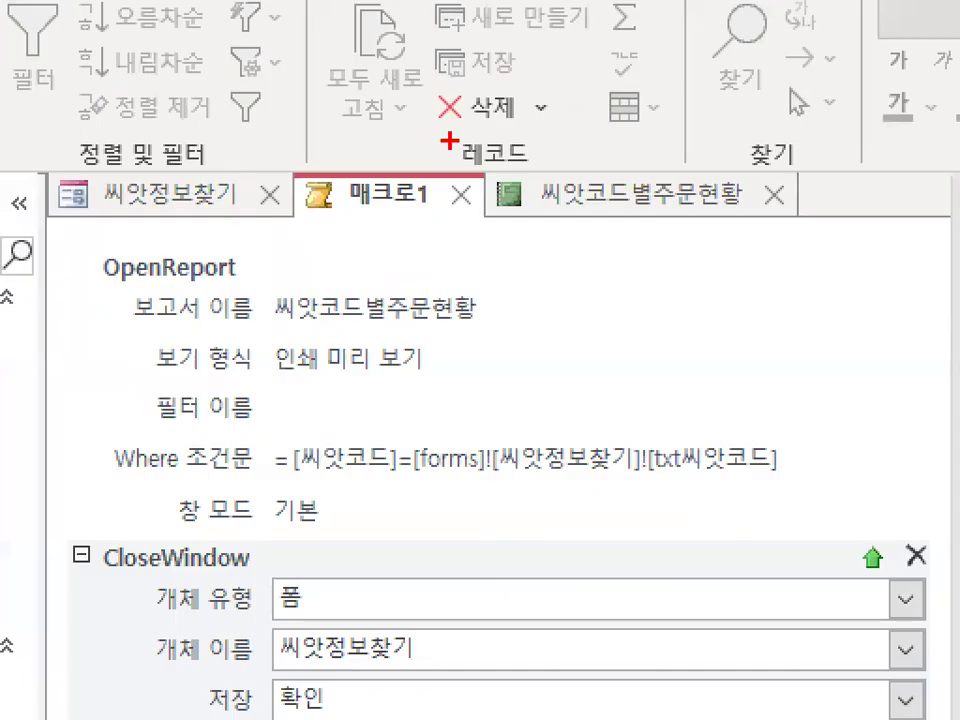
{"action": "mouse_move", "coordinate": [450, 166]}
{"action": "left_mouse_down"}
{"action": "mouse_move", "coordinate": [439, 177]}
{"action": "mouse_move", "coordinate": [440, 154]}
{"action": "left_mouse_up"}
{"action": "left_click", "coordinate": [773, 195]}
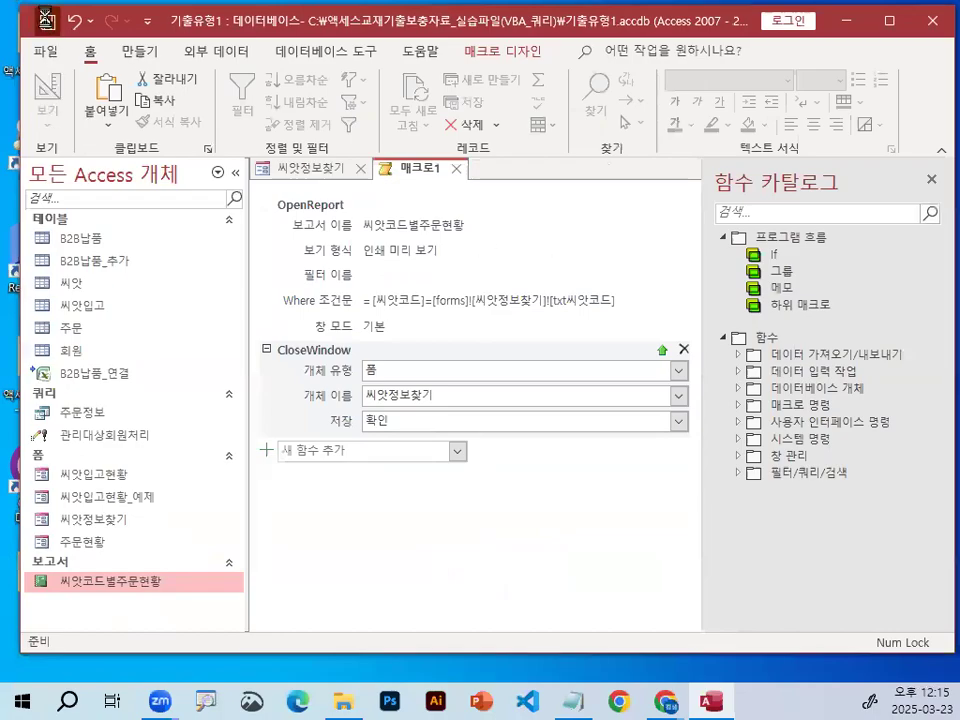
Save the macro under the name 보고서 출력, marking the entered name before confirming.
{"action": "left_click", "coordinate": [47, 20]}
{"action": "left_click_drag", "start_coordinate": [500, 192], "coordinate": [492, 270]}
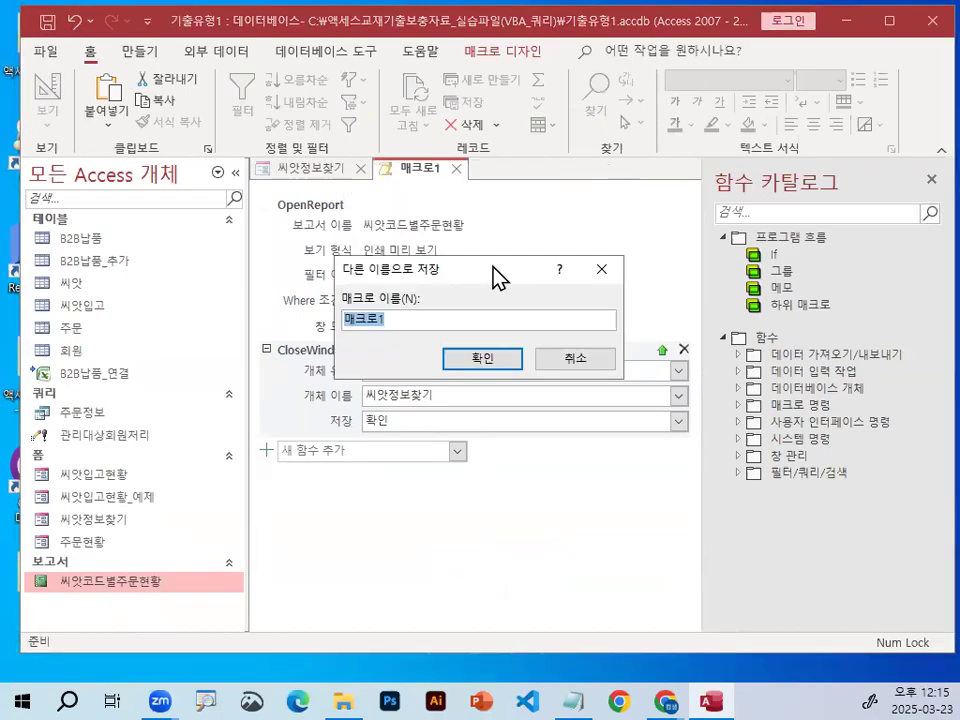
{"action": "type", "text": "보고서 출력"}
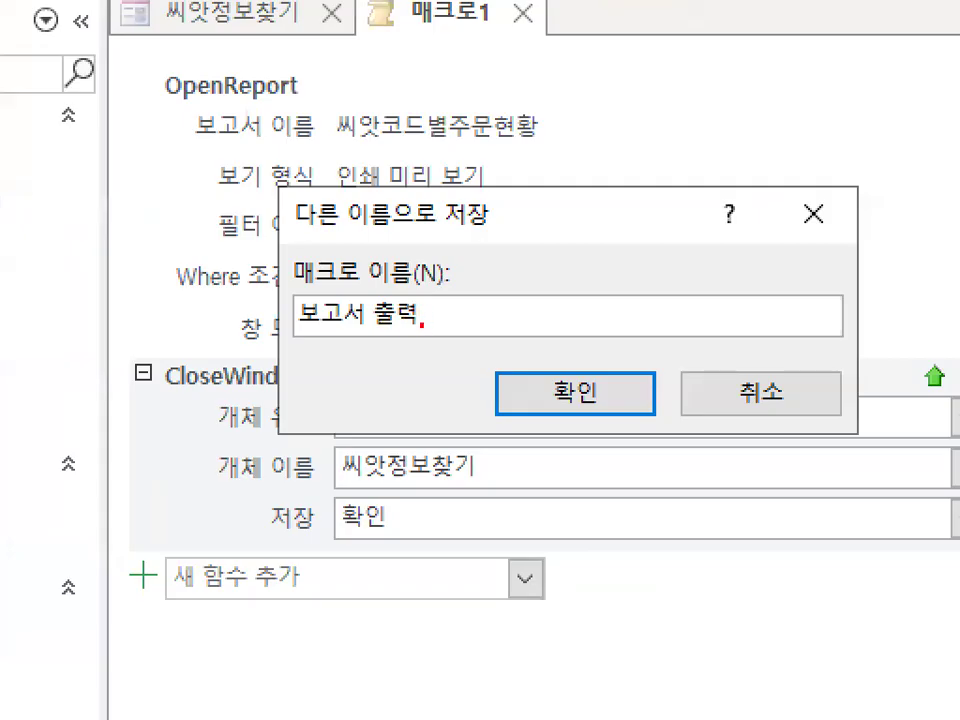
{"action": "left_click_drag", "start_coordinate": [421, 323], "coordinate": [556, 290]}
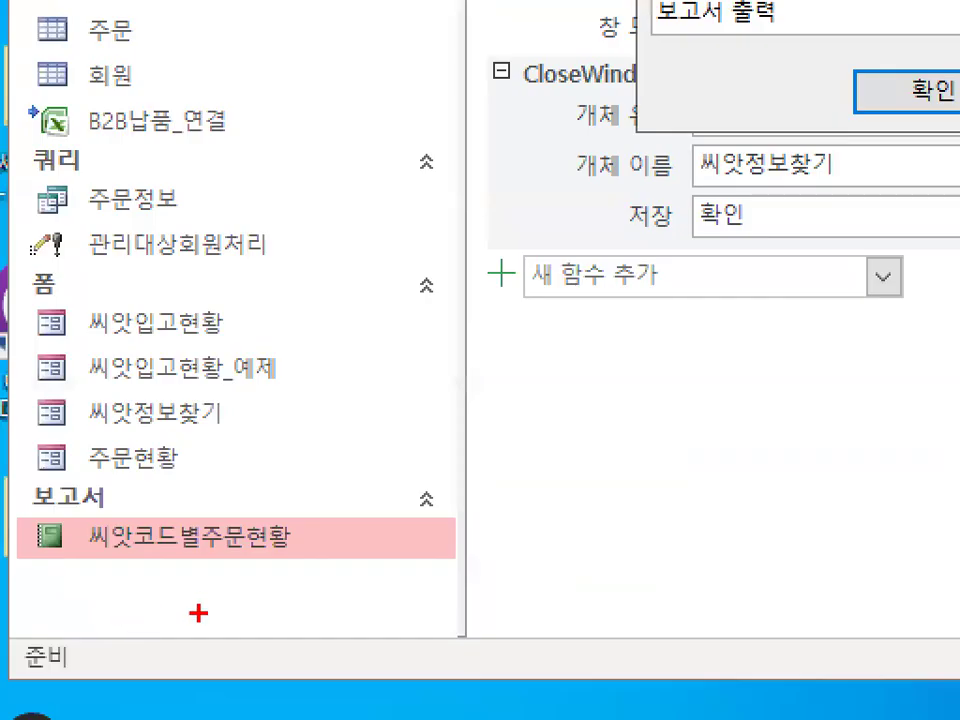
{"action": "left_click_drag", "start_coordinate": [35, 704], "coordinate": [38, 700]}
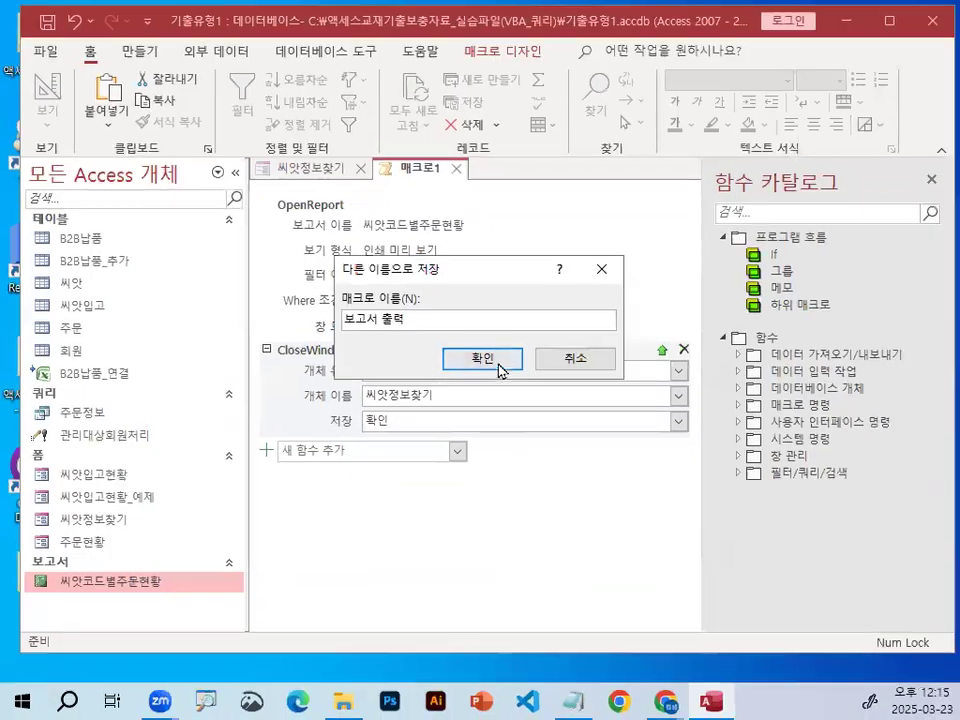
{"action": "left_click", "coordinate": [935, 92]}
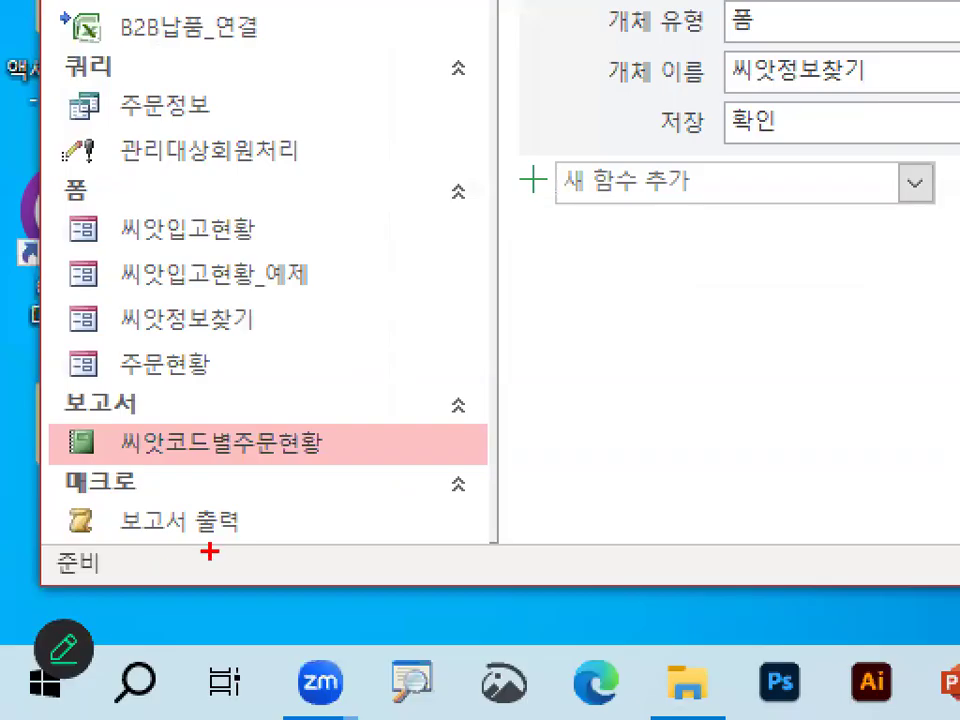
Circle the 보고서 출력 macro in the object list, clear the marks and close the macro's design window.
{"action": "mouse_move", "coordinate": [128, 630]}
{"action": "left_mouse_down"}
{"action": "mouse_move", "coordinate": [59, 641]}
{"action": "mouse_move", "coordinate": [145, 623]}
{"action": "left_mouse_up"}
{"action": "key", "text": "Escape"}
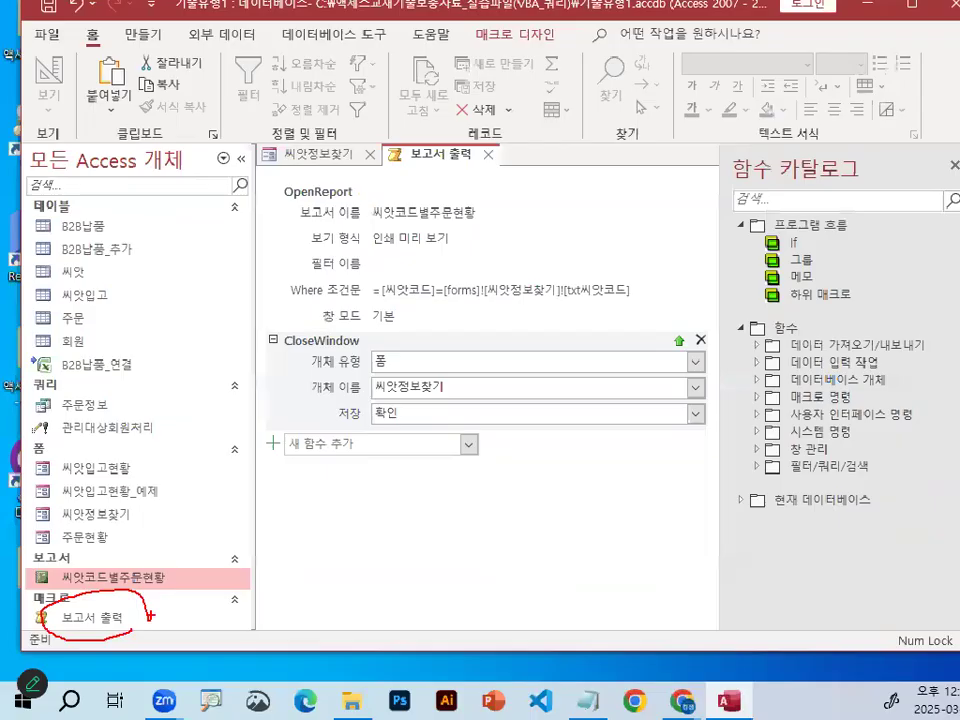
{"action": "key", "text": "ctrl+1"}
{"action": "left_click", "coordinate": [501, 172]}
{"action": "mouse_move", "coordinate": [501, 172]}
{"action": "left_mouse_down"}
{"action": "mouse_move", "coordinate": [339, 212]}
{"action": "mouse_move", "coordinate": [455, 165]}
{"action": "left_mouse_up"}
{"action": "mouse_move", "coordinate": [484, 291]}
{"action": "left_mouse_down"}
{"action": "mouse_move", "coordinate": [506, 364]}
{"action": "mouse_move", "coordinate": [640, 128]}
{"action": "left_mouse_up"}
{"action": "key", "text": "Escape"}
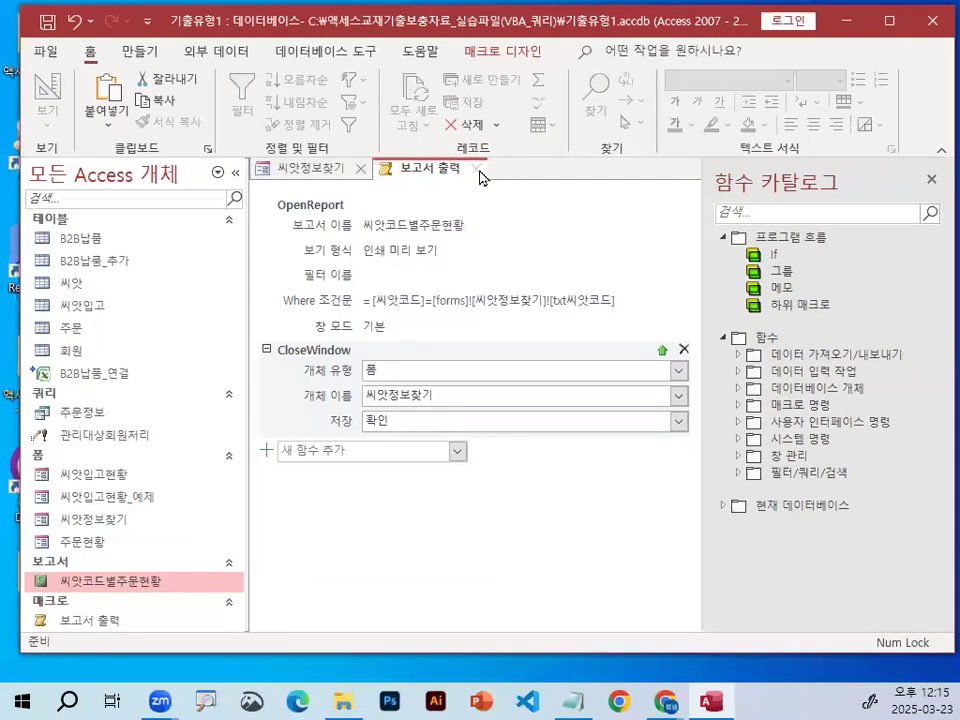
{"action": "left_click", "coordinate": [477, 169]}
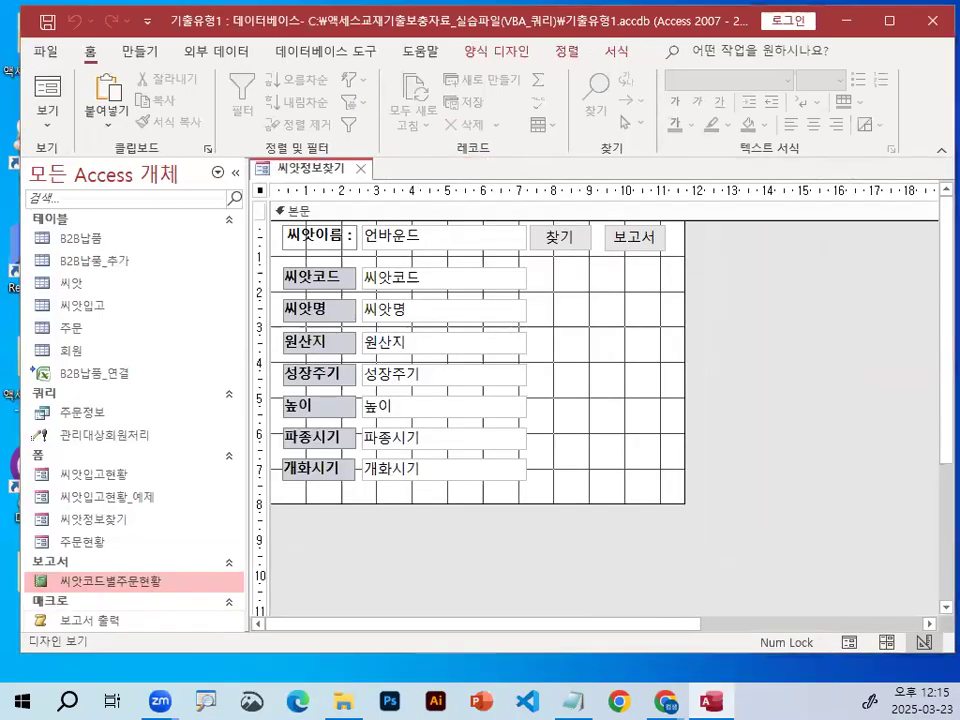
Circle the 보고서 출력 macro and the form's 보고서 button to show their connection, and clear the marks.
{"action": "key", "text": "ctrl+1"}
{"action": "left_click", "coordinate": [102, 621]}
{"action": "mouse_move", "coordinate": [205, 618]}
{"action": "left_mouse_down"}
{"action": "mouse_move", "coordinate": [192, 645]}
{"action": "mouse_move", "coordinate": [114, 604]}
{"action": "mouse_move", "coordinate": [238, 617]}
{"action": "mouse_move", "coordinate": [230, 638]}
{"action": "left_mouse_up"}
{"action": "key", "text": "ctrl+1"}
{"action": "mouse_move", "coordinate": [685, 237]}
{"action": "left_mouse_down"}
{"action": "mouse_move", "coordinate": [565, 218]}
{"action": "mouse_move", "coordinate": [680, 207]}
{"action": "left_mouse_up"}
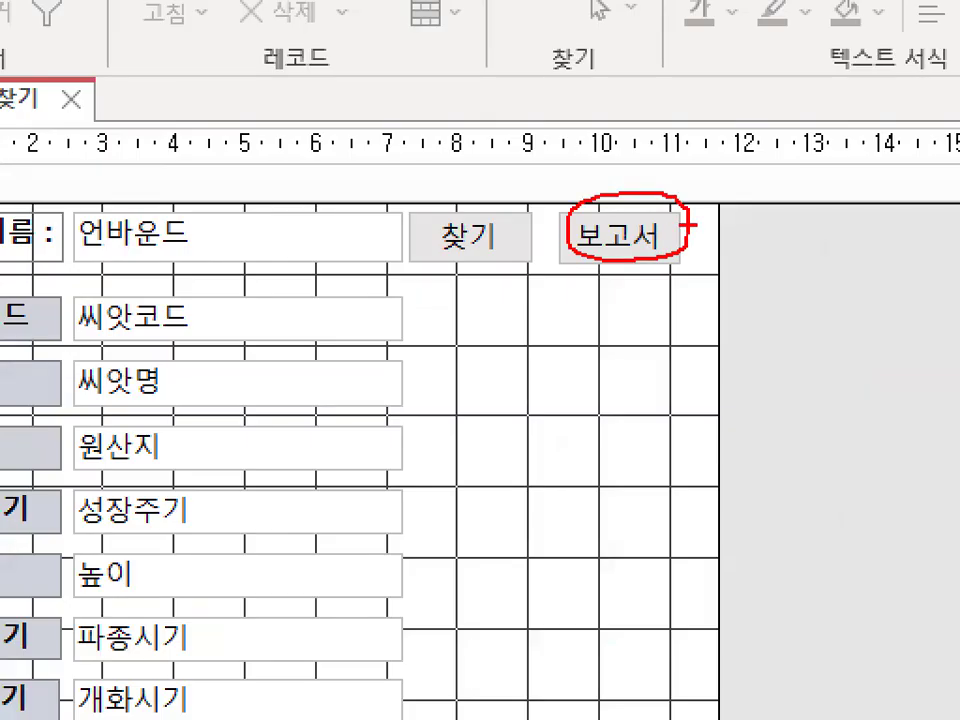
{"action": "left_click_drag", "start_coordinate": [600, 188], "coordinate": [729, 17]}
{"action": "key", "text": "Escape"}
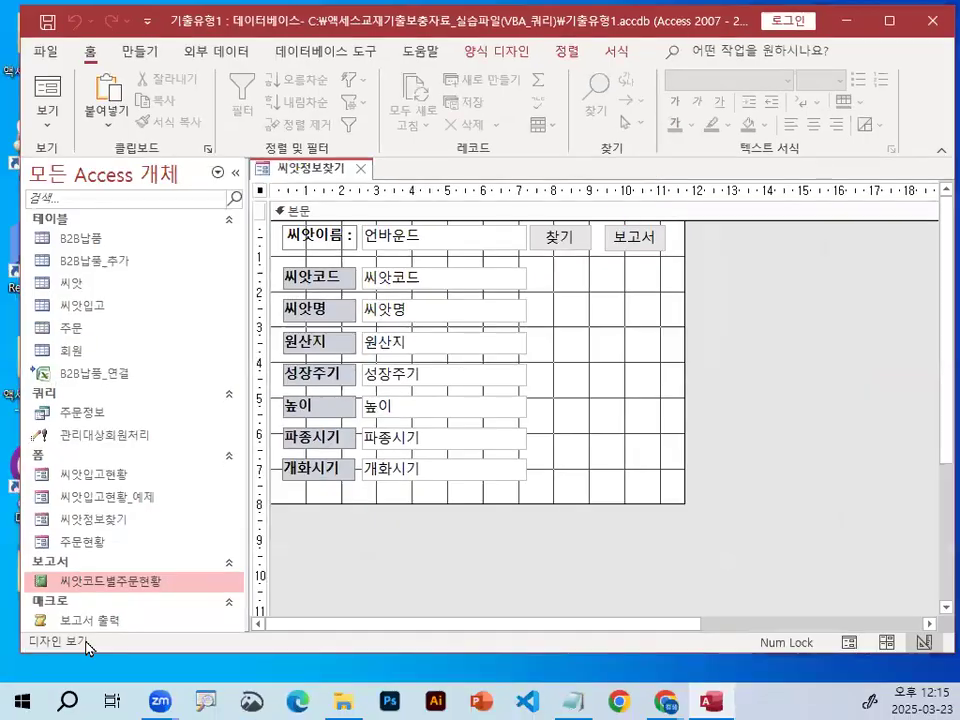
{"action": "key", "text": "ctrl+1"}
{"action": "mouse_move", "coordinate": [127, 633]}
{"action": "left_mouse_down"}
{"action": "mouse_move", "coordinate": [117, 611]}
{"action": "mouse_move", "coordinate": [119, 629]}
{"action": "left_mouse_up"}
{"action": "key", "text": "Escape"}
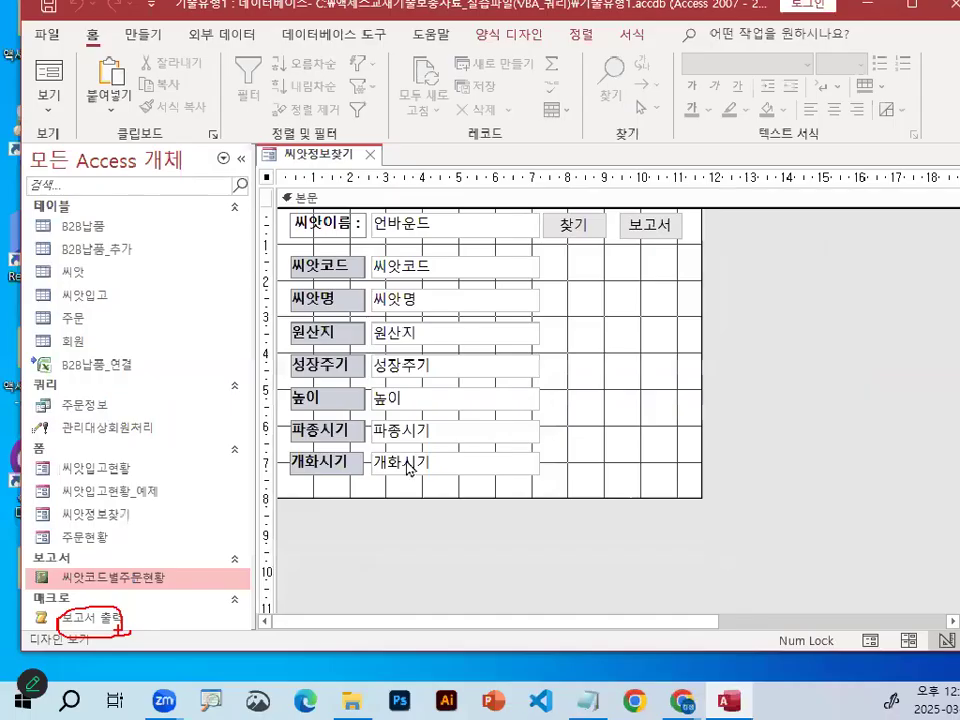
Select the form's 보고서 button, circle it and open its property sheet as a floating window.
{"action": "left_click", "coordinate": [660, 226]}
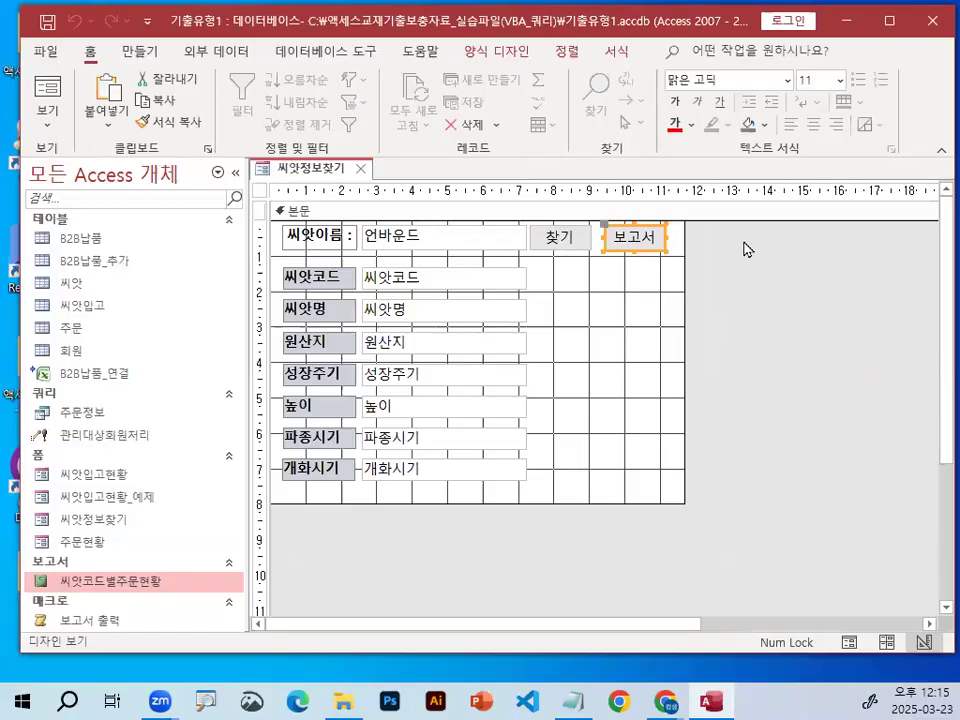
{"action": "key", "text": "ctrl+1"}
{"action": "mouse_move", "coordinate": [670, 237]}
{"action": "left_mouse_down"}
{"action": "mouse_move", "coordinate": [667, 245]}
{"action": "mouse_move", "coordinate": [683, 231]}
{"action": "left_mouse_up"}
{"action": "key", "text": "Escape"}
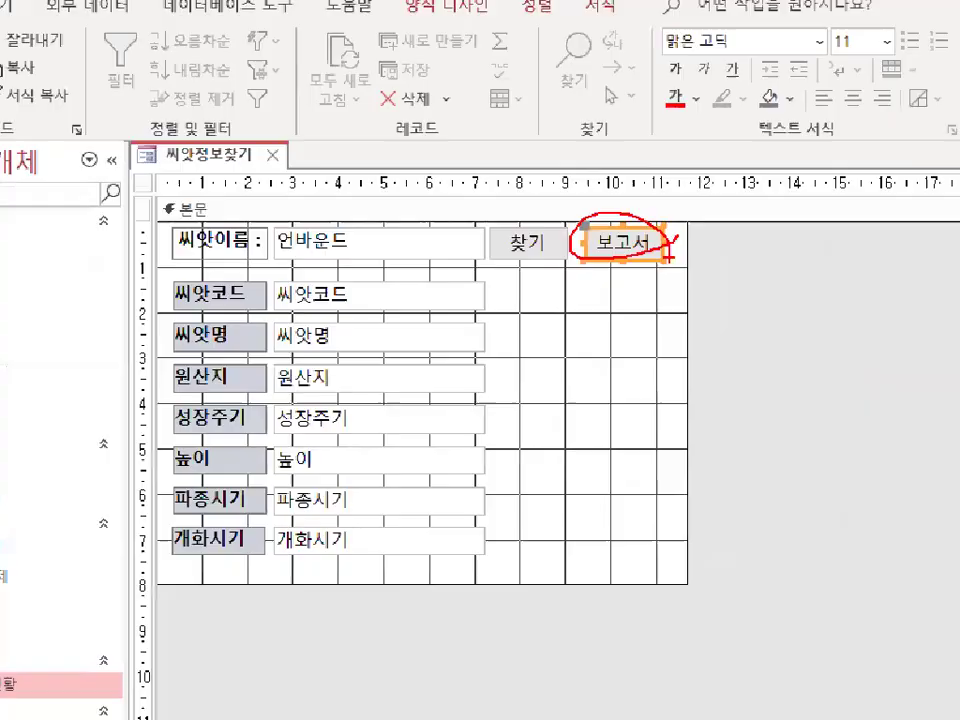
{"action": "key", "text": "F4"}
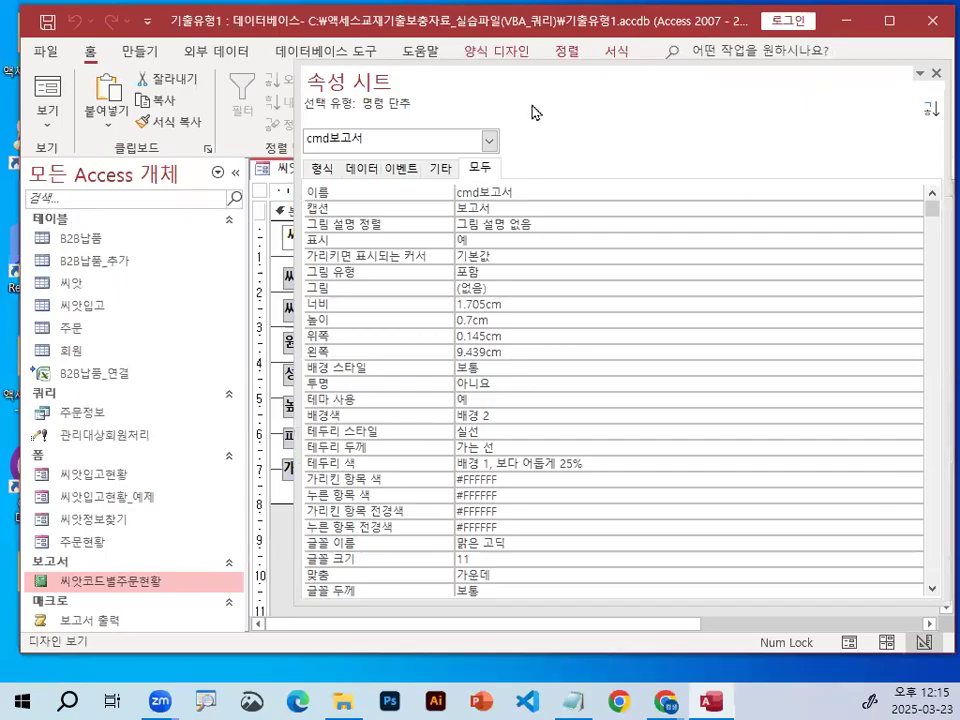
{"action": "double_click", "coordinate": [688, 94]}
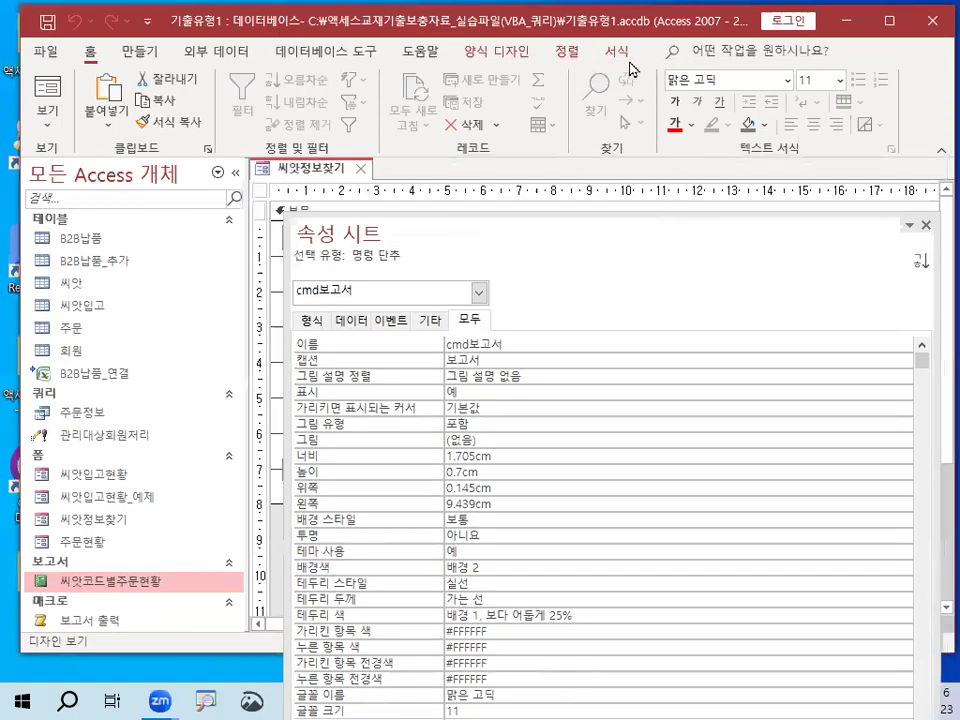
{"action": "left_click", "coordinate": [497, 51]}
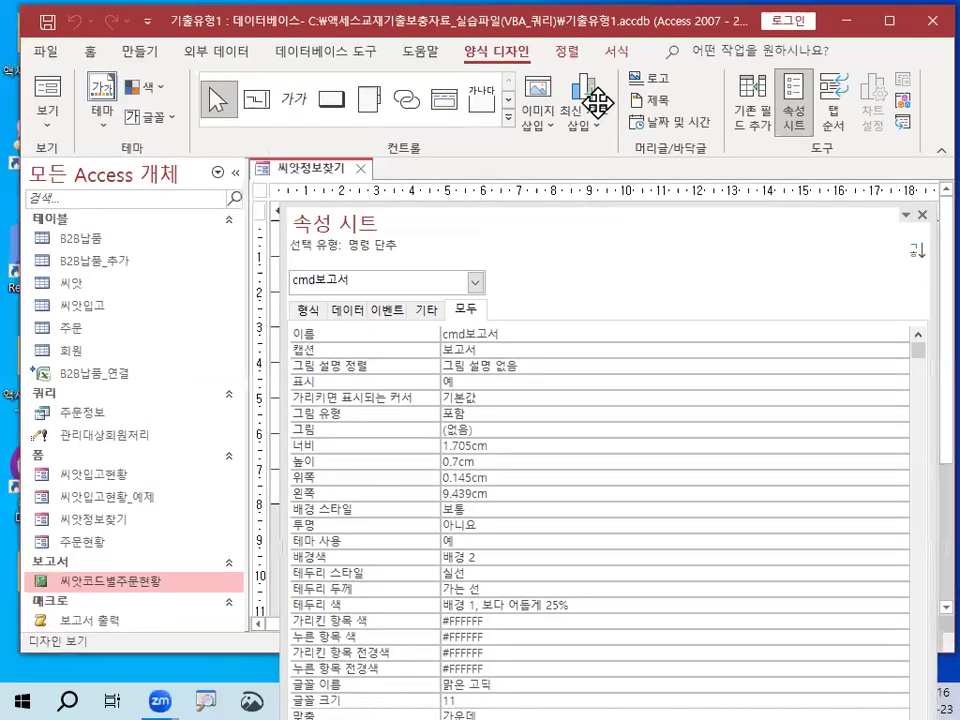
{"action": "left_click_drag", "start_coordinate": [600, 225], "coordinate": [597, 103]}
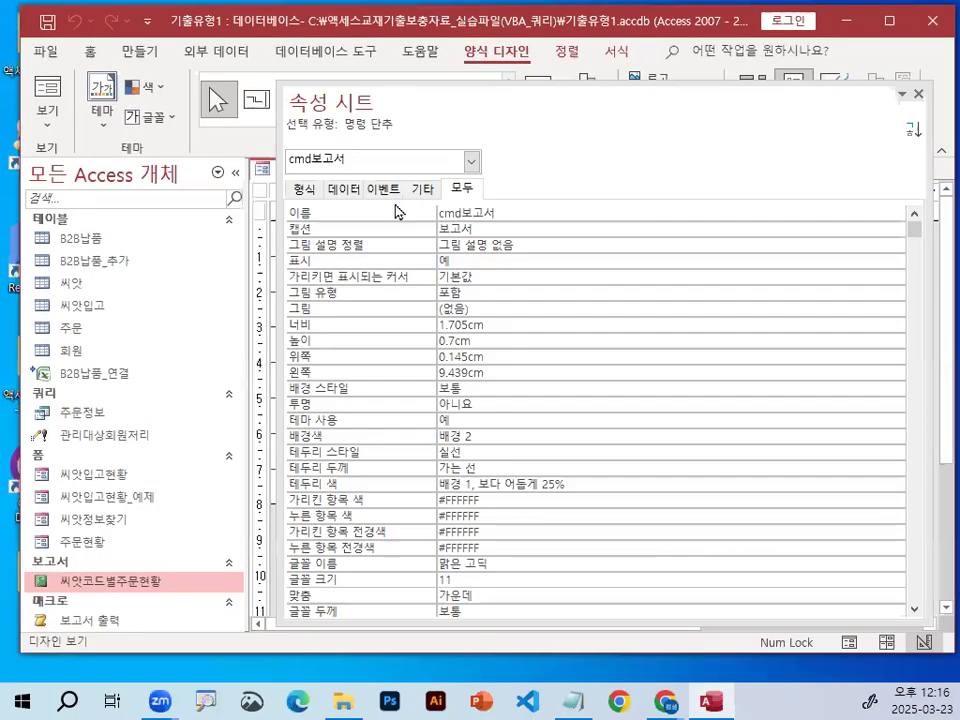
Show the 보고서 button's event properties, mark 이벤트 and On Click, and clear the marks.
{"action": "left_click", "coordinate": [385, 193]}
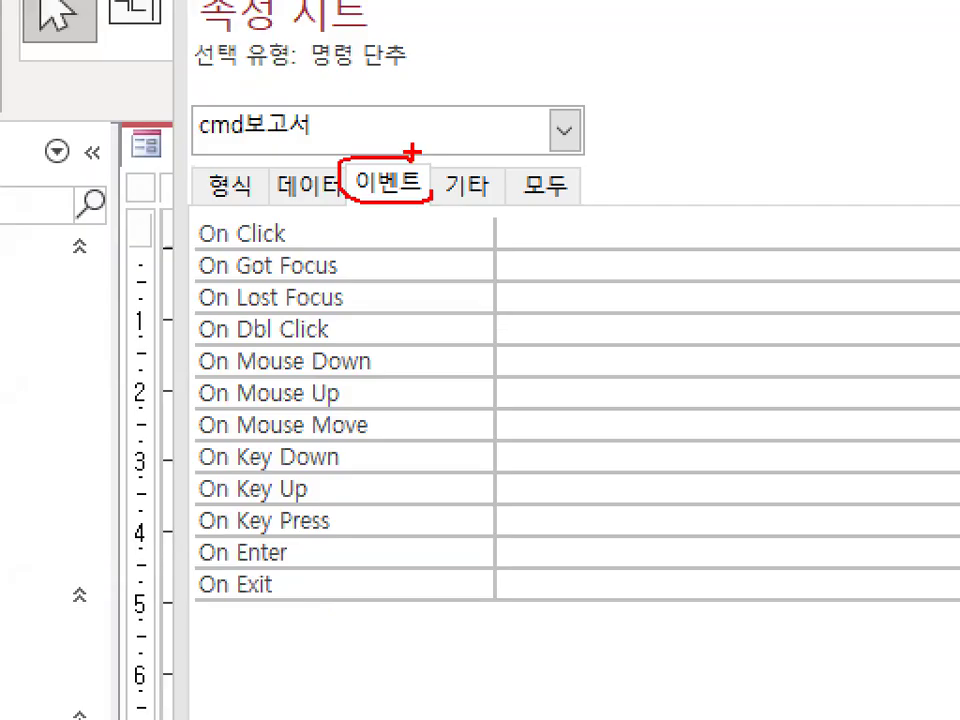
{"action": "mouse_move", "coordinate": [191, 252]}
{"action": "left_mouse_down"}
{"action": "mouse_move", "coordinate": [292, 251]}
{"action": "mouse_move", "coordinate": [343, 60]}
{"action": "left_mouse_up"}
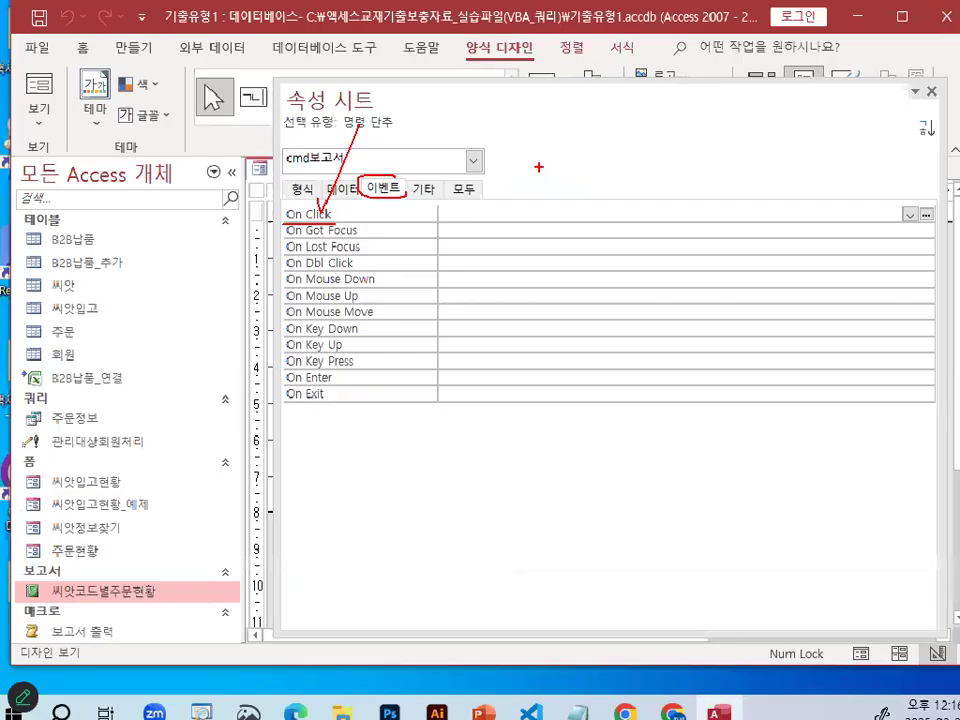
{"action": "key", "text": "Escape"}
Assign the 보고서 출력 macro to the button's On Click event, underlining its name among the choices first.
{"action": "left_click", "coordinate": [743, 234]}
{"action": "left_click", "coordinate": [917, 214]}
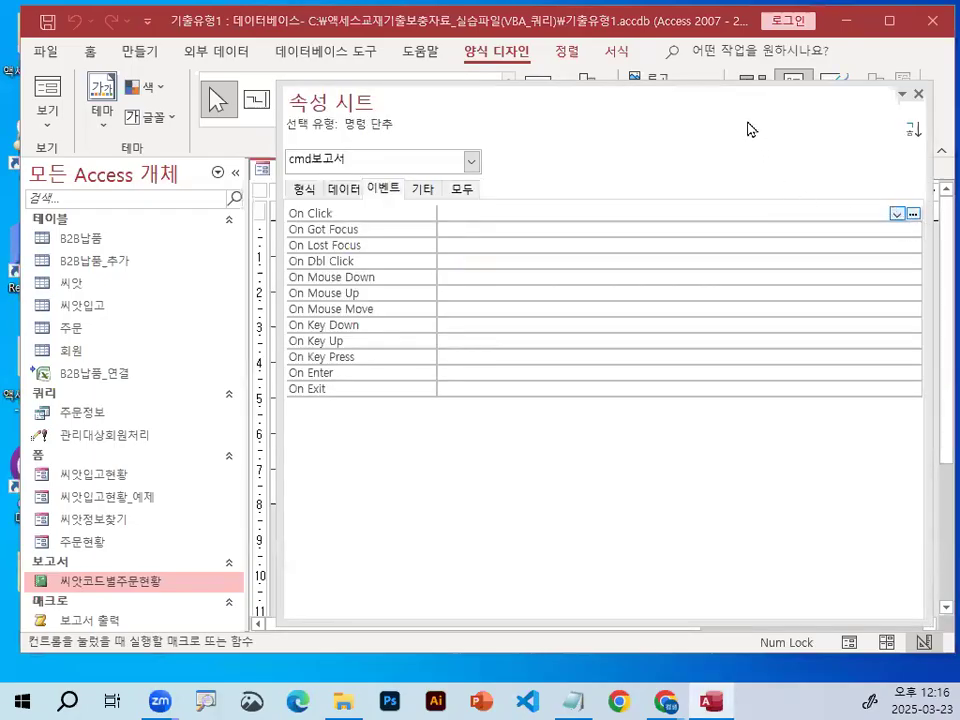
{"action": "left_click_drag", "start_coordinate": [738, 130], "coordinate": [531, 101]}
{"action": "left_click", "coordinate": [731, 214]}
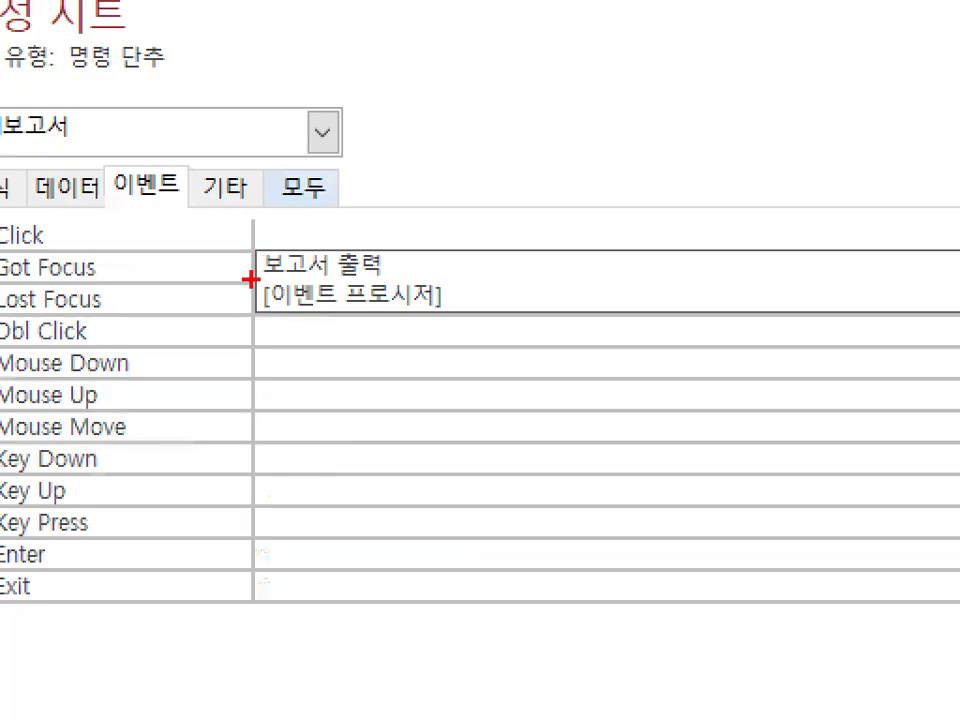
{"action": "left_click_drag", "start_coordinate": [285, 278], "coordinate": [383, 279]}
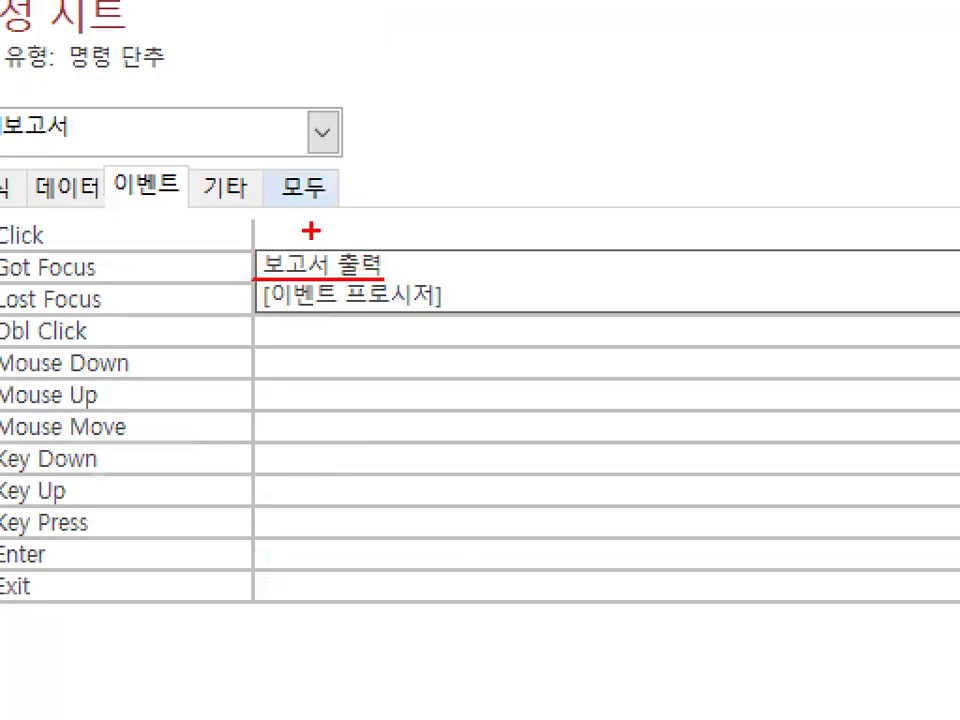
{"action": "left_click_drag", "start_coordinate": [309, 236], "coordinate": [399, 187]}
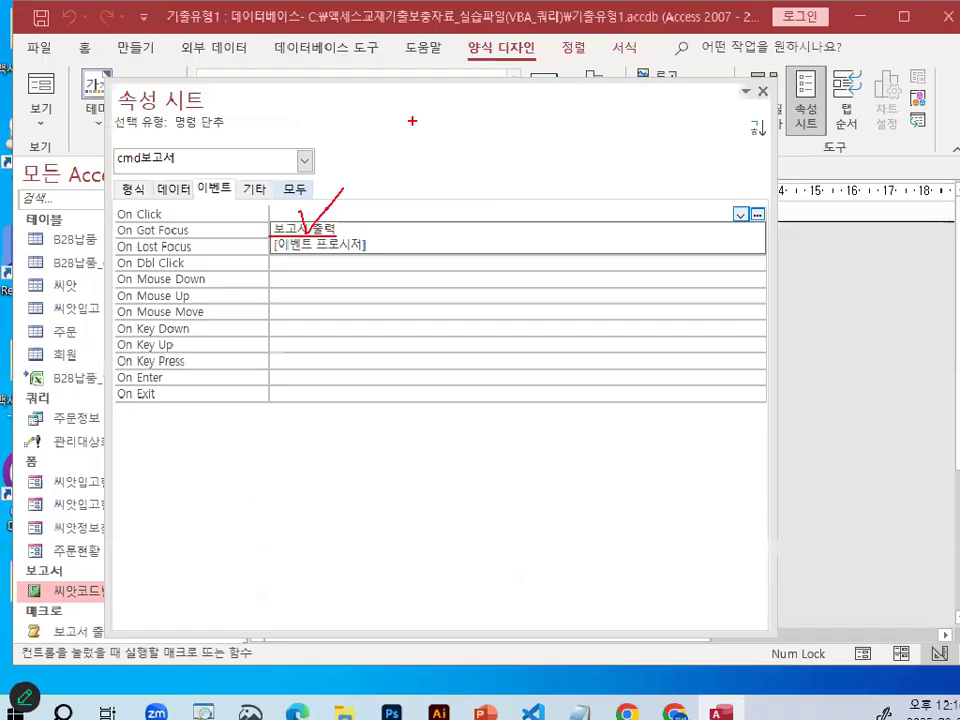
{"action": "key", "text": "Escape"}
{"action": "left_click", "coordinate": [740, 214]}
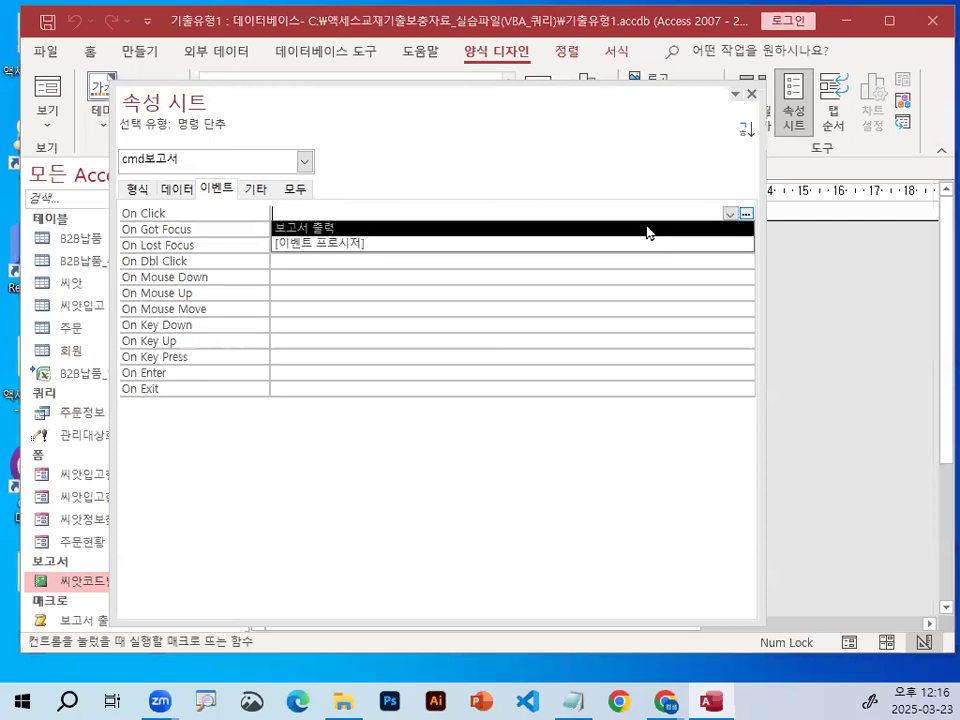
{"action": "left_click", "coordinate": [548, 230]}
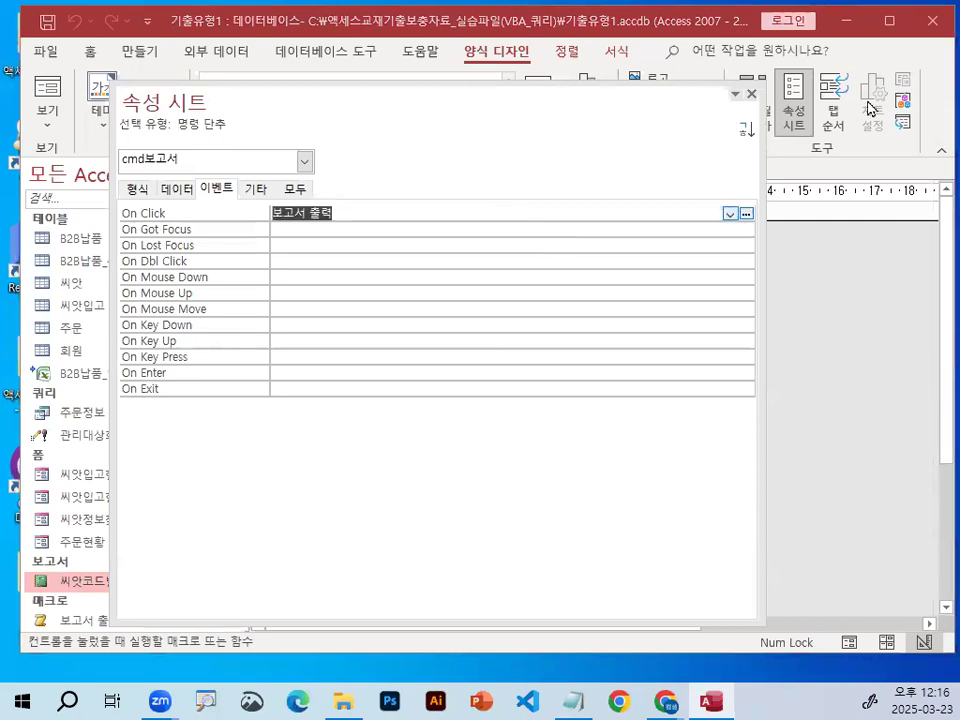
Close the property sheet, show the 씨앗정보찾기 form in form view and select its 씨앗코드 value.
{"action": "double_click", "coordinate": [515, 113]}
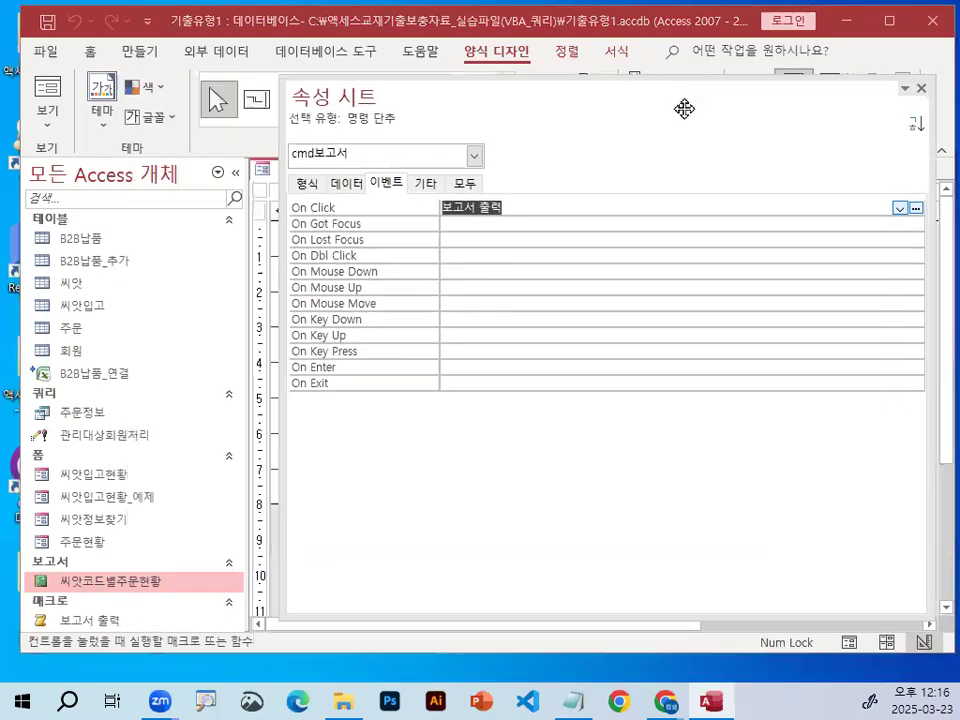
{"action": "left_click", "coordinate": [922, 89]}
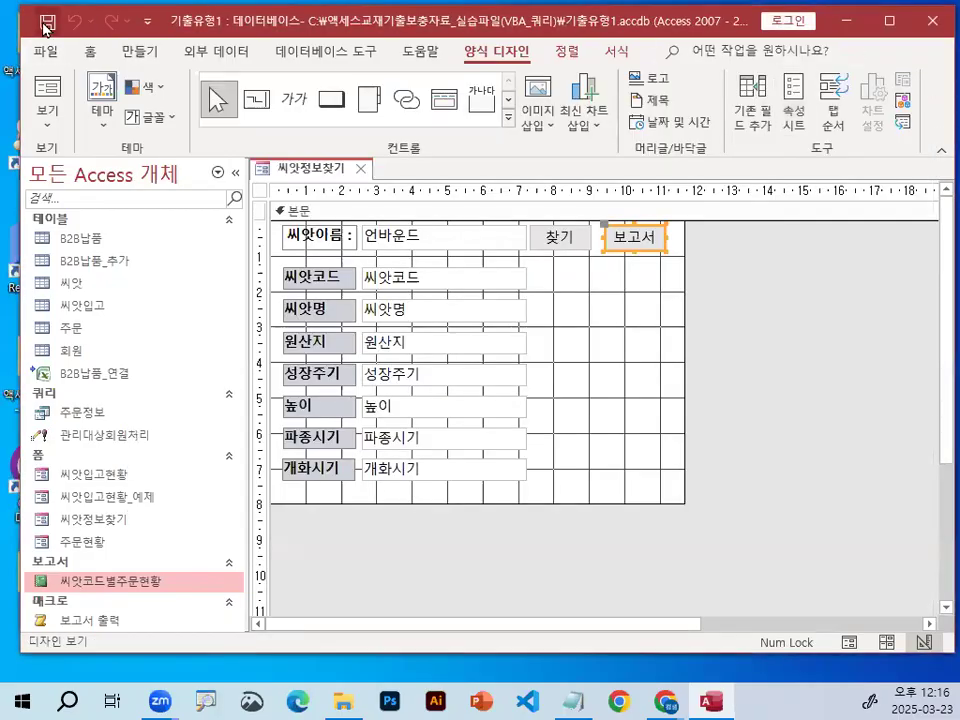
{"action": "left_click", "coordinate": [50, 88]}
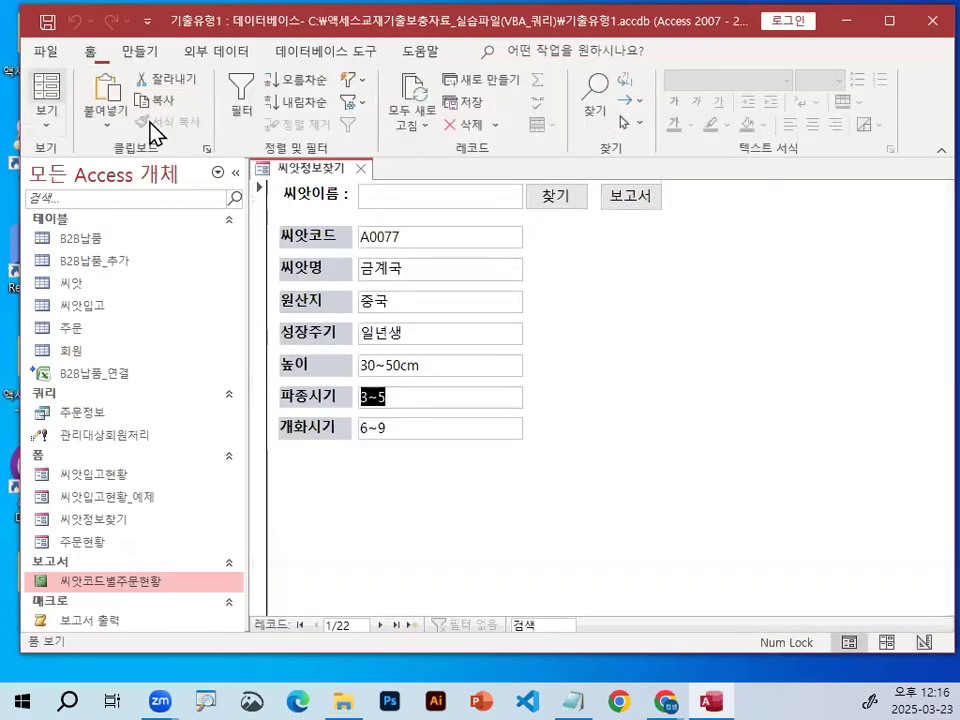
{"action": "double_click", "coordinate": [421, 236]}
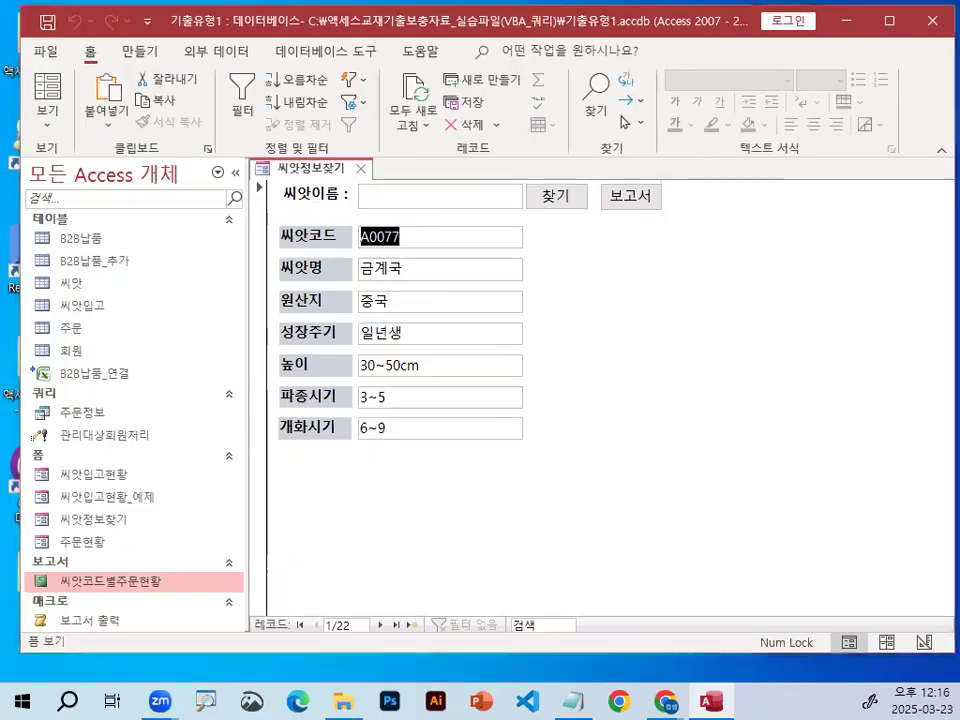
Zoom in on the form's 보고서 button, circle and check-mark it in red, and clear the marks.
{"action": "key", "text": "ctrl+1"}
{"action": "left_click", "coordinate": [624, 207]}
{"action": "mouse_move", "coordinate": [713, 202]}
{"action": "left_mouse_down"}
{"action": "mouse_move", "coordinate": [681, 214]}
{"action": "mouse_move", "coordinate": [686, 158]}
{"action": "left_mouse_up"}
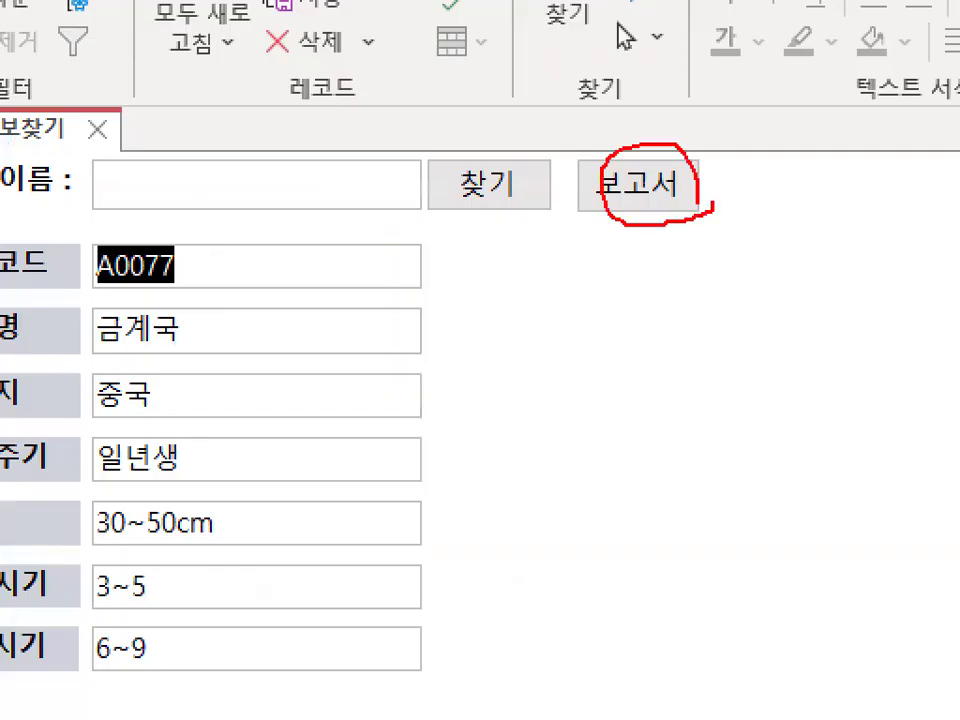
{"action": "left_click_drag", "start_coordinate": [592, 160], "coordinate": [669, 93]}
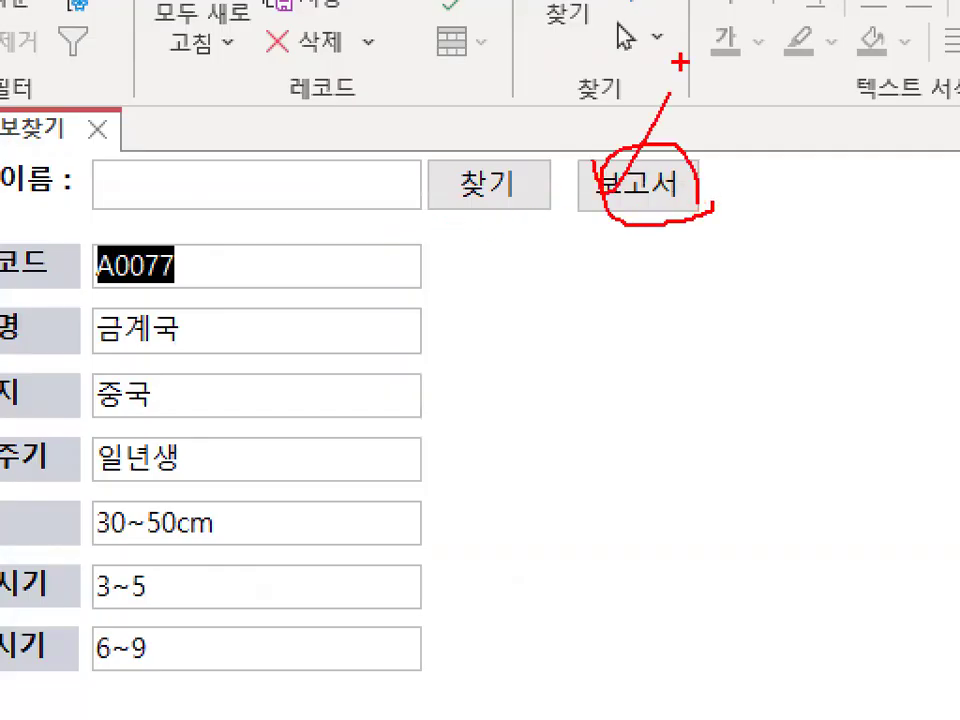
{"action": "key", "text": "Escape"}
Circle the form's 씨앗코드 value A0077, draw check marks on and beside it, and clear the marks.
{"action": "key", "text": "ctrl+1"}
{"action": "left_click", "coordinate": [361, 243]}
{"action": "mouse_move", "coordinate": [421, 230]}
{"action": "left_mouse_down"}
{"action": "mouse_move", "coordinate": [348, 240]}
{"action": "mouse_move", "coordinate": [366, 204]}
{"action": "mouse_move", "coordinate": [460, 220]}
{"action": "mouse_move", "coordinate": [456, 266]}
{"action": "left_mouse_up"}
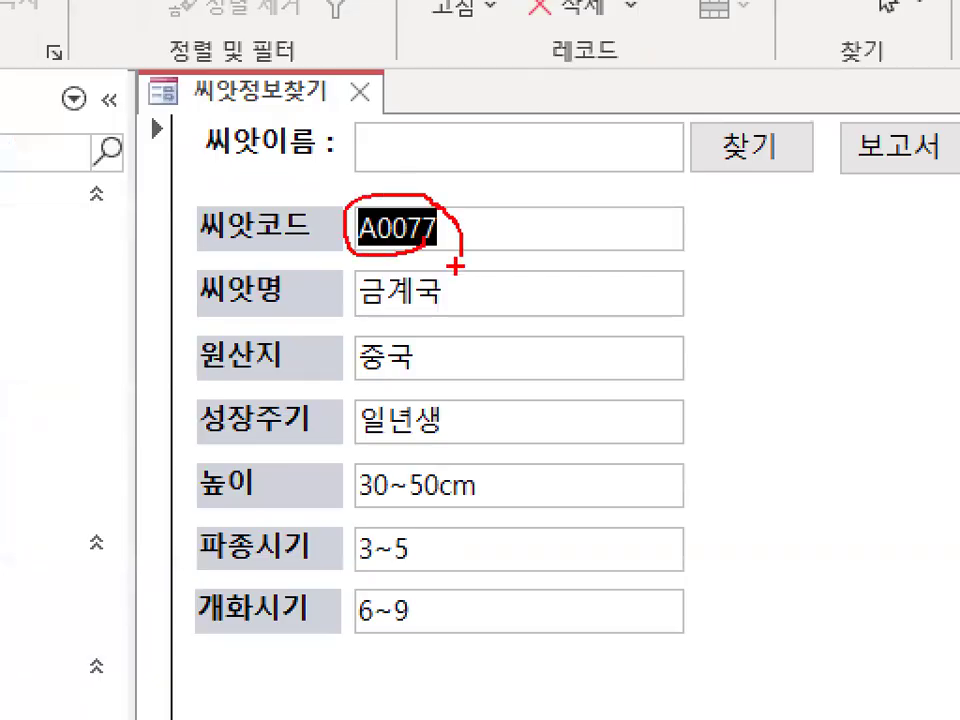
{"action": "left_click_drag", "start_coordinate": [400, 205], "coordinate": [443, 97]}
{"action": "left_click_drag", "start_coordinate": [648, 255], "coordinate": [765, 150]}
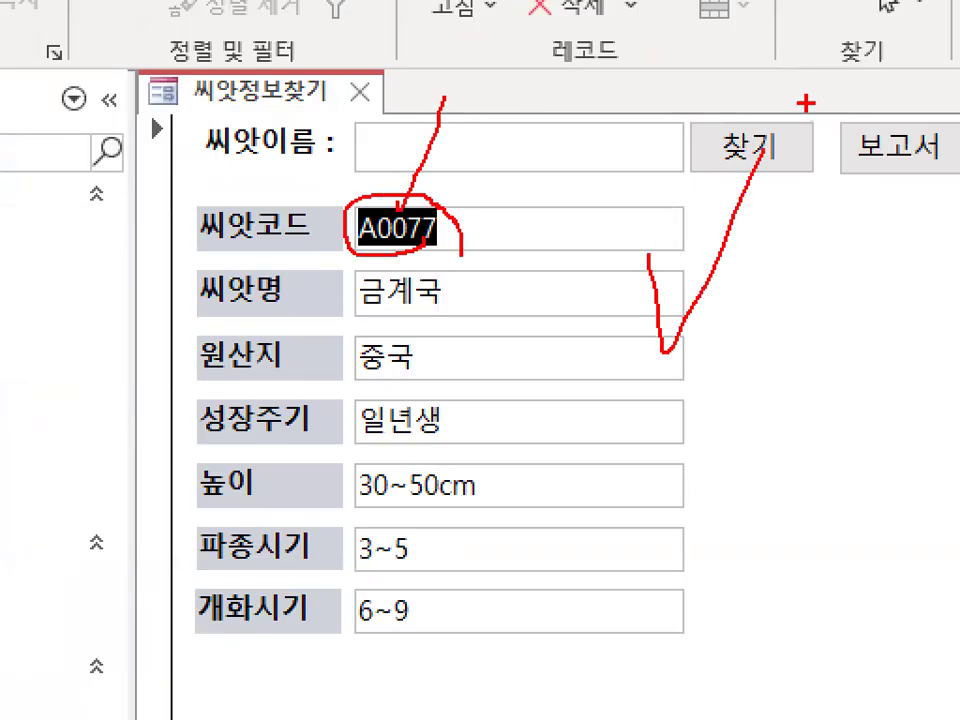
{"action": "key", "text": "Escape"}
Run the form's 보고서 button, enlarge the report preview, and circle and underline the 씨앗코드 value A0077.
{"action": "left_click", "coordinate": [637, 208]}
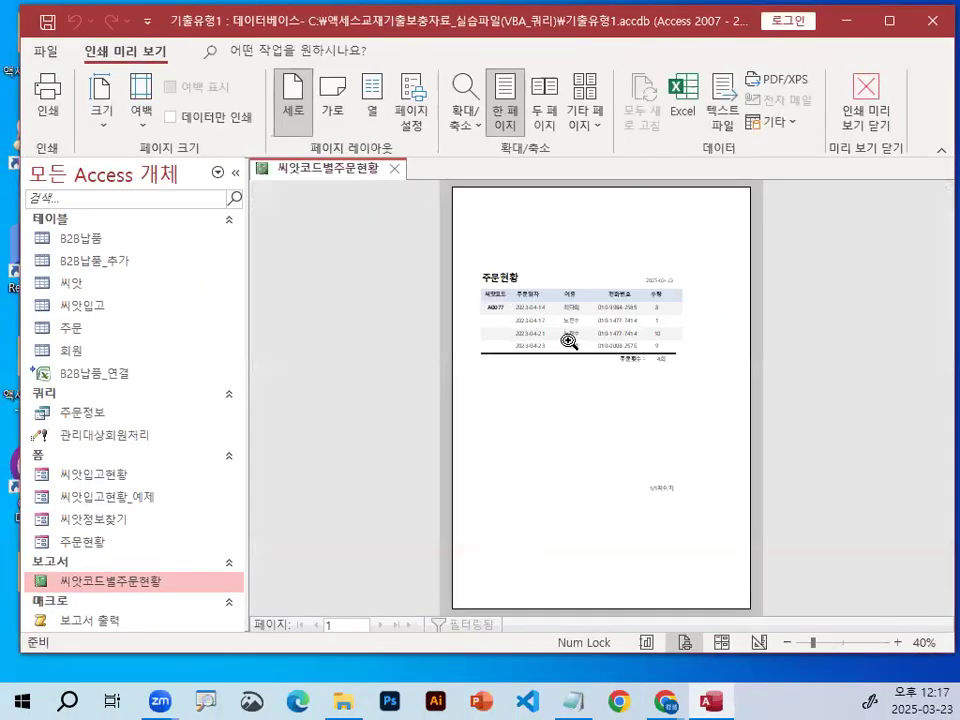
{"action": "left_click", "coordinate": [568, 341]}
{"action": "key", "text": "ctrl+1"}
{"action": "left_click_drag", "start_coordinate": [345, 296], "coordinate": [430, 294]}
{"action": "mouse_move", "coordinate": [335, 293]}
{"action": "left_mouse_down"}
{"action": "mouse_move", "coordinate": [327, 252]}
{"action": "mouse_move", "coordinate": [430, 290]}
{"action": "left_mouse_up"}
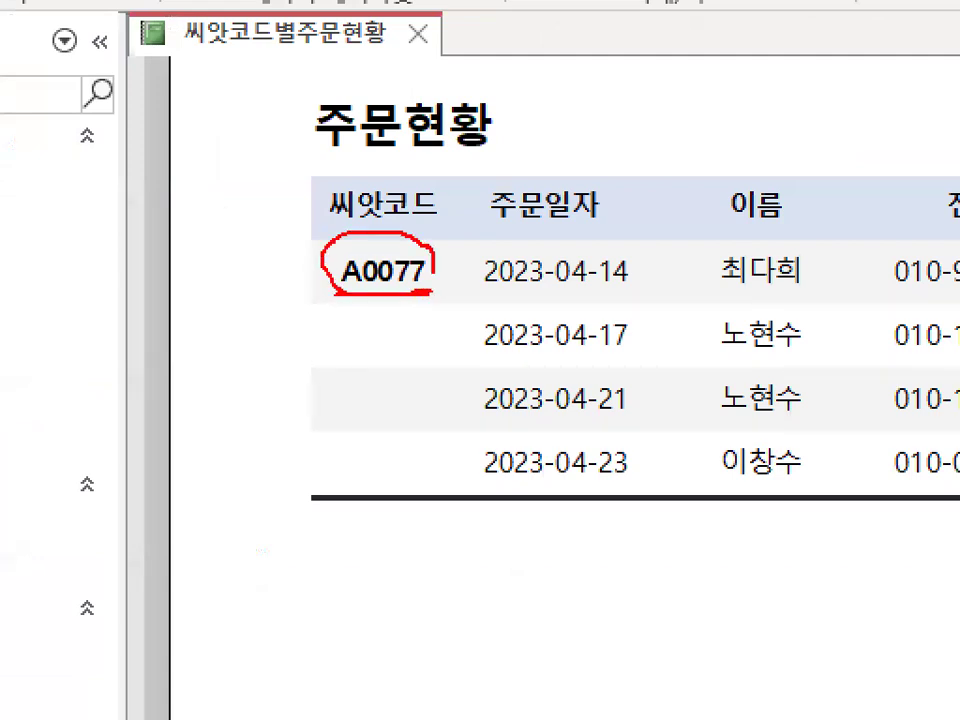
Circle the report preview's page navigation controls and its page number, and clear the marks.
{"action": "scroll", "coordinate": [358, 190], "scroll_direction": "down", "scroll_amount": 2}
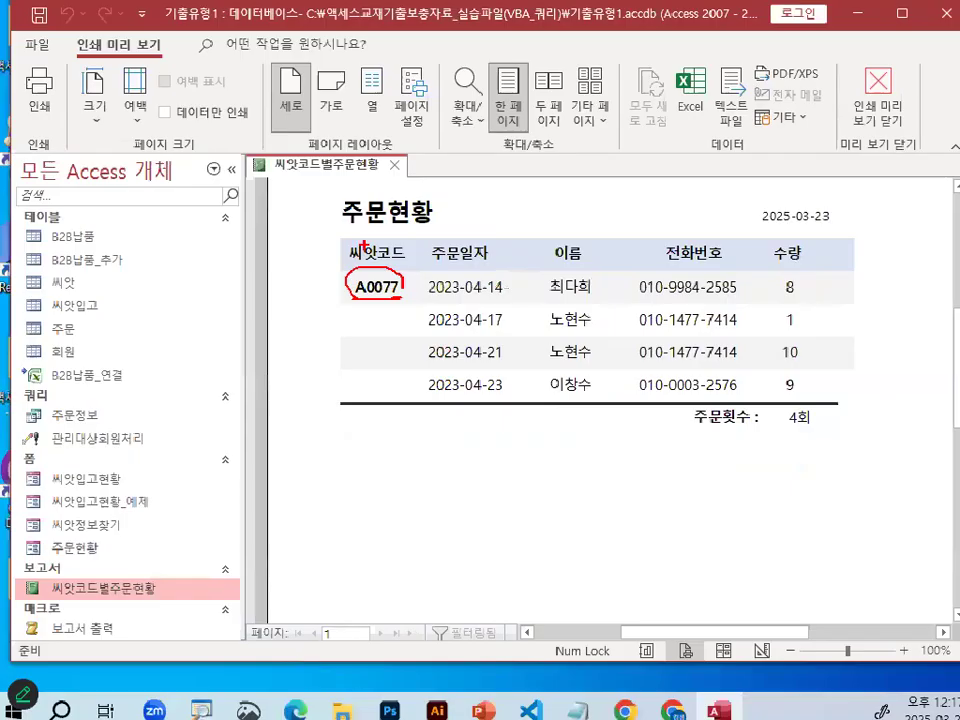
{"action": "scroll", "coordinate": [376, 658], "scroll_direction": "up", "scroll_amount": 2}
{"action": "mouse_move", "coordinate": [537, 601]}
{"action": "left_mouse_down"}
{"action": "mouse_move", "coordinate": [300, 456]}
{"action": "mouse_move", "coordinate": [573, 565]}
{"action": "left_mouse_up"}
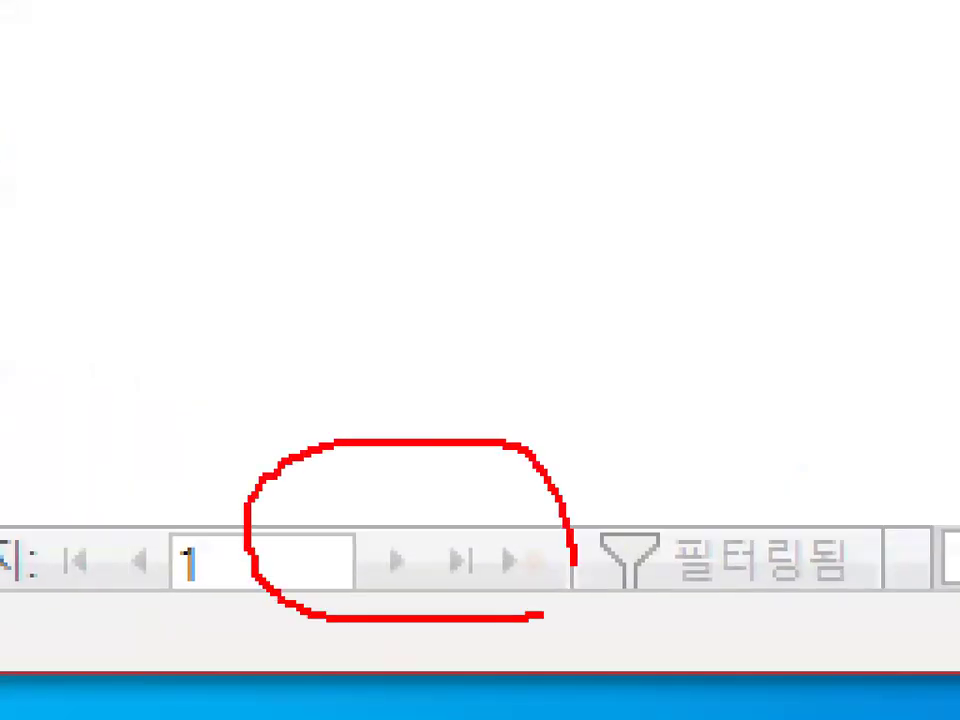
{"action": "mouse_move", "coordinate": [255, 598]}
{"action": "left_mouse_down"}
{"action": "mouse_move", "coordinate": [200, 614]}
{"action": "mouse_move", "coordinate": [256, 540]}
{"action": "mouse_move", "coordinate": [240, 478]}
{"action": "mouse_move", "coordinate": [275, 585]}
{"action": "left_mouse_up"}
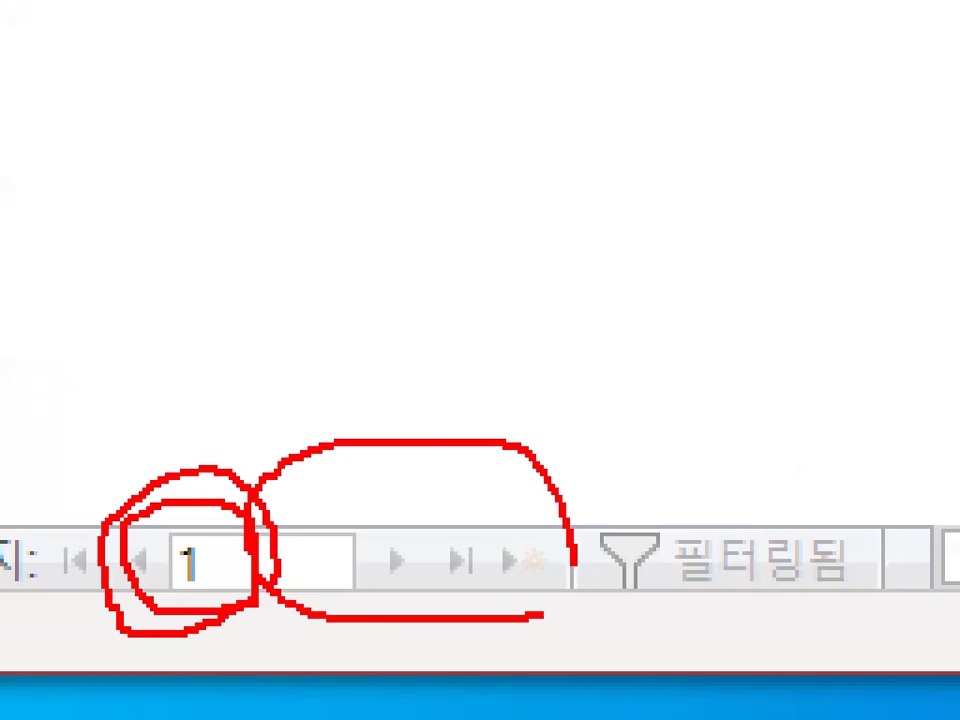
{"action": "key", "text": "Escape"}
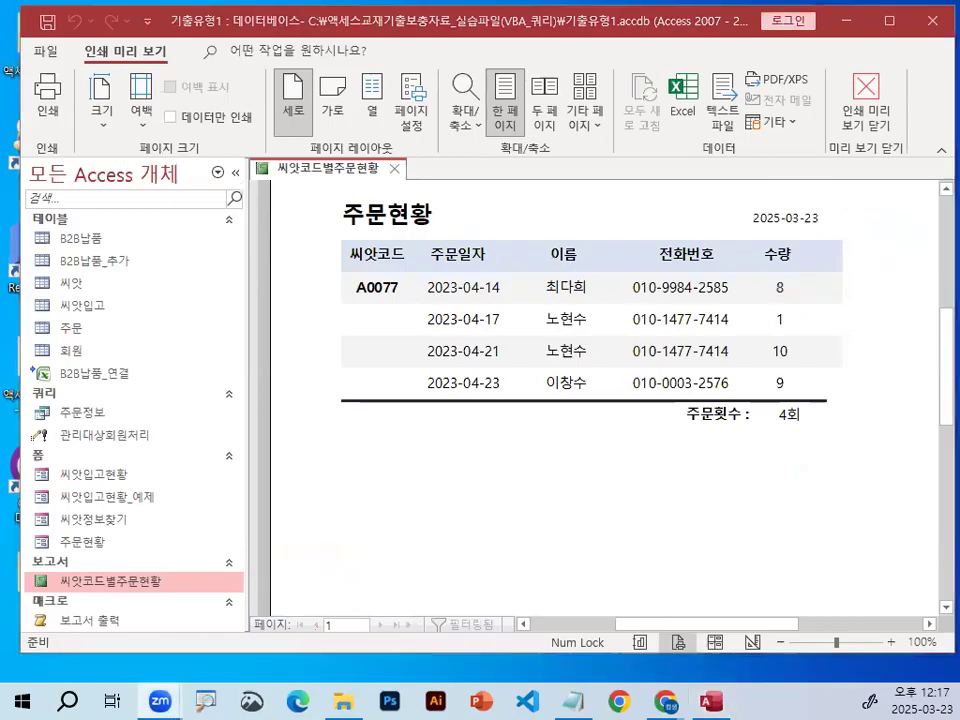
Minimize the Notepad notes, close the 보고서 출력 macro and open the 씨앗정보찾기 form in design view.
{"action": "key", "text": "alt+Tab"}
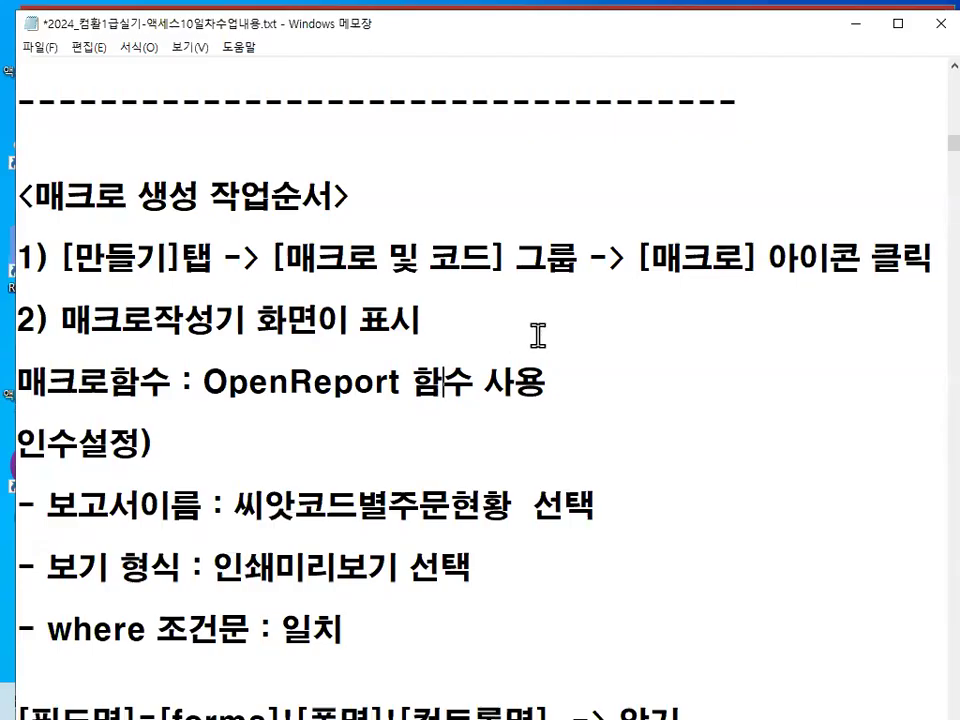
{"action": "left_click", "coordinate": [855, 24]}
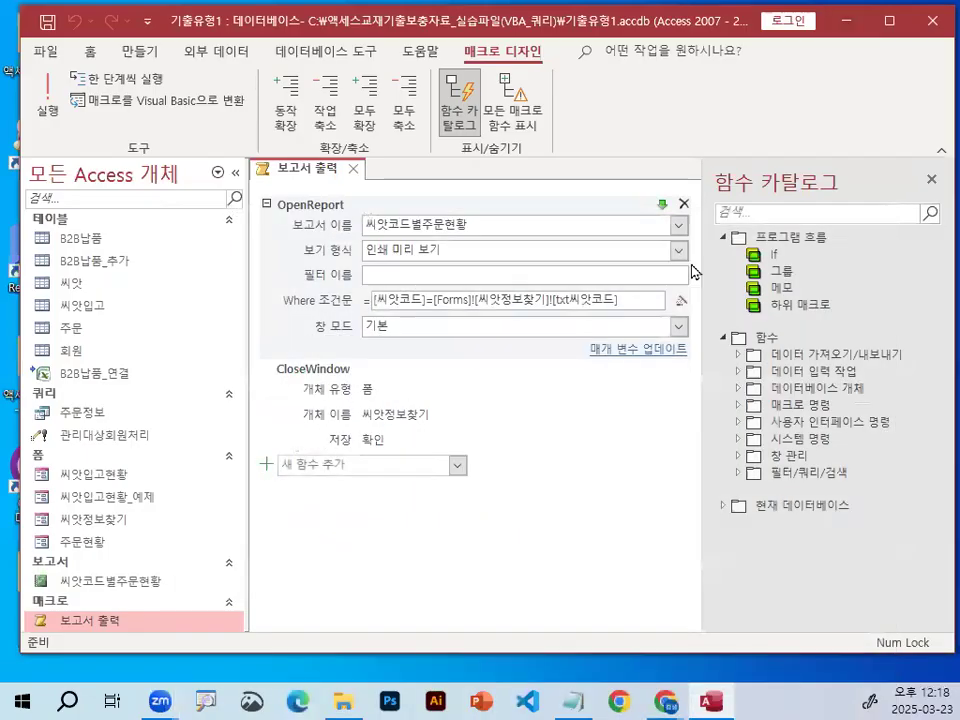
{"action": "left_click", "coordinate": [352, 168]}
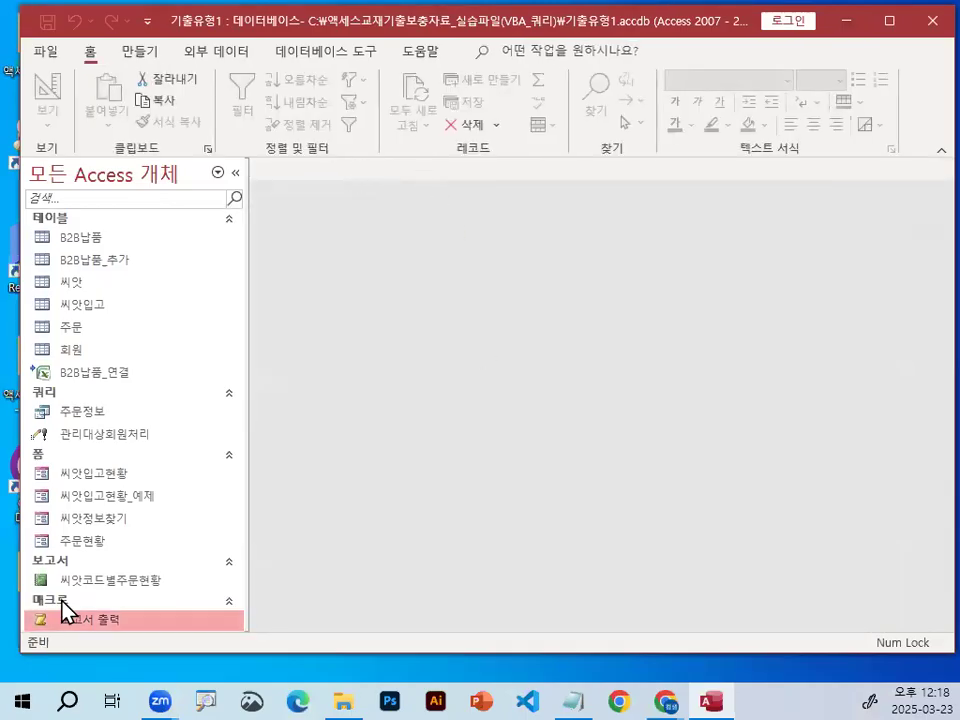
{"action": "right_click", "coordinate": [97, 524]}
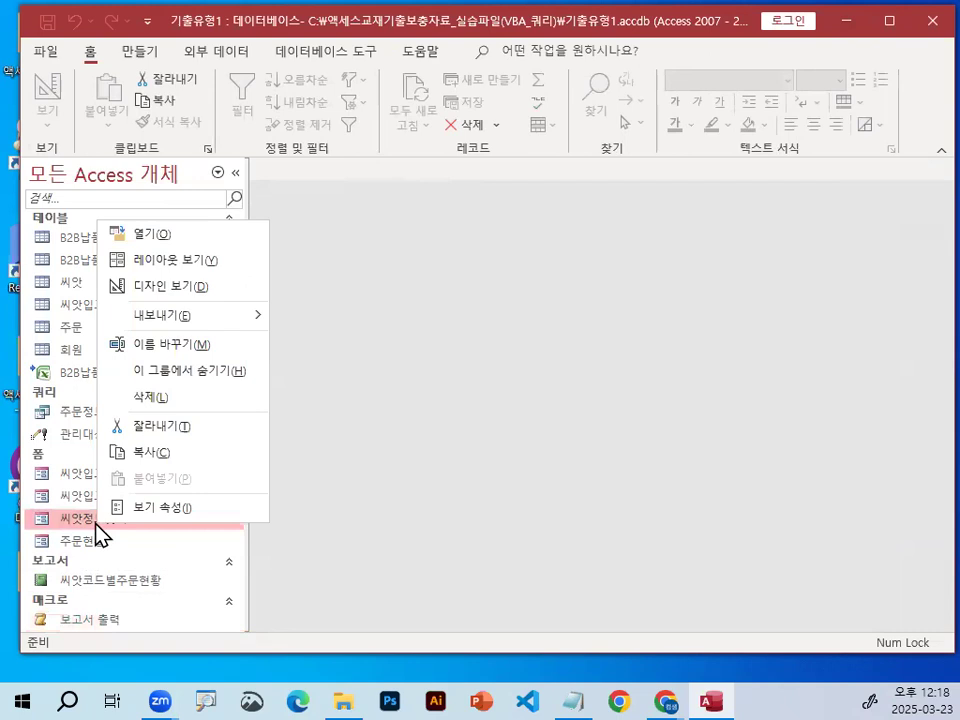
{"action": "left_click", "coordinate": [192, 287]}
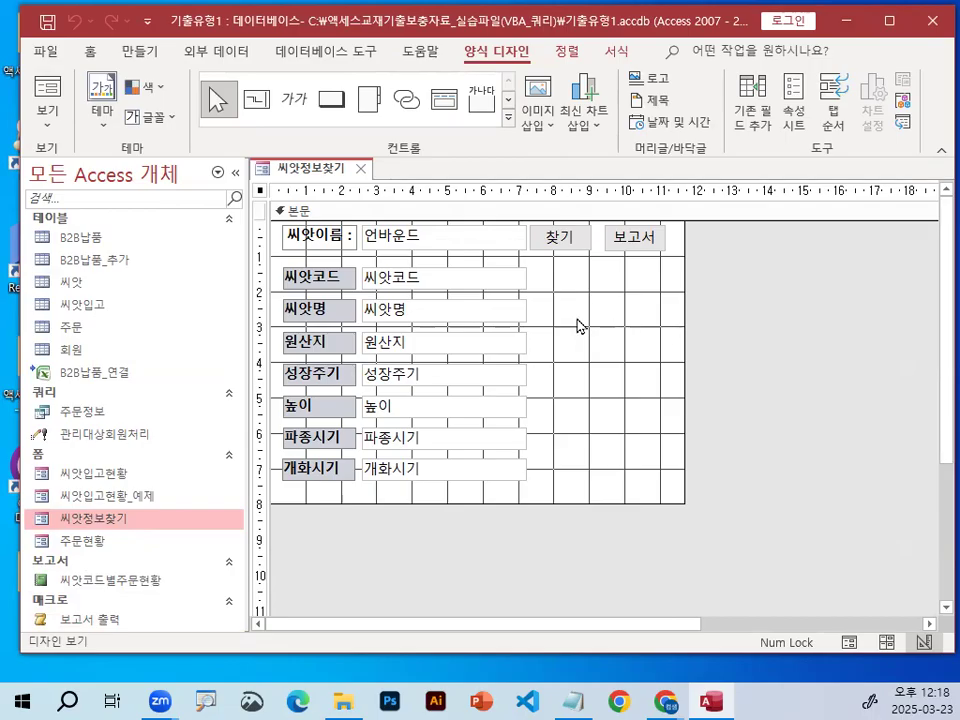
Circle and check-mark the form's 찾기 button, and clear the marks.
{"action": "mouse_move", "coordinate": [582, 240]}
{"action": "left_mouse_down"}
{"action": "mouse_move", "coordinate": [489, 238]}
{"action": "mouse_move", "coordinate": [537, 232]}
{"action": "left_mouse_up"}
{"action": "mouse_move", "coordinate": [516, 145]}
{"action": "left_mouse_down"}
{"action": "mouse_move", "coordinate": [561, 150]}
{"action": "mouse_move", "coordinate": [582, 65]}
{"action": "left_mouse_up"}
{"action": "key", "text": "Escape"}
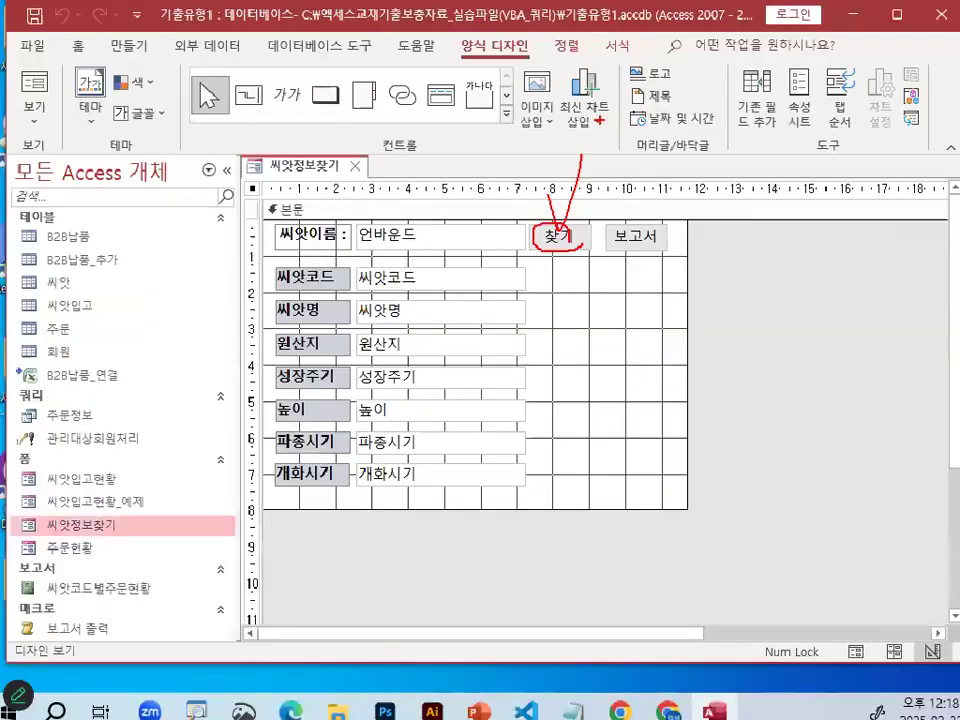
Select the unbound text box beside the 씨앗이름 label, circle it in red, and clear the mark.
{"action": "left_click", "coordinate": [438, 253]}
{"action": "left_click", "coordinate": [436, 241]}
{"action": "key", "text": "ctrl+1"}
{"action": "left_click_drag", "start_coordinate": [473, 231], "coordinate": [484, 260]}
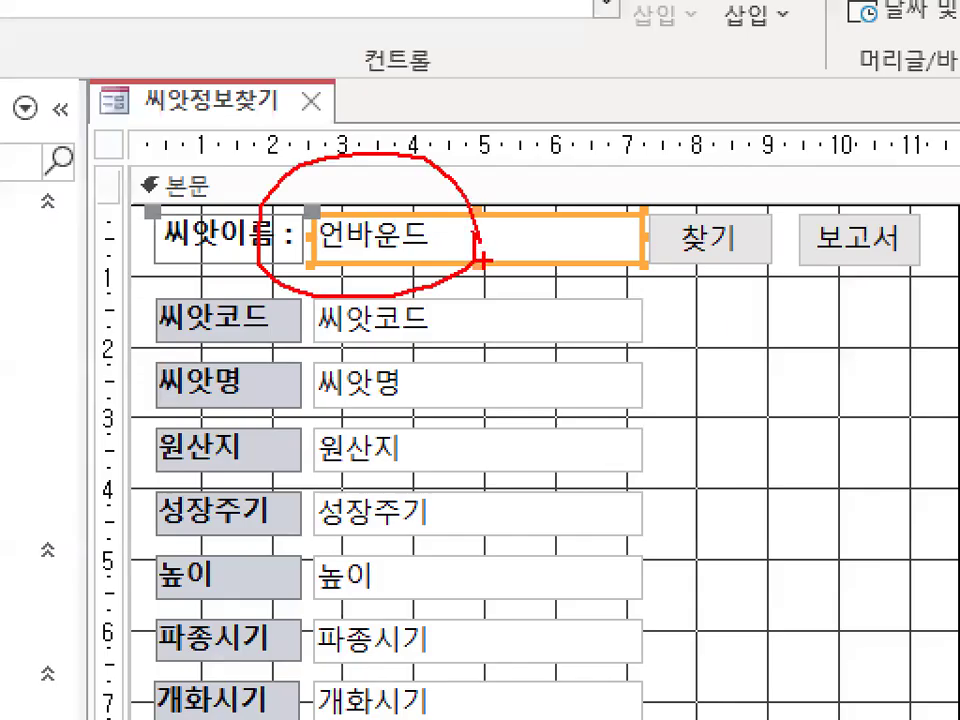
{"action": "key", "text": "Escape"}
Open the unbound text box's property sheet, narrow its window and move it clear of the form's fields.
{"action": "left_click", "coordinate": [797, 133]}
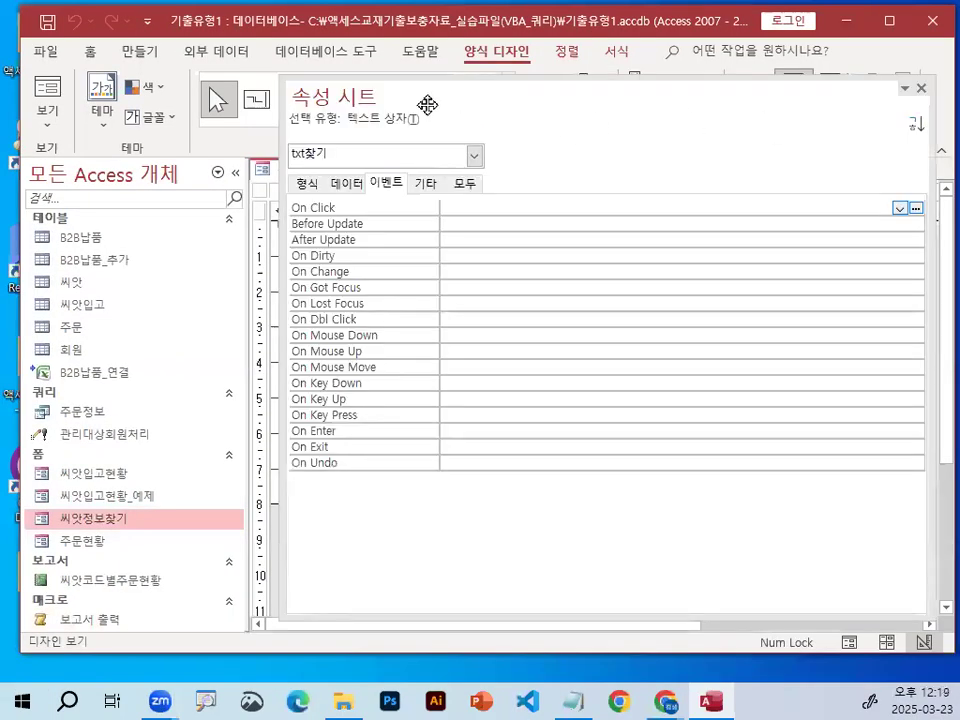
{"action": "left_click_drag", "start_coordinate": [283, 119], "coordinate": [596, 126]}
{"action": "left_click_drag", "start_coordinate": [739, 103], "coordinate": [800, 252]}
Circle the control name txt찾기, check-mark the unbound text box, clear the marks and move the property sheet fully into view.
{"action": "key", "text": "ctrl+1"}
{"action": "left_click", "coordinate": [656, 301]}
{"action": "mouse_move", "coordinate": [726, 282]}
{"action": "left_mouse_down"}
{"action": "mouse_move", "coordinate": [640, 300]}
{"action": "mouse_move", "coordinate": [728, 269]}
{"action": "left_mouse_up"}
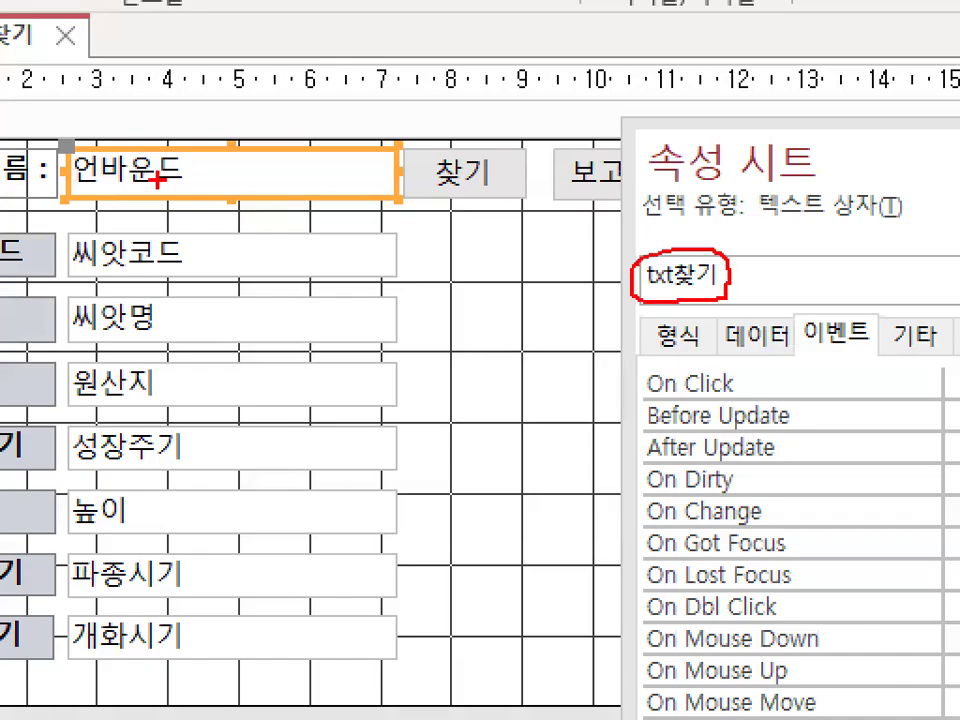
{"action": "left_click_drag", "start_coordinate": [126, 151], "coordinate": [207, 75]}
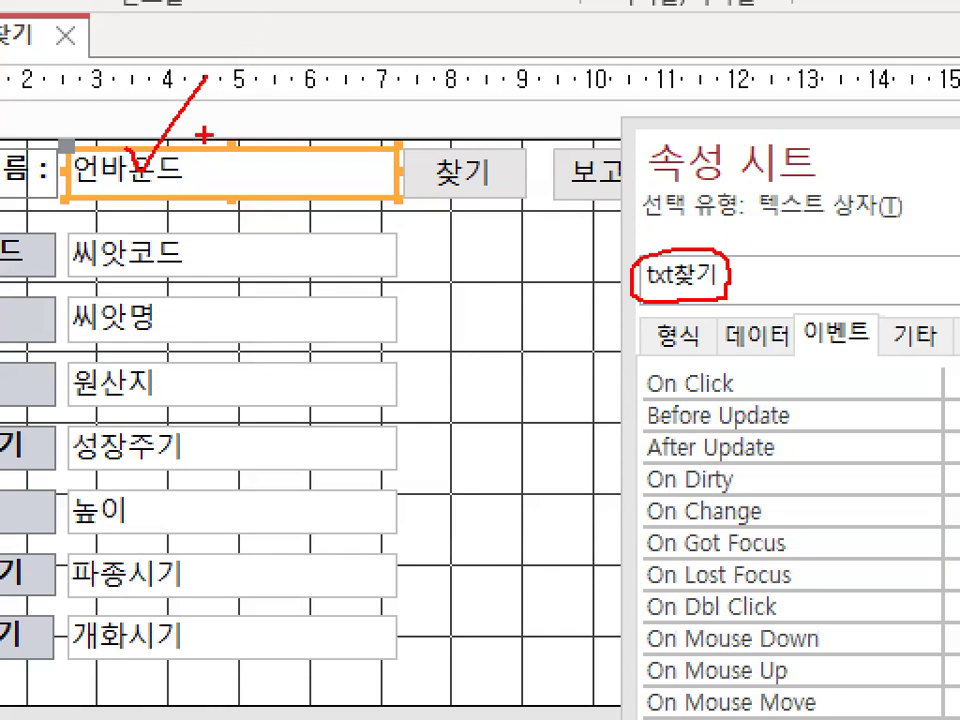
{"action": "left_click_drag", "start_coordinate": [207, 140], "coordinate": [253, 93]}
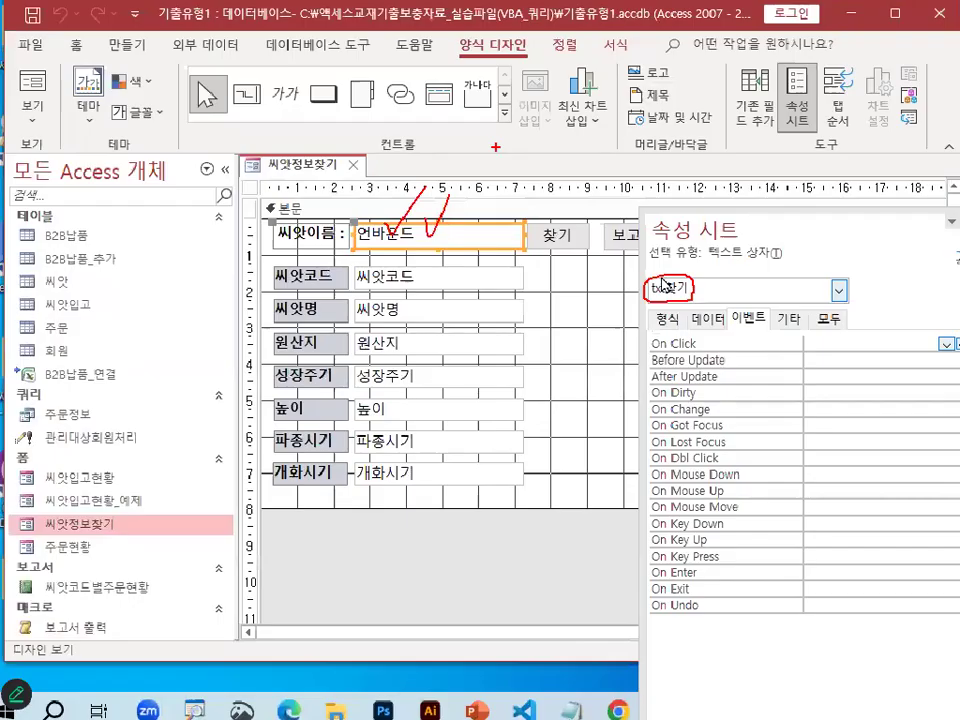
{"action": "key", "text": "Escape"}
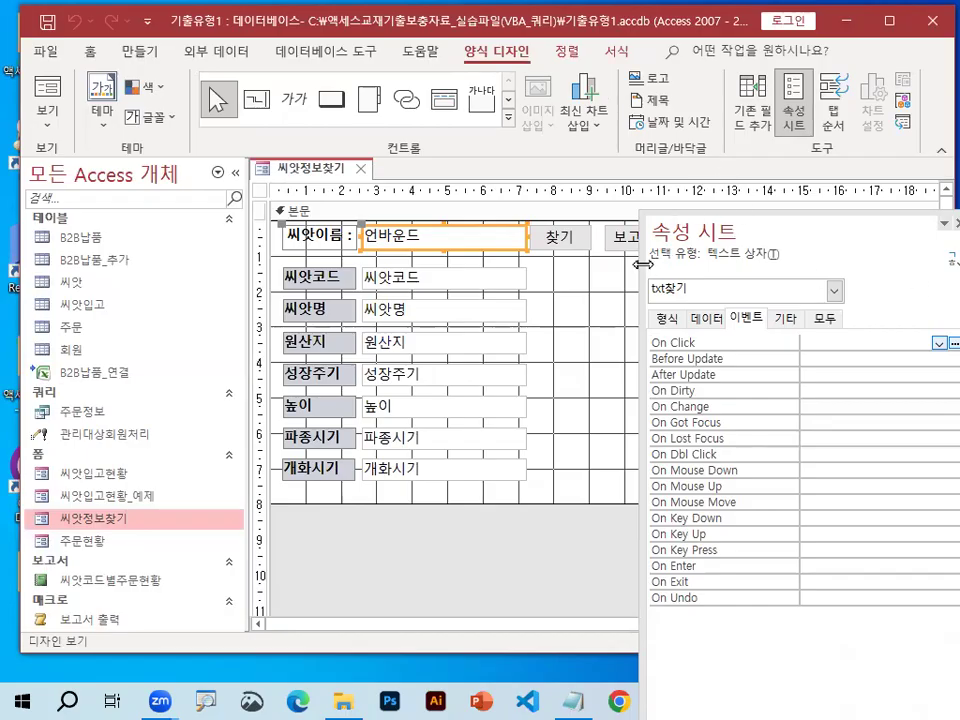
{"action": "left_click_drag", "start_coordinate": [782, 238], "coordinate": [746, 79]}
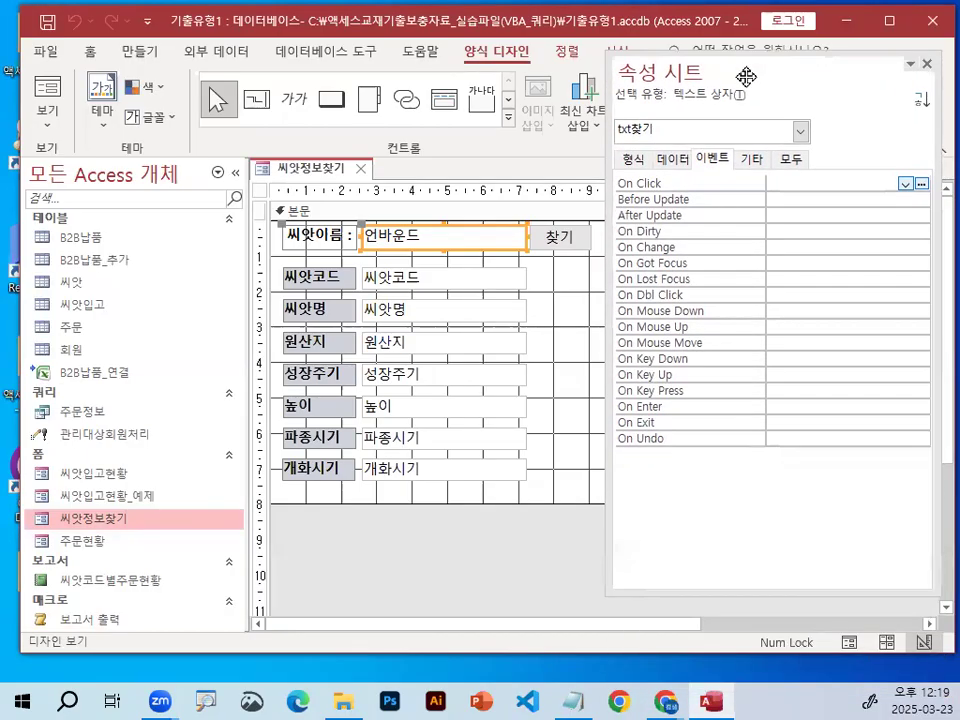
Switch to the Notepad notes and insert a block of blank lines above the 기출문제1) heading.
{"action": "left_click", "coordinate": [574, 698]}
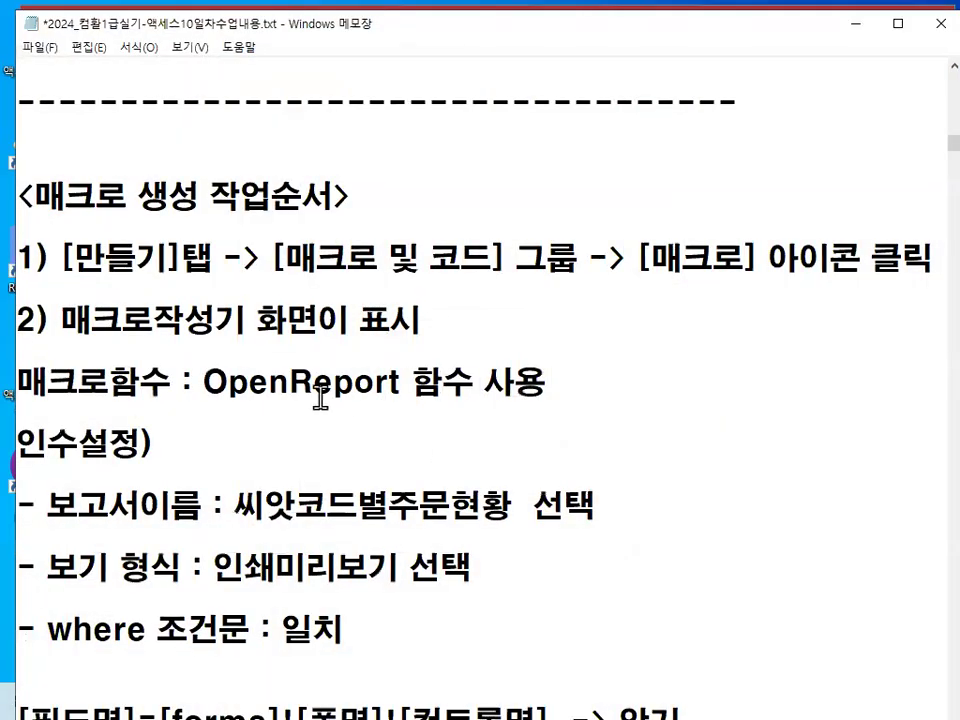
{"action": "scroll", "coordinate": [320, 397], "scroll_direction": "down", "scroll_amount": 9}
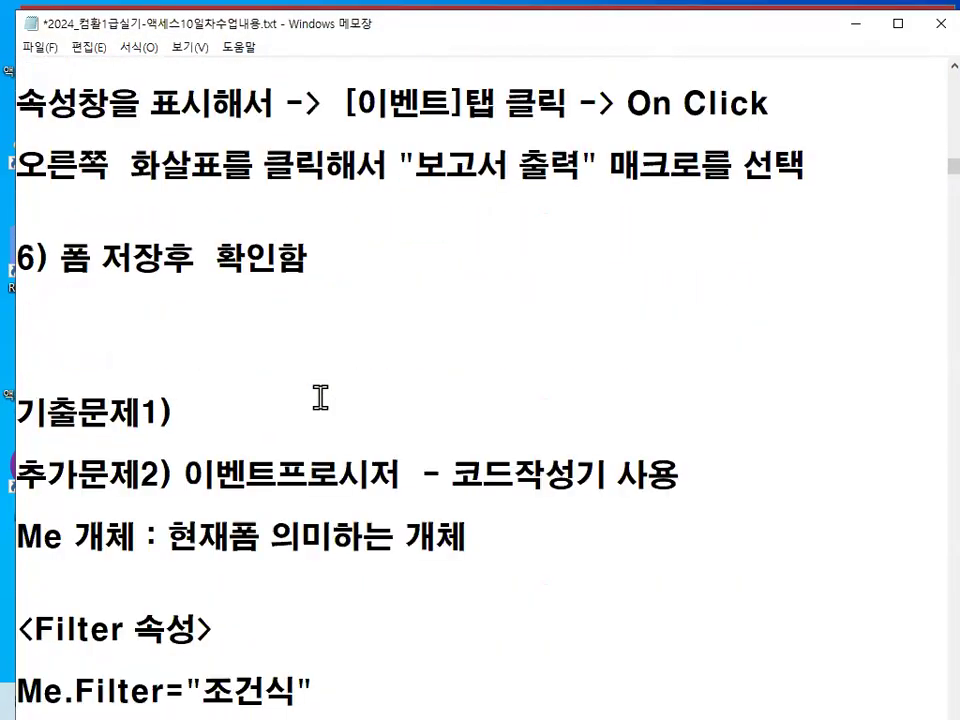
{"action": "left_click", "coordinate": [303, 380]}
{"action": "key", "text": "Return"}
{"action": "key", "text": "Return"}
{"action": "key", "text": "Return"}
{"action": "key", "text": "Return"}
{"action": "key", "text": "Return"}
{"action": "key", "text": "Return"}
{"action": "key", "text": "Return"}
{"action": "key", "text": "Return"}
{"action": "key", "text": "Return"}
{"action": "key", "text": "Return"}
{"action": "key", "text": "Return"}
{"action": "key", "text": "Return"}
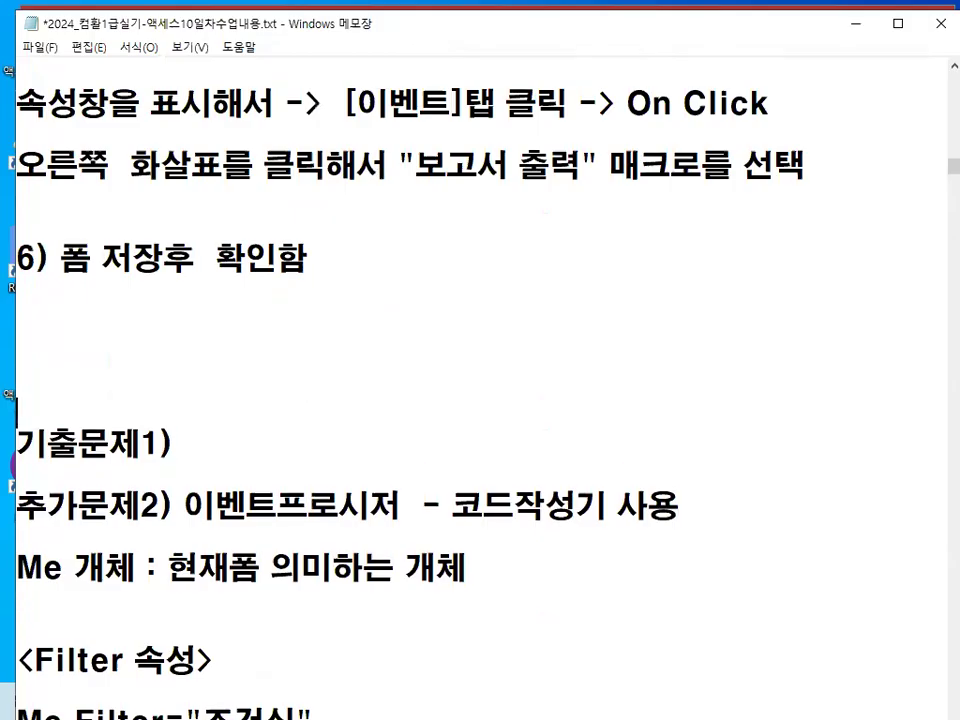
Add a dashed separator line below the note 6) 폼 저장후 확인함.
{"action": "key", "text": "Up"}
{"action": "key", "text": "Up"}
{"action": "key", "text": "Up"}
{"action": "key", "text": "Up"}
{"action": "key", "text": "Up"}
{"action": "key", "text": "Up"}
{"action": "key", "text": "Up"}
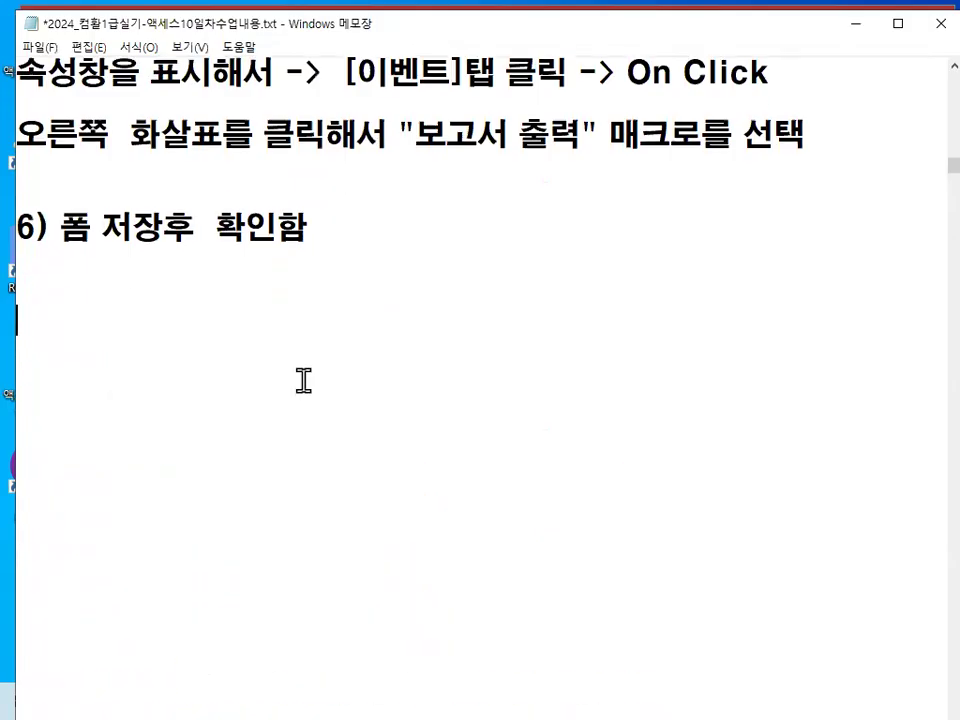
{"action": "type", "text": "----------------------------------------"}
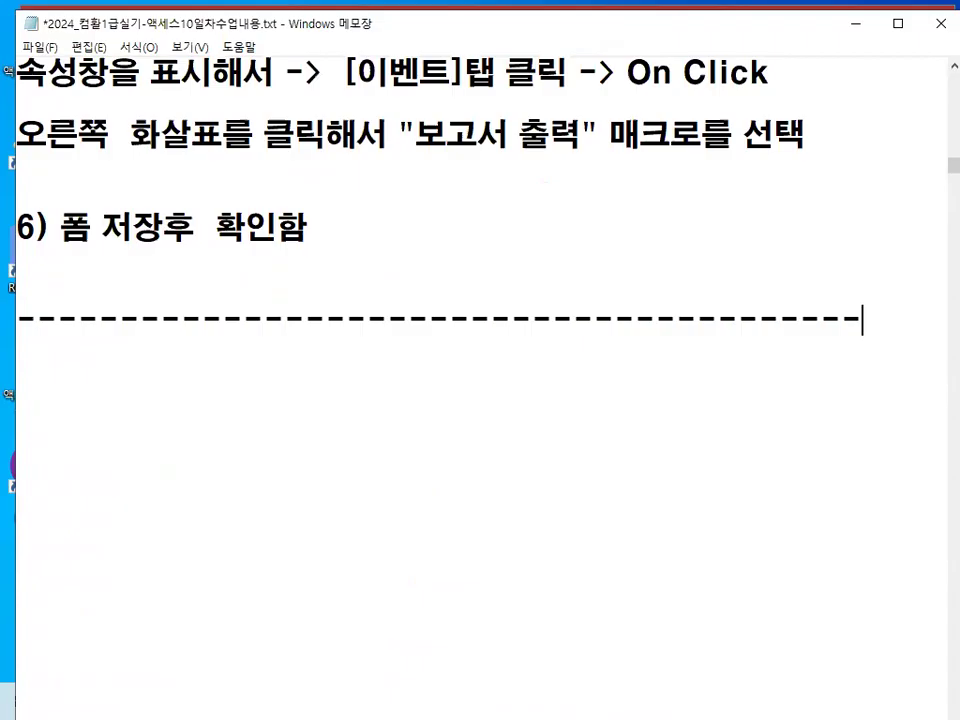
Find the notes on entering where conditions for macros, covering the 일치 and 포함 forms.
{"action": "scroll", "coordinate": [933, 155], "scroll_direction": "up", "scroll_amount": 7}
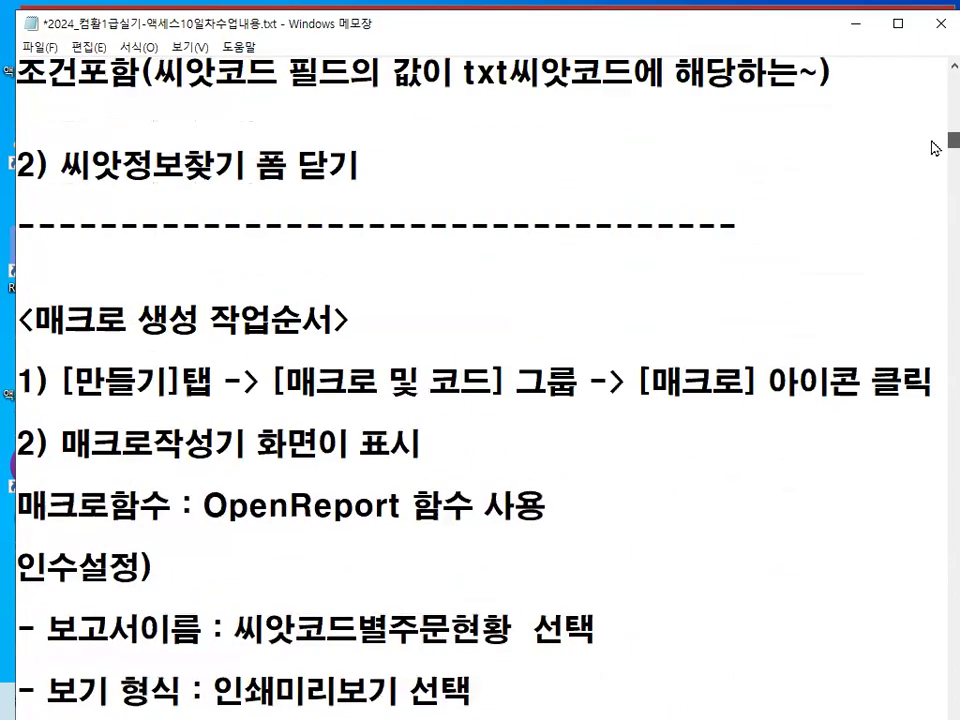
{"action": "scroll", "coordinate": [933, 148], "scroll_direction": "up", "scroll_amount": 10}
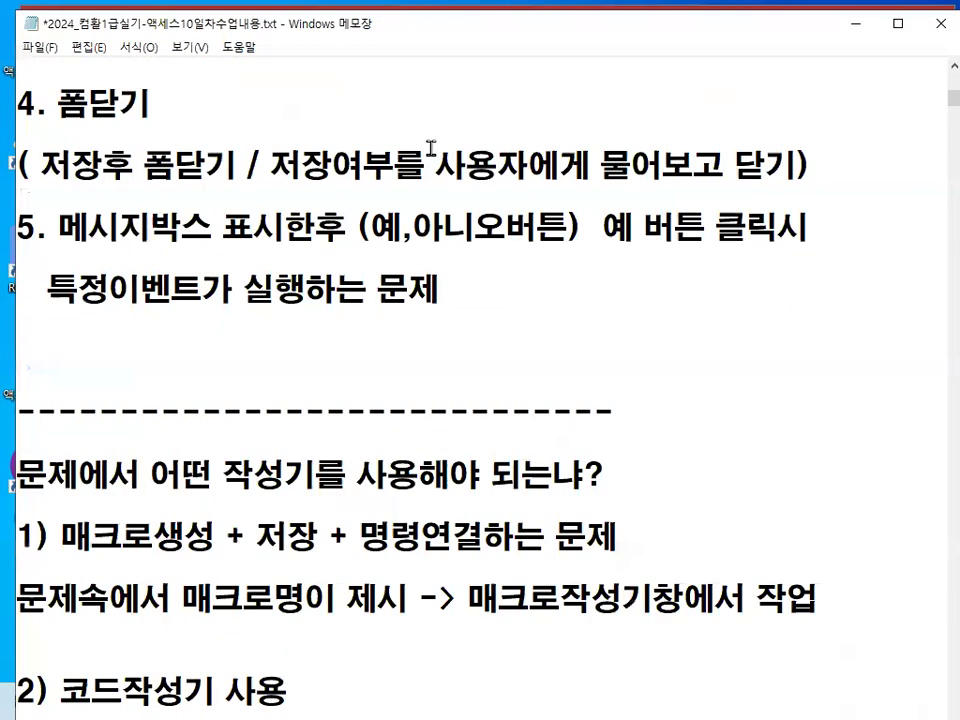
{"action": "scroll", "coordinate": [430, 148], "scroll_direction": "down", "scroll_amount": 3}
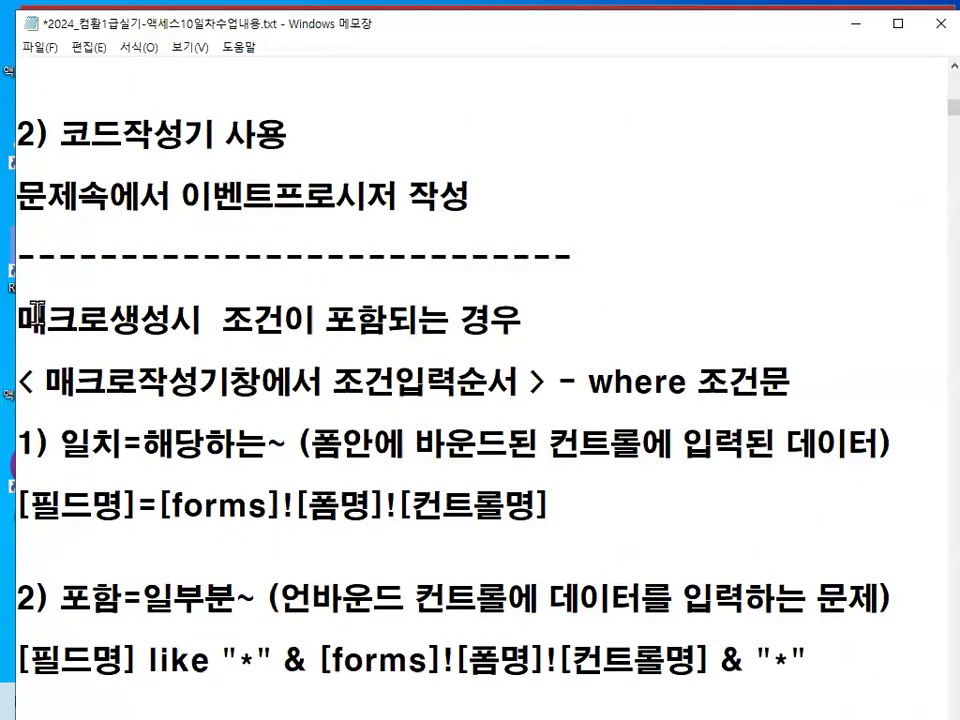
{"action": "scroll", "coordinate": [146, 321], "scroll_direction": "up", "scroll_amount": 1}
{"action": "scroll", "coordinate": [146, 326], "scroll_direction": "down", "scroll_amount": 1}
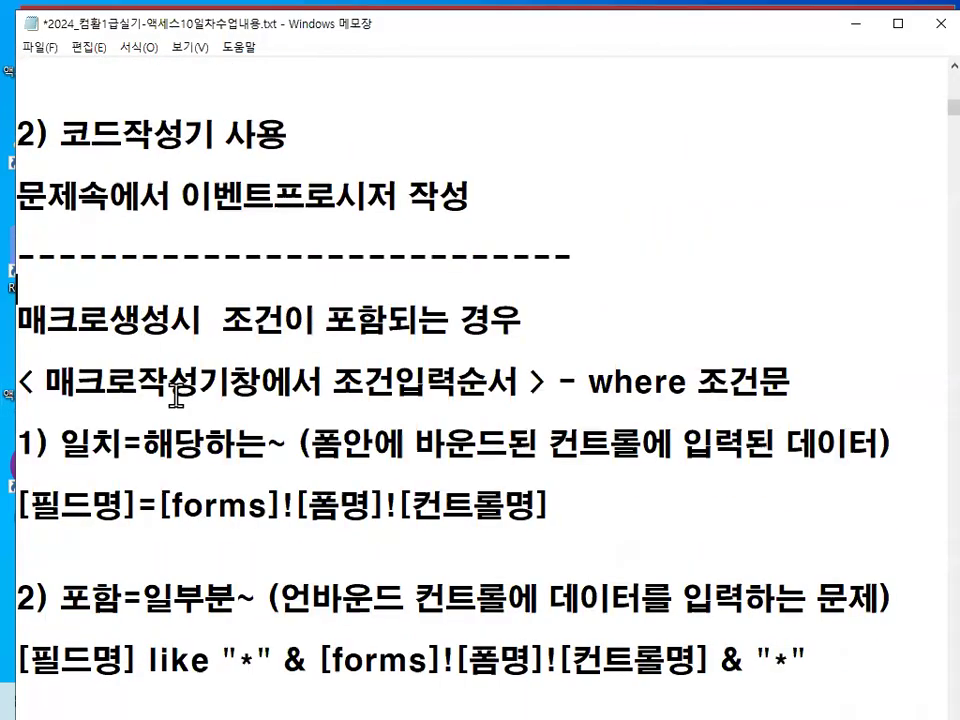
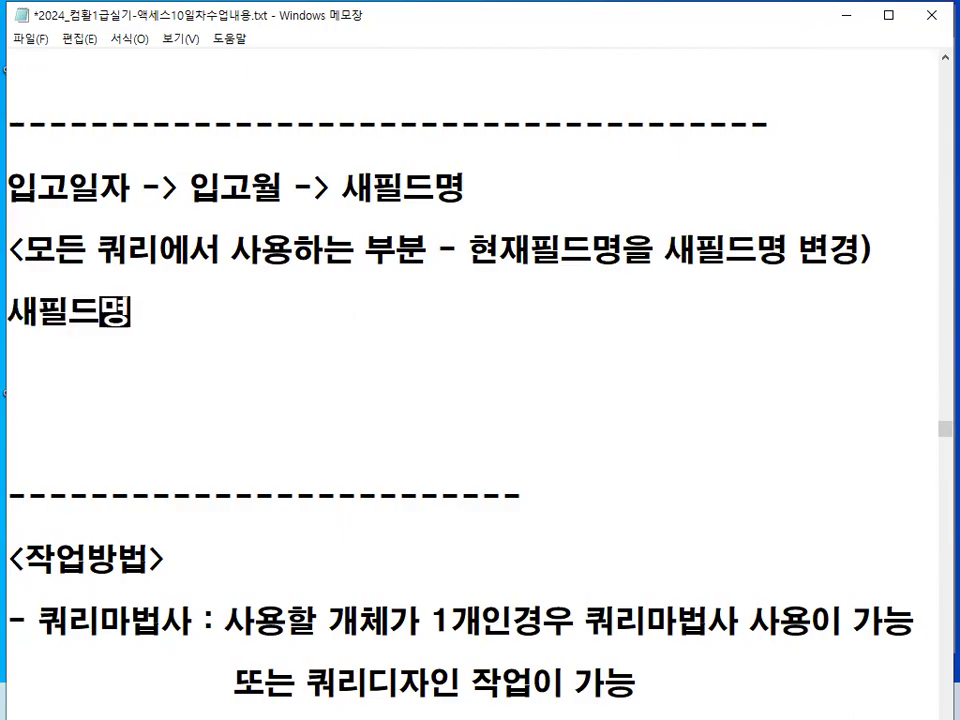
Complete the field-renaming note so its line reads -> 새필드명:현재필드명.
{"action": "type", "text": "현재필드명"}
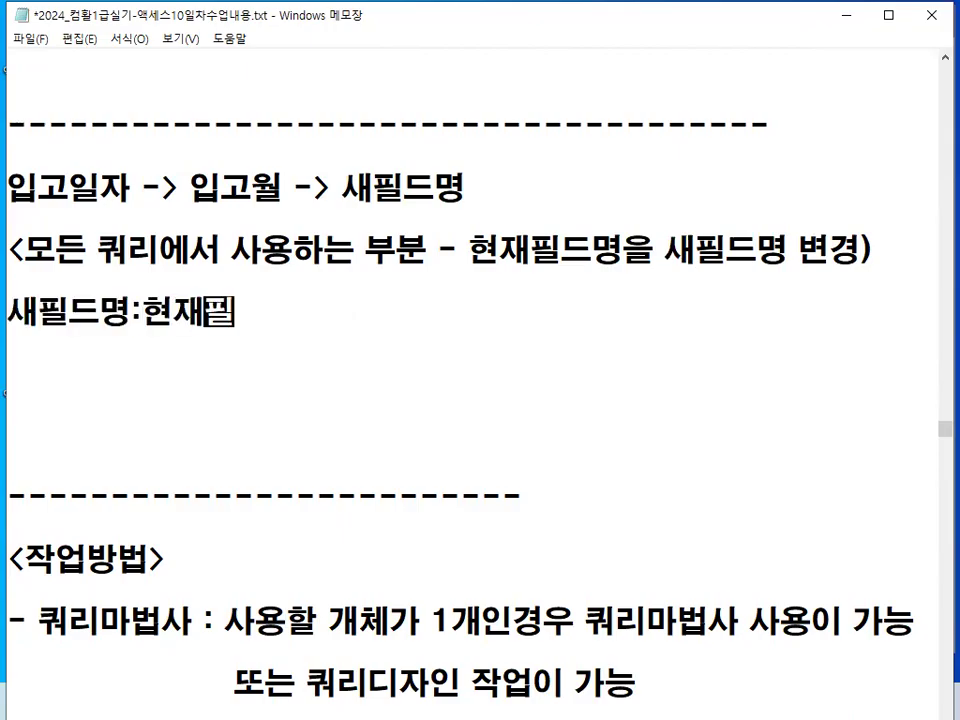
{"action": "key", "text": "Home"}
{"action": "type", "text": "->"}
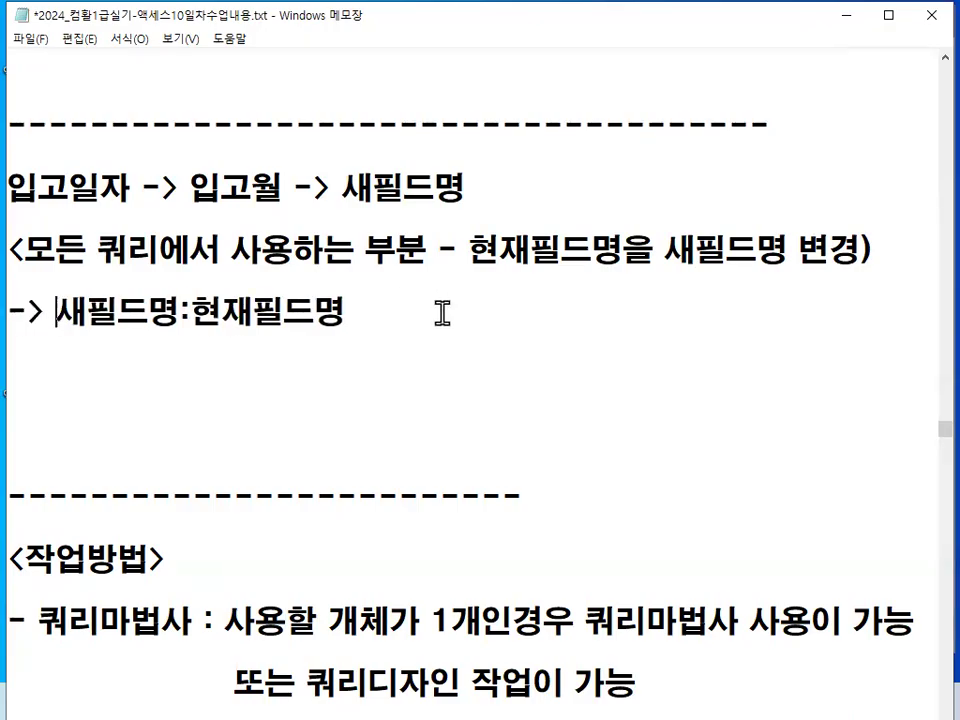
{"action": "key", "text": "ctrl+2"}
{"action": "mouse_move", "coordinate": [202, 328]}
{"action": "left_mouse_down"}
{"action": "mouse_move", "coordinate": [217, 328]}
{"action": "mouse_move", "coordinate": [176, 318]}
{"action": "mouse_move", "coordinate": [190, 300]}
{"action": "left_mouse_up"}
{"action": "left_click_drag", "start_coordinate": [60, 327], "coordinate": [145, 326]}
{"action": "mouse_move", "coordinate": [112, 272]}
{"action": "left_mouse_down"}
{"action": "mouse_move", "coordinate": [125, 290]}
{"action": "mouse_move", "coordinate": [185, 213]}
{"action": "mouse_move", "coordinate": [270, 187]}
{"action": "left_mouse_up"}
{"action": "key", "text": "Escape"}
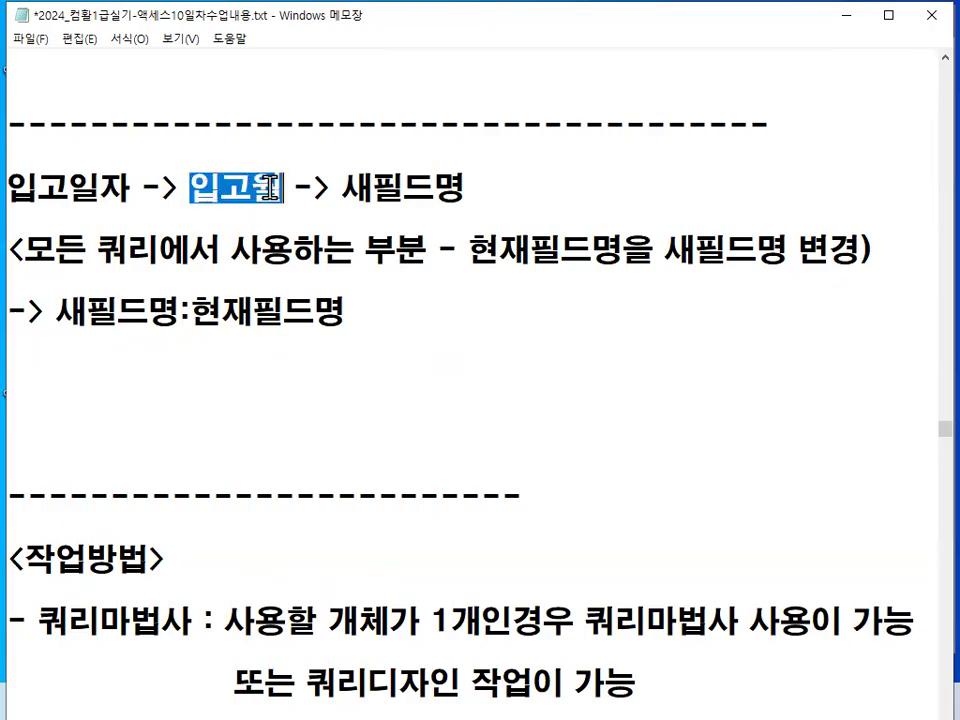
Prefix the 입고일자 -> 입고월 -> 새필드명 note line with 예).
{"action": "left_click", "coordinate": [14, 187]}
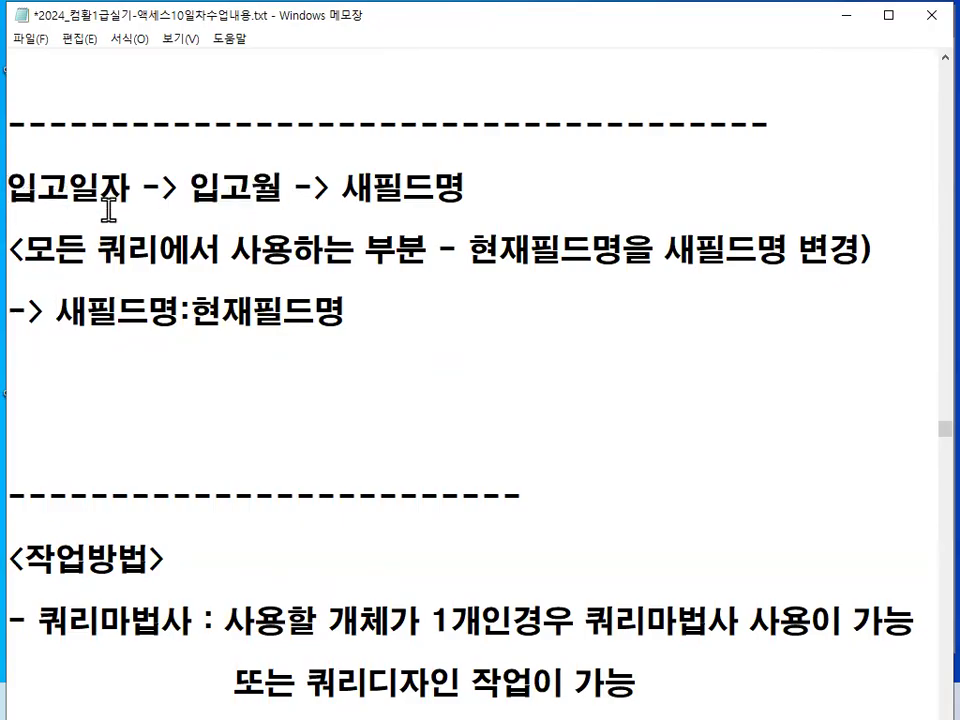
{"action": "type", "text": "ㅇ_"}
{"action": "key", "text": "BackSpace"}
{"action": "type", "text": "예)"}
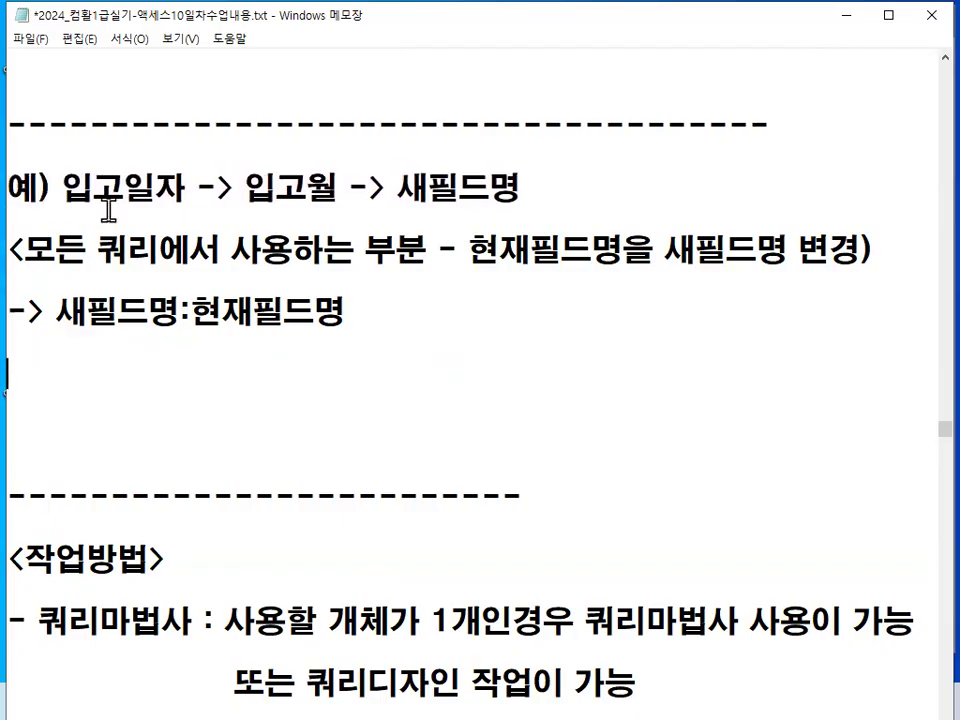
Add the line 입고월:입고일자 -> 출력시에는 입고월 필드가 출력됨 below the 새필드명:현재필드명 note.
{"action": "type", "text": " 입고일ㅈ"}
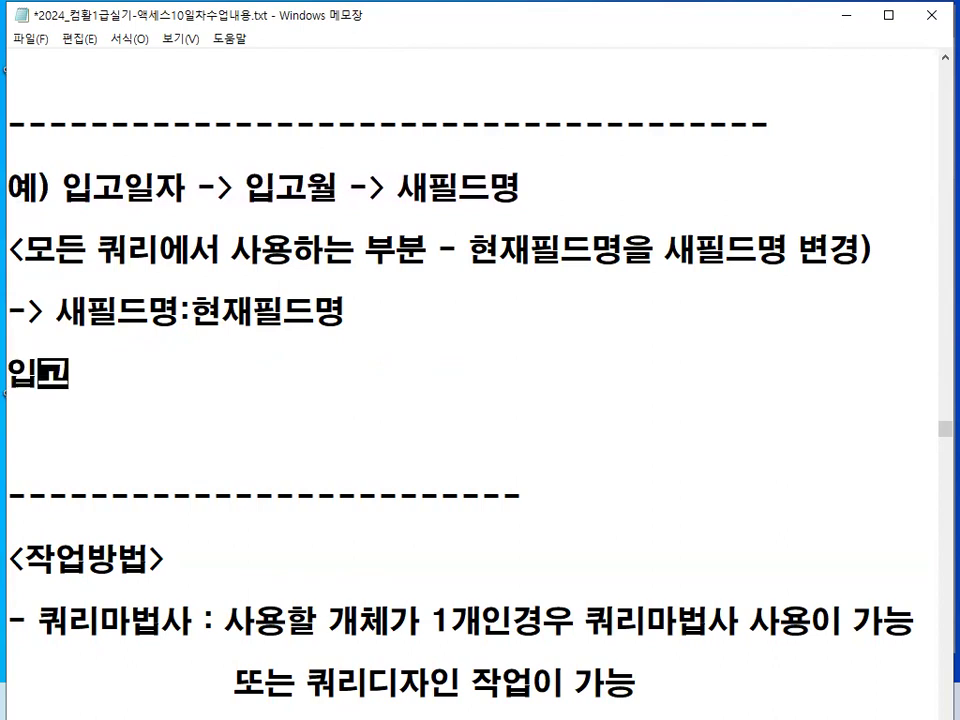
{"action": "key", "text": "Left"}
{"action": "type", "text": "입고월:"}
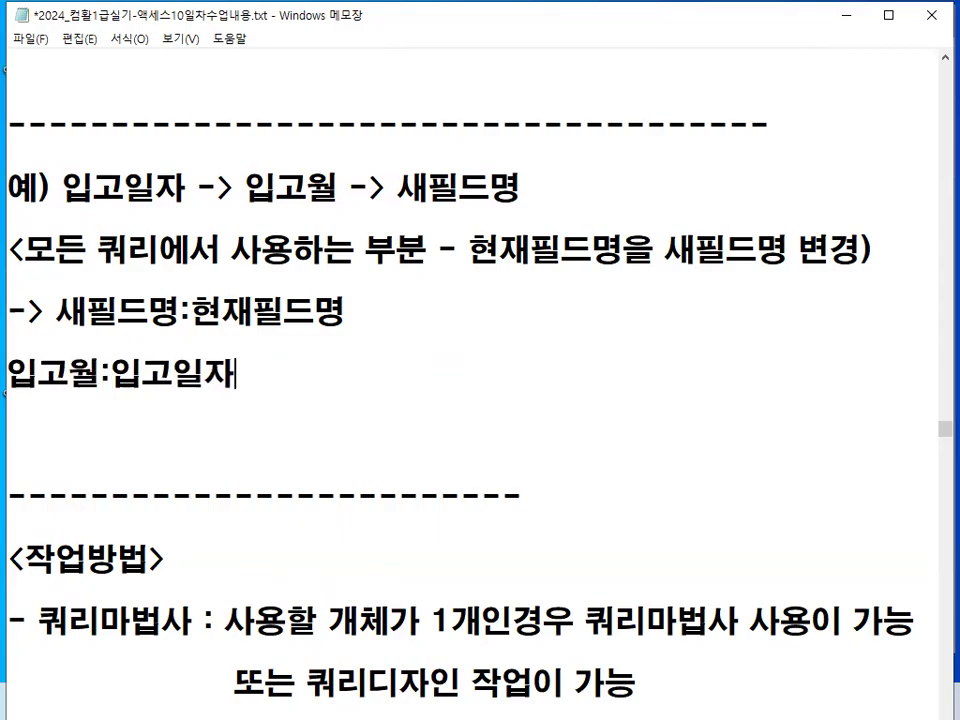
{"action": "type", "text": "출력시에는 이"}
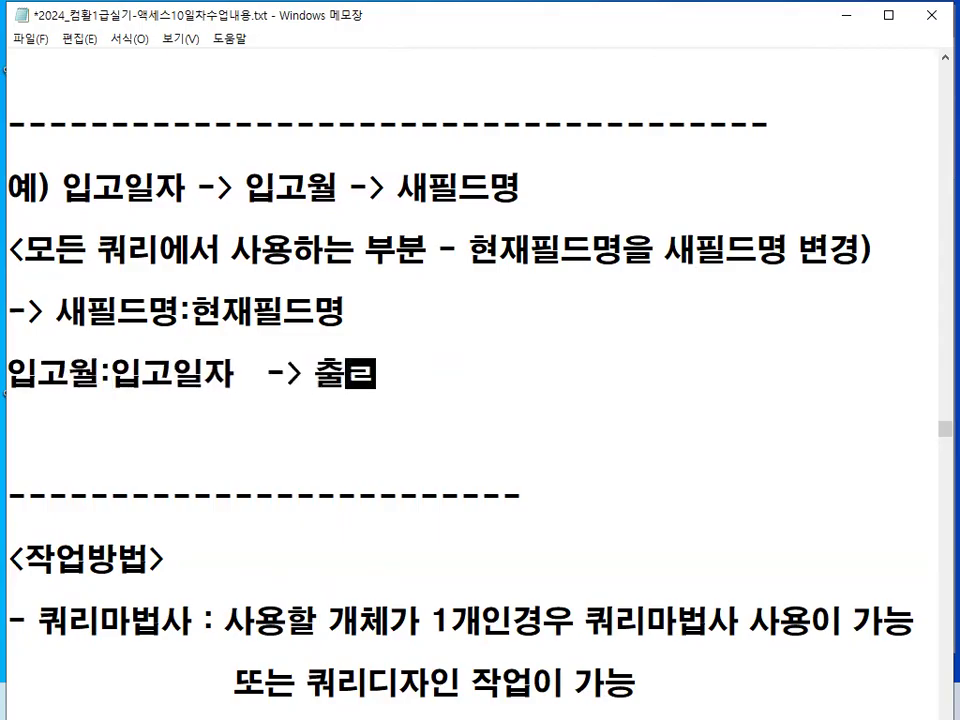
{"action": "type", "text": "입고월  필드"}
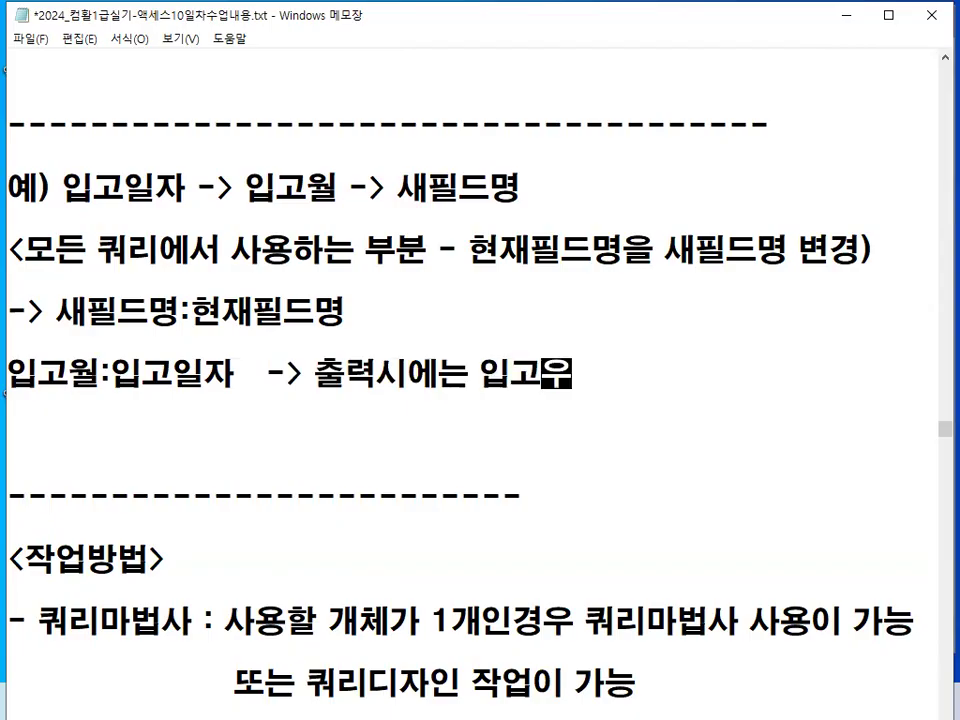
{"action": "type", "text": "가 출력됨"}
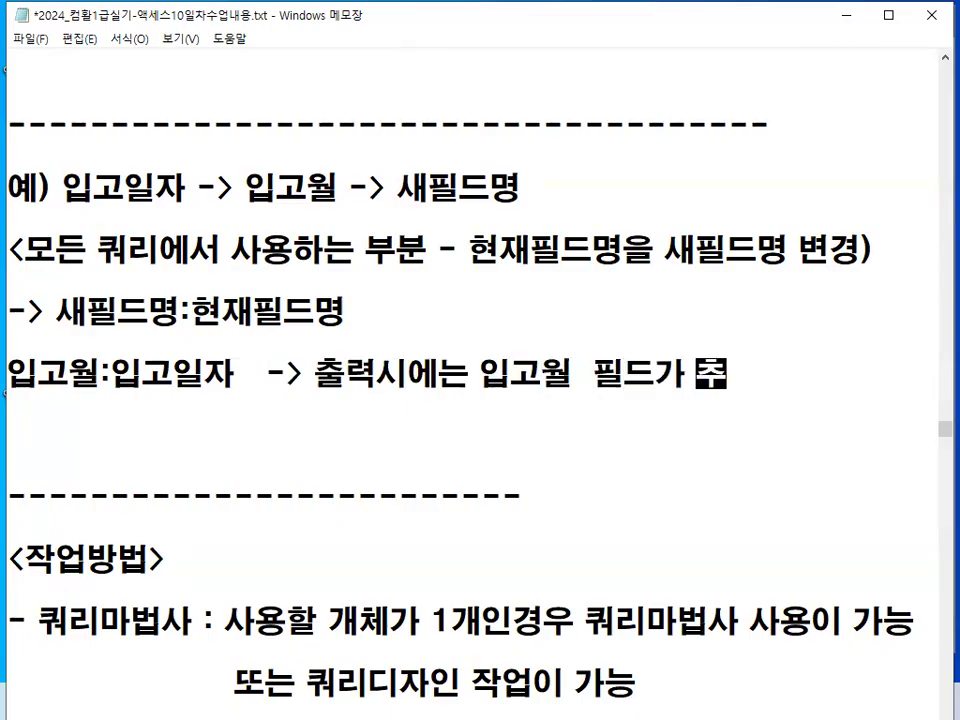
Enclose the word 입고월 before 필드가 출력됨 in double quotation marks.
{"action": "key", "text": "Left"}
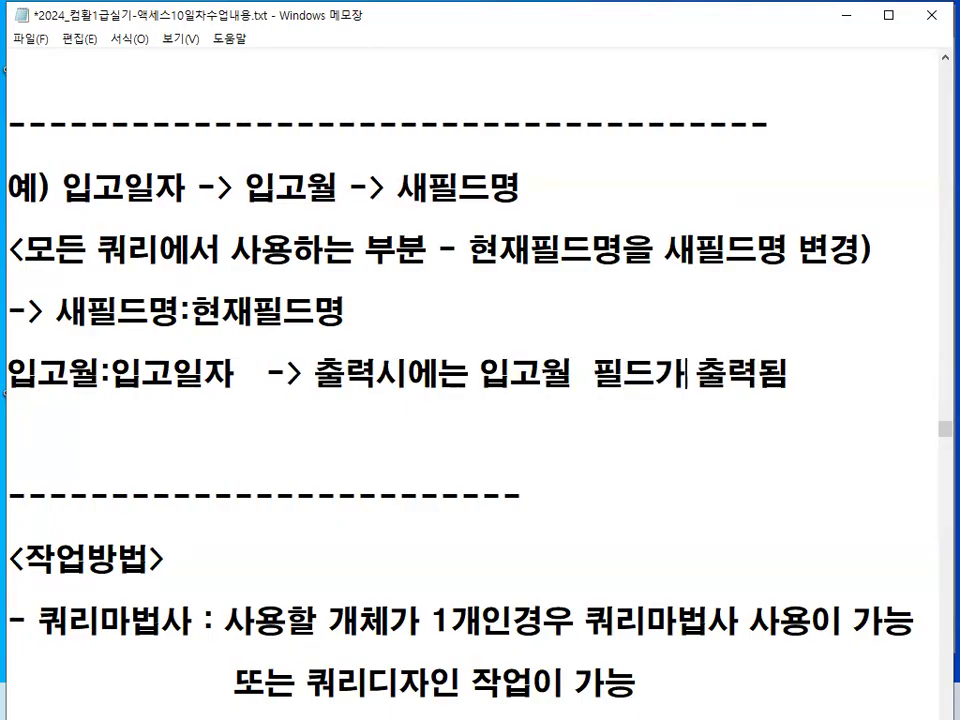
{"action": "type", "text": "\""}
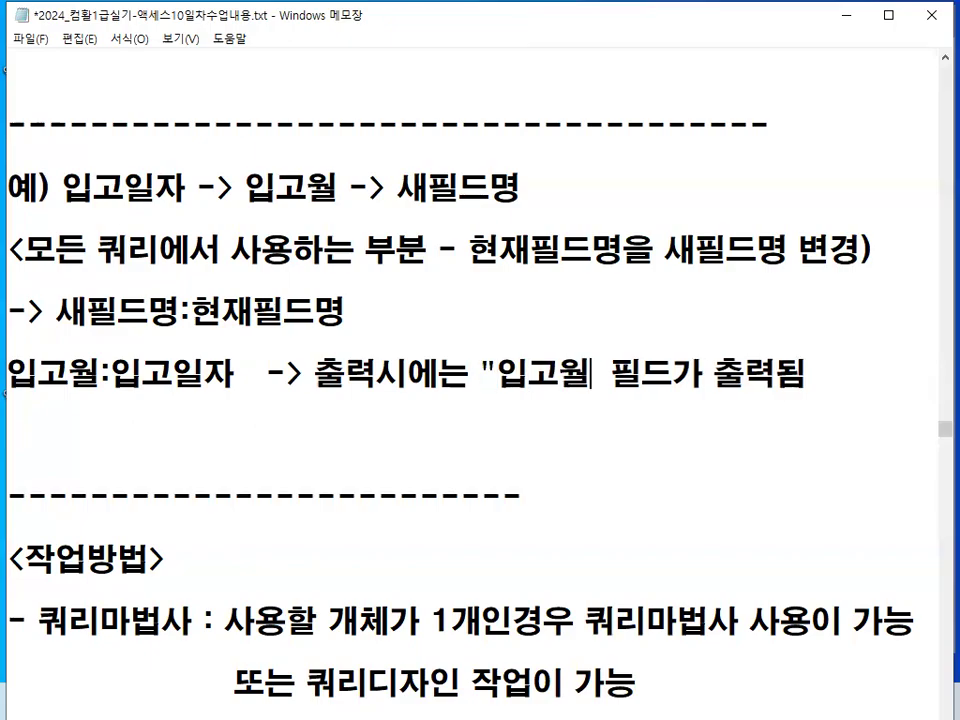
{"action": "key", "text": "Right"}
{"action": "key", "text": "Right"}
{"action": "key", "text": "Right"}
{"action": "type", "text": "\""}
Review the renaming syntax 새필드명:현재필드명 against the 입고월:입고일자 example in the notes.
{"action": "left_click_drag", "start_coordinate": [15, 392], "coordinate": [190, 392]}
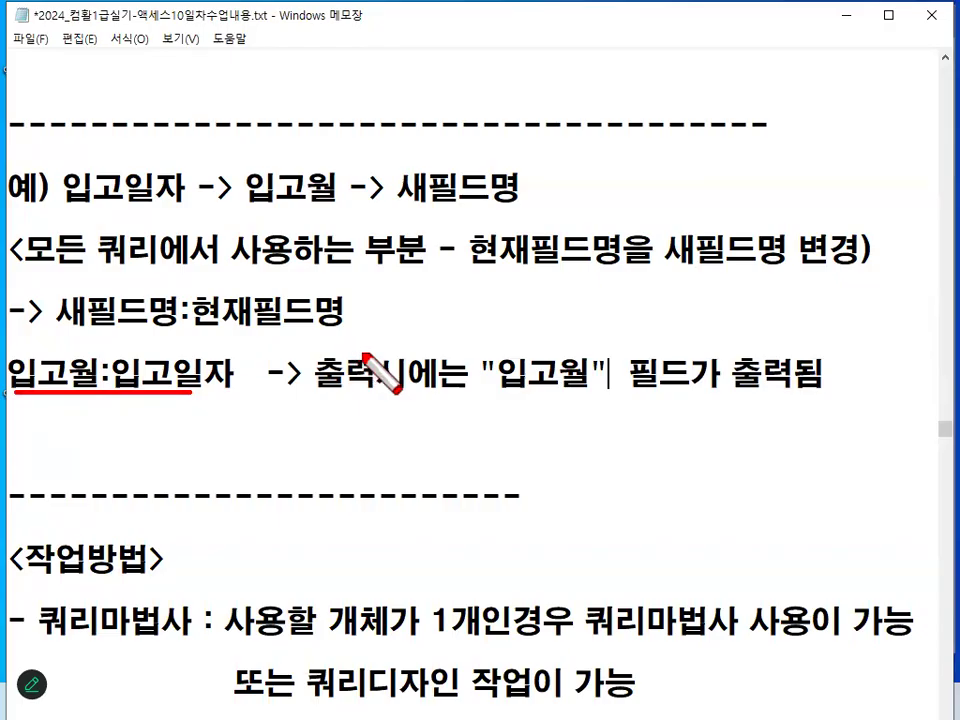
{"action": "left_click_drag", "start_coordinate": [45, 323], "coordinate": [393, 323]}
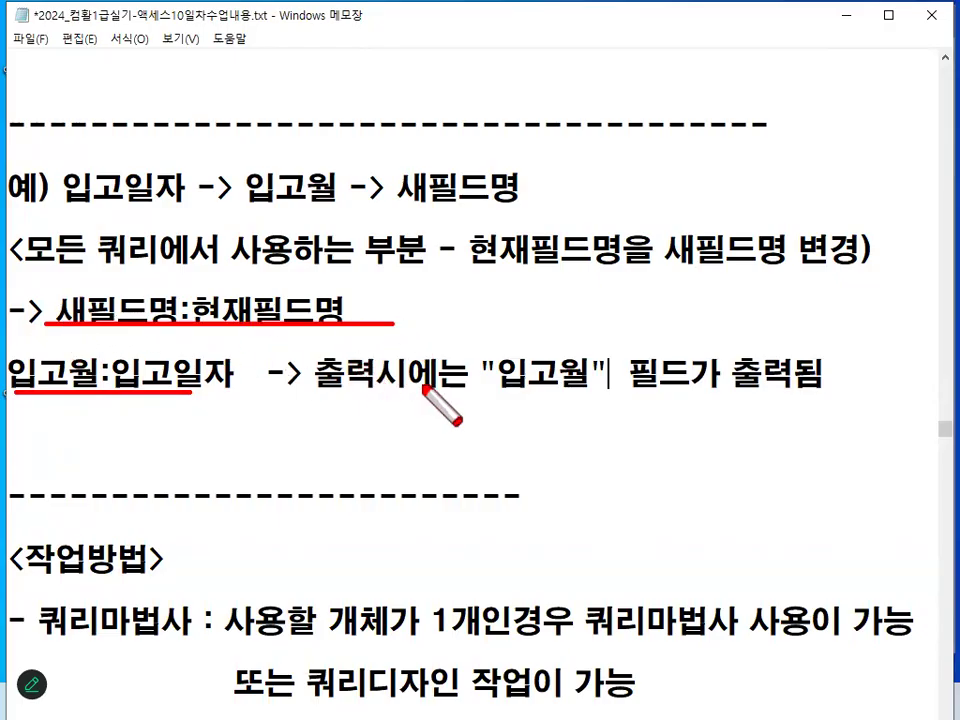
{"action": "mouse_move", "coordinate": [125, 325]}
{"action": "left_mouse_down"}
{"action": "mouse_move", "coordinate": [47, 313]}
{"action": "mouse_move", "coordinate": [88, 322]}
{"action": "left_mouse_up"}
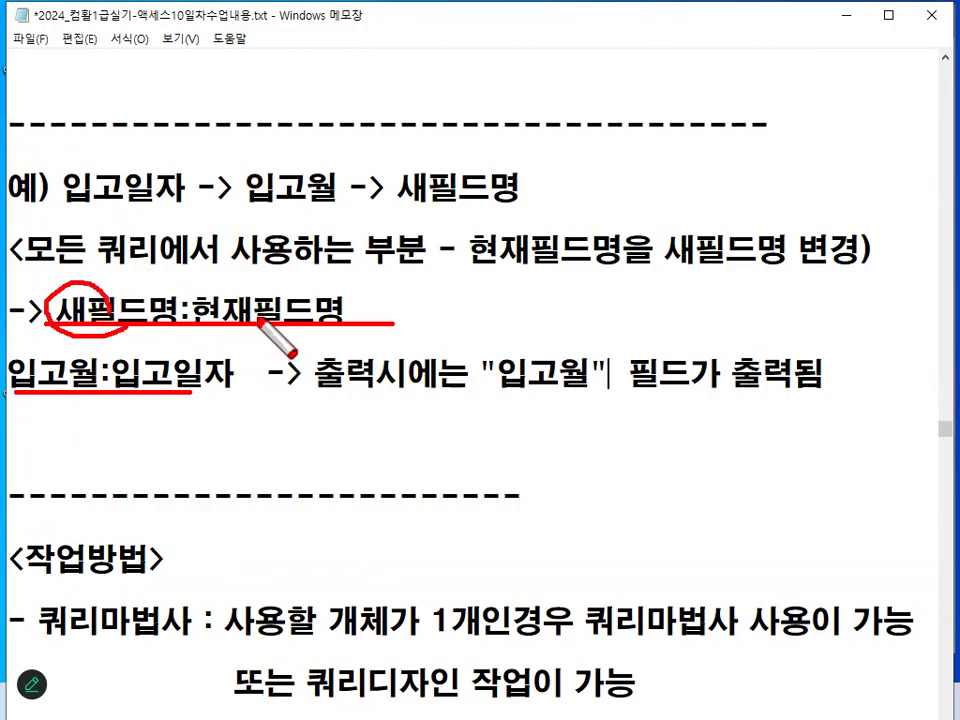
{"action": "mouse_move", "coordinate": [306, 330]}
{"action": "left_mouse_down"}
{"action": "mouse_move", "coordinate": [251, 330]}
{"action": "mouse_move", "coordinate": [304, 331]}
{"action": "left_mouse_up"}
{"action": "left_click_drag", "start_coordinate": [131, 288], "coordinate": [212, 183]}
{"action": "key", "text": "Escape"}
{"action": "left_click_drag", "start_coordinate": [62, 317], "coordinate": [347, 315]}
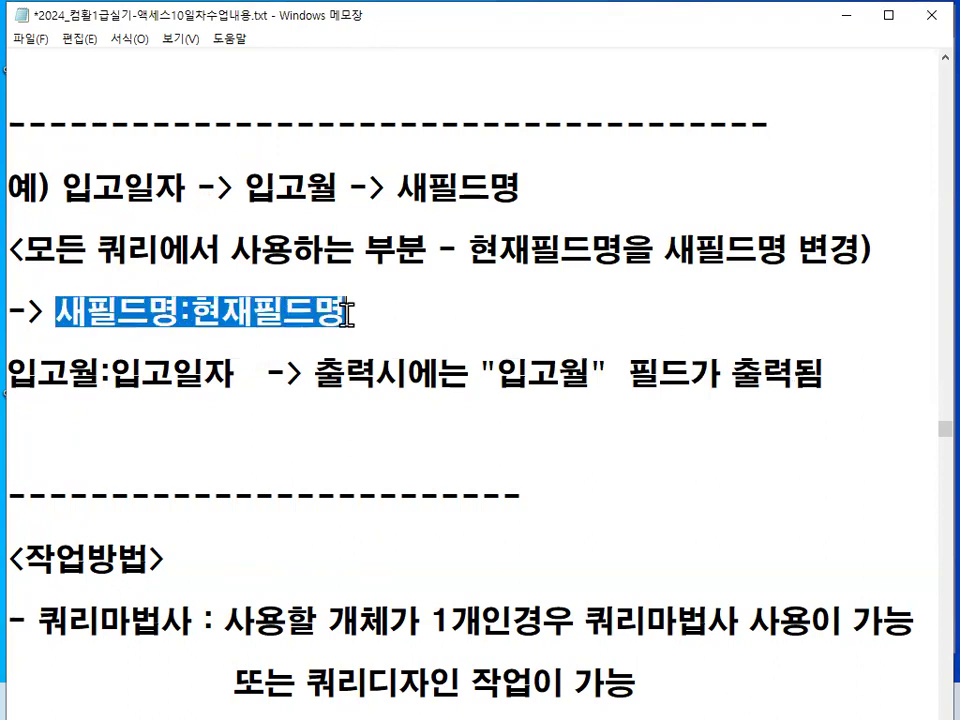
{"action": "left_click", "coordinate": [260, 468]}
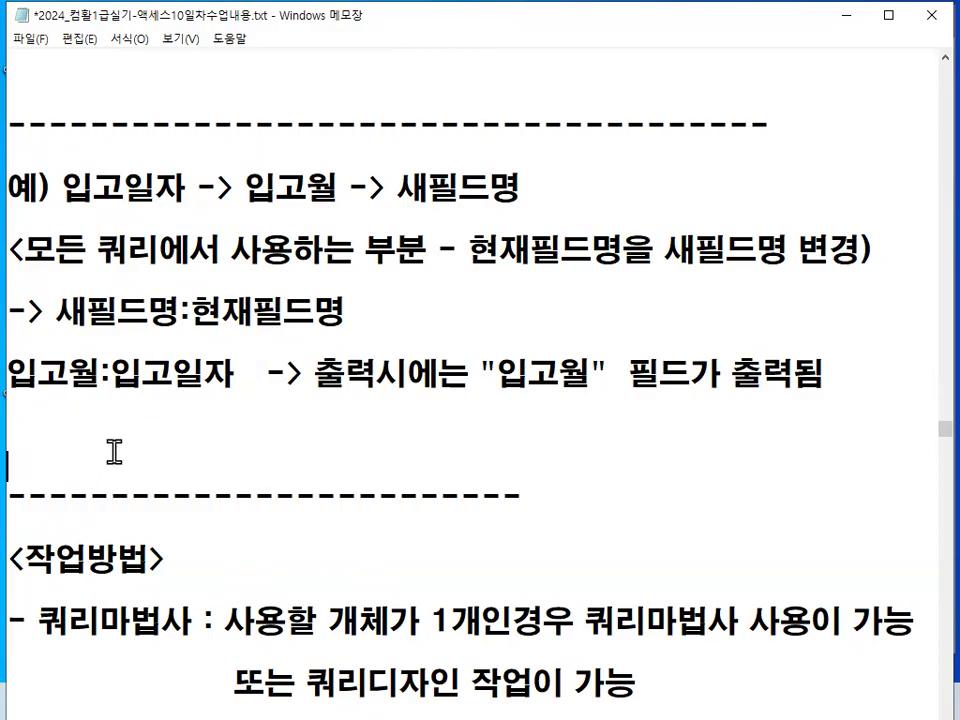
Switch to Access, close the 씨앗 table and show the commands for creating queries.
{"action": "left_click", "coordinate": [844, 18]}
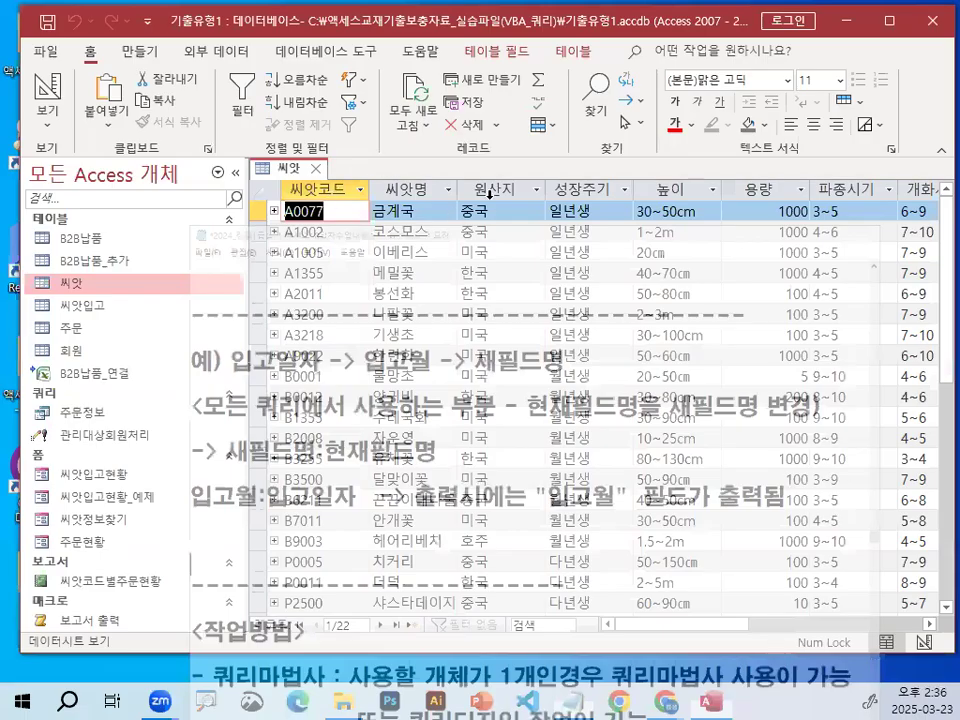
{"action": "left_click", "coordinate": [316, 169]}
{"action": "left_click", "coordinate": [141, 52]}
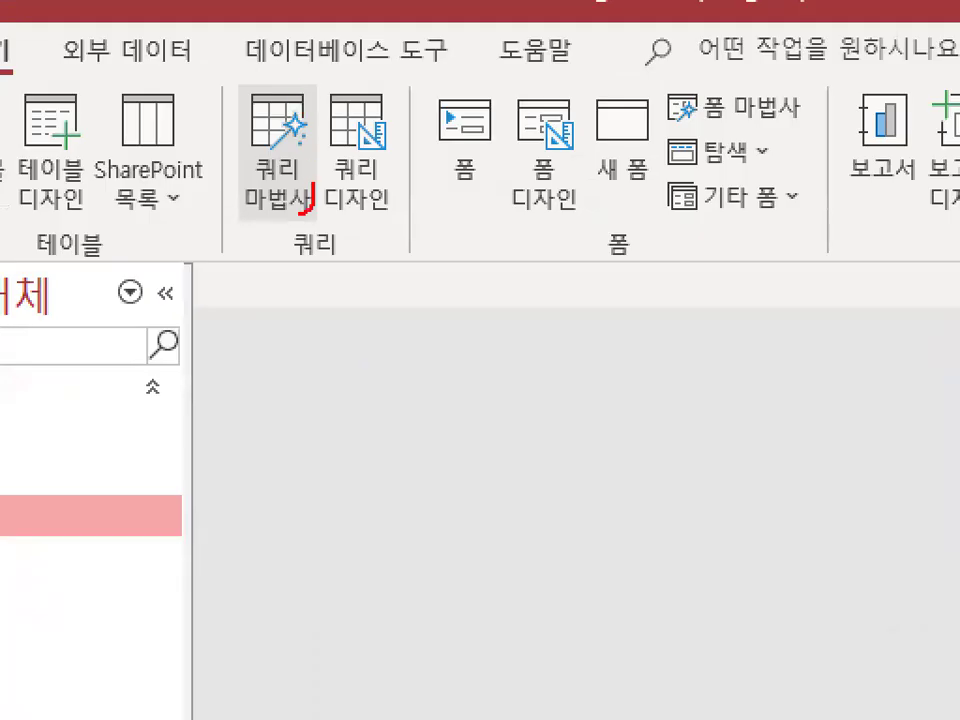
{"action": "left_click_drag", "start_coordinate": [340, 95], "coordinate": [418, 200]}
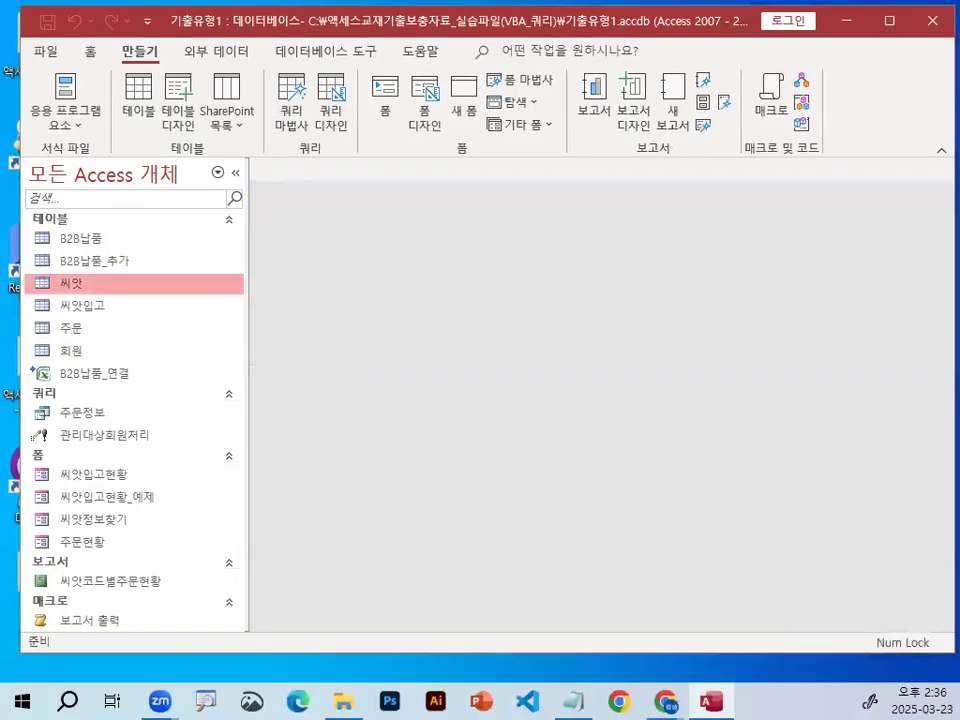
{"action": "key", "text": "ctrl+1"}
{"action": "left_click", "coordinate": [308, 154]}
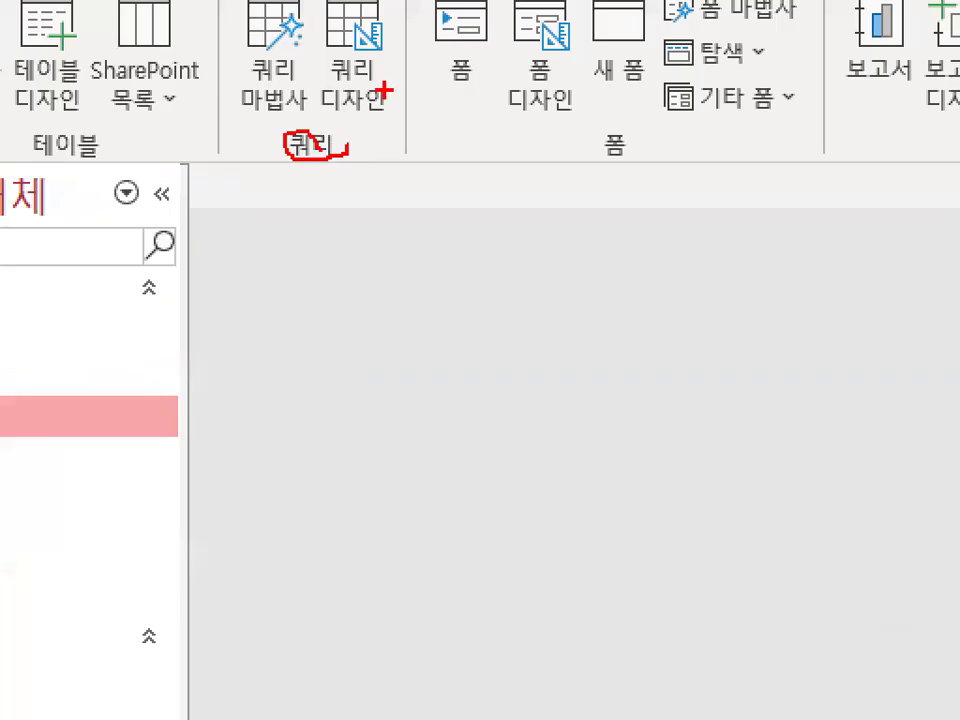
{"action": "key", "text": "Escape"}
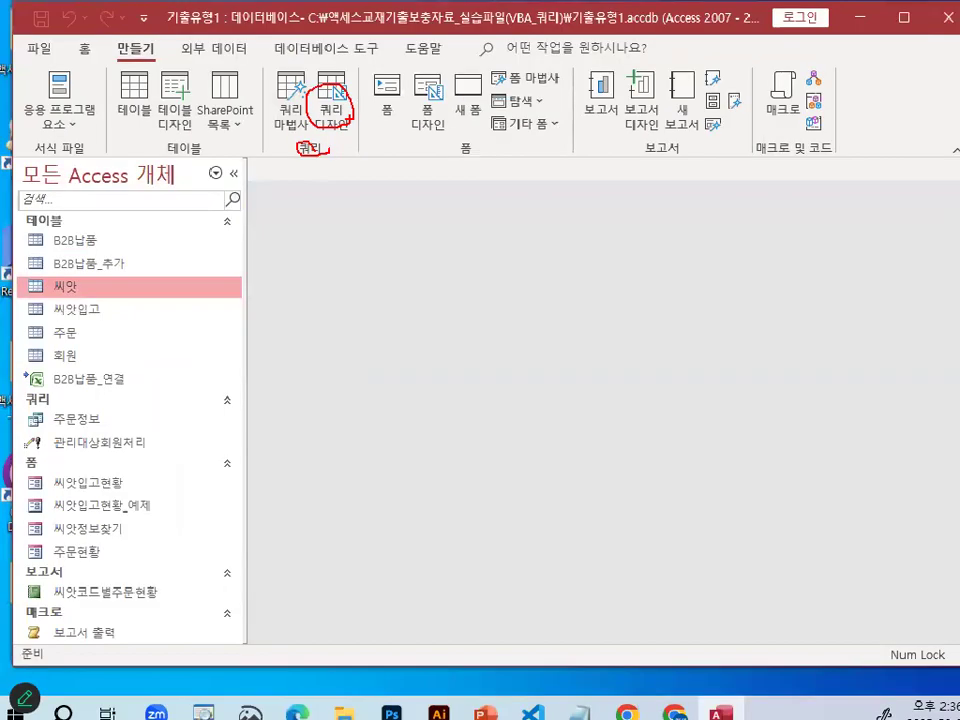
Switch to the Notepad notes and review the 작업방법 section on when to use 쿼리마법사 and 쿼리디자인.
{"action": "left_click", "coordinate": [590, 700]}
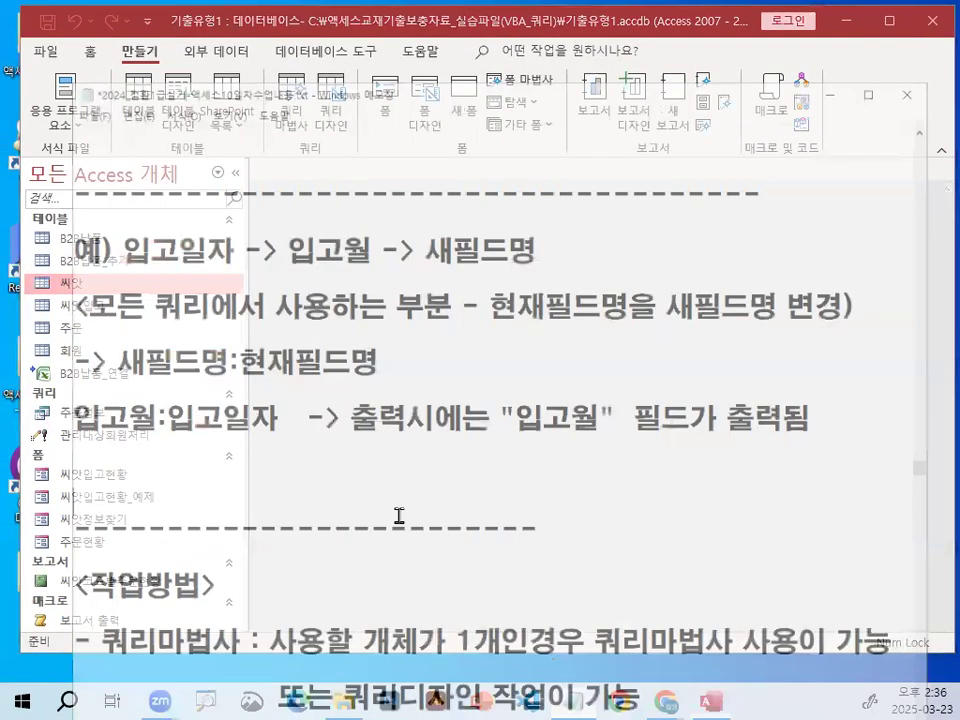
{"action": "scroll", "coordinate": [296, 431], "scroll_direction": "down", "scroll_amount": 2}
{"action": "left_click_drag", "start_coordinate": [40, 344], "coordinate": [439, 343]}
{"action": "left_click_drag", "start_coordinate": [574, 343], "coordinate": [816, 343]}
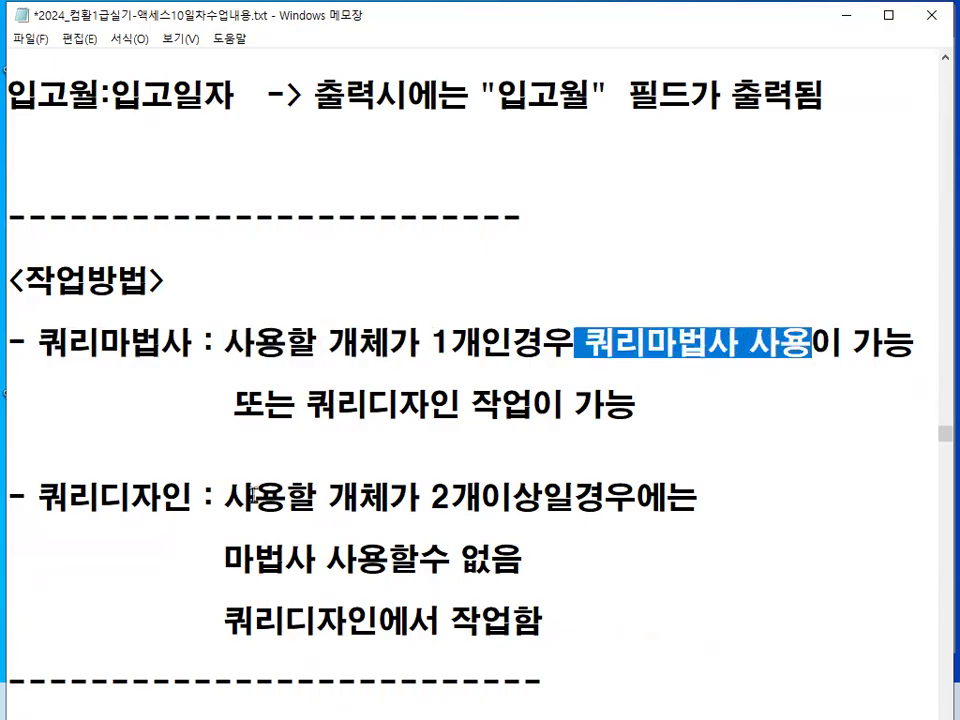
{"action": "left_click_drag", "start_coordinate": [256, 496], "coordinate": [540, 493]}
{"action": "left_click_drag", "start_coordinate": [38, 343], "coordinate": [214, 343]}
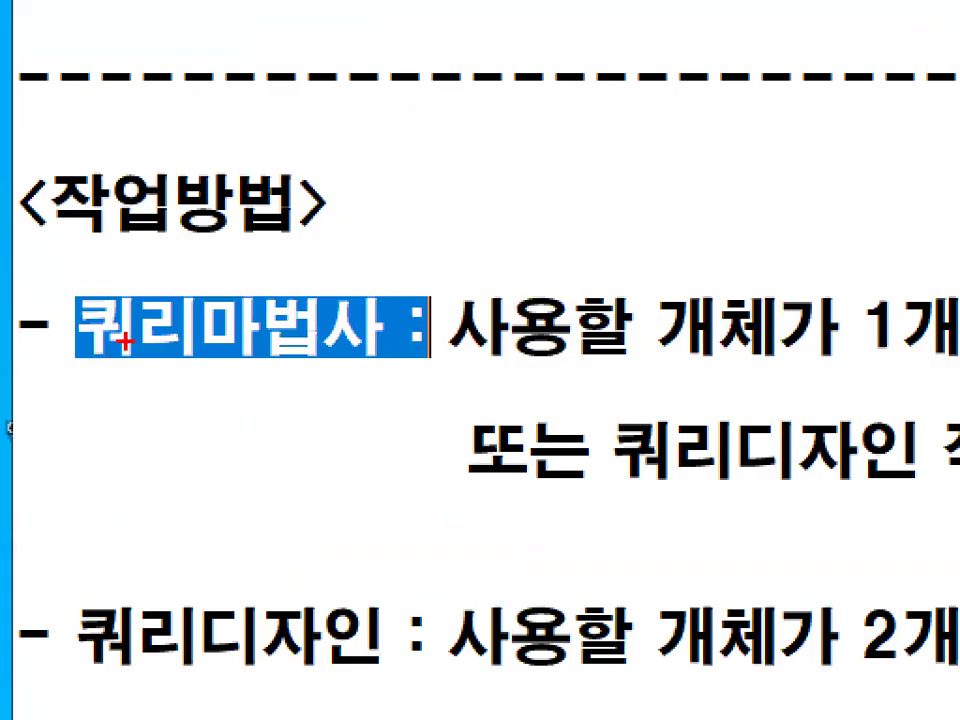
{"action": "left_click_drag", "start_coordinate": [157, 309], "coordinate": [90, 392]}
{"action": "left_click_drag", "start_coordinate": [104, 319], "coordinate": [165, 392]}
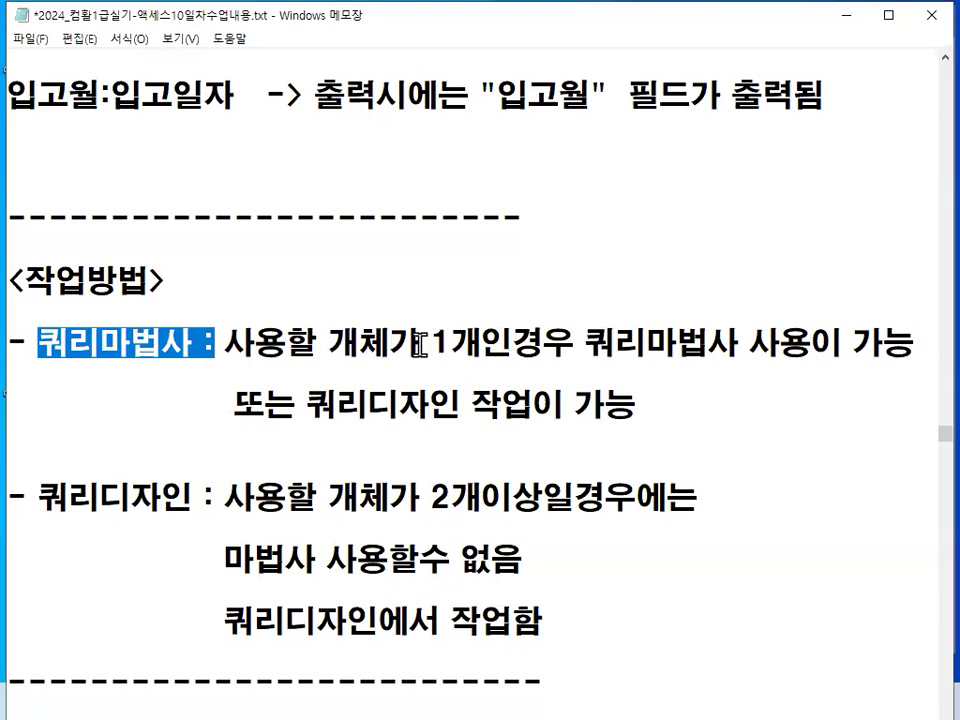
Examine the notes on choosing 쿼리마법사 or 쿼리디자인 for one object and for two or more objects.
{"action": "left_click_drag", "start_coordinate": [226, 343], "coordinate": [500, 345]}
{"action": "mouse_move", "coordinate": [482, 288]}
{"action": "left_mouse_down"}
{"action": "mouse_move", "coordinate": [537, 288]}
{"action": "mouse_move", "coordinate": [510, 318]}
{"action": "left_mouse_up"}
{"action": "mouse_move", "coordinate": [563, 238]}
{"action": "left_mouse_down"}
{"action": "mouse_move", "coordinate": [641, 293]}
{"action": "mouse_move", "coordinate": [673, 240]}
{"action": "mouse_move", "coordinate": [684, 302]}
{"action": "mouse_move", "coordinate": [720, 259]}
{"action": "mouse_move", "coordinate": [746, 270]}
{"action": "mouse_move", "coordinate": [778, 262]}
{"action": "mouse_move", "coordinate": [772, 305]}
{"action": "left_mouse_up"}
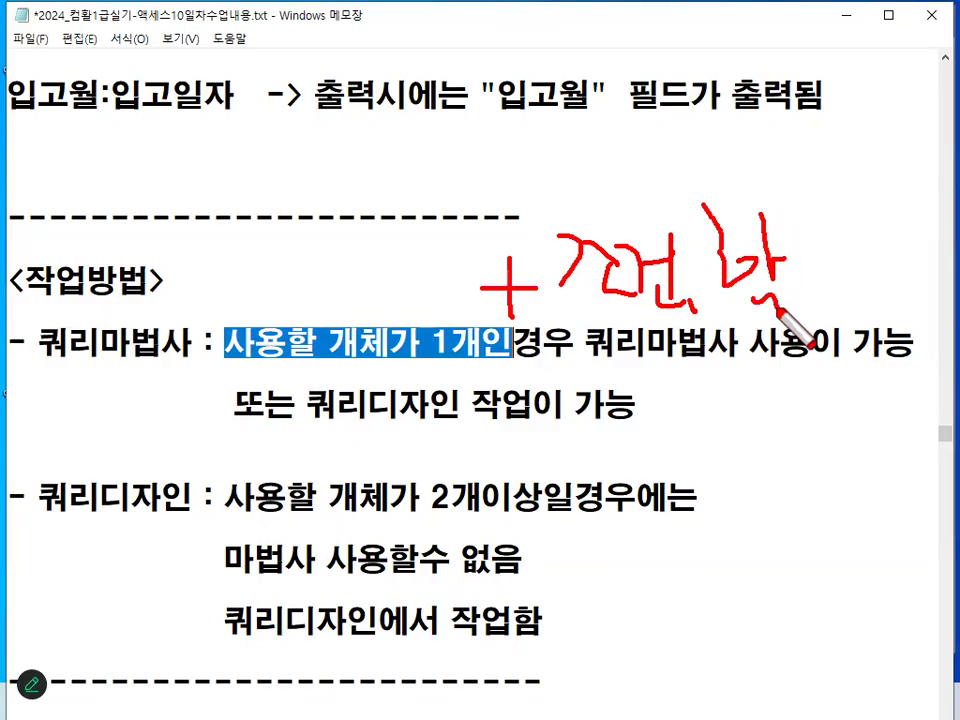
{"action": "mouse_move", "coordinate": [205, 363]}
{"action": "left_mouse_down"}
{"action": "mouse_move", "coordinate": [40, 362]}
{"action": "mouse_move", "coordinate": [122, 338]}
{"action": "mouse_move", "coordinate": [82, 344]}
{"action": "left_mouse_up"}
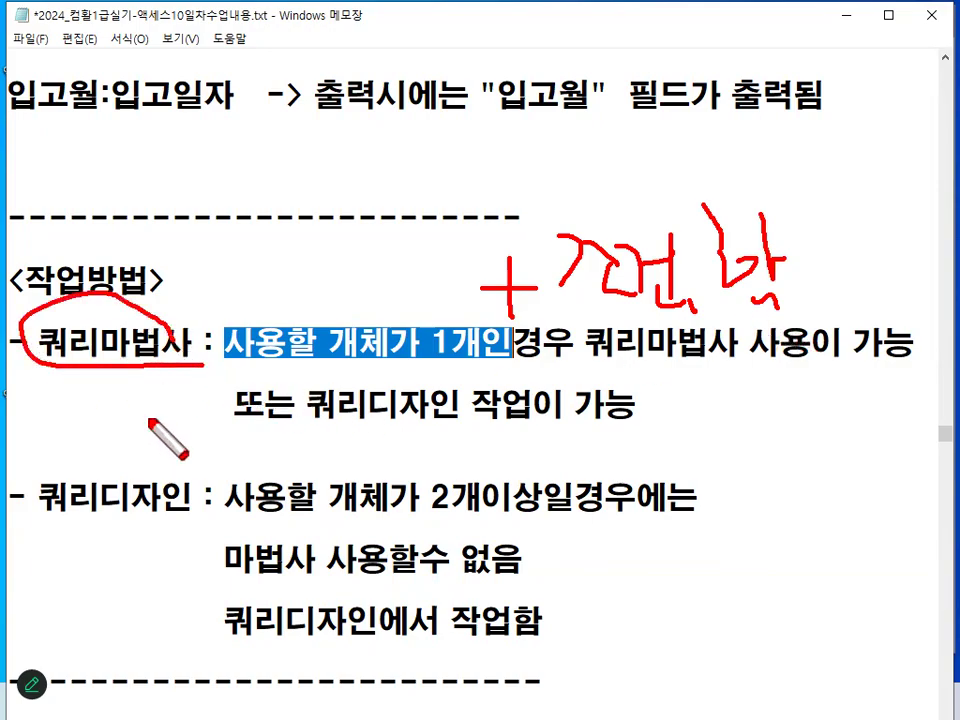
{"action": "mouse_move", "coordinate": [197, 463]}
{"action": "left_mouse_down"}
{"action": "mouse_move", "coordinate": [199, 492]}
{"action": "mouse_move", "coordinate": [330, 352]}
{"action": "left_mouse_up"}
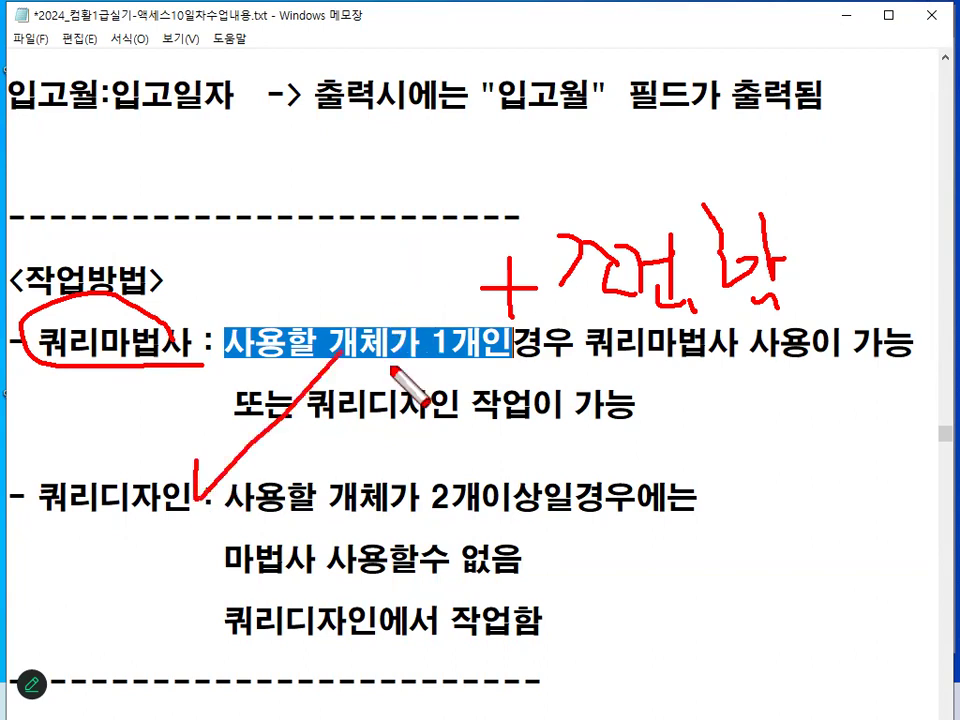
{"action": "left_click_drag", "start_coordinate": [135, 452], "coordinate": [212, 516]}
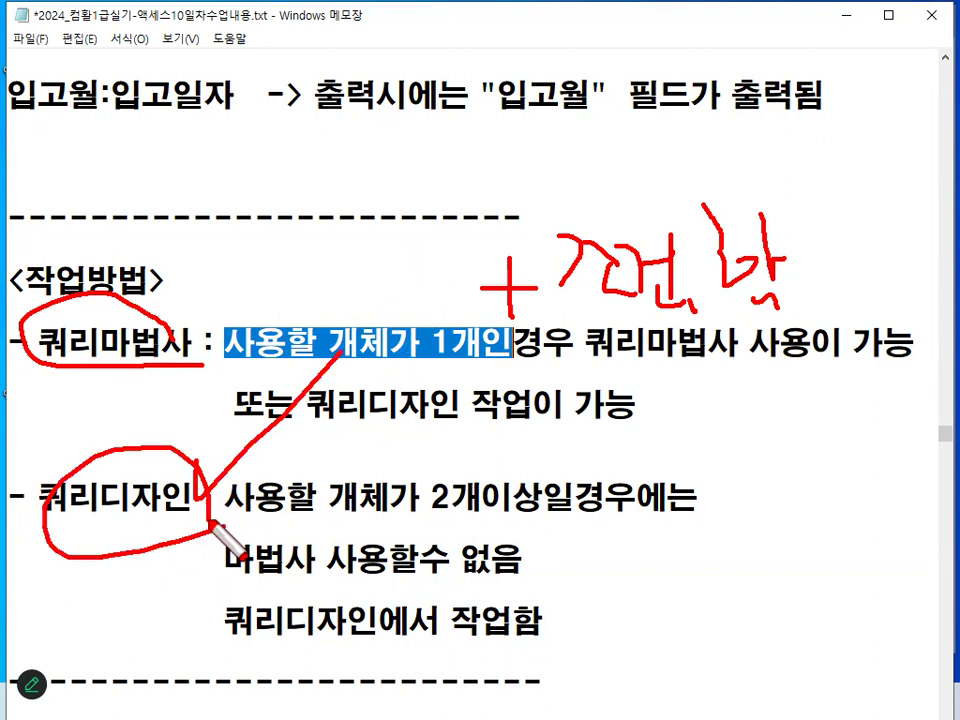
{"action": "left_click_drag", "start_coordinate": [194, 241], "coordinate": [15, 466]}
{"action": "mouse_move", "coordinate": [30, 296]}
{"action": "left_mouse_down"}
{"action": "mouse_move", "coordinate": [137, 369]}
{"action": "mouse_move", "coordinate": [235, 410]}
{"action": "left_mouse_up"}
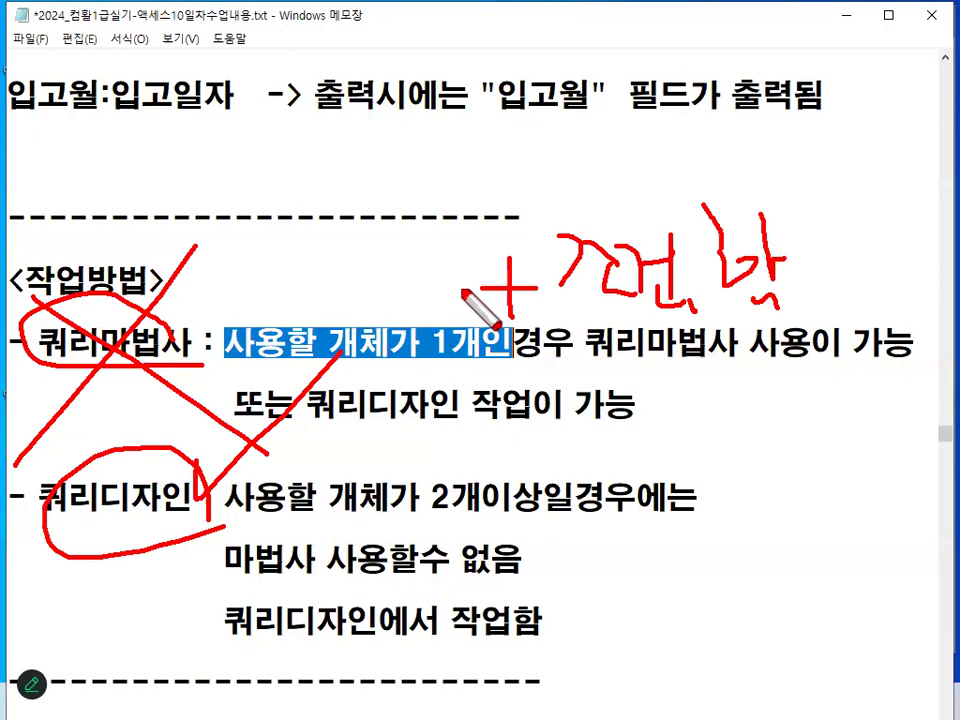
{"action": "key", "text": "Escape"}
{"action": "left_click", "coordinate": [335, 439]}
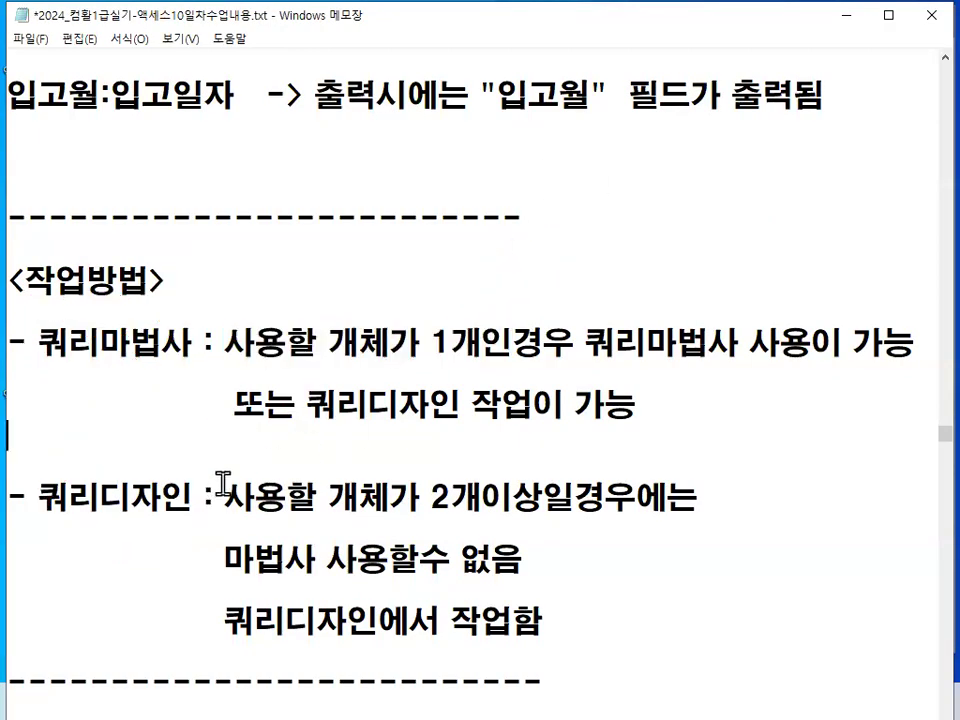
{"action": "left_click_drag", "start_coordinate": [46, 497], "coordinate": [658, 502]}
Switch back to Access and start a new query in design view.
{"action": "left_click", "coordinate": [847, 15]}
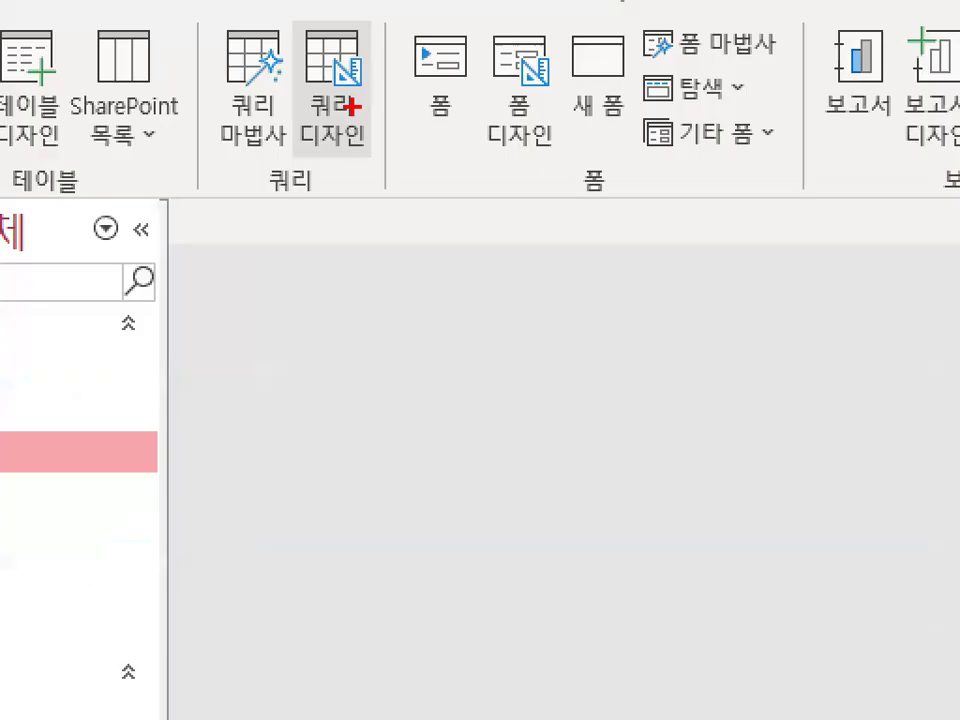
{"action": "mouse_move", "coordinate": [399, 110]}
{"action": "left_mouse_down"}
{"action": "mouse_move", "coordinate": [272, 62]}
{"action": "mouse_move", "coordinate": [372, 84]}
{"action": "left_mouse_up"}
{"action": "key", "text": "Escape"}
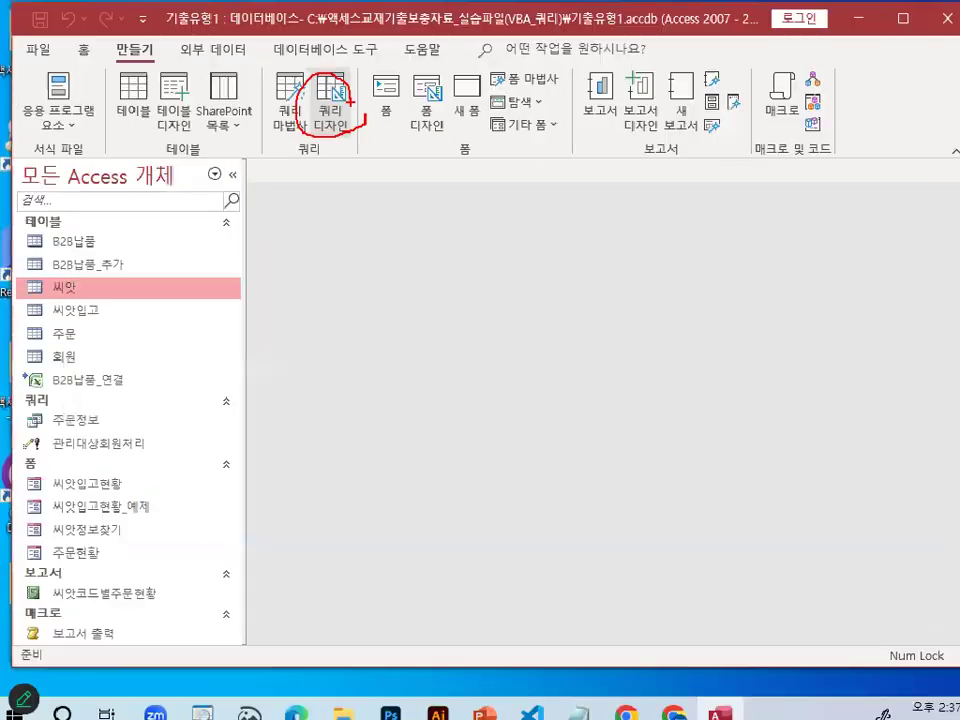
{"action": "left_click", "coordinate": [333, 128]}
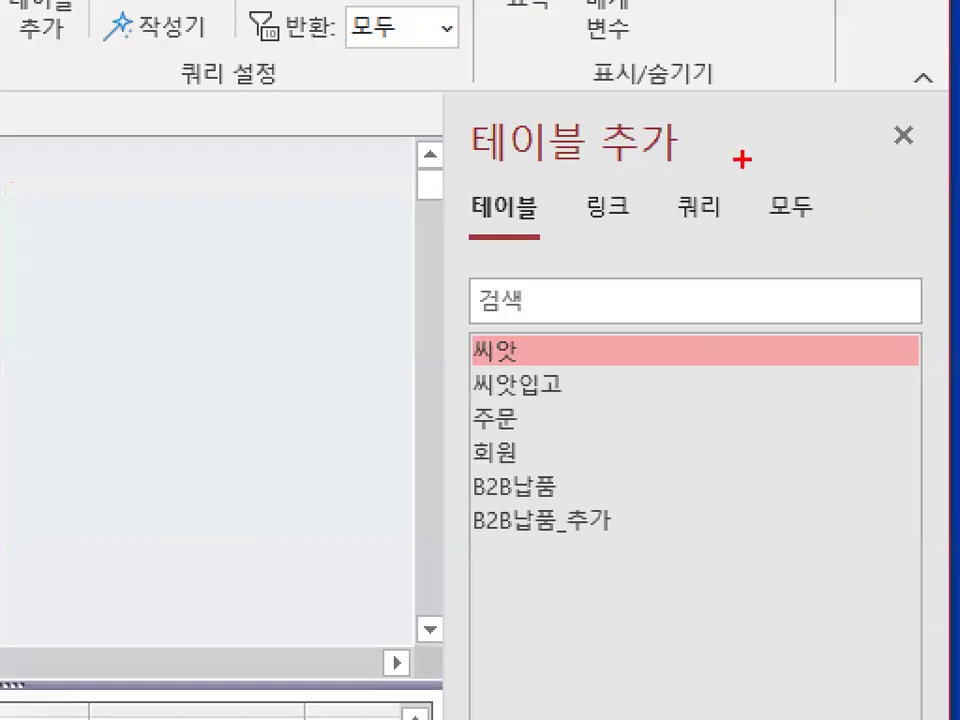
{"action": "left_click_drag", "start_coordinate": [850, 189], "coordinate": [784, 206]}
{"action": "mouse_move", "coordinate": [610, 188]}
{"action": "left_mouse_down"}
{"action": "mouse_move", "coordinate": [472, 110]}
{"action": "mouse_move", "coordinate": [685, 140]}
{"action": "left_mouse_up"}
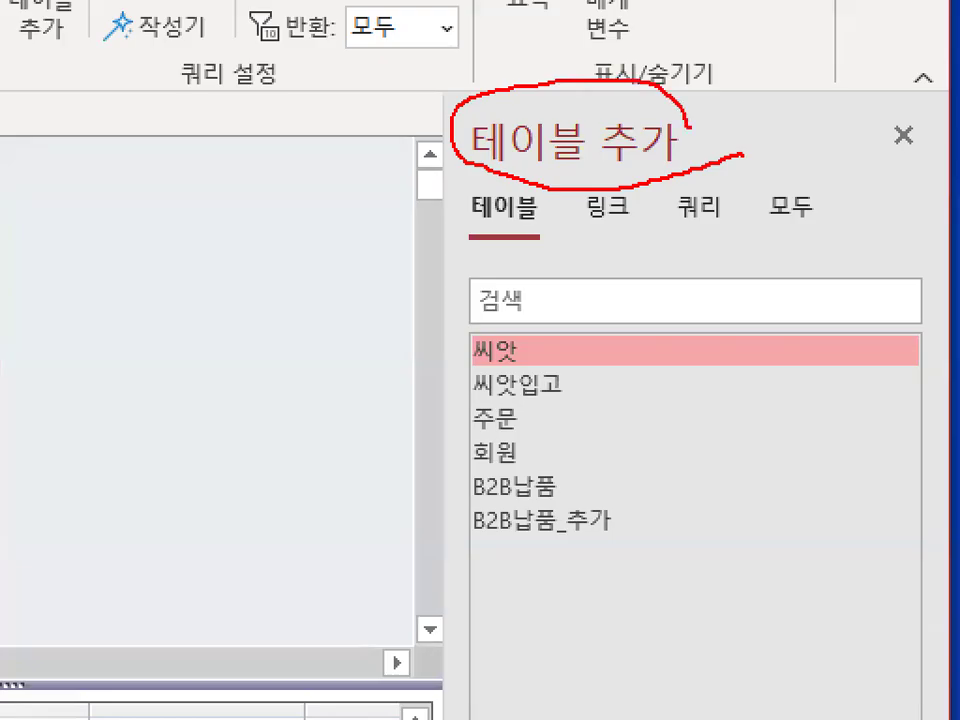
{"action": "left_click_drag", "start_coordinate": [498, 398], "coordinate": [86, 311]}
{"action": "left_click_drag", "start_coordinate": [100, 243], "coordinate": [143, 335]}
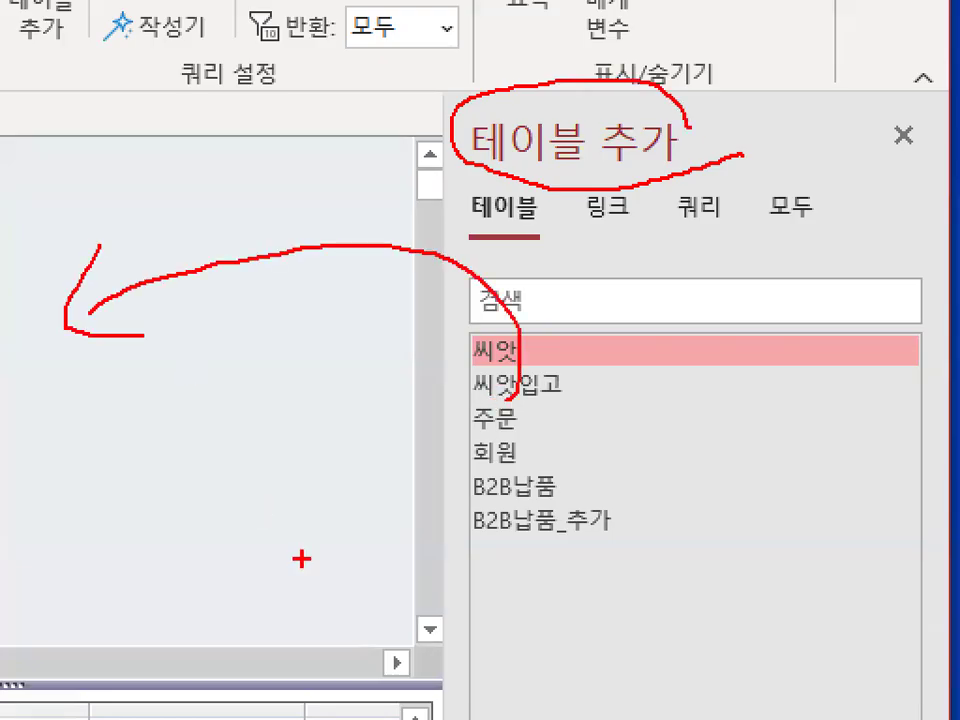
Add the 씨앗 and 씨앗입고 tables to the query, close the table list and enlarge the field grid.
{"action": "key", "text": "Escape"}
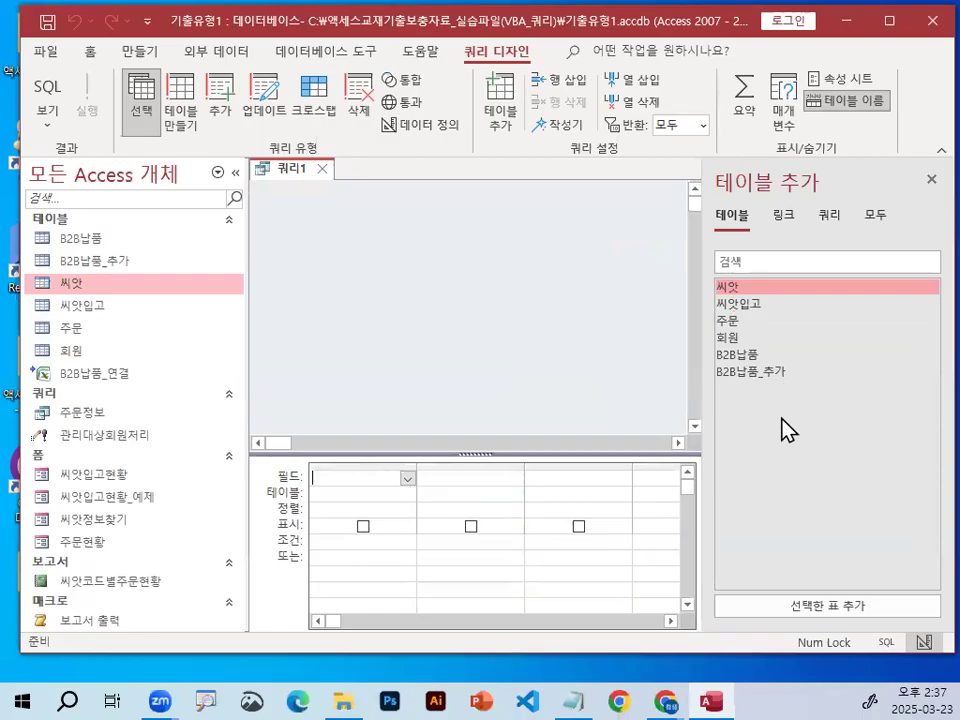
{"action": "double_click", "coordinate": [733, 289]}
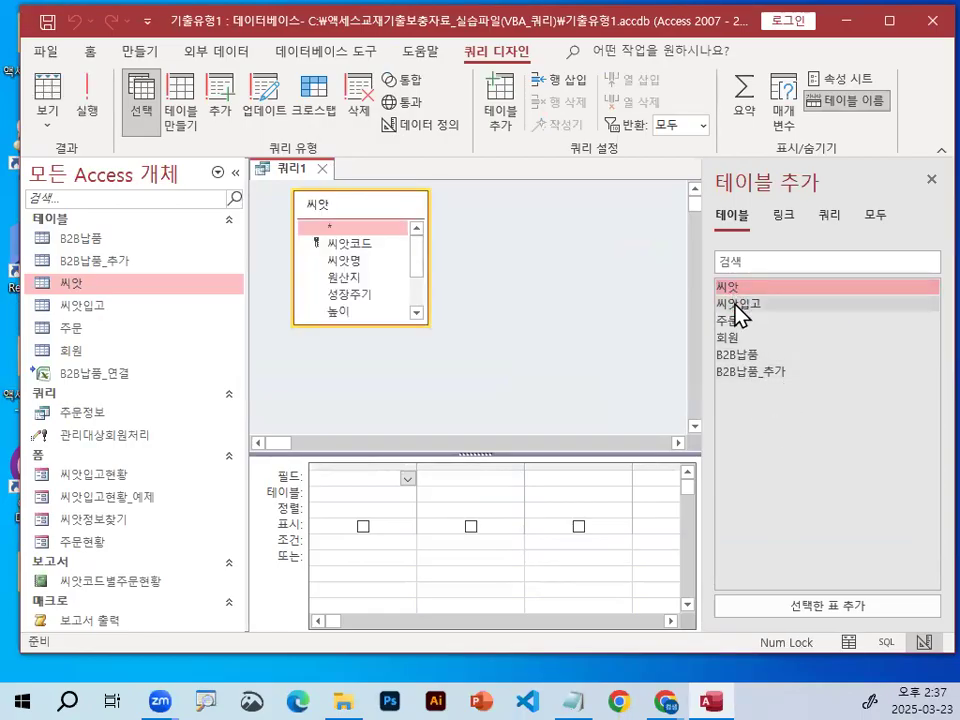
{"action": "double_click", "coordinate": [738, 304]}
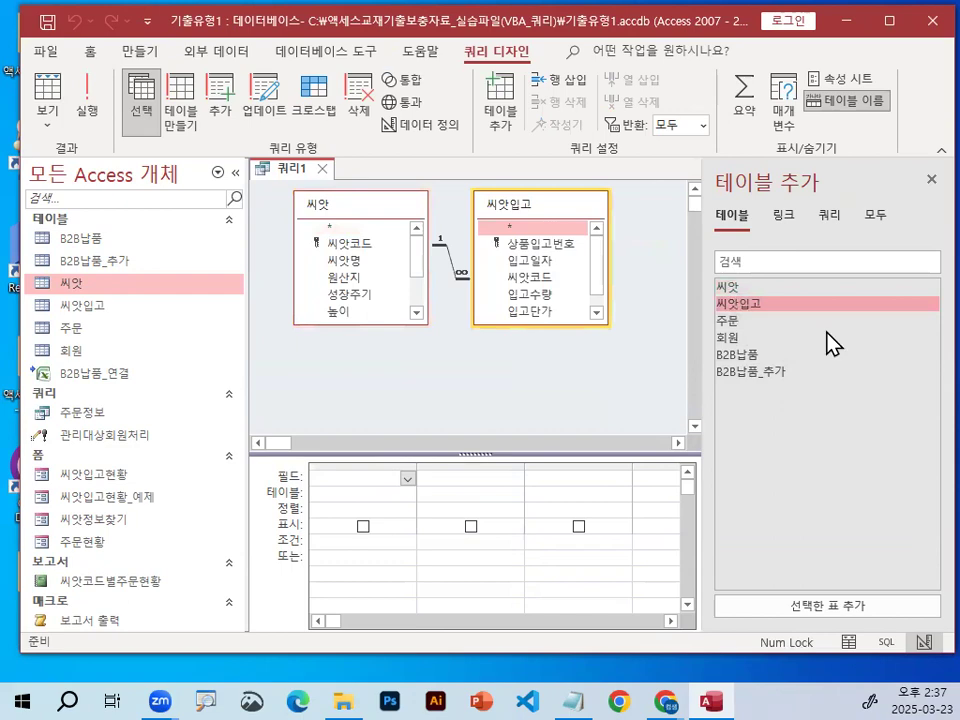
{"action": "left_click", "coordinate": [928, 178]}
{"action": "mouse_move", "coordinate": [497, 280]}
{"action": "left_mouse_down"}
{"action": "mouse_move", "coordinate": [478, 302]}
{"action": "mouse_move", "coordinate": [497, 240]}
{"action": "left_mouse_up"}
{"action": "key", "text": "Escape"}
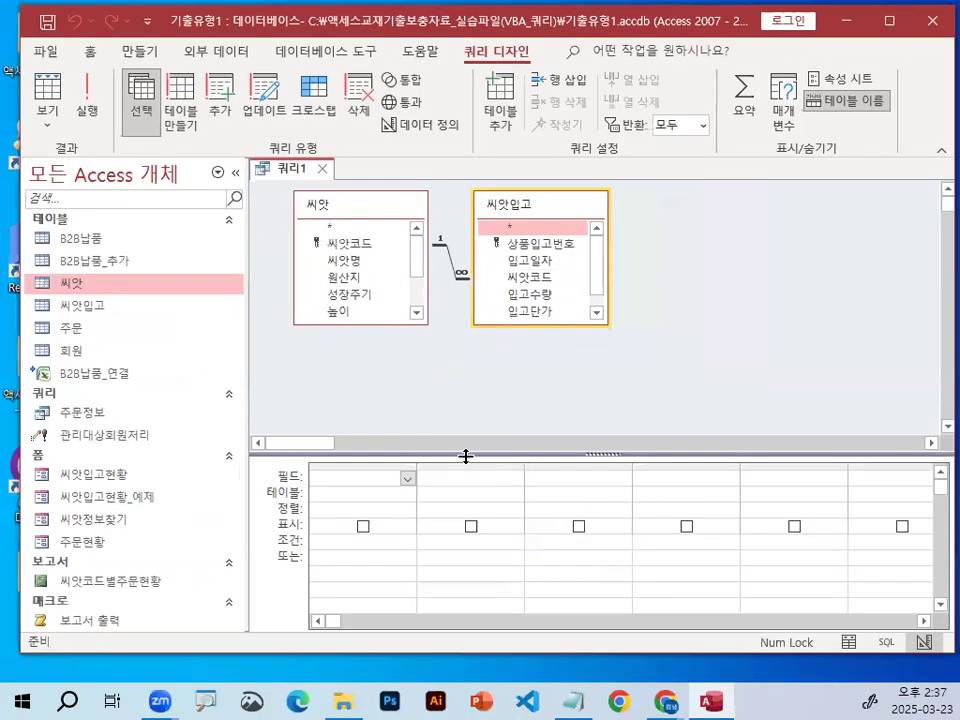
{"action": "left_click_drag", "start_coordinate": [465, 456], "coordinate": [455, 398]}
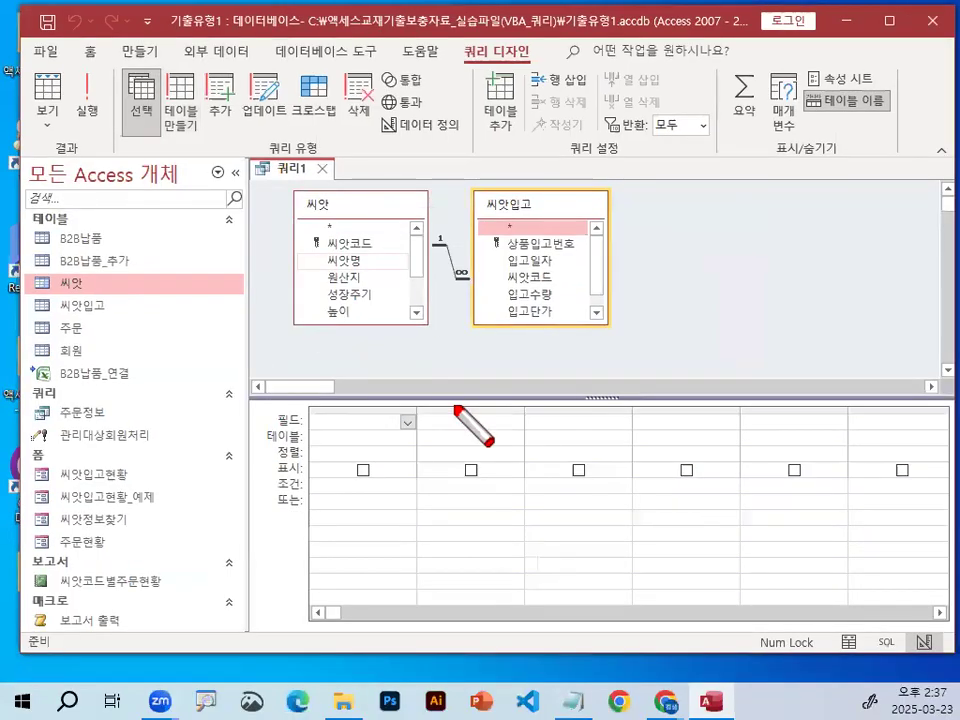
Examine the select query design window, from the 선택 query type to how table fields go into the grid.
{"action": "right_click", "coordinate": [458, 413]}
{"action": "mouse_move", "coordinate": [509, 465]}
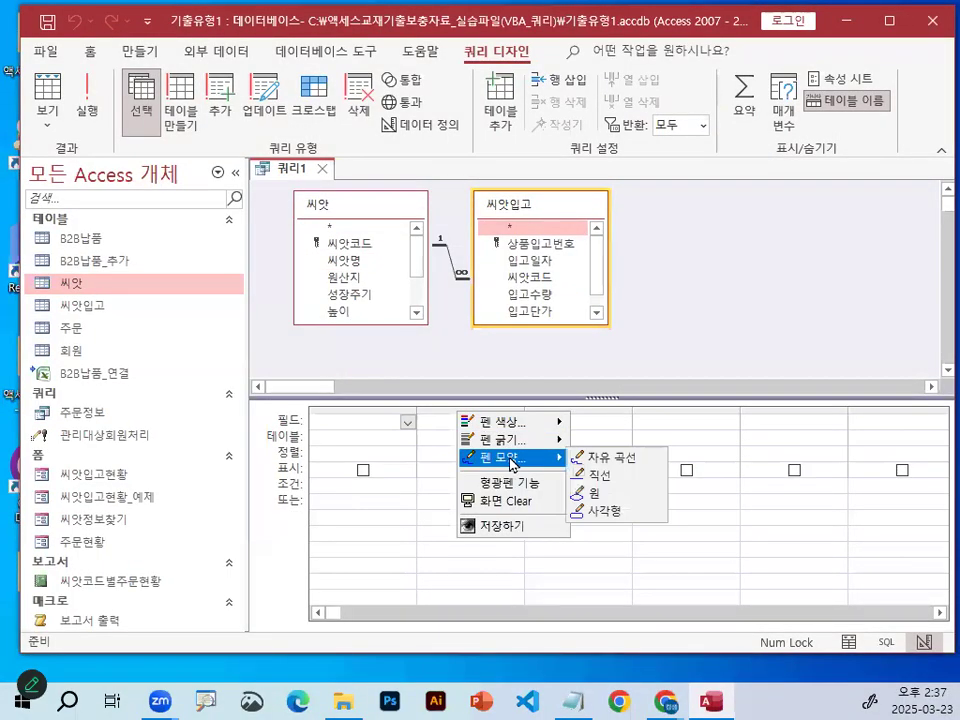
{"action": "left_click", "coordinate": [606, 510]}
{"action": "mouse_move", "coordinate": [253, 158]}
{"action": "left_mouse_down"}
{"action": "mouse_move", "coordinate": [842, 547]}
{"action": "mouse_move", "coordinate": [924, 587]}
{"action": "left_mouse_up"}
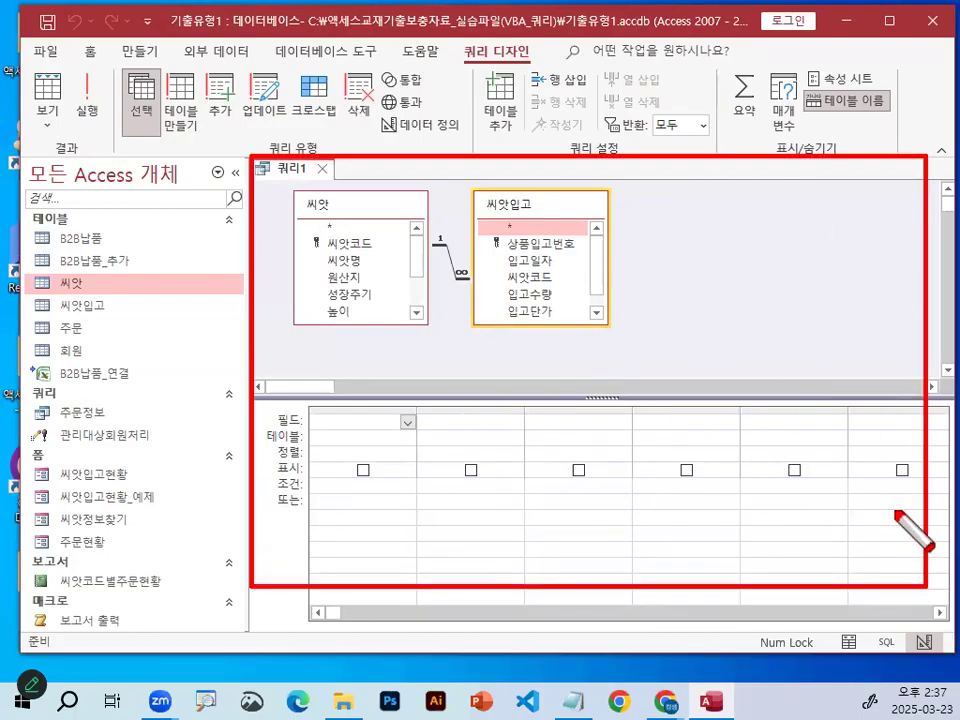
{"action": "left_click_drag", "start_coordinate": [112, 60], "coordinate": [163, 144]}
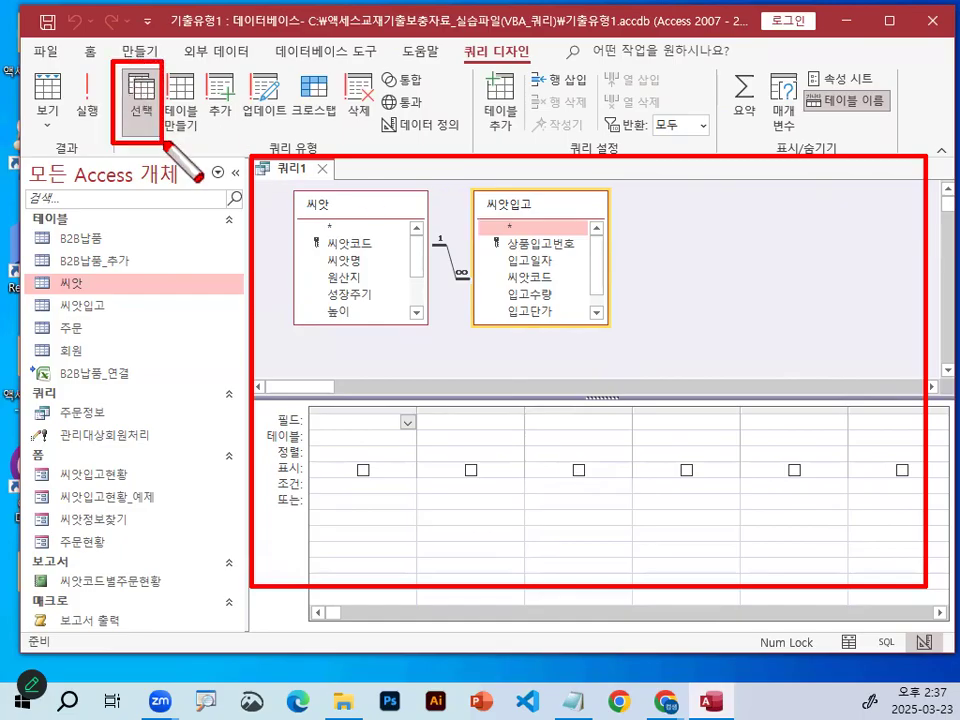
{"action": "right_click", "coordinate": [706, 259]}
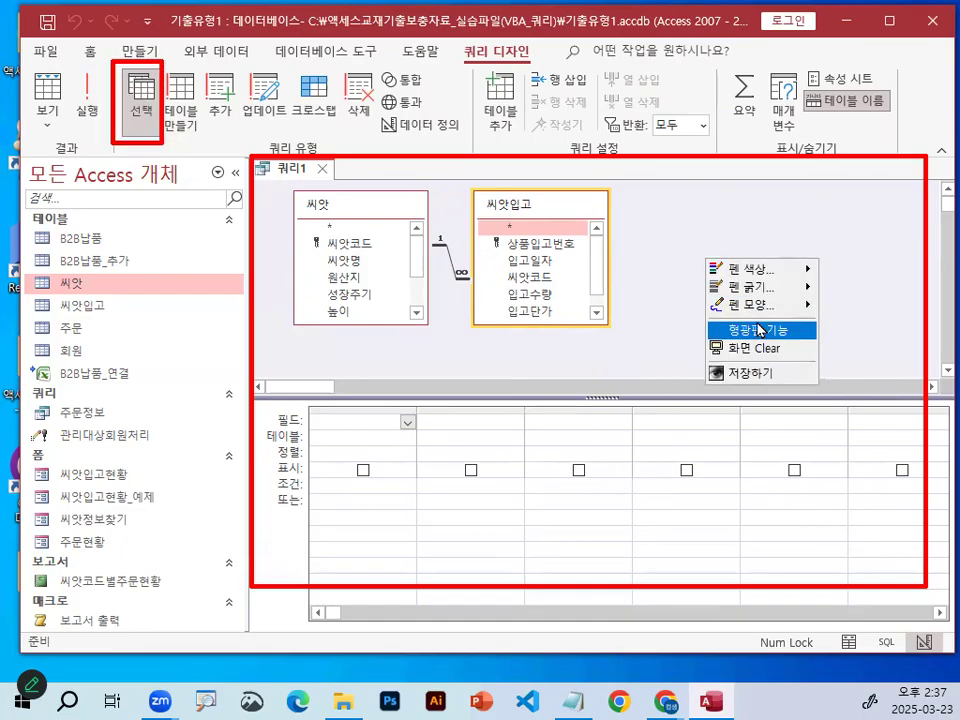
{"action": "mouse_move", "coordinate": [760, 304]}
{"action": "left_click", "coordinate": [852, 302]}
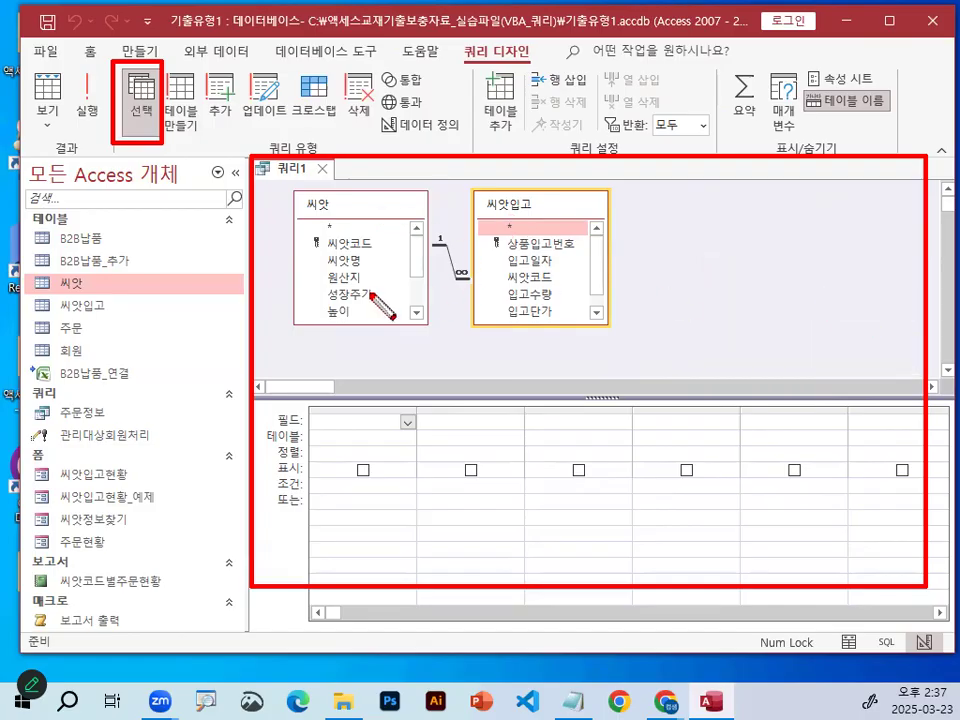
{"action": "mouse_move", "coordinate": [343, 304]}
{"action": "left_mouse_down"}
{"action": "mouse_move", "coordinate": [345, 418]}
{"action": "mouse_move", "coordinate": [368, 402]}
{"action": "left_mouse_up"}
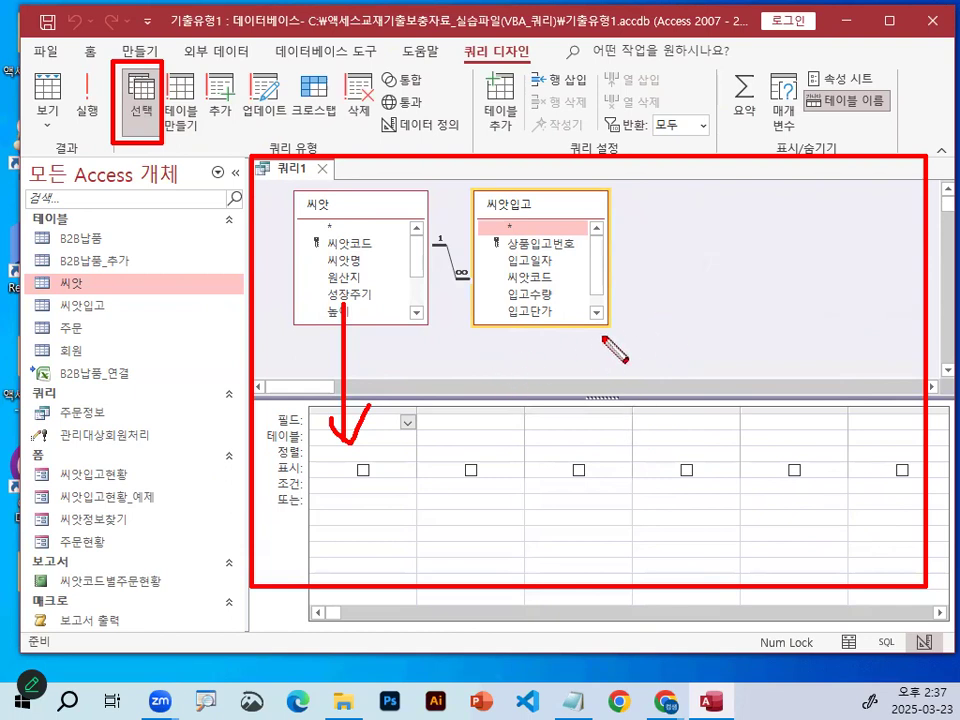
{"action": "mouse_move", "coordinate": [433, 418]}
{"action": "left_mouse_down"}
{"action": "mouse_move", "coordinate": [350, 467]}
{"action": "mouse_move", "coordinate": [300, 200]}
{"action": "mouse_move", "coordinate": [461, 445]}
{"action": "left_mouse_up"}
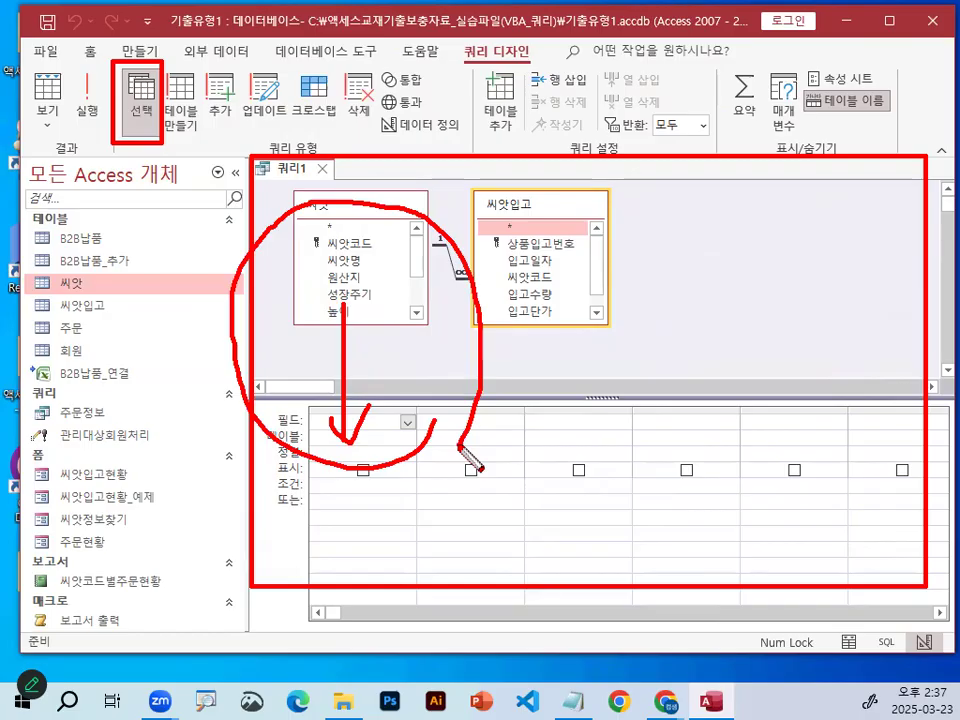
Examine the 요약 command and compare the 선택 and 크로스탭 query types.
{"action": "mouse_move", "coordinate": [745, 57]}
{"action": "left_mouse_down"}
{"action": "mouse_move", "coordinate": [697, 86]}
{"action": "mouse_move", "coordinate": [778, 100]}
{"action": "left_mouse_up"}
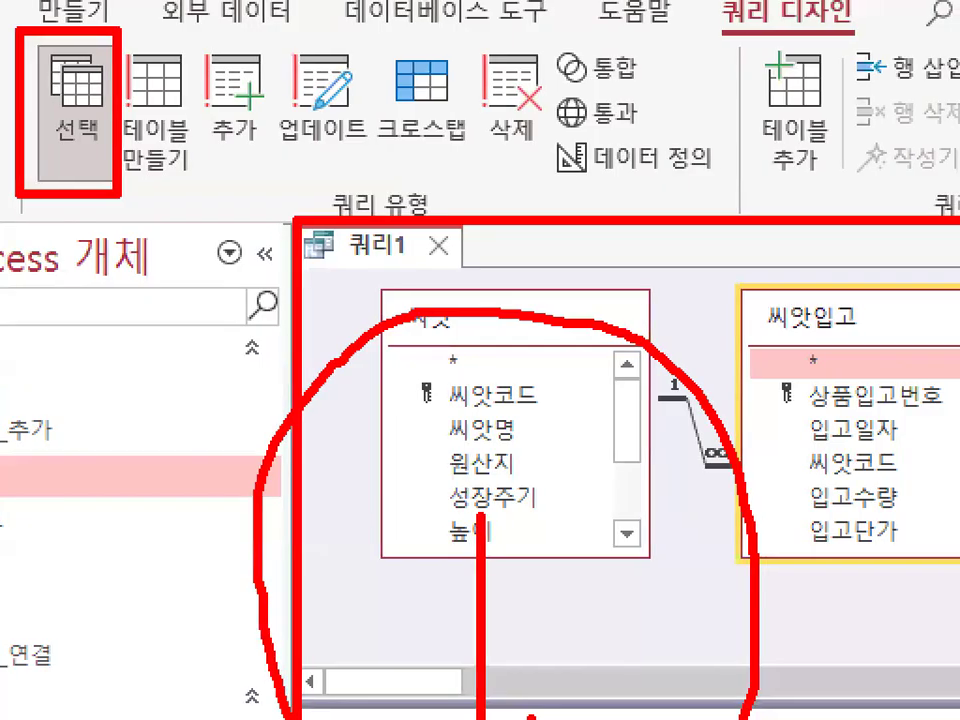
{"action": "left_click_drag", "start_coordinate": [380, 147], "coordinate": [482, 146]}
{"action": "left_click_drag", "start_coordinate": [413, 97], "coordinate": [560, 4]}
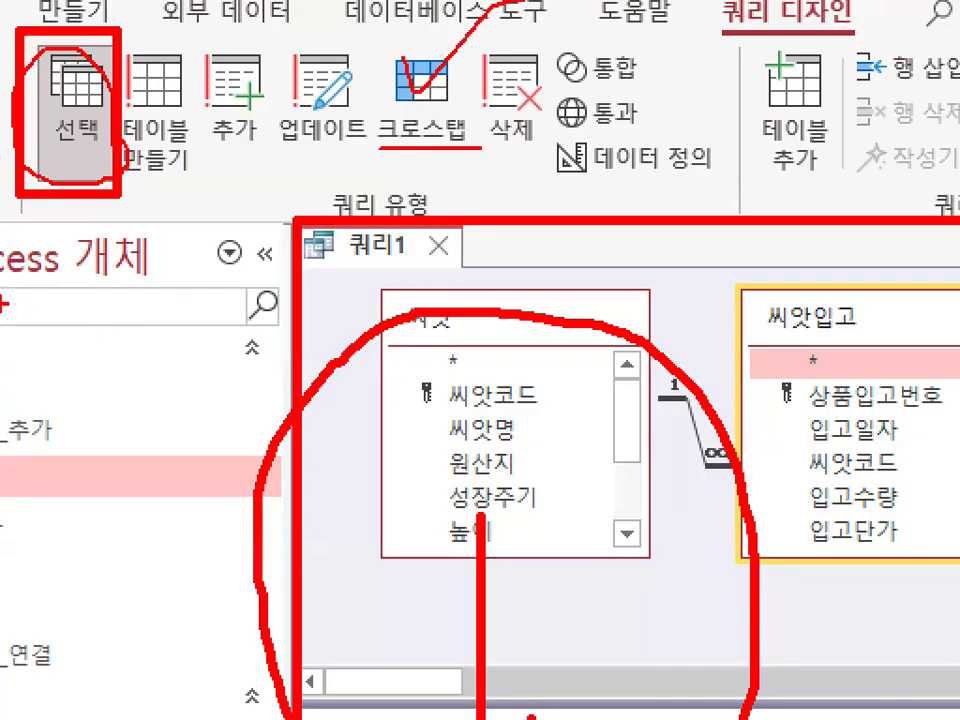
{"action": "left_click_drag", "start_coordinate": [3, 305], "coordinate": [357, 182]}
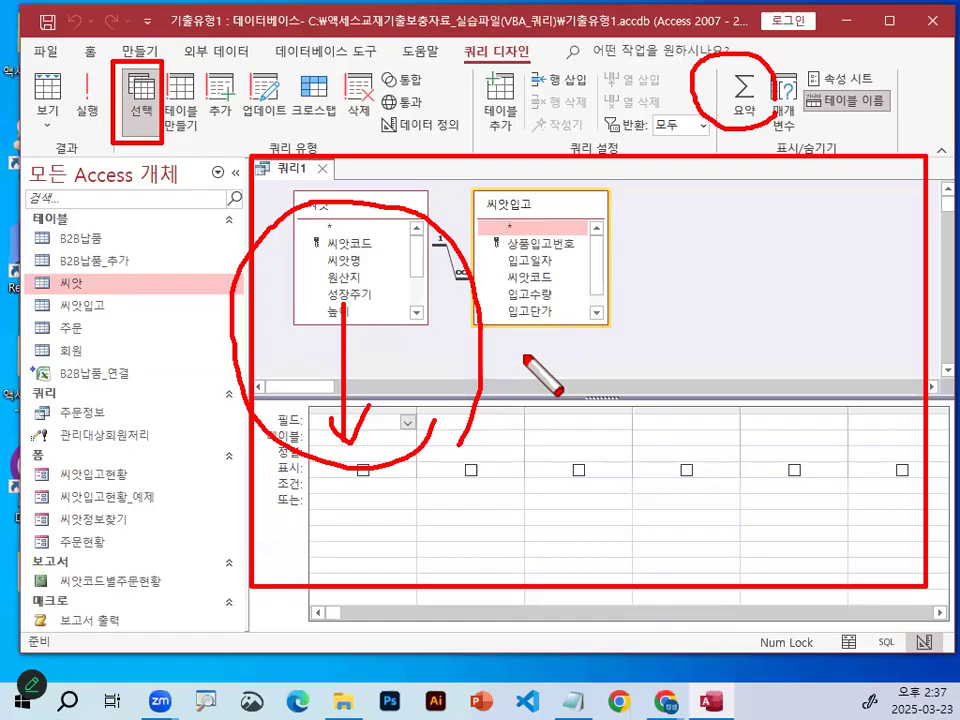
{"action": "key", "text": "ctrl+1"}
{"action": "mouse_move", "coordinate": [958, 570]}
{"action": "left_mouse_down"}
{"action": "mouse_move", "coordinate": [407, 641]}
{"action": "mouse_move", "coordinate": [888, 598]}
{"action": "left_mouse_up"}
{"action": "key", "text": "Escape"}
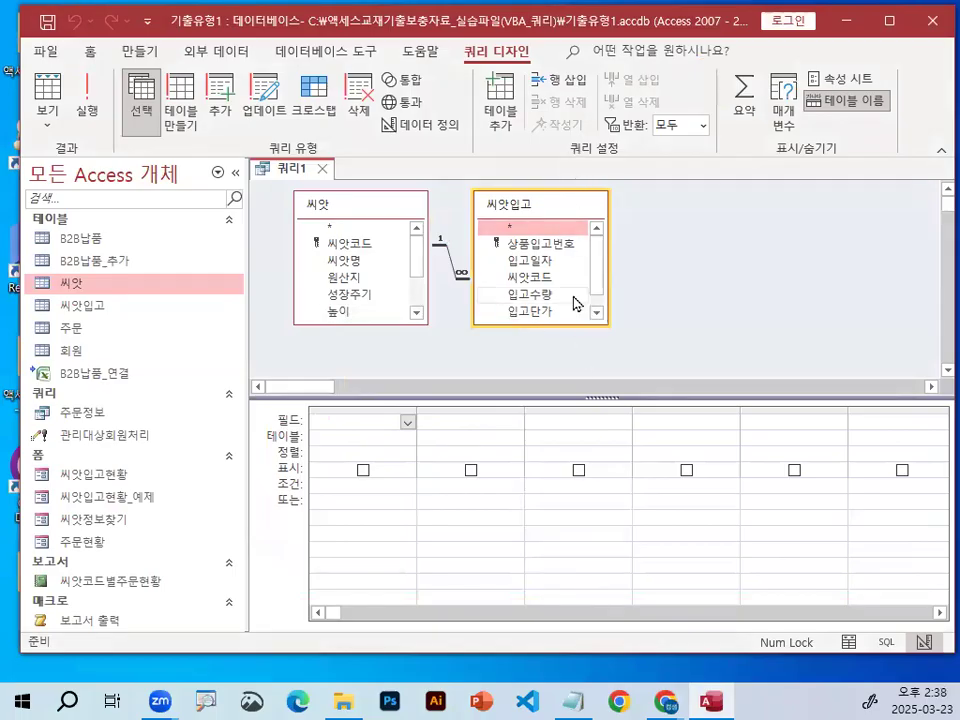
{"action": "key", "text": "ctrl+1"}
{"action": "mouse_move", "coordinate": [349, 112]}
{"action": "left_mouse_down"}
{"action": "mouse_move", "coordinate": [292, 130]}
{"action": "mouse_move", "coordinate": [300, 68]}
{"action": "left_mouse_up"}
{"action": "left_click_drag", "start_coordinate": [405, 125], "coordinate": [358, 22]}
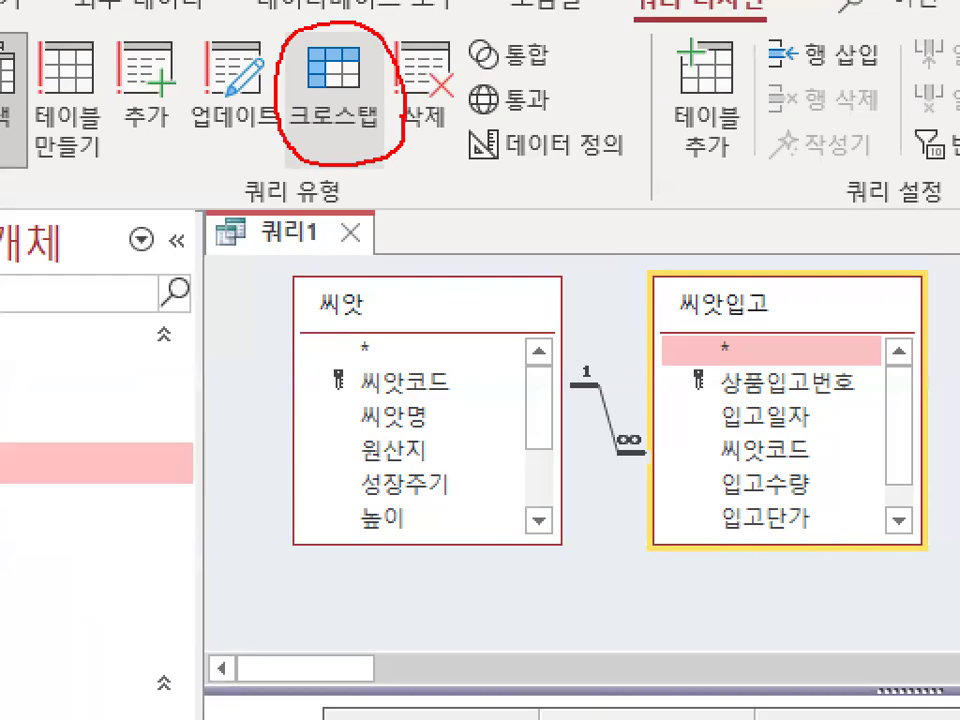
{"action": "key", "text": "Escape"}
Switch to the Notepad notes and review the 작업순서 section on adding tables and required fields in 쿼리디자인.
{"action": "left_click", "coordinate": [580, 693]}
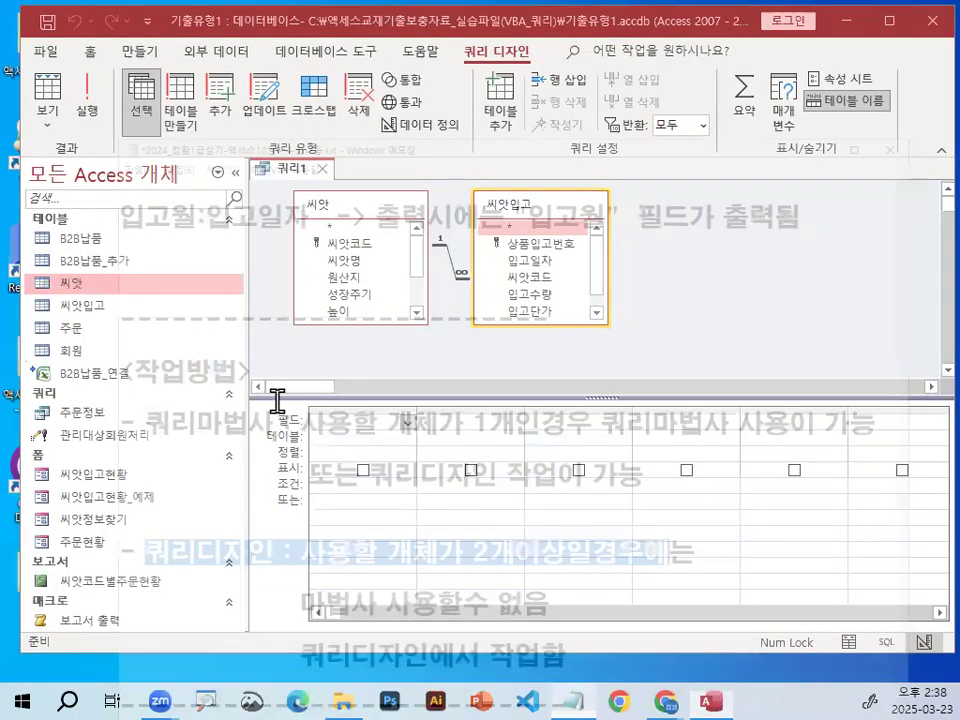
{"action": "scroll", "coordinate": [275, 402], "scroll_direction": "down", "scroll_amount": 5}
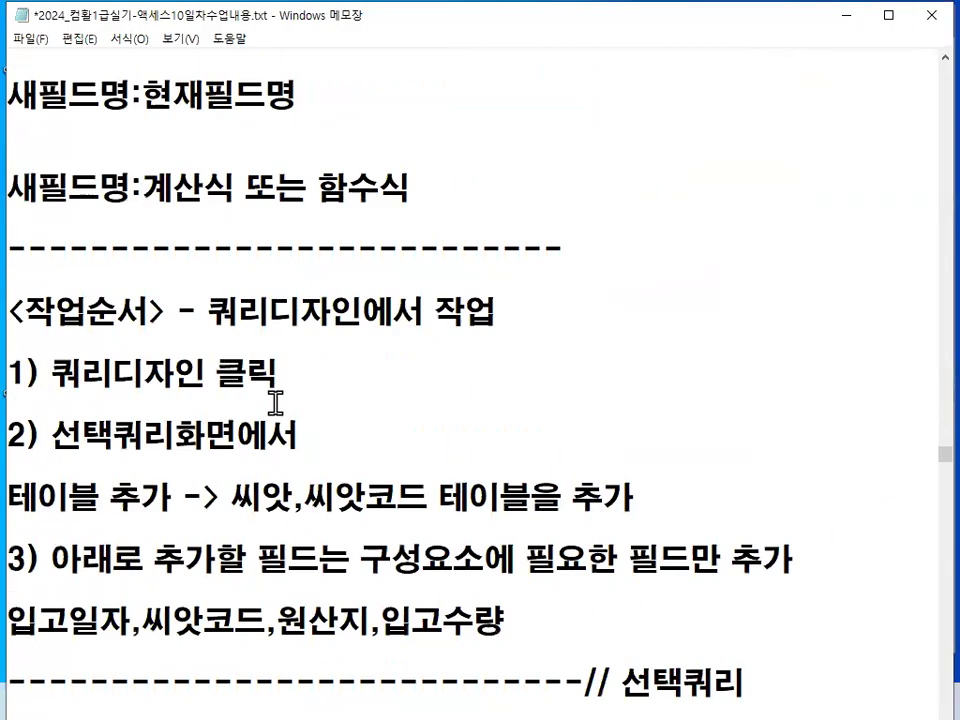
{"action": "left_click_drag", "start_coordinate": [62, 348], "coordinate": [343, 345]}
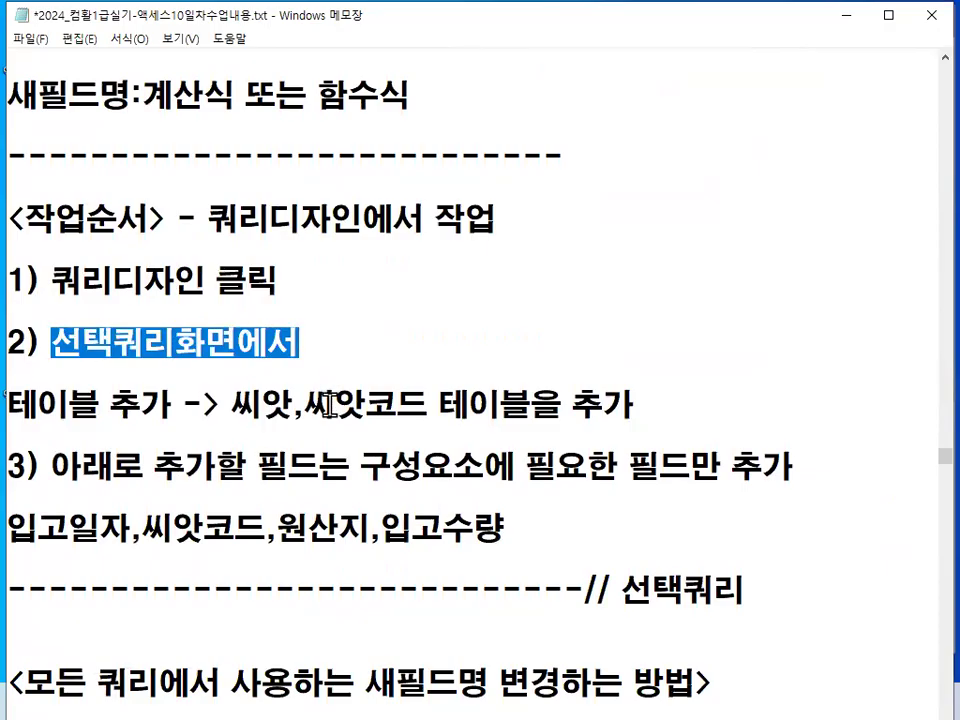
{"action": "scroll", "coordinate": [332, 403], "scroll_direction": "down", "scroll_amount": 1}
{"action": "left_click_drag", "start_coordinate": [53, 281], "coordinate": [817, 277]}
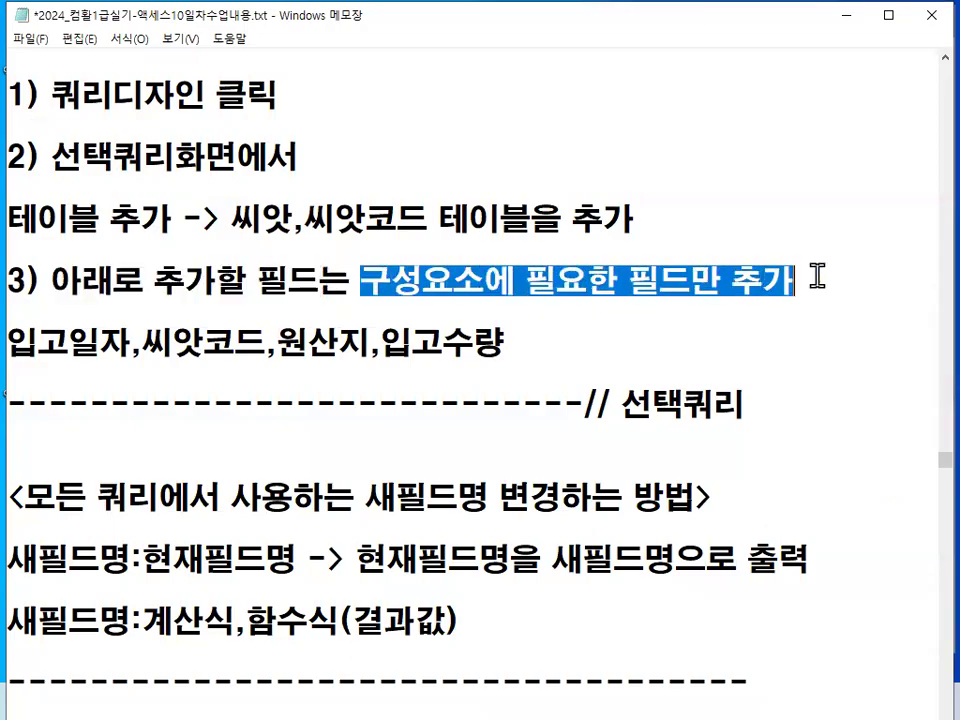
{"action": "left_click_drag", "start_coordinate": [90, 165], "coordinate": [172, 170]}
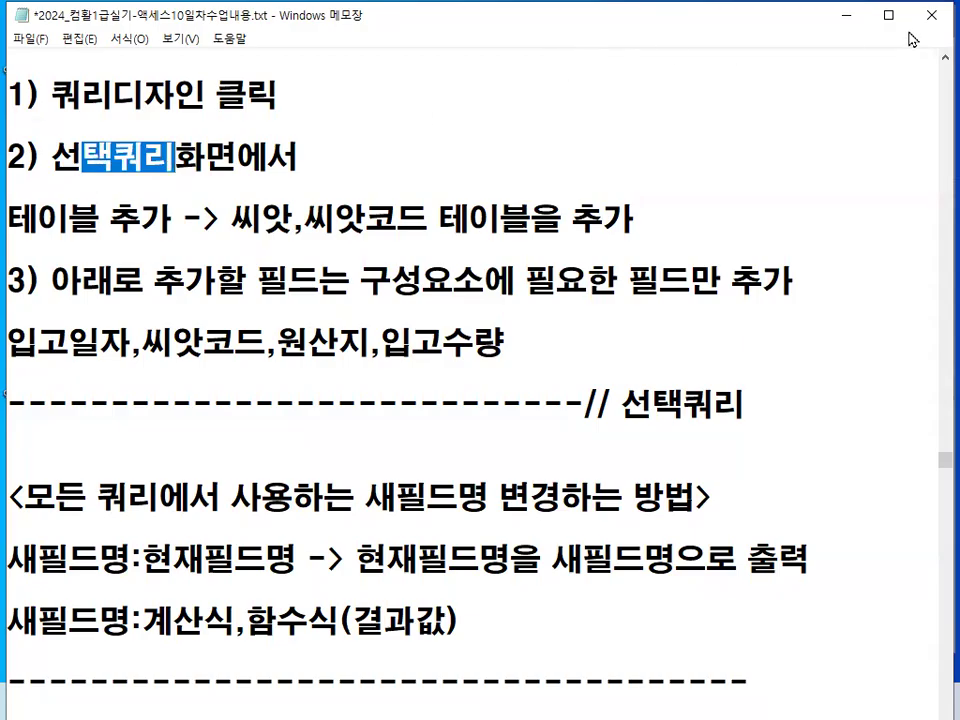
Switch back to Access and add 입고일자 from 씨앗입고 and 씨앗코드 from 씨앗 to the query grid.
{"action": "left_click", "coordinate": [846, 15]}
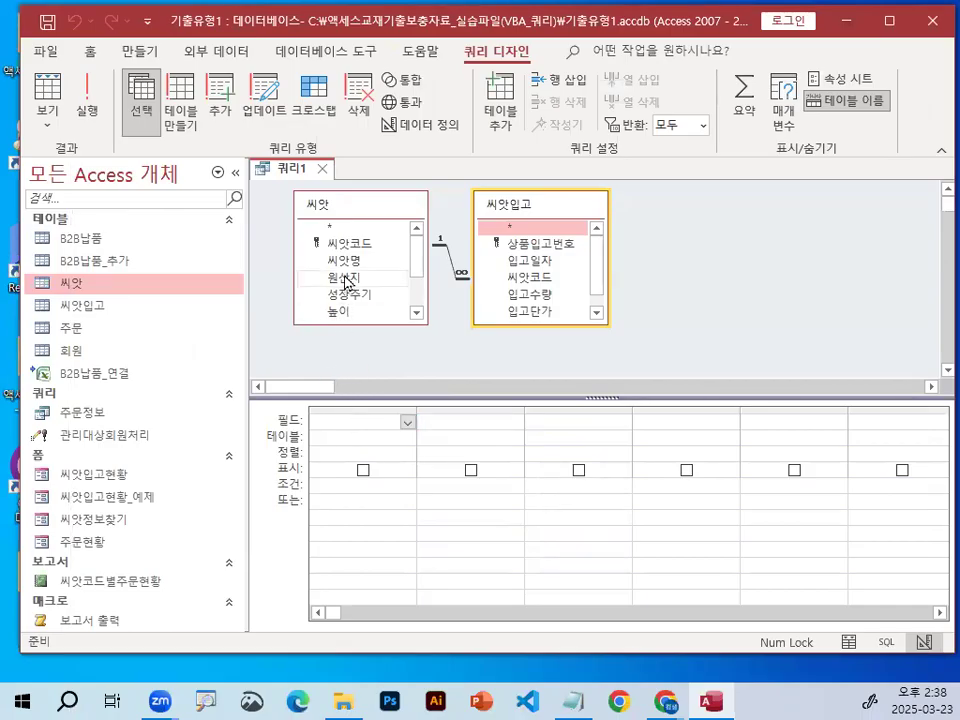
{"action": "left_click_drag", "start_coordinate": [540, 272], "coordinate": [369, 476]}
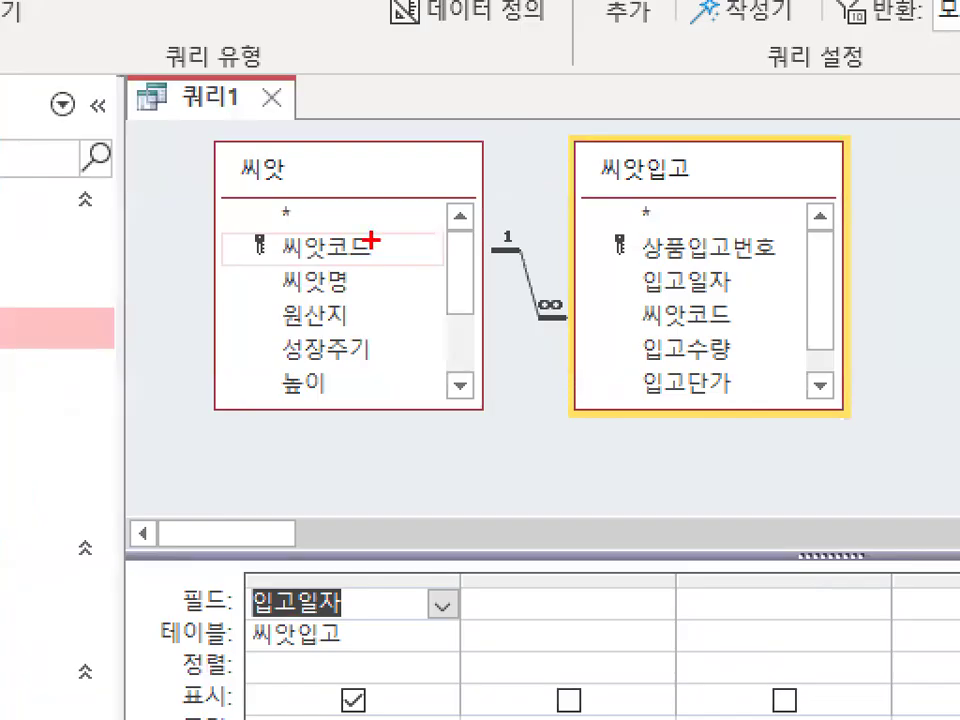
{"action": "mouse_move", "coordinate": [391, 252]}
{"action": "left_mouse_down"}
{"action": "mouse_move", "coordinate": [281, 261]}
{"action": "mouse_move", "coordinate": [411, 267]}
{"action": "left_mouse_up"}
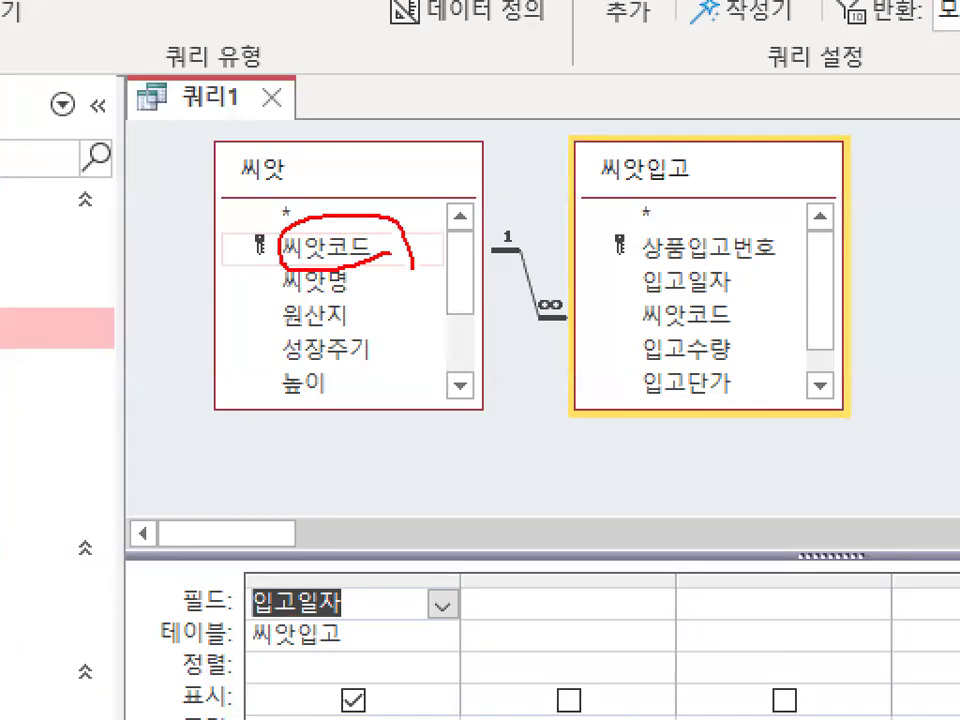
{"action": "key", "text": "Escape"}
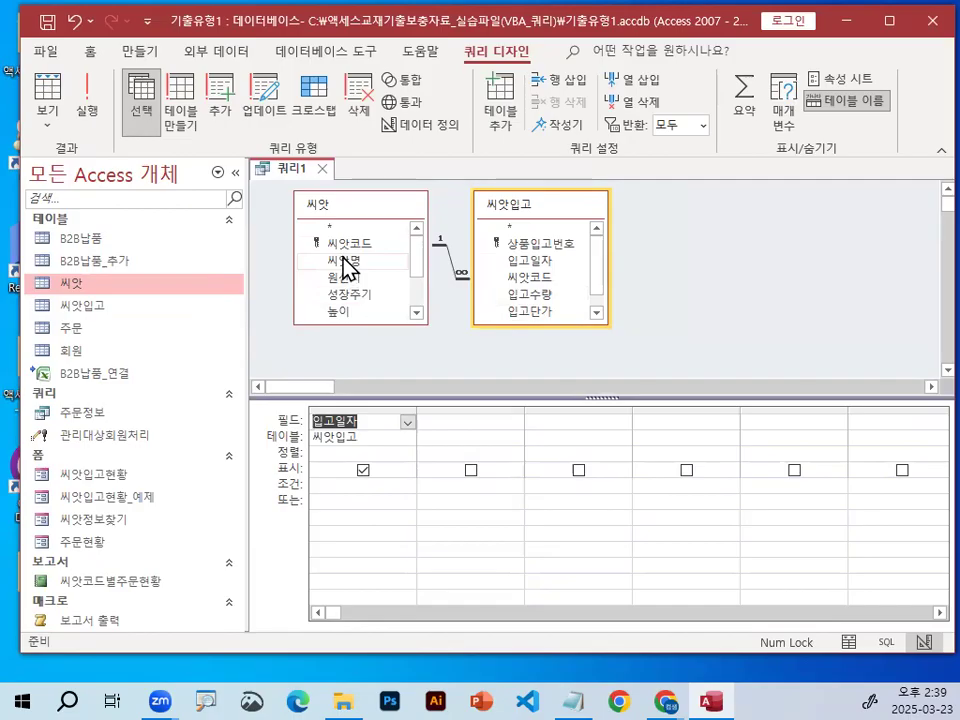
{"action": "left_click", "coordinate": [377, 420]}
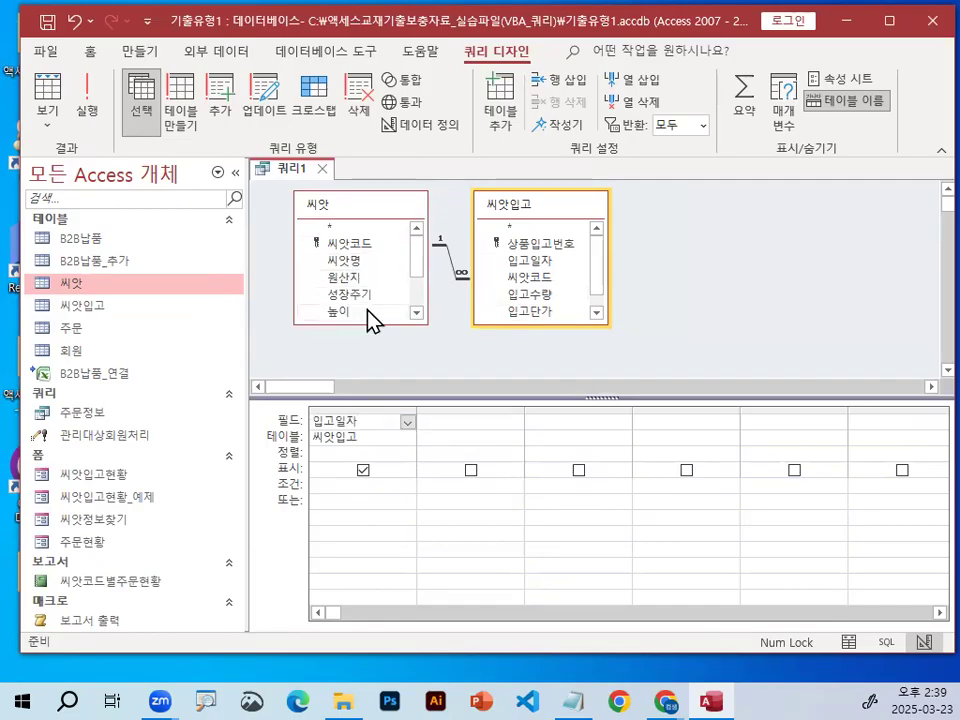
{"action": "double_click", "coordinate": [357, 246]}
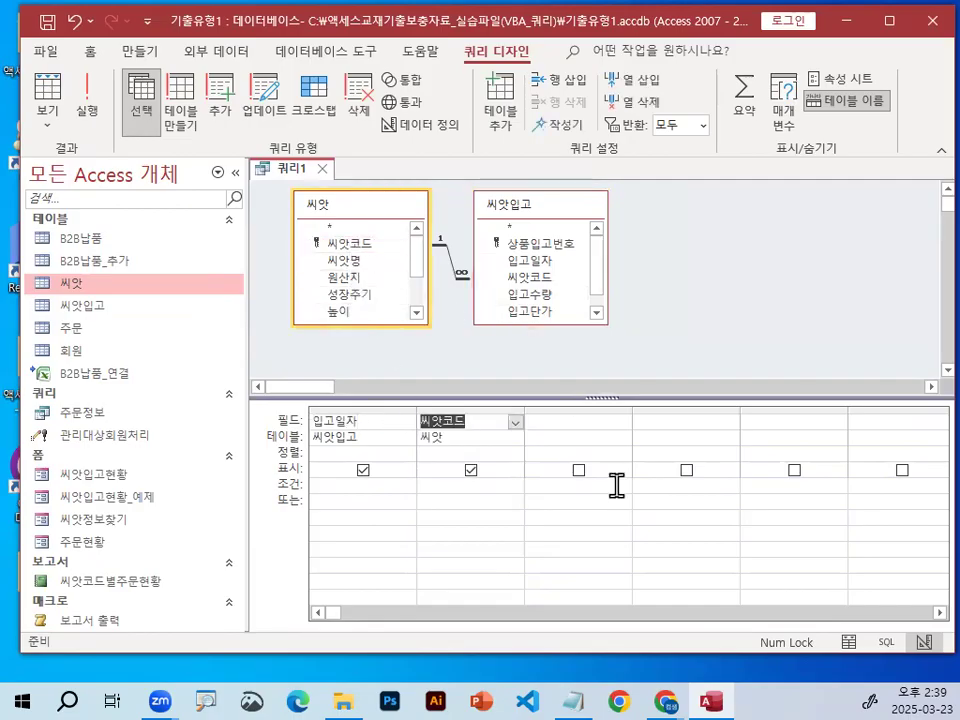
Add the 원산지 field from the 씨앗 table as the third column of the query grid.
{"action": "key", "text": "ctrl+1"}
{"action": "left_click_drag", "start_coordinate": [584, 275], "coordinate": [588, 313]}
{"action": "key", "text": "Escape"}
{"action": "left_click", "coordinate": [352, 282]}
{"action": "key", "text": "ctrl+1"}
{"action": "left_click", "coordinate": [351, 281]}
{"action": "left_click_drag", "start_coordinate": [371, 283], "coordinate": [373, 274]}
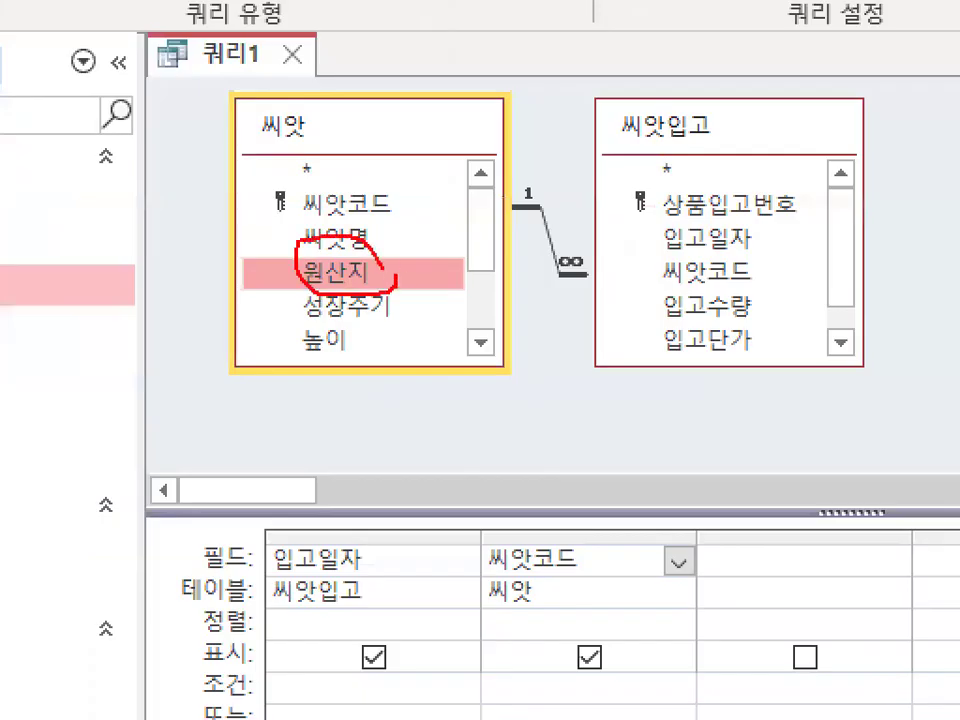
{"action": "key", "text": "Escape"}
{"action": "double_click", "coordinate": [349, 283]}
{"action": "key", "text": "ctrl+1"}
{"action": "left_click", "coordinate": [608, 434]}
{"action": "left_click_drag", "start_coordinate": [565, 412], "coordinate": [580, 441]}
{"action": "key", "text": "Escape"}
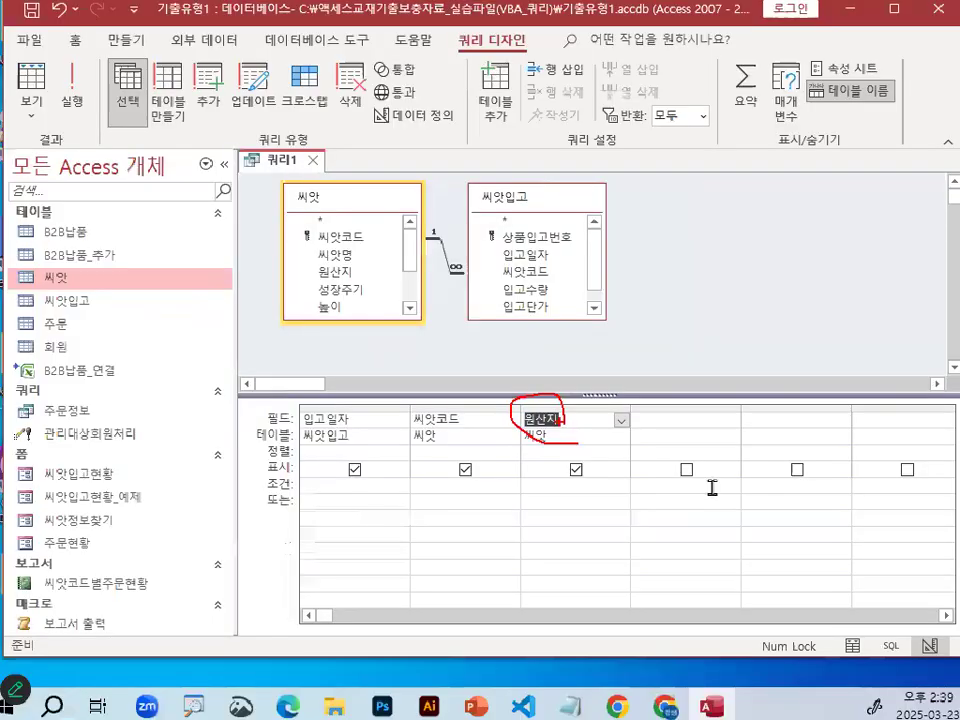
Add the 입고수량 field from the 씨앗입고 table as the fourth column of the query grid.
{"action": "key", "text": "ctrl+1"}
{"action": "mouse_move", "coordinate": [365, 414]}
{"action": "left_mouse_down"}
{"action": "mouse_move", "coordinate": [360, 394]}
{"action": "mouse_move", "coordinate": [436, 390]}
{"action": "mouse_move", "coordinate": [445, 408]}
{"action": "left_mouse_up"}
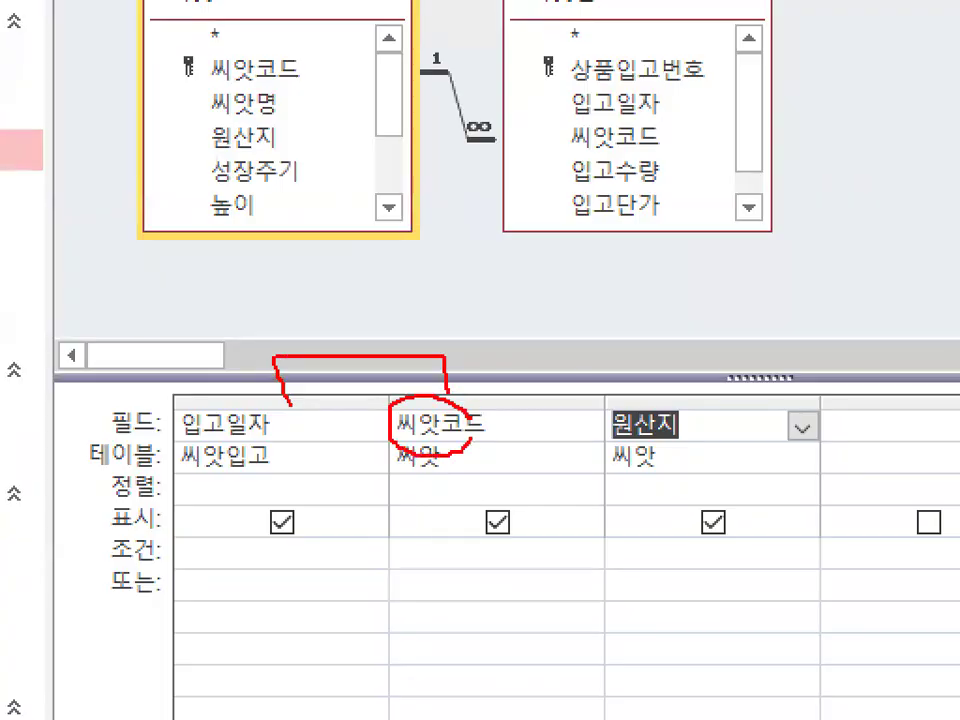
{"action": "mouse_move", "coordinate": [279, 450]}
{"action": "left_mouse_down"}
{"action": "mouse_move", "coordinate": [331, 432]}
{"action": "mouse_move", "coordinate": [330, 462]}
{"action": "left_mouse_up"}
{"action": "left_click_drag", "start_coordinate": [662, 404], "coordinate": [665, 410]}
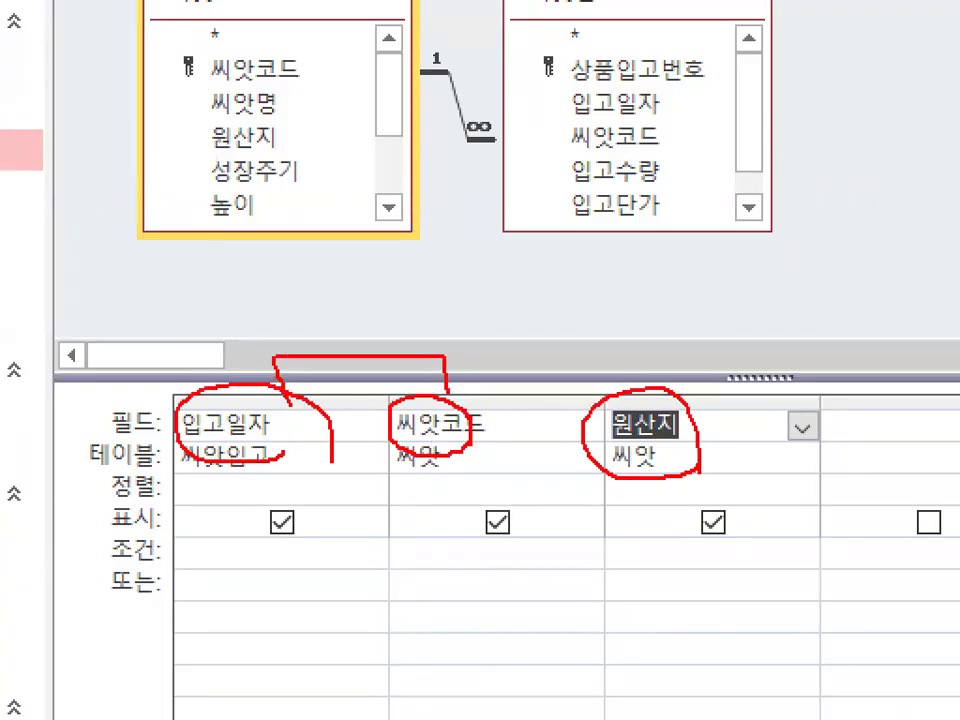
{"action": "key", "text": "Escape"}
{"action": "left_click", "coordinate": [671, 425]}
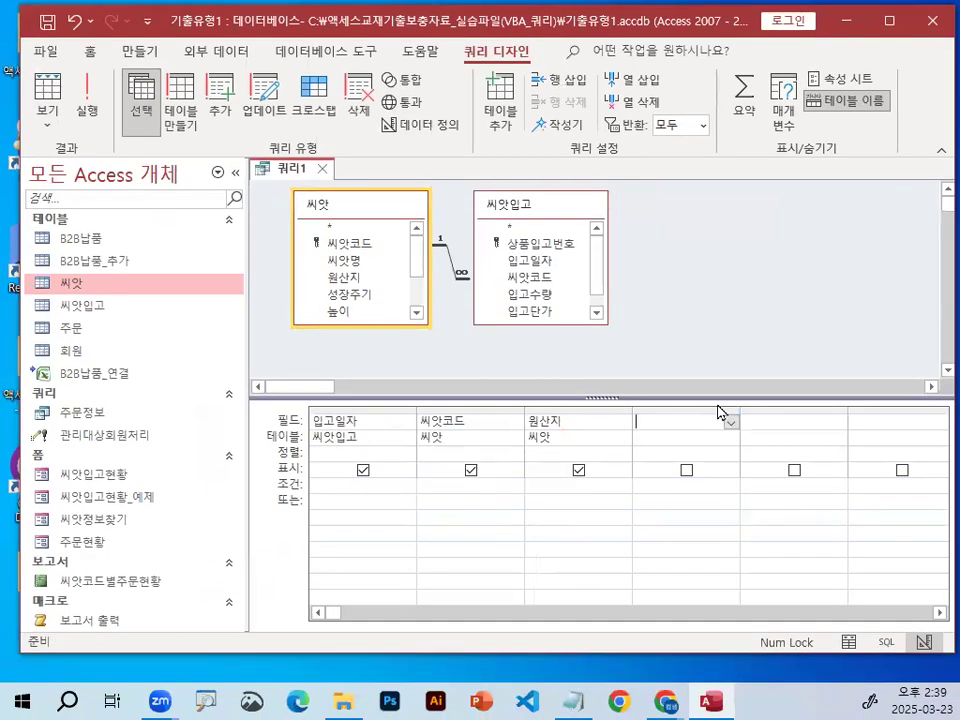
{"action": "left_click", "coordinate": [538, 296]}
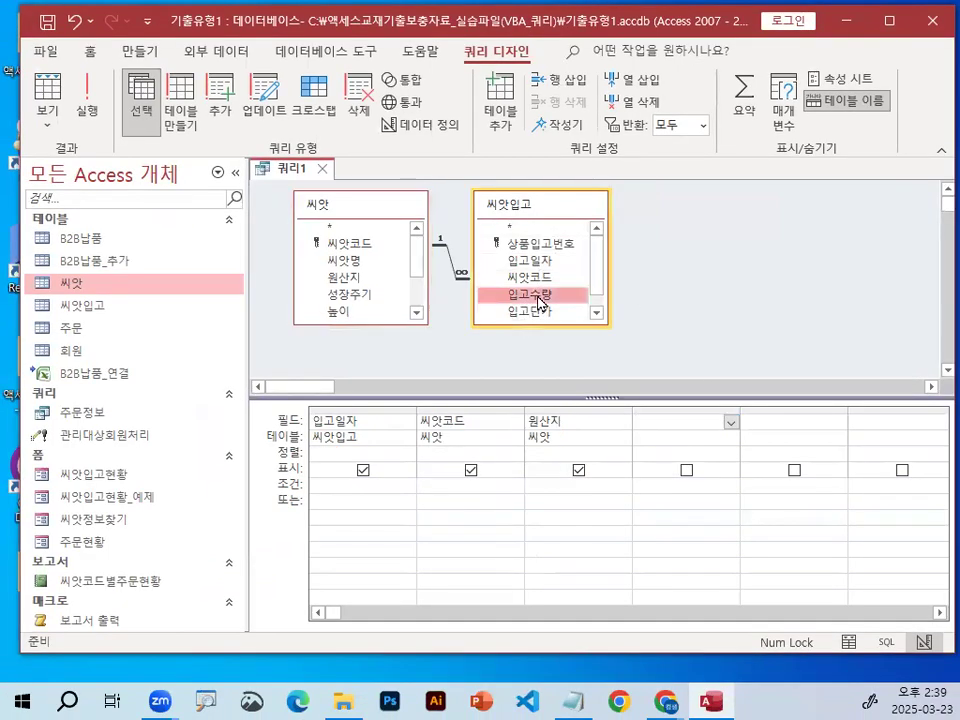
{"action": "left_click_drag", "start_coordinate": [538, 298], "coordinate": [690, 424]}
{"action": "key", "text": "ctrl+1"}
{"action": "left_click", "coordinate": [626, 470]}
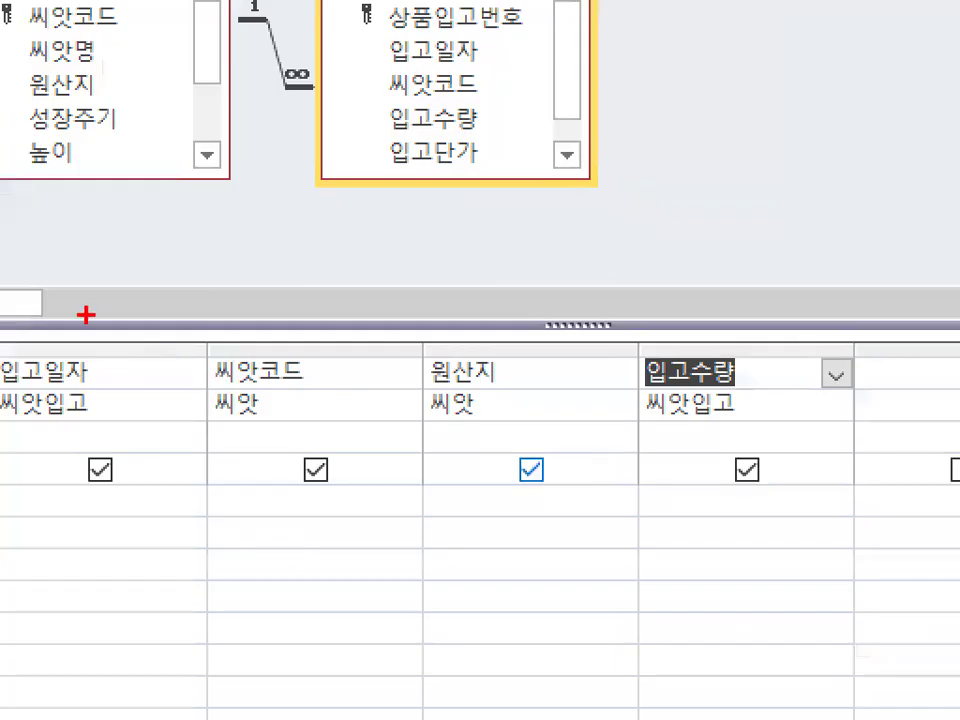
{"action": "mouse_move", "coordinate": [73, 335]}
{"action": "left_mouse_down"}
{"action": "mouse_move", "coordinate": [561, 193]}
{"action": "mouse_move", "coordinate": [765, 325]}
{"action": "left_mouse_up"}
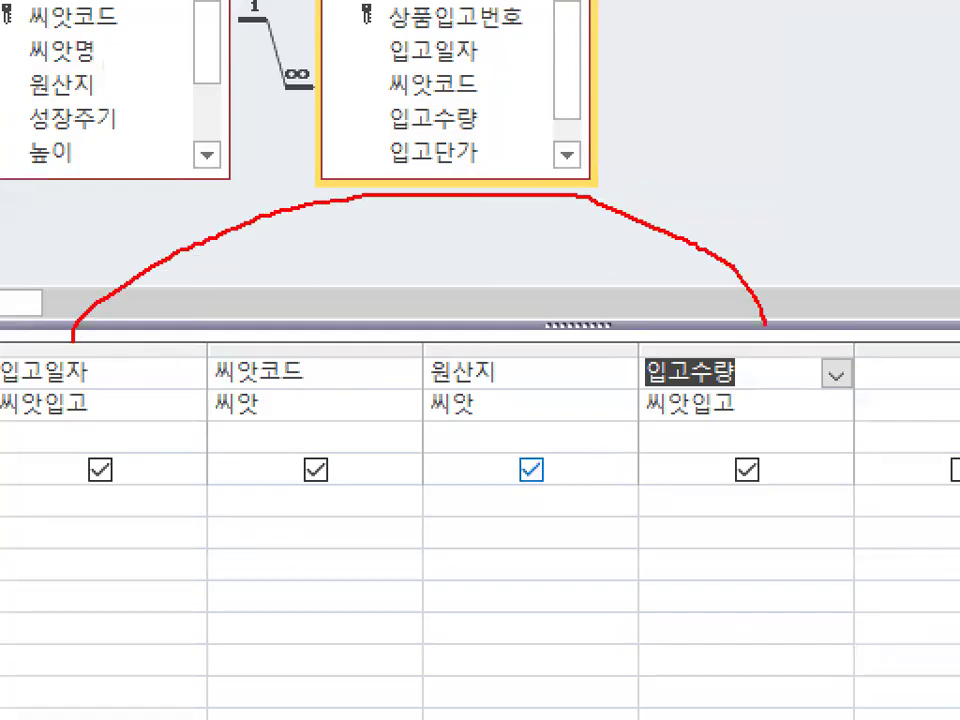
{"action": "mouse_move", "coordinate": [128, 405]}
{"action": "left_mouse_down"}
{"action": "mouse_move", "coordinate": [34, 378]}
{"action": "mouse_move", "coordinate": [107, 402]}
{"action": "left_mouse_up"}
{"action": "mouse_move", "coordinate": [373, 391]}
{"action": "left_mouse_down"}
{"action": "mouse_move", "coordinate": [256, 350]}
{"action": "mouse_move", "coordinate": [357, 405]}
{"action": "left_mouse_up"}
{"action": "mouse_move", "coordinate": [603, 418]}
{"action": "left_mouse_down"}
{"action": "mouse_move", "coordinate": [446, 432]}
{"action": "mouse_move", "coordinate": [547, 415]}
{"action": "left_mouse_up"}
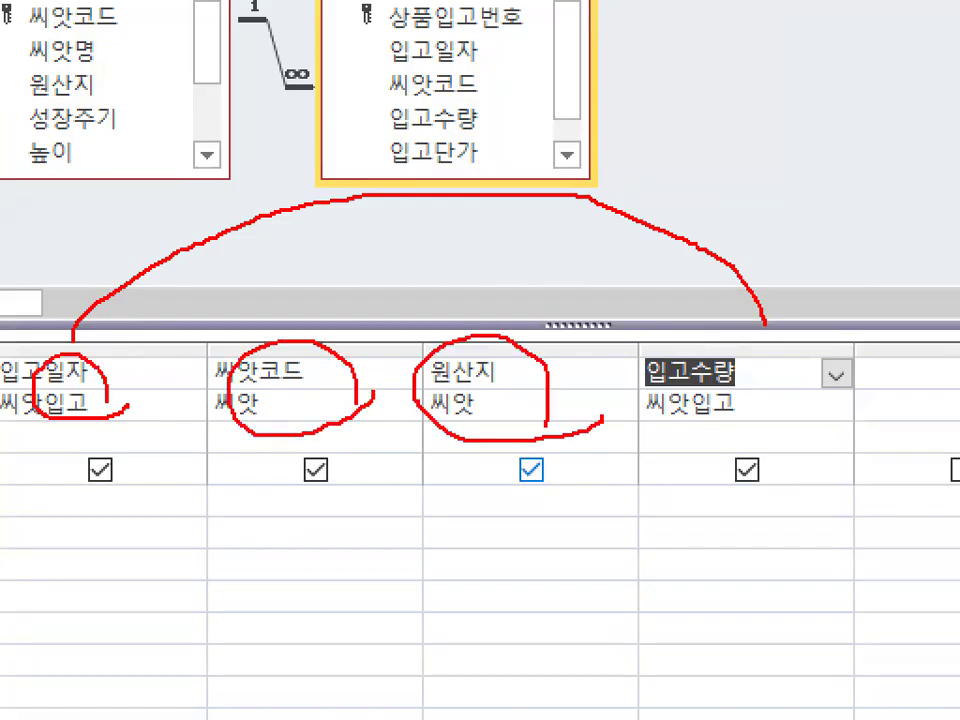
{"action": "mouse_move", "coordinate": [755, 450]}
{"action": "left_mouse_down"}
{"action": "mouse_move", "coordinate": [598, 398]}
{"action": "mouse_move", "coordinate": [768, 430]}
{"action": "left_mouse_up"}
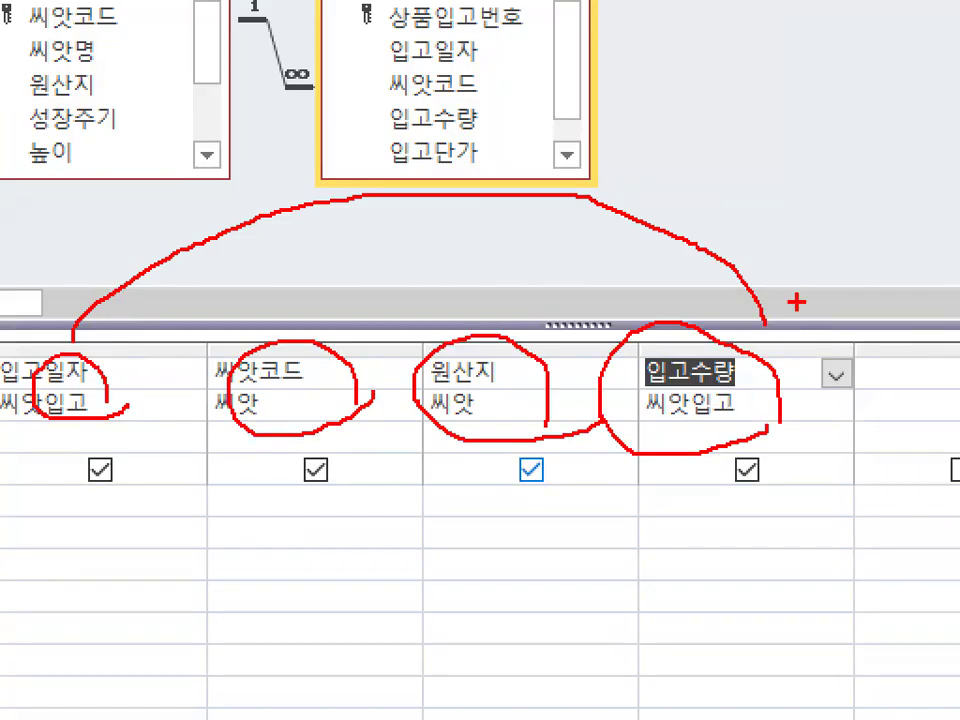
{"action": "key", "text": "Escape"}
{"action": "key", "text": "ctrl+1"}
{"action": "left_click", "coordinate": [150, 91]}
{"action": "mouse_move", "coordinate": [178, 159]}
{"action": "left_mouse_down"}
{"action": "mouse_move", "coordinate": [66, 182]}
{"action": "mouse_move", "coordinate": [180, 125]}
{"action": "left_mouse_up"}
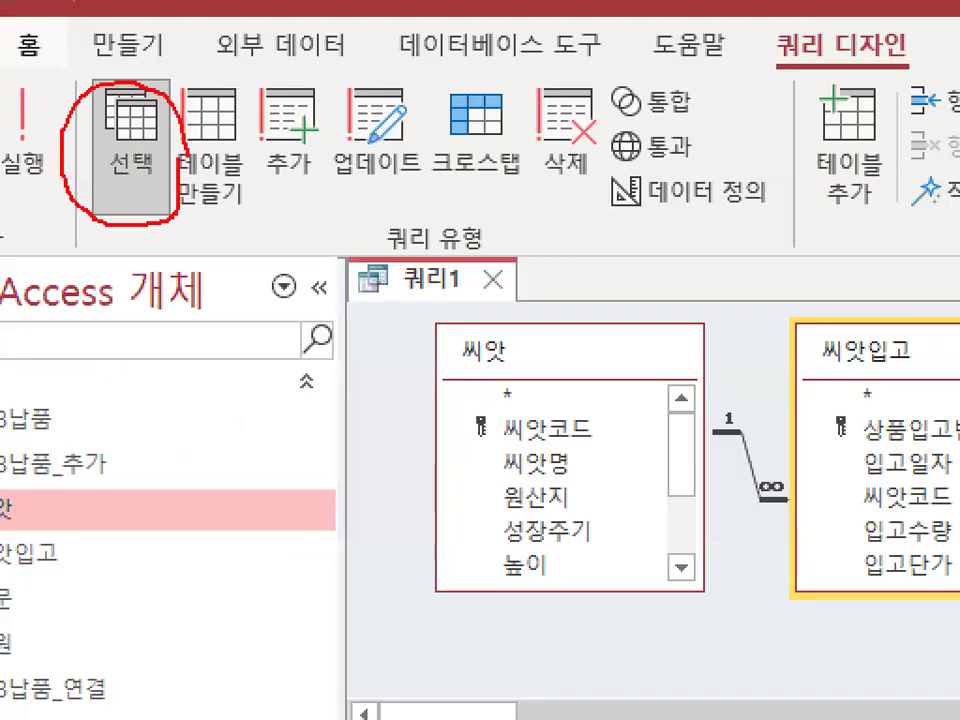
{"action": "left_click_drag", "start_coordinate": [435, 97], "coordinate": [545, 3]}
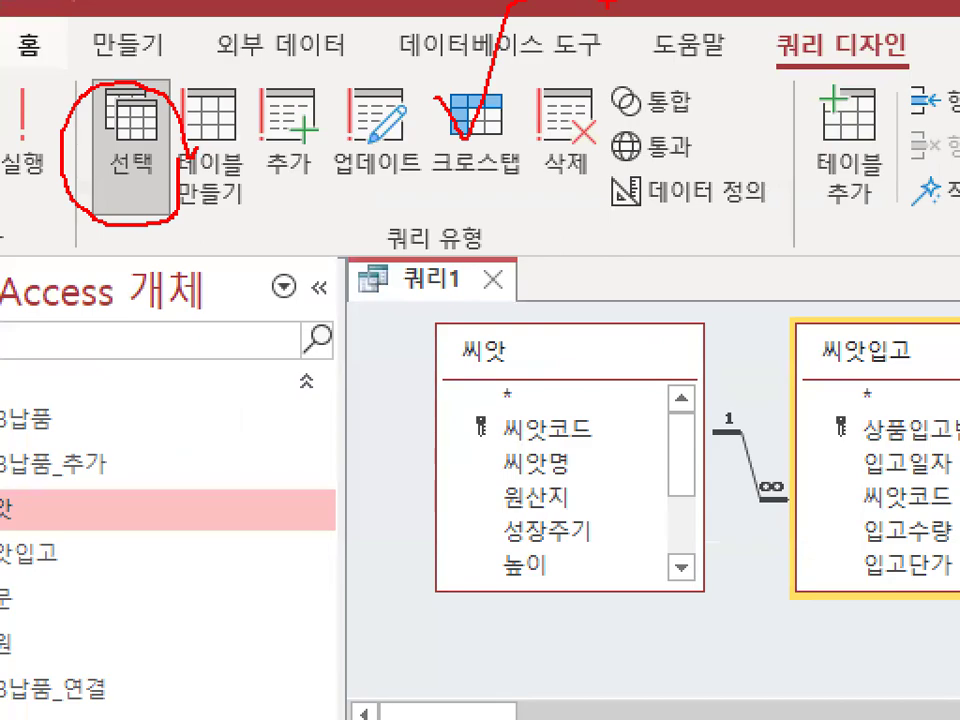
{"action": "key", "text": "Escape"}
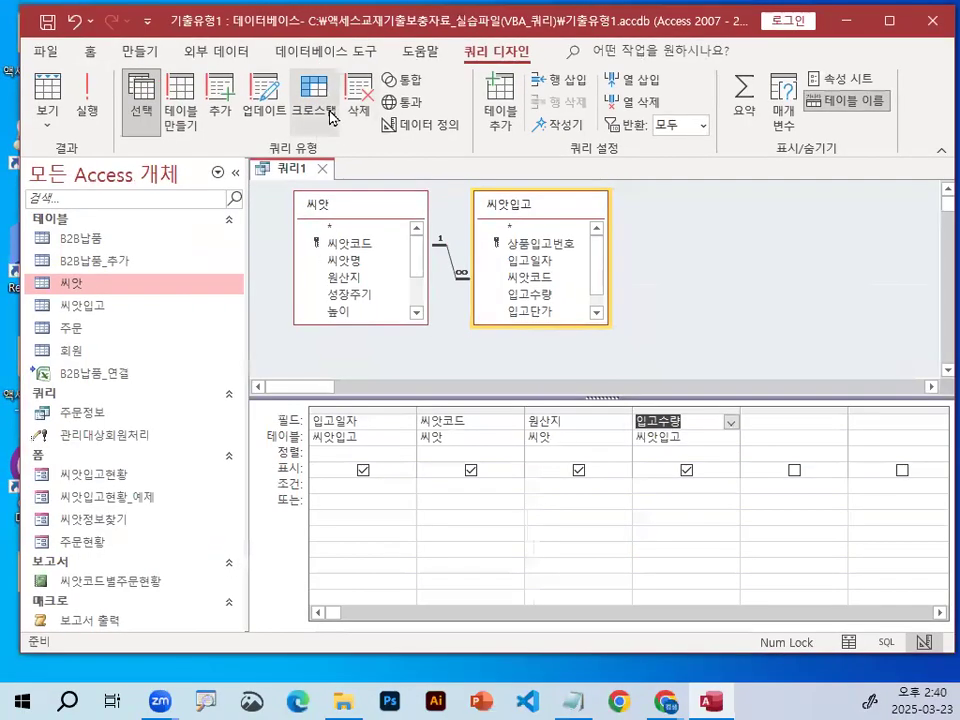
Change the query type from a select query to a crosstab query (크로스탭).
{"action": "left_click", "coordinate": [331, 118]}
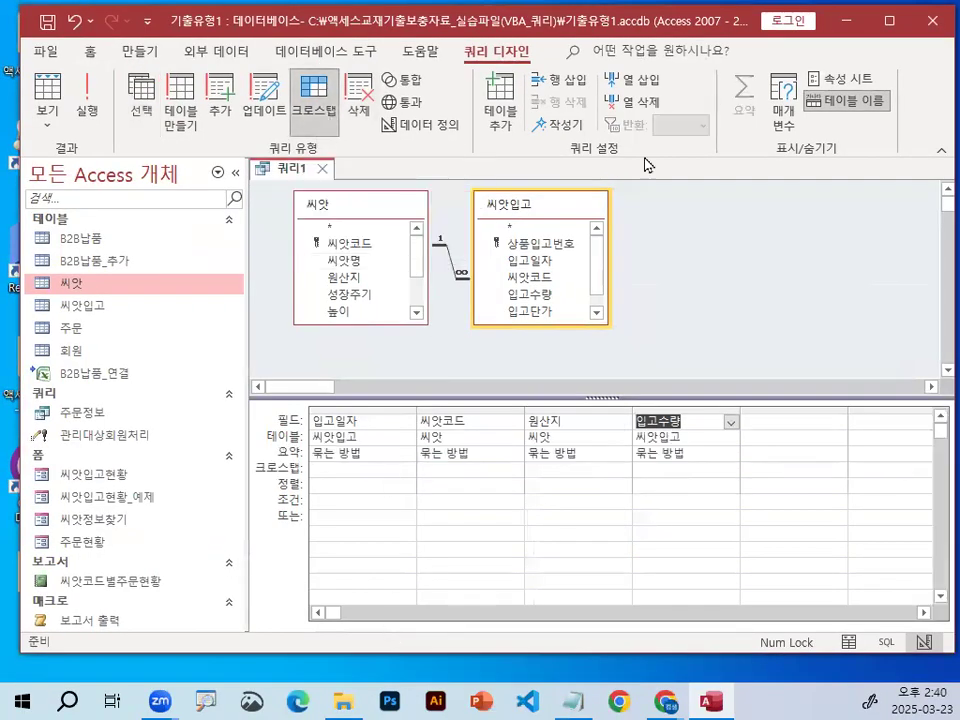
{"action": "key", "text": "ctrl+1"}
{"action": "left_click", "coordinate": [862, 79]}
{"action": "mouse_move", "coordinate": [781, 115]}
{"action": "left_mouse_down"}
{"action": "mouse_move", "coordinate": [721, 120]}
{"action": "mouse_move", "coordinate": [786, 115]}
{"action": "left_mouse_up"}
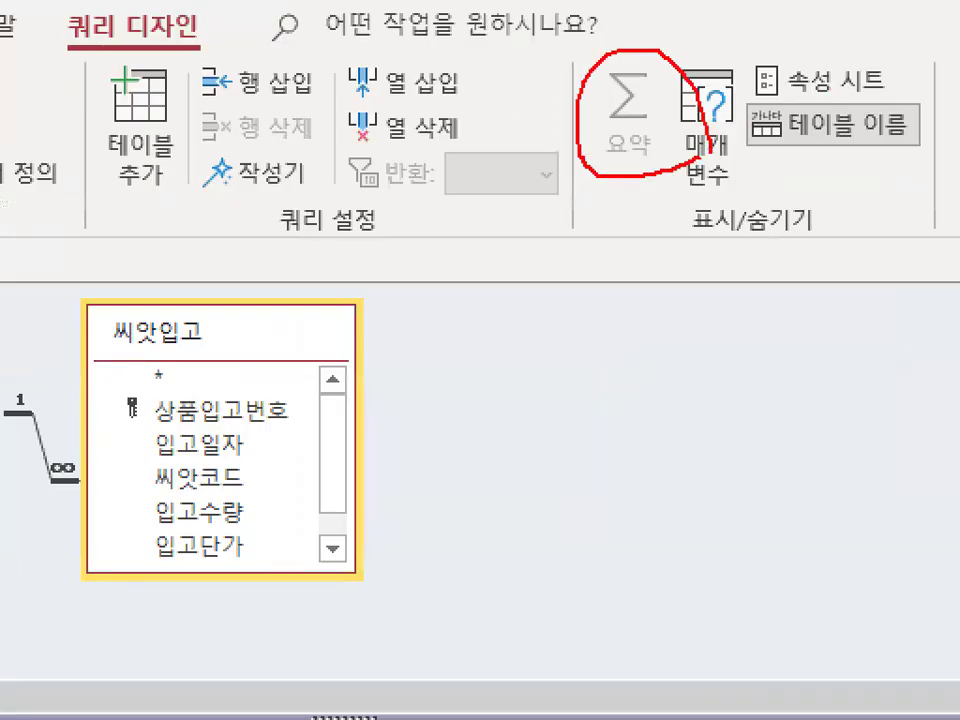
{"action": "key", "text": "Escape"}
{"action": "key", "text": "ctrl+1"}
{"action": "left_click", "coordinate": [148, 594]}
{"action": "left_click_drag", "start_coordinate": [143, 574], "coordinate": [176, 576]}
{"action": "mouse_move", "coordinate": [343, 429]}
{"action": "left_mouse_down"}
{"action": "mouse_move", "coordinate": [782, 428]}
{"action": "mouse_move", "coordinate": [650, 491]}
{"action": "mouse_move", "coordinate": [750, 445]}
{"action": "left_mouse_up"}
{"action": "key", "text": "Escape"}
{"action": "key", "text": "ctrl+1"}
{"action": "left_click", "coordinate": [750, 418]}
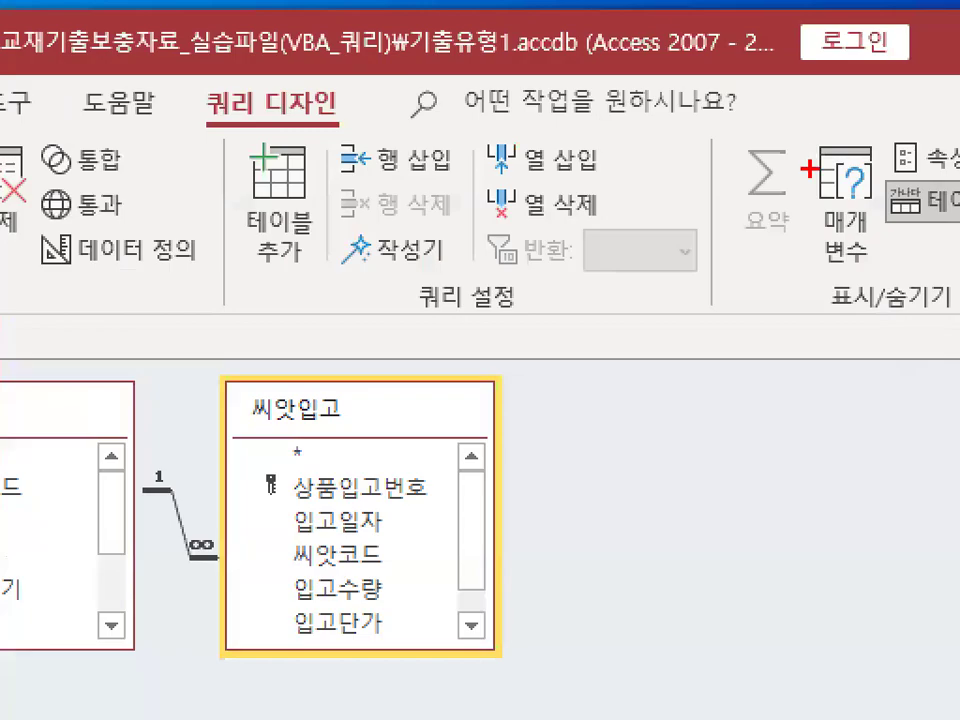
{"action": "left_click_drag", "start_coordinate": [759, 42], "coordinate": [766, 90]}
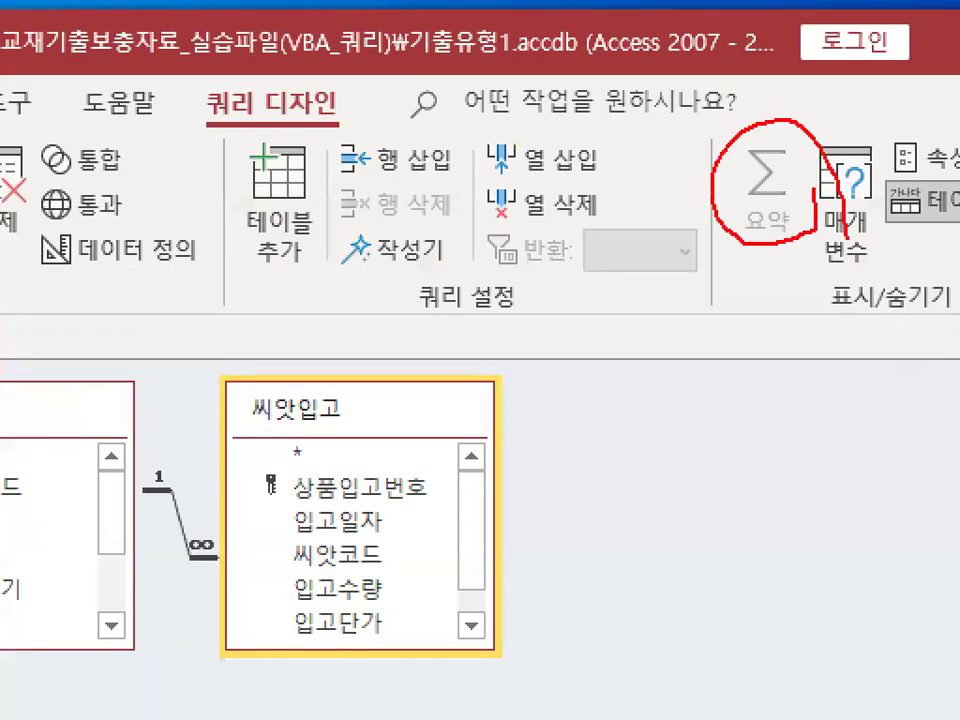
{"action": "key", "text": "Escape"}
Set the crosstab role of the 입고일자 field to 행 머리글 in the query grid.
{"action": "left_click", "coordinate": [318, 467]}
{"action": "left_click_drag", "start_coordinate": [329, 407], "coordinate": [368, 419]}
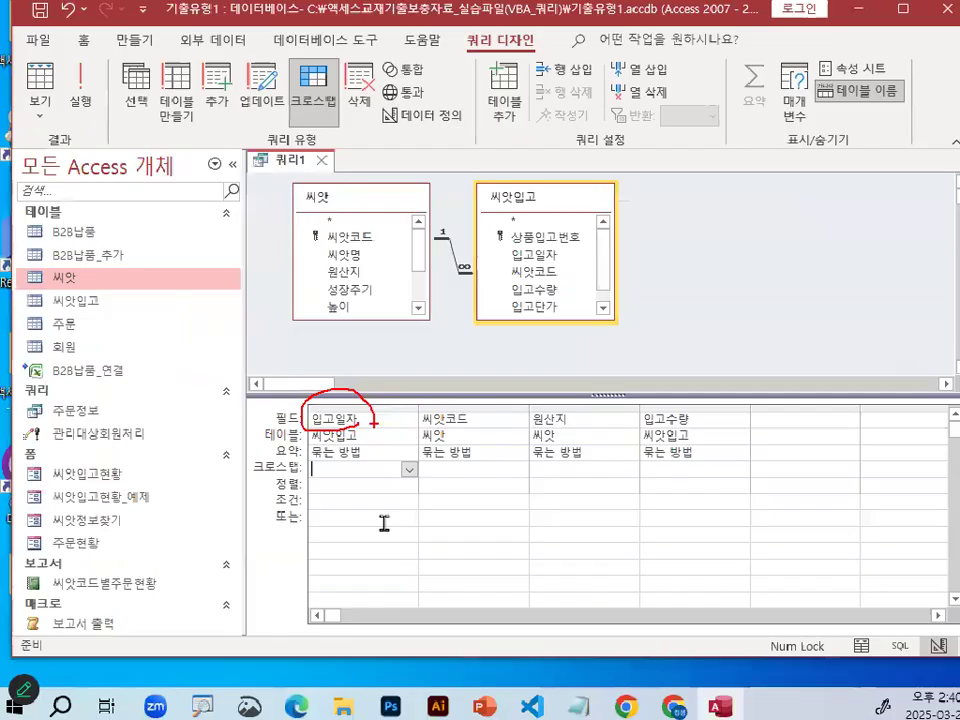
{"action": "left_click", "coordinate": [408, 470]}
{"action": "left_click", "coordinate": [345, 485]}
{"action": "mouse_move", "coordinate": [370, 467]}
{"action": "left_mouse_down"}
{"action": "mouse_move", "coordinate": [301, 484]}
{"action": "mouse_move", "coordinate": [290, 312]}
{"action": "mouse_move", "coordinate": [410, 505]}
{"action": "left_mouse_up"}
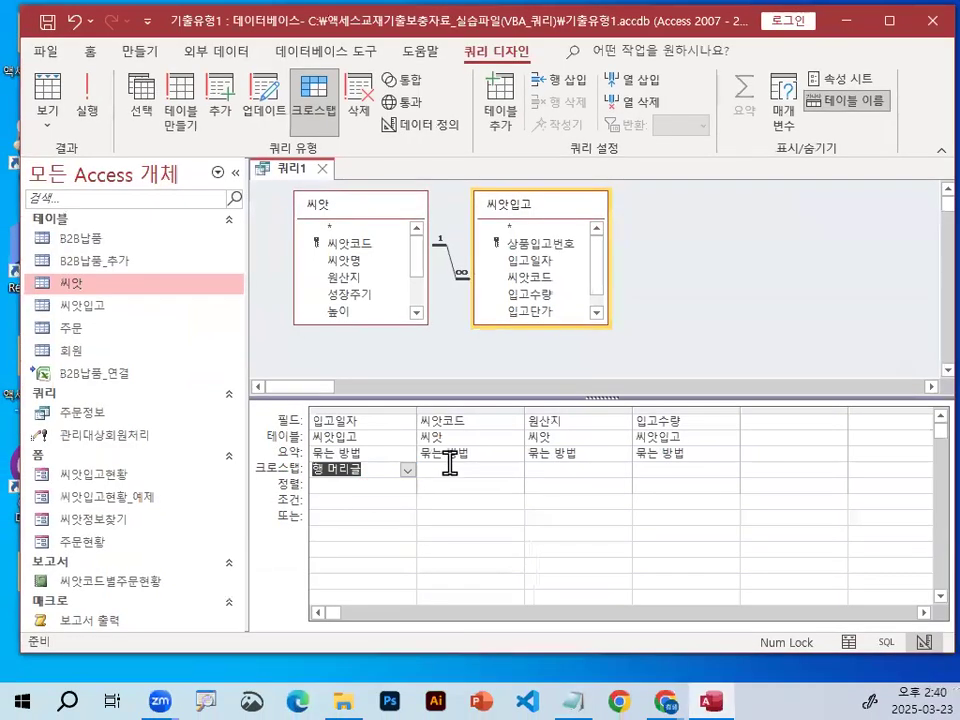
Set the crosstab role of the 씨앗코드 field to 행 머리글 as the second row heading.
{"action": "left_click", "coordinate": [638, 474]}
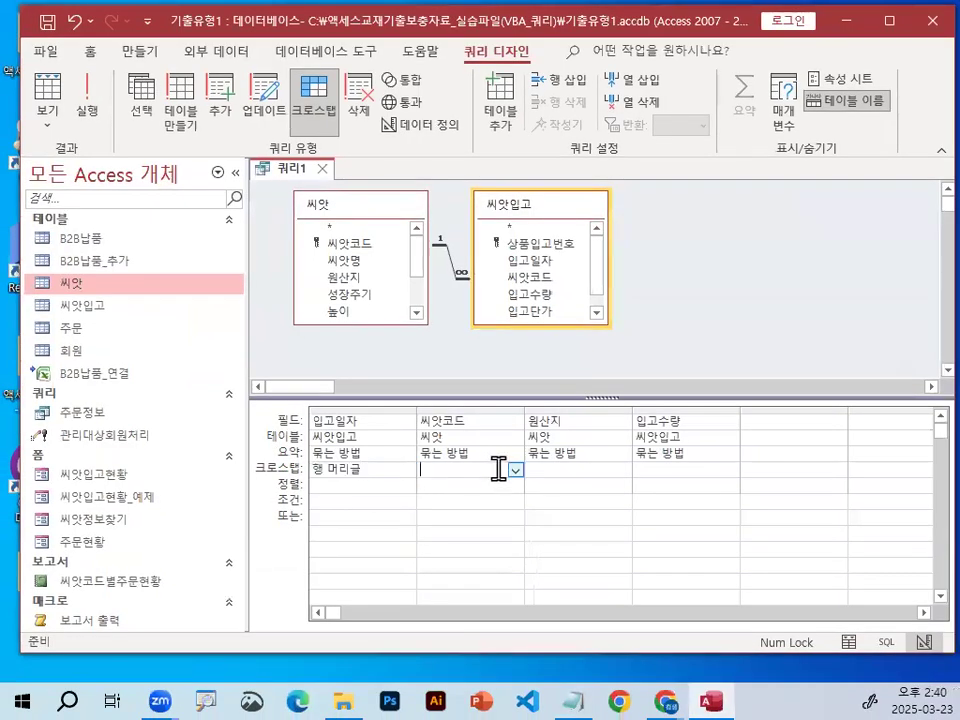
{"action": "left_click", "coordinate": [684, 484]}
{"action": "left_click", "coordinate": [440, 484]}
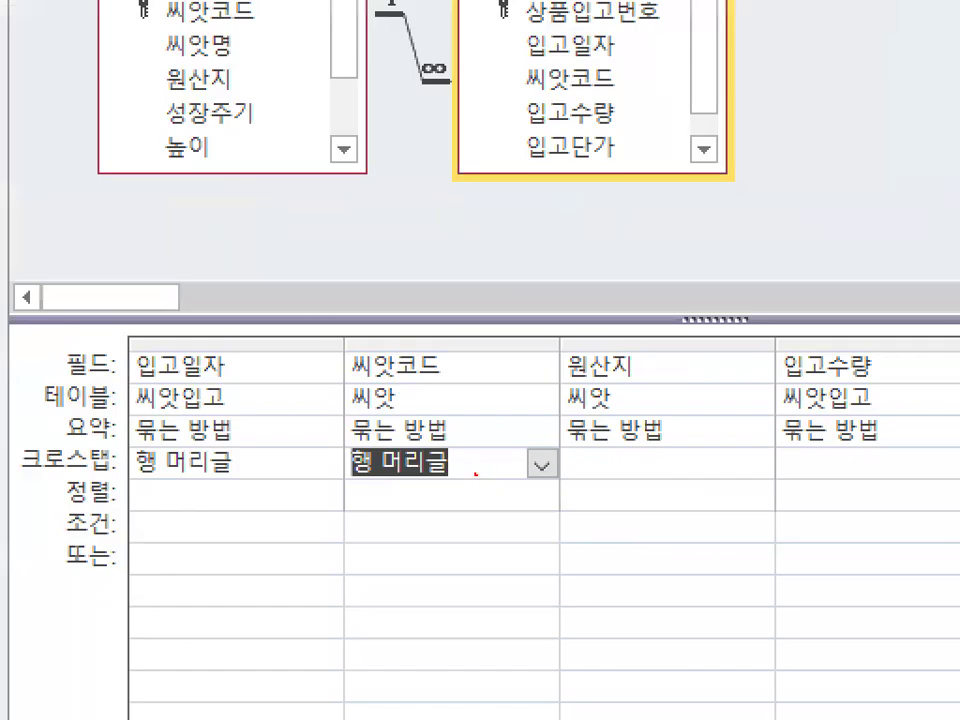
{"action": "left_click_drag", "start_coordinate": [484, 474], "coordinate": [395, 450]}
{"action": "left_click_drag", "start_coordinate": [302, 425], "coordinate": [467, 410]}
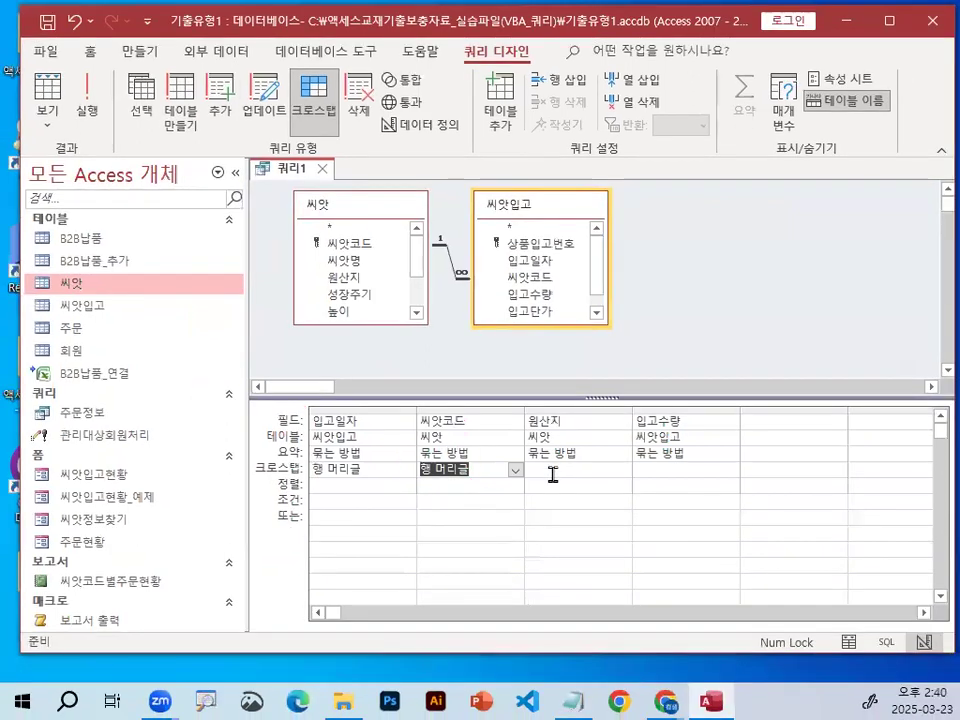
Set the crosstab role of the 원산지 field to 열 머리글 in the query grid.
{"action": "left_click", "coordinate": [708, 463]}
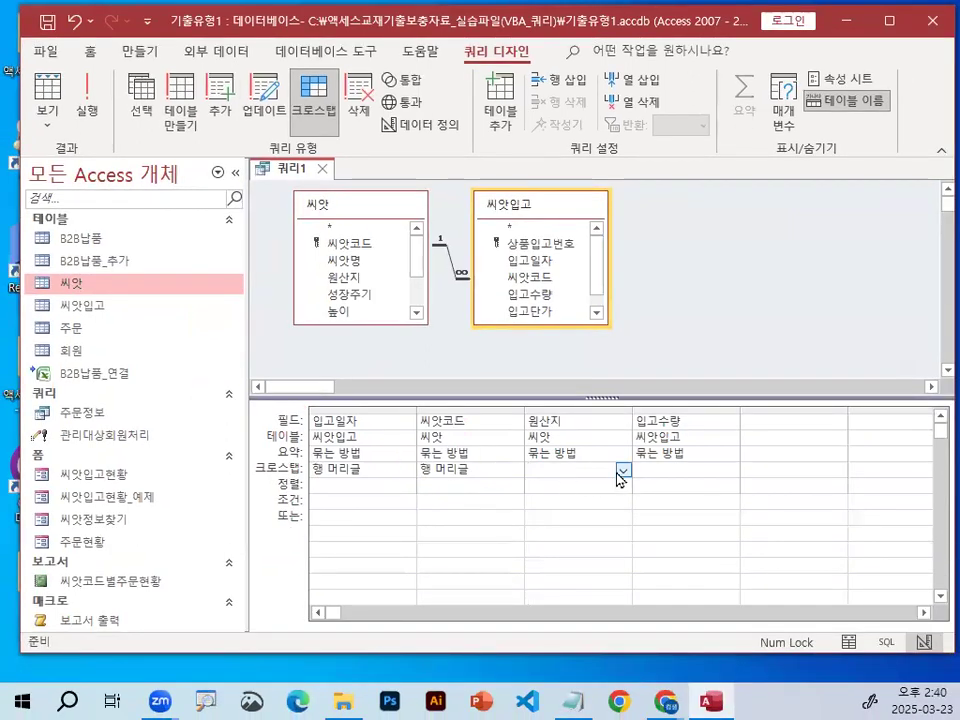
{"action": "left_click", "coordinate": [622, 470]}
{"action": "left_click", "coordinate": [614, 498]}
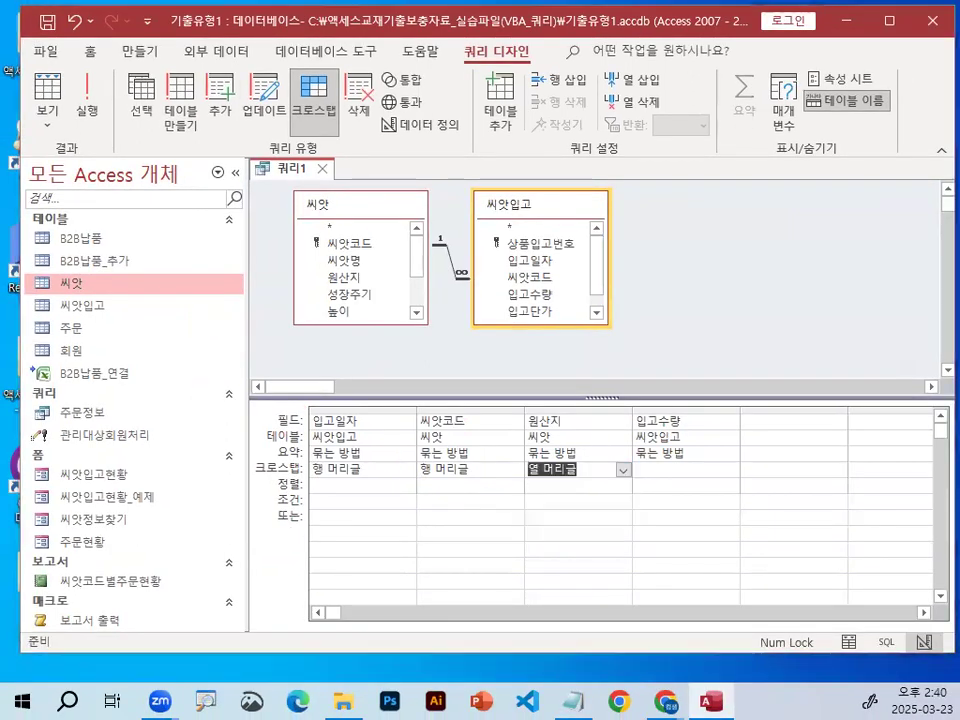
{"action": "left_click_drag", "start_coordinate": [596, 484], "coordinate": [521, 469]}
{"action": "left_click_drag", "start_coordinate": [452, 512], "coordinate": [556, 516]}
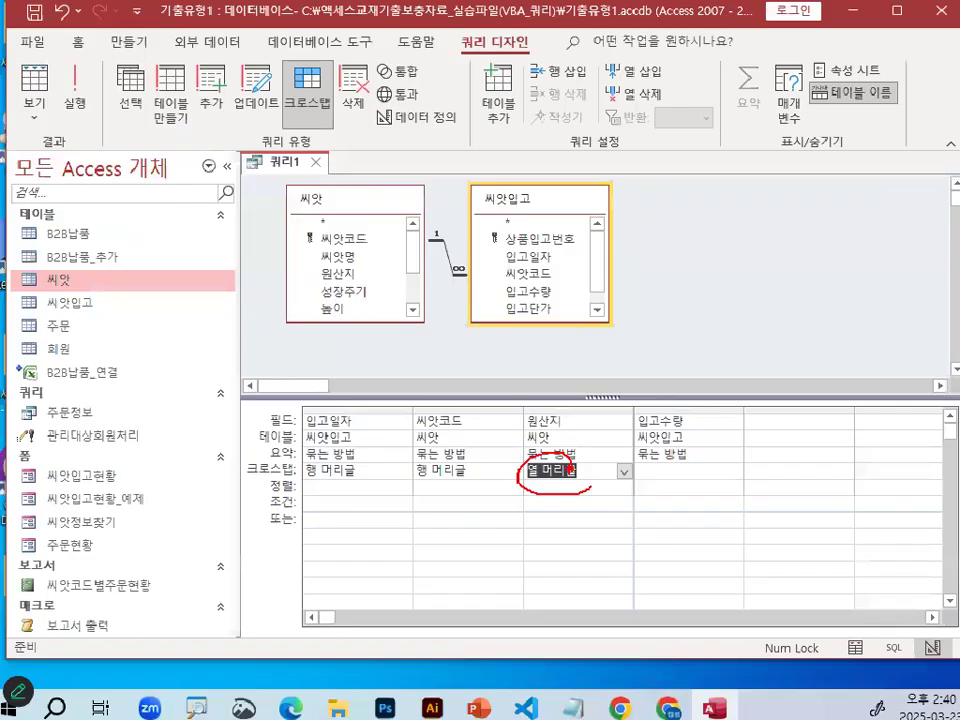
Set the crosstab role of the 입고수량 field to 값 in the query grid.
{"action": "key", "text": "e"}
{"action": "left_click_drag", "start_coordinate": [640, 426], "coordinate": [682, 428]}
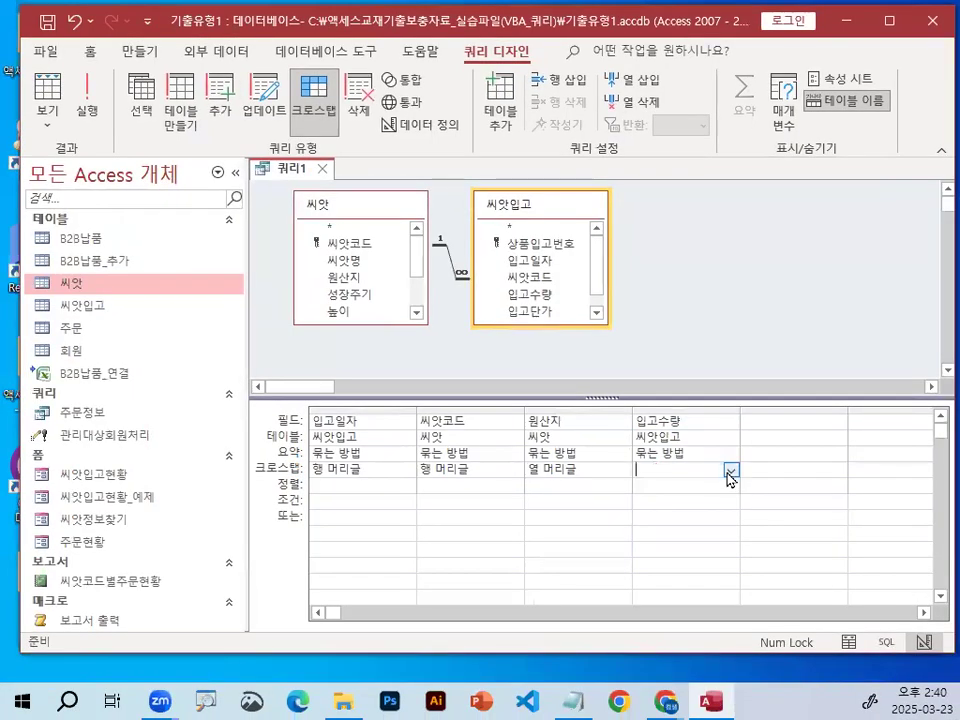
{"action": "left_click", "coordinate": [731, 469]}
{"action": "left_click", "coordinate": [670, 514]}
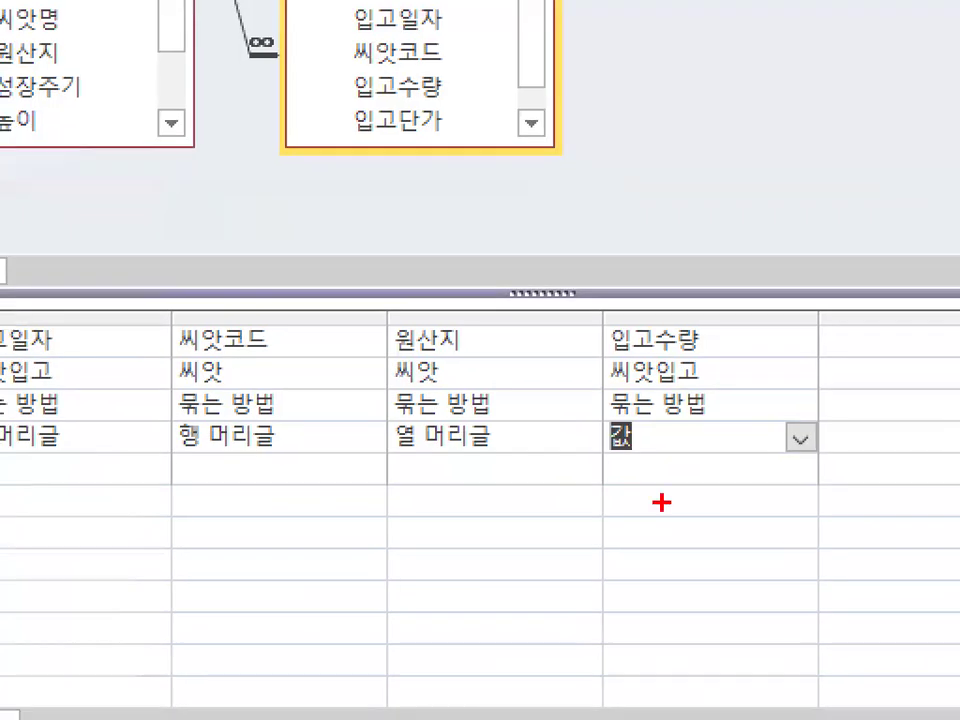
{"action": "left_click_drag", "start_coordinate": [333, 478], "coordinate": [375, 478]}
{"action": "left_click_drag", "start_coordinate": [165, 451], "coordinate": [262, 449]}
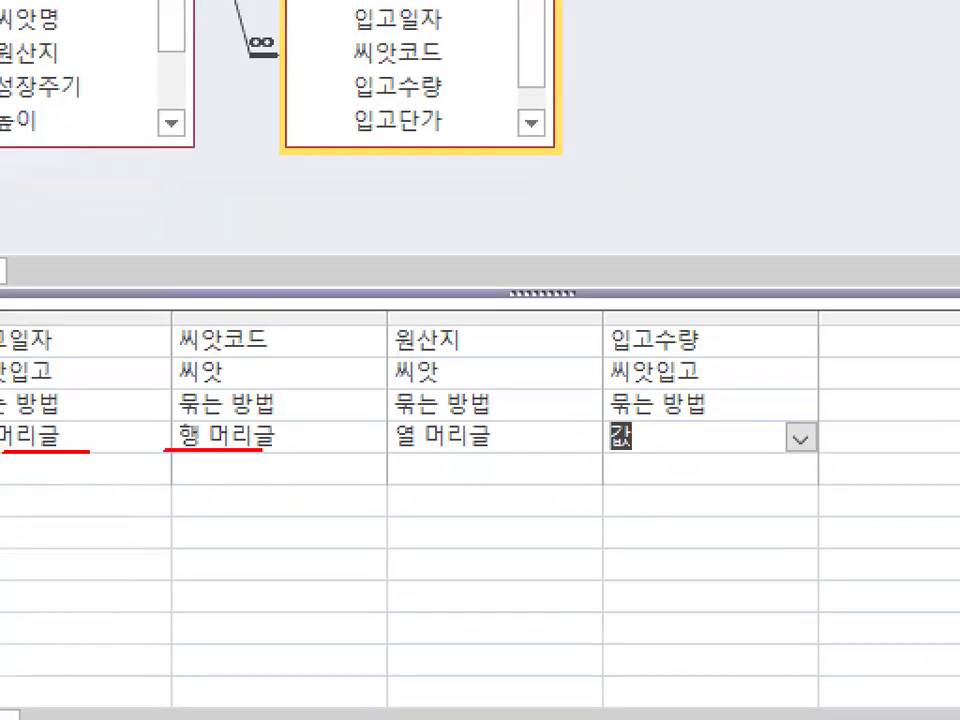
{"action": "left_click_drag", "start_coordinate": [356, 452], "coordinate": [484, 456]}
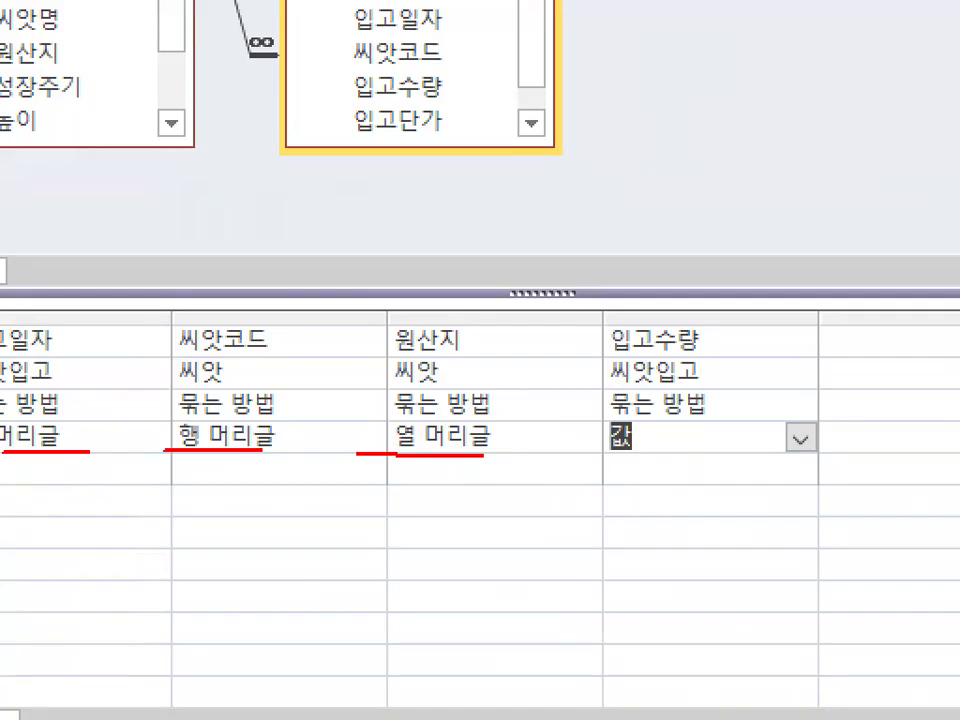
{"action": "left_click_drag", "start_coordinate": [596, 424], "coordinate": [651, 455]}
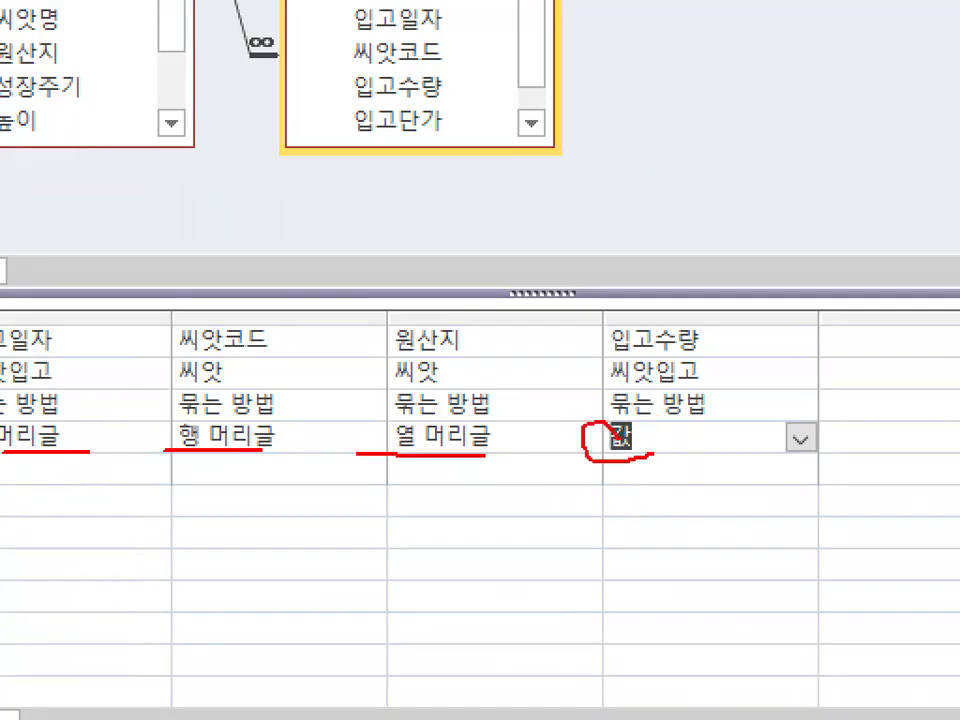
{"action": "mouse_move", "coordinate": [681, 353]}
{"action": "left_mouse_down"}
{"action": "mouse_move", "coordinate": [605, 357]}
{"action": "mouse_move", "coordinate": [680, 345]}
{"action": "left_mouse_up"}
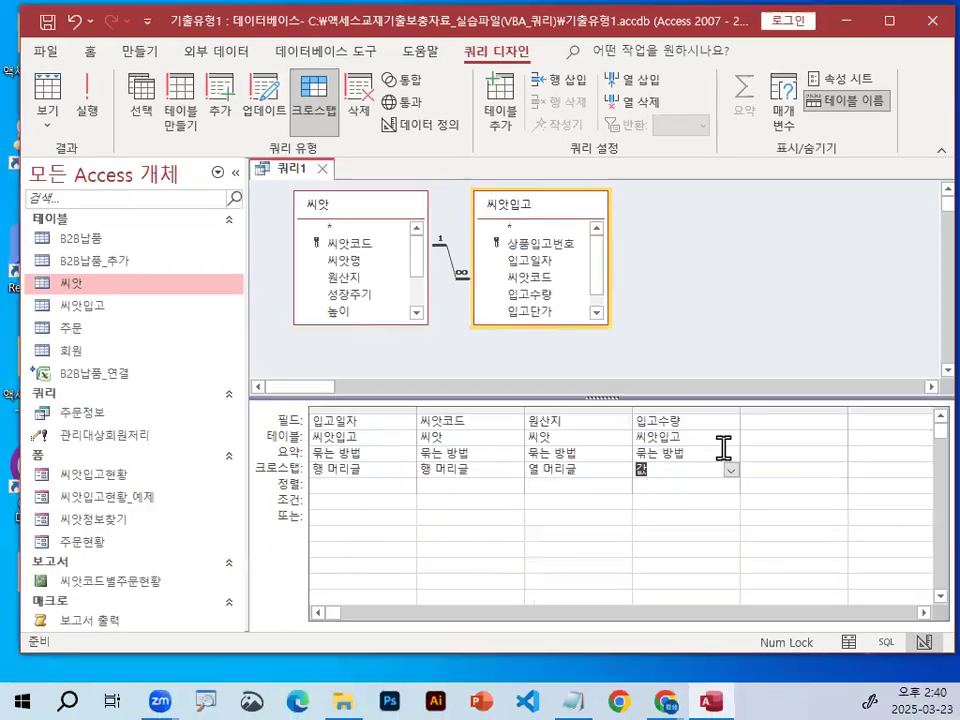
Set the summary function (요약) of the 입고수량 value field to 합계.
{"action": "left_click", "coordinate": [797, 404]}
{"action": "left_click", "coordinate": [803, 408]}
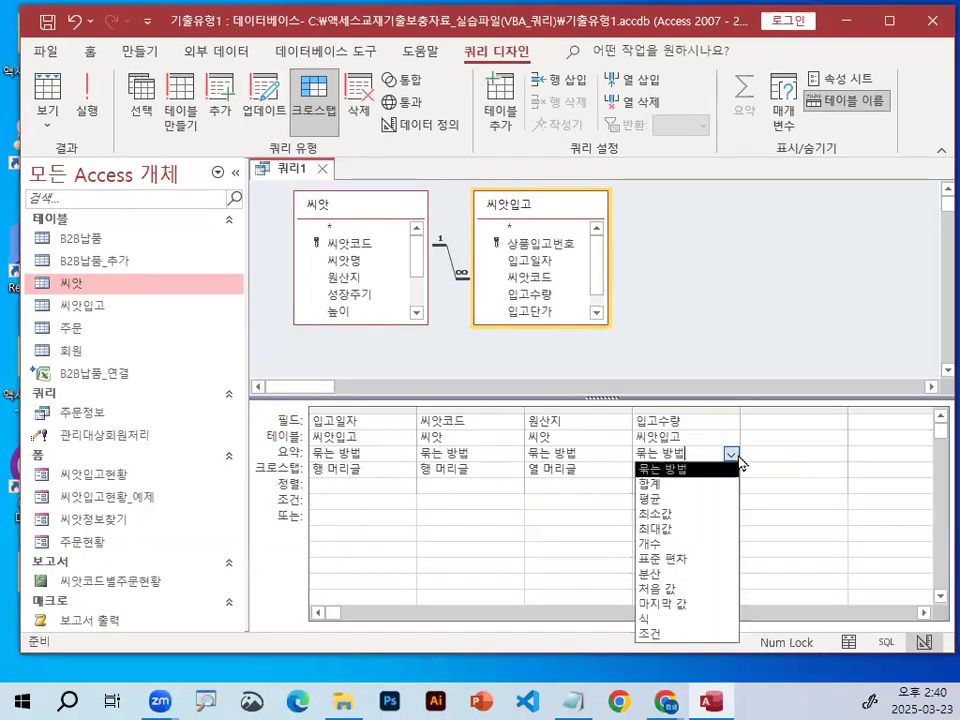
{"action": "left_click", "coordinate": [655, 483]}
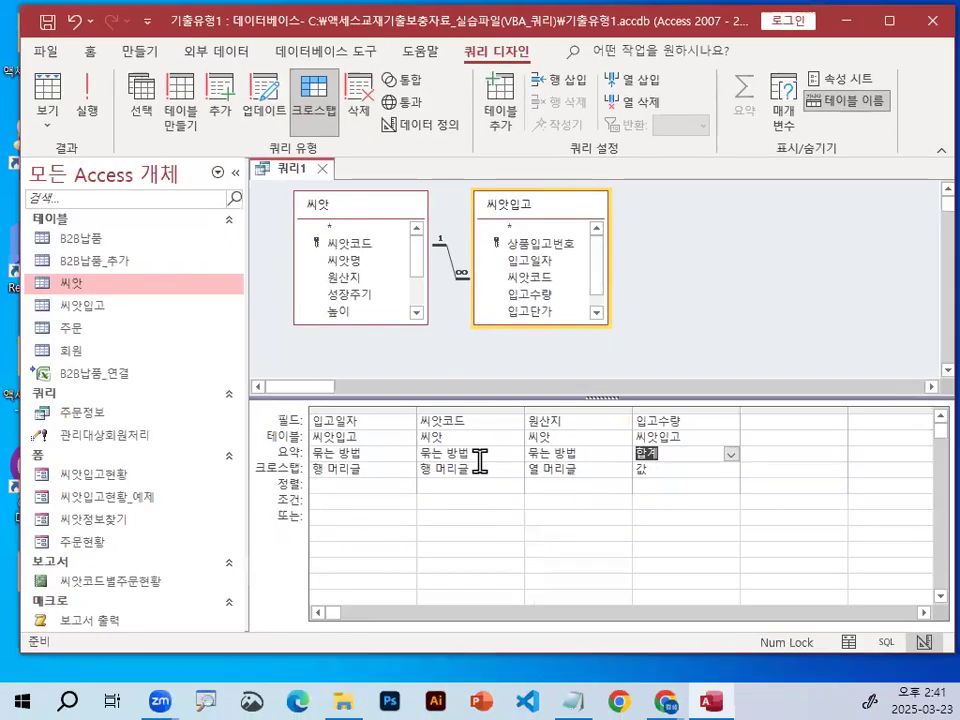
{"action": "key", "text": "ctrl+1"}
{"action": "left_click", "coordinate": [279, 473]}
{"action": "mouse_move", "coordinate": [378, 460]}
{"action": "left_mouse_down"}
{"action": "mouse_move", "coordinate": [319, 473]}
{"action": "mouse_move", "coordinate": [350, 401]}
{"action": "left_mouse_up"}
{"action": "left_click_drag", "start_coordinate": [478, 452], "coordinate": [423, 331]}
{"action": "mouse_move", "coordinate": [743, 443]}
{"action": "left_mouse_down"}
{"action": "mouse_move", "coordinate": [638, 455]}
{"action": "mouse_move", "coordinate": [737, 388]}
{"action": "left_mouse_up"}
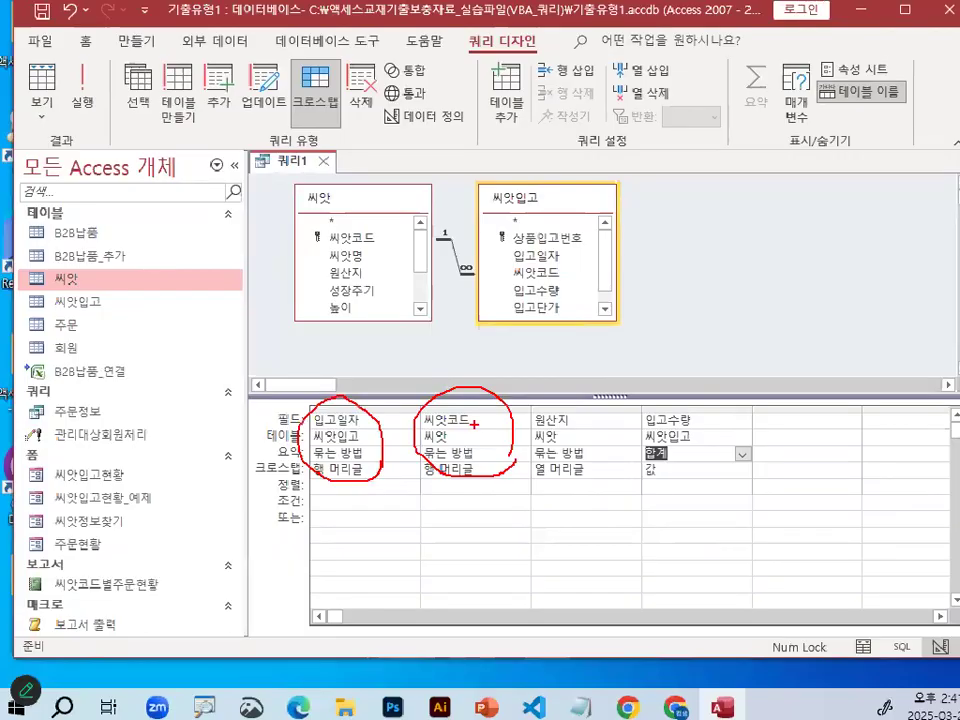
{"action": "key", "text": "ctrl+1"}
{"action": "left_click", "coordinate": [586, 460]}
{"action": "mouse_move", "coordinate": [593, 420]}
{"action": "left_mouse_down"}
{"action": "mouse_move", "coordinate": [529, 411]}
{"action": "mouse_move", "coordinate": [589, 433]}
{"action": "left_mouse_up"}
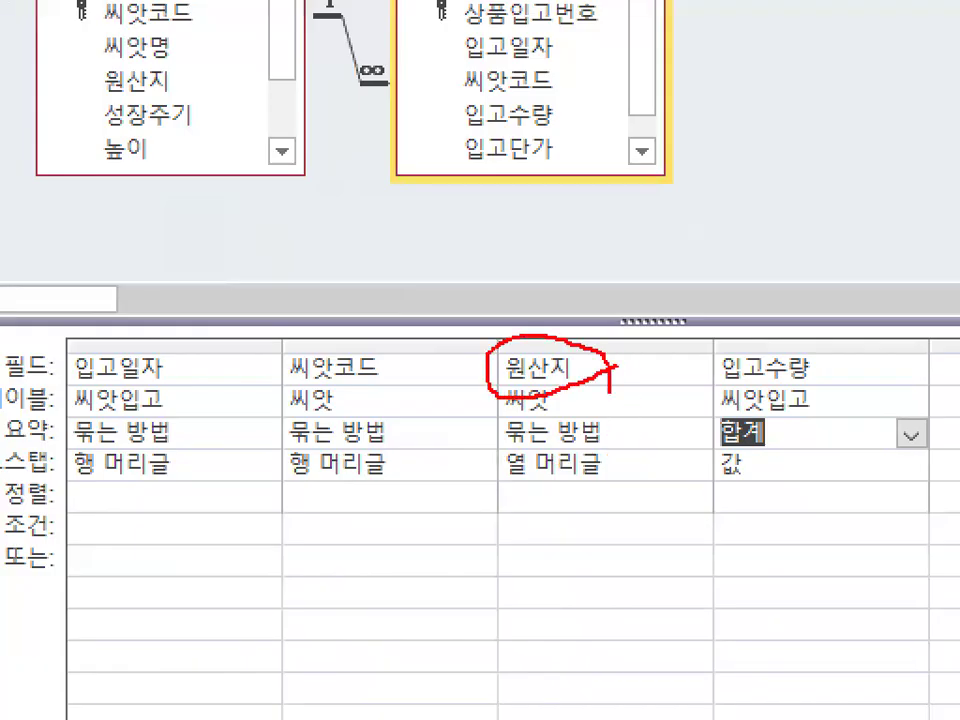
{"action": "key", "text": "Escape"}
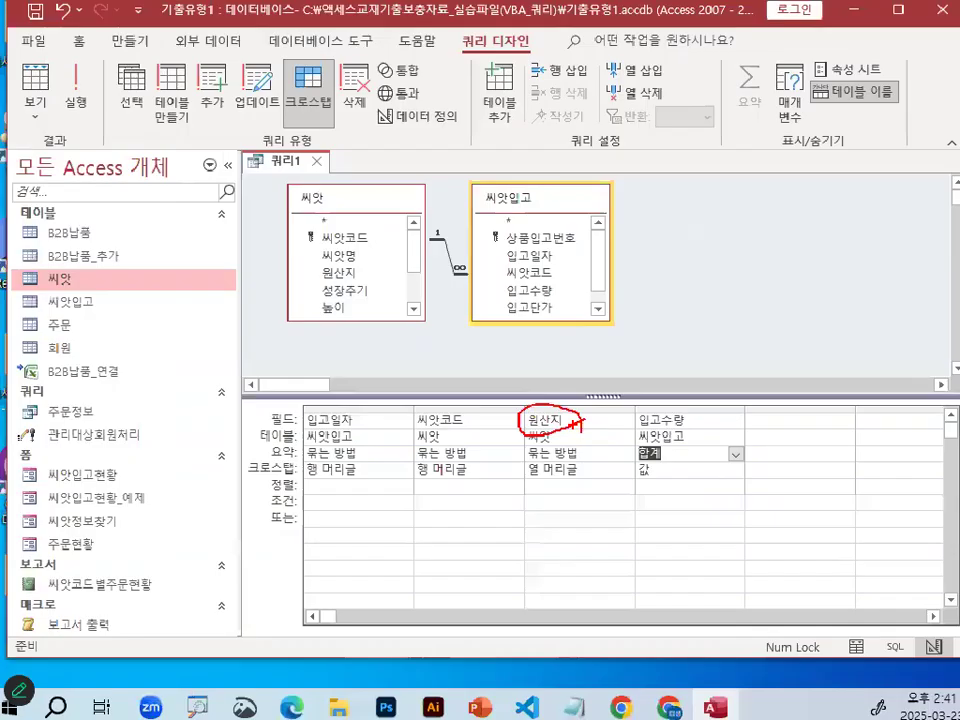
{"action": "key", "text": "ctrl+1"}
{"action": "left_click", "coordinate": [512, 277]}
{"action": "left_click_drag", "start_coordinate": [509, 268], "coordinate": [789, 268]}
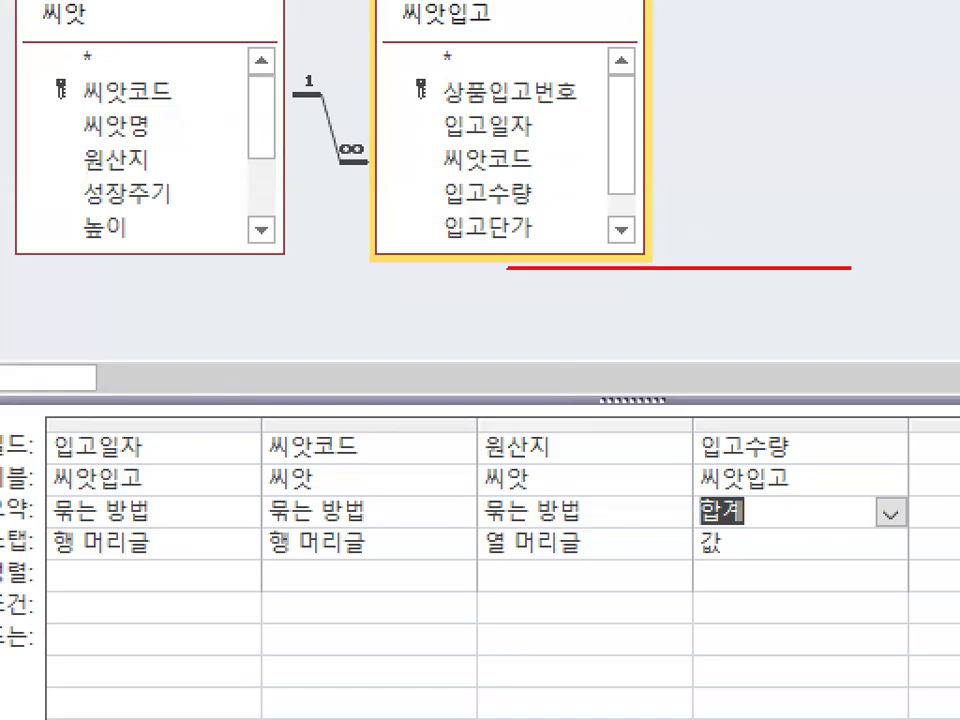
{"action": "left_click_drag", "start_coordinate": [507, 311], "coordinate": [879, 311]}
{"action": "left_click_drag", "start_coordinate": [565, 276], "coordinate": [551, 304]}
{"action": "left_click_drag", "start_coordinate": [621, 277], "coordinate": [603, 302]}
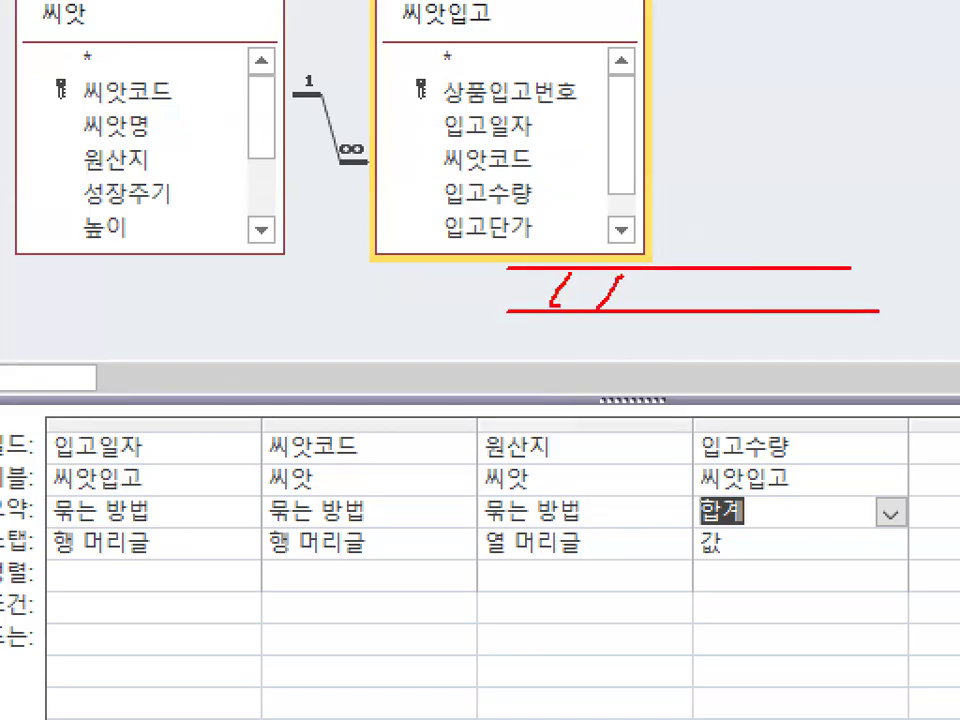
{"action": "left_click_drag", "start_coordinate": [724, 266], "coordinate": [712, 298]}
{"action": "mouse_move", "coordinate": [752, 276]}
{"action": "left_mouse_down"}
{"action": "mouse_move", "coordinate": [745, 300]}
{"action": "mouse_move", "coordinate": [777, 300]}
{"action": "left_mouse_up"}
{"action": "left_click_drag", "start_coordinate": [825, 270], "coordinate": [825, 294]}
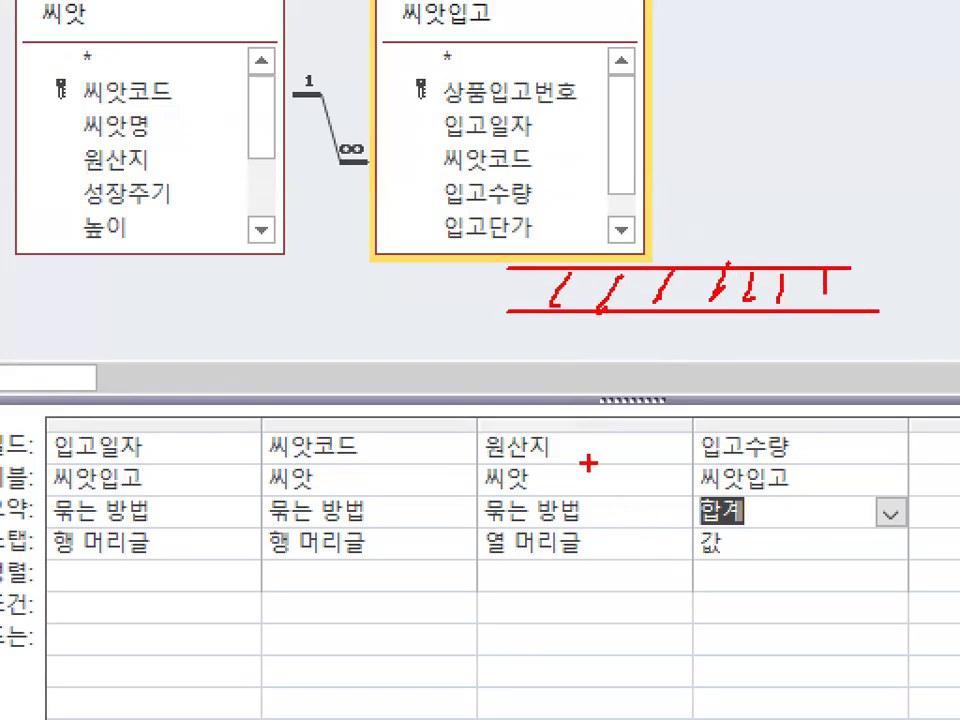
{"action": "left_click_drag", "start_coordinate": [588, 462], "coordinate": [570, 413]}
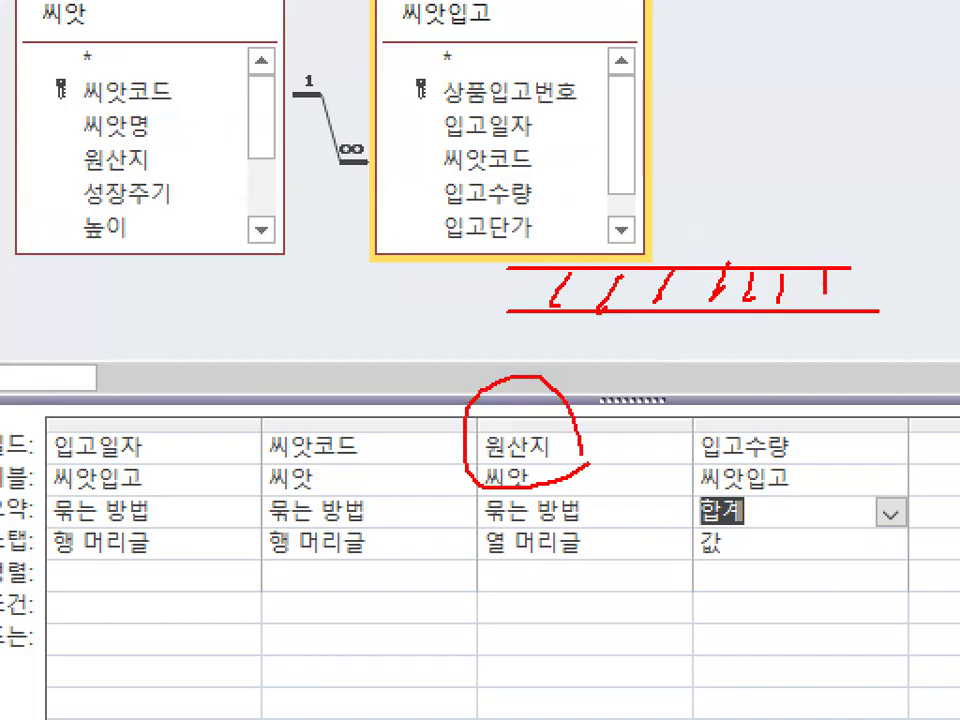
{"action": "key", "text": "Escape"}
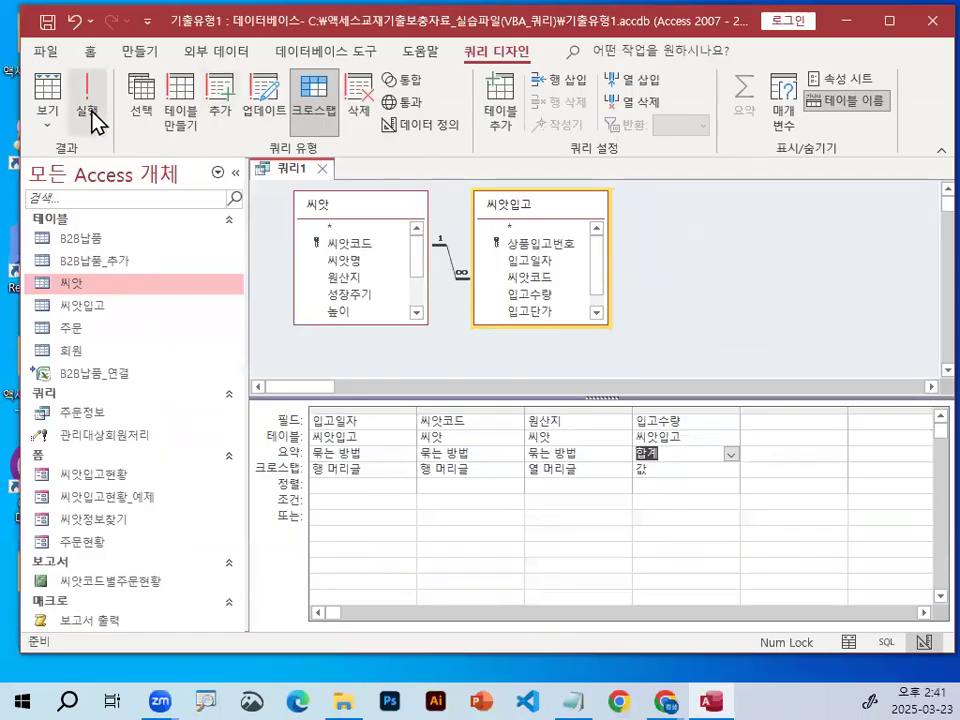
Run the crosstab query to display its results as a datasheet.
{"action": "left_click", "coordinate": [96, 122]}
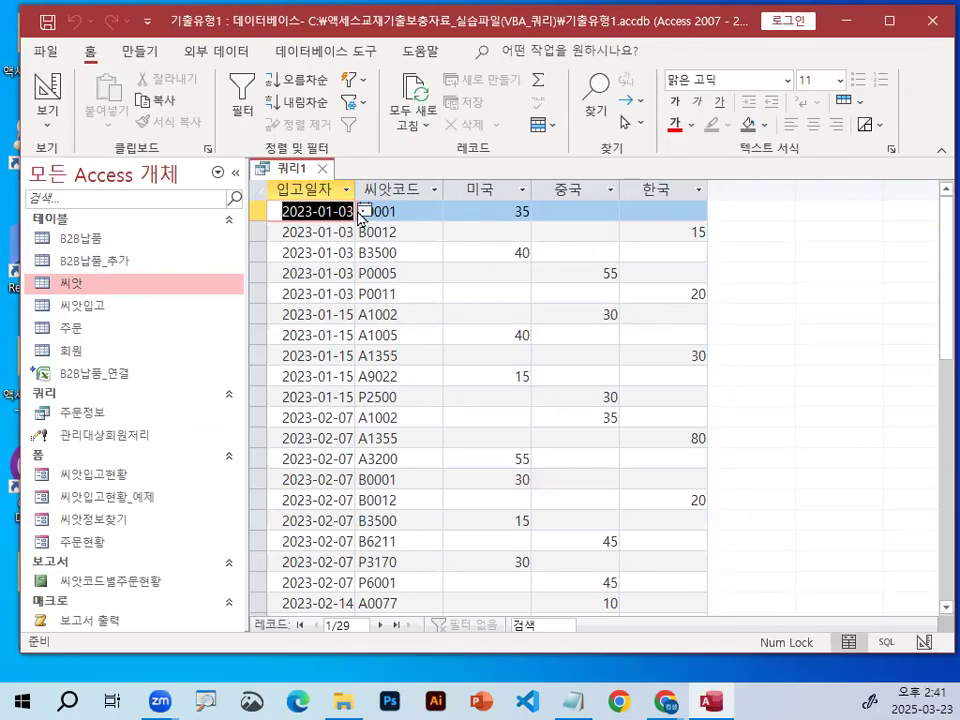
Magnify the crosstab datasheet and mark the 입고일자 and 씨앗코드 row heading columns to examine them.
{"action": "key", "text": "ctrl+1"}
{"action": "mouse_move", "coordinate": [316, 213]}
{"action": "left_mouse_down"}
{"action": "mouse_move", "coordinate": [214, 228]}
{"action": "mouse_move", "coordinate": [300, 172]}
{"action": "left_mouse_up"}
{"action": "mouse_move", "coordinate": [322, 392]}
{"action": "left_mouse_down"}
{"action": "mouse_move", "coordinate": [300, 408]}
{"action": "mouse_move", "coordinate": [205, 322]}
{"action": "mouse_move", "coordinate": [222, 270]}
{"action": "mouse_move", "coordinate": [345, 362]}
{"action": "left_mouse_up"}
{"action": "left_click_drag", "start_coordinate": [247, 285], "coordinate": [300, 262]}
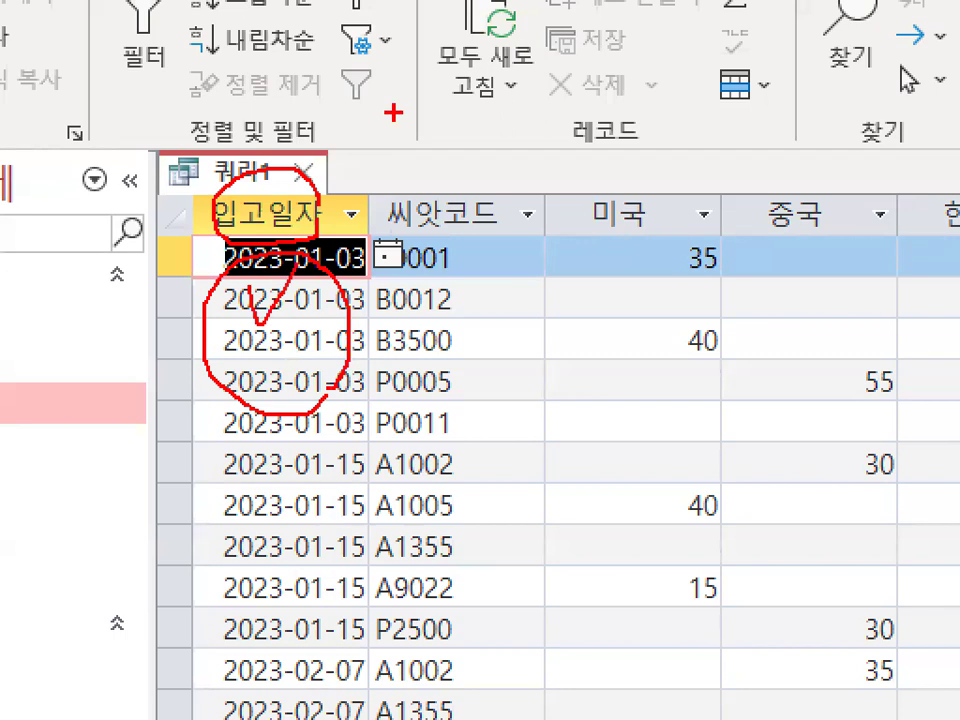
{"action": "left_click_drag", "start_coordinate": [492, 221], "coordinate": [386, 198]}
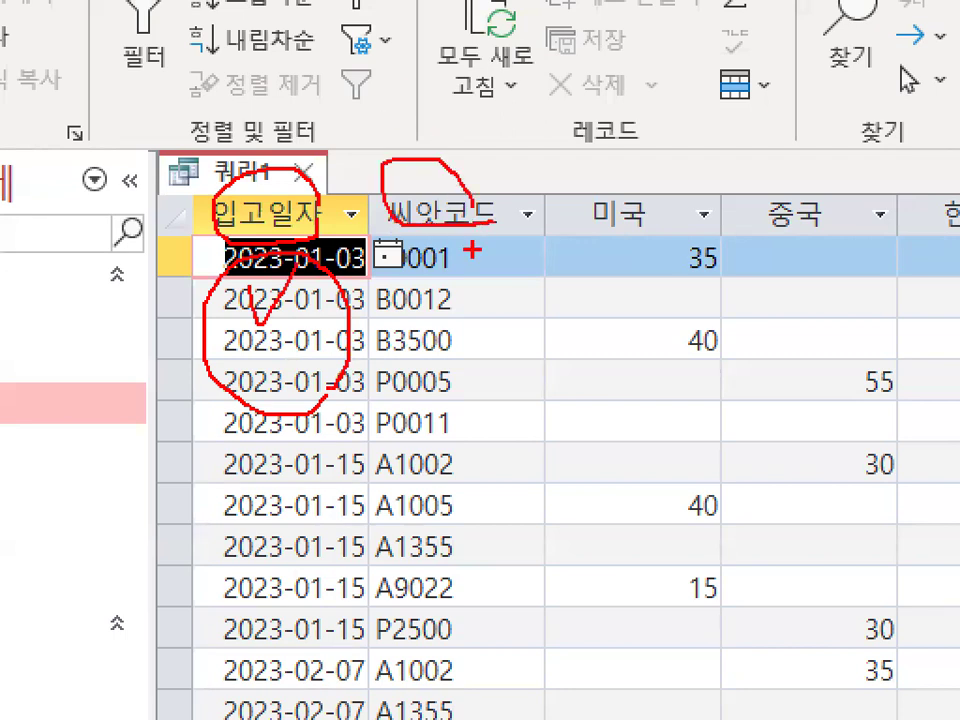
{"action": "left_click_drag", "start_coordinate": [470, 398], "coordinate": [578, 242]}
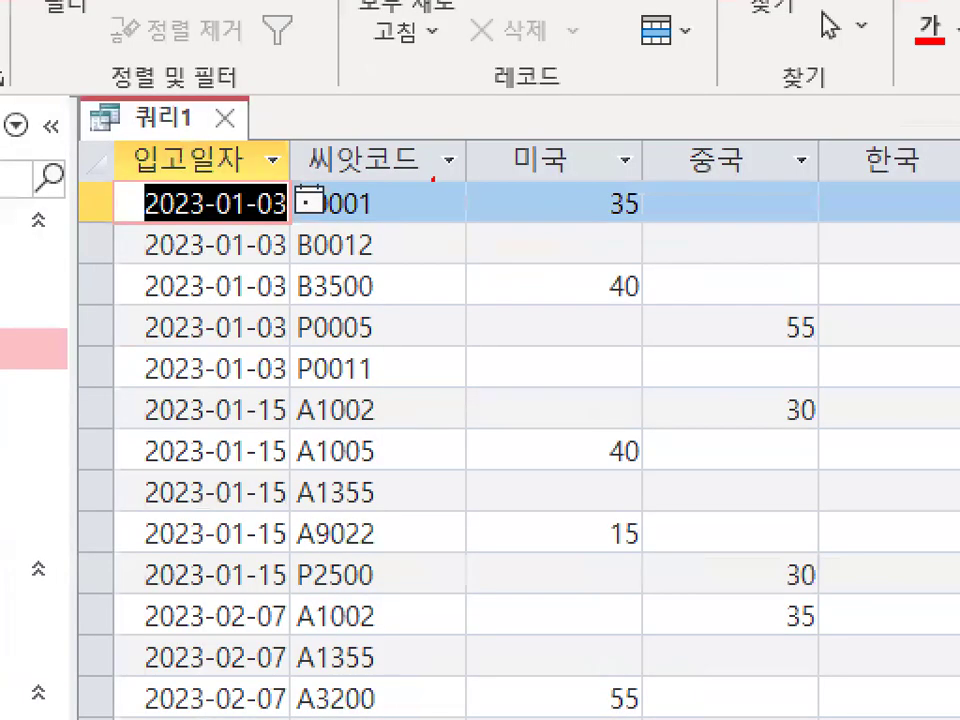
{"action": "mouse_move", "coordinate": [448, 217]}
{"action": "left_mouse_down"}
{"action": "mouse_move", "coordinate": [367, 174]}
{"action": "mouse_move", "coordinate": [447, 203]}
{"action": "left_mouse_up"}
{"action": "key", "text": "Escape"}
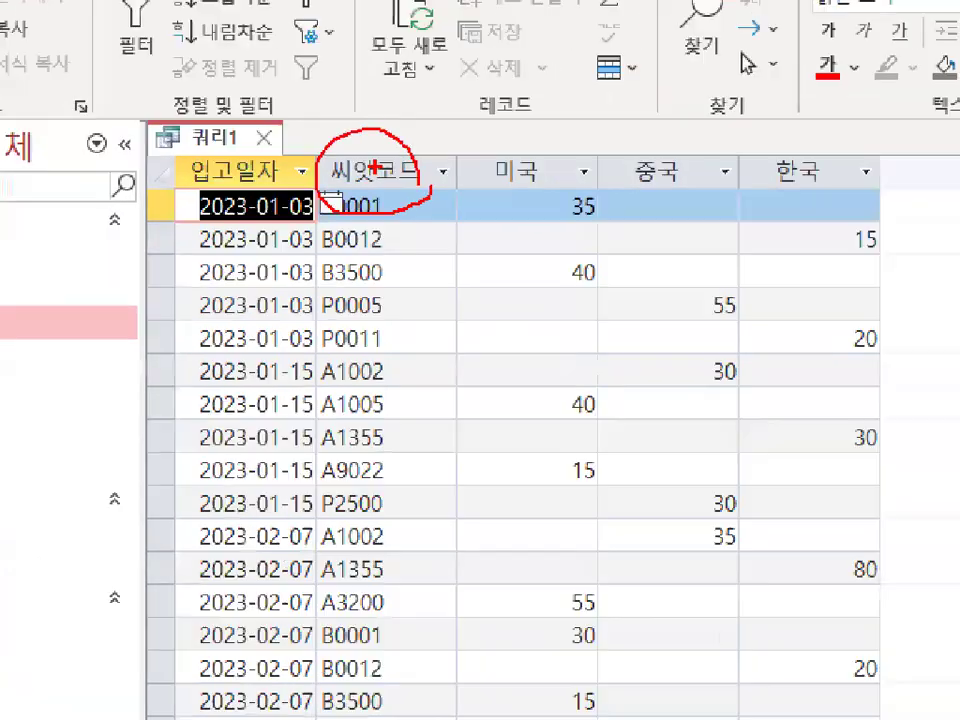
Magnify the 미국, 중국 and 한국 columns, cross out their headings and annotate the value area beneath them.
{"action": "key", "text": "ctrl+1"}
{"action": "left_click", "coordinate": [590, 206]}
{"action": "left_click_drag", "start_coordinate": [318, 190], "coordinate": [746, 190]}
{"action": "left_click_drag", "start_coordinate": [414, 133], "coordinate": [318, 212]}
{"action": "left_click_drag", "start_coordinate": [318, 145], "coordinate": [405, 218]}
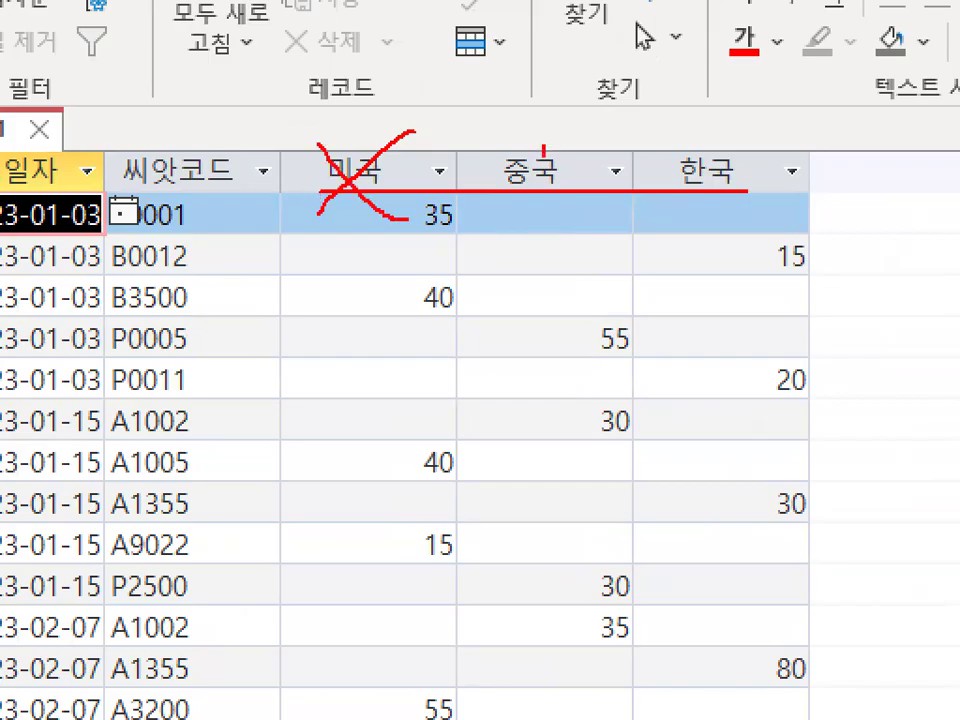
{"action": "left_click_drag", "start_coordinate": [548, 140], "coordinate": [505, 228]}
{"action": "left_click_drag", "start_coordinate": [500, 140], "coordinate": [574, 222]}
{"action": "left_click_drag", "start_coordinate": [752, 118], "coordinate": [724, 208]}
{"action": "left_click_drag", "start_coordinate": [707, 110], "coordinate": [778, 205]}
{"action": "left_click_drag", "start_coordinate": [577, 284], "coordinate": [660, 284]}
{"action": "mouse_move", "coordinate": [624, 286]}
{"action": "left_mouse_down"}
{"action": "mouse_move", "coordinate": [624, 343]}
{"action": "mouse_move", "coordinate": [659, 361]}
{"action": "left_mouse_up"}
{"action": "mouse_move", "coordinate": [674, 283]}
{"action": "left_mouse_down"}
{"action": "mouse_move", "coordinate": [726, 283]}
{"action": "mouse_move", "coordinate": [697, 357]}
{"action": "left_mouse_up"}
{"action": "left_click_drag", "start_coordinate": [665, 360], "coordinate": [722, 357]}
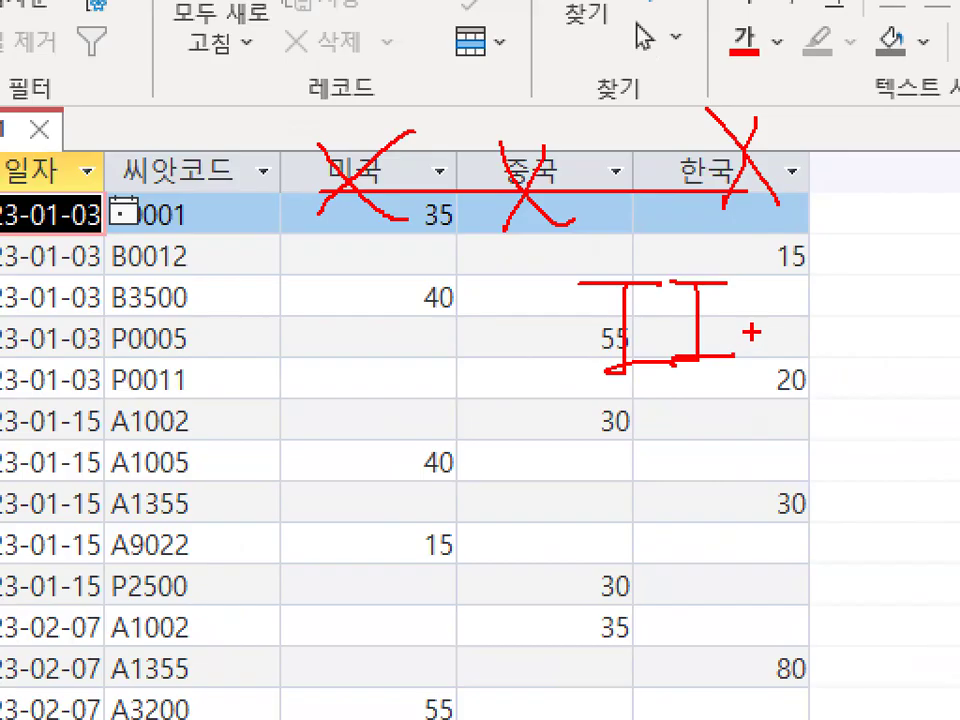
{"action": "mouse_move", "coordinate": [736, 280]}
{"action": "left_mouse_down"}
{"action": "mouse_move", "coordinate": [808, 280]}
{"action": "mouse_move", "coordinate": [761, 404]}
{"action": "mouse_move", "coordinate": [768, 430]}
{"action": "left_mouse_up"}
{"action": "left_click_drag", "start_coordinate": [745, 323], "coordinate": [822, 323]}
{"action": "mouse_move", "coordinate": [868, 352]}
{"action": "left_mouse_down"}
{"action": "mouse_move", "coordinate": [868, 390]}
{"action": "mouse_move", "coordinate": [600, 232]}
{"action": "mouse_move", "coordinate": [853, 358]}
{"action": "left_mouse_up"}
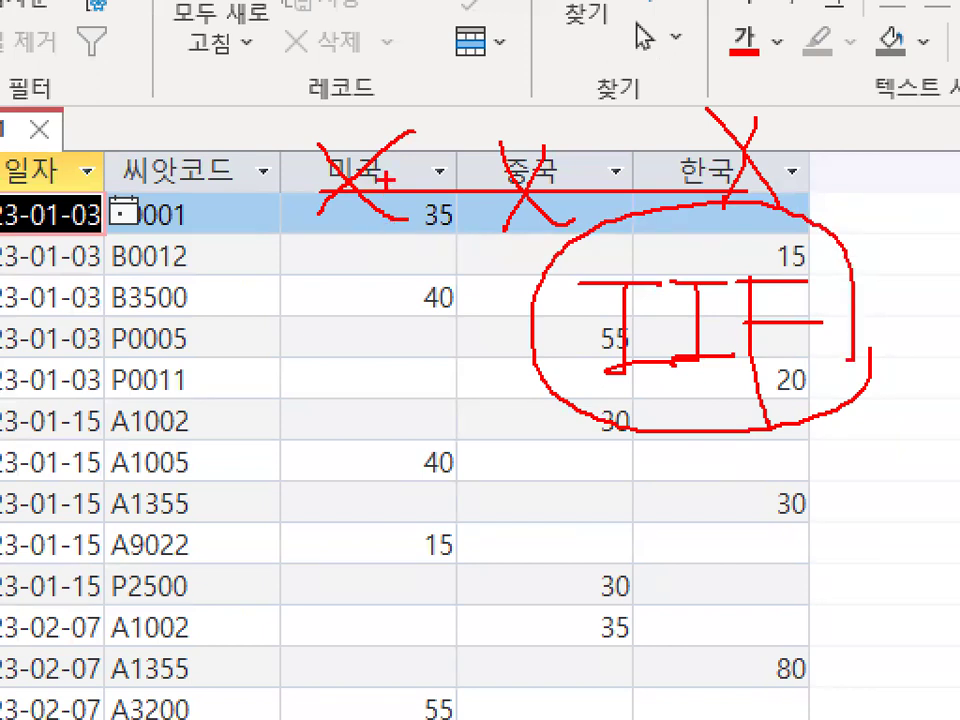
{"action": "key", "text": "Escape"}
Circle the 미국, 중국 and 한국 column headings in a magnified view and annotate where row and column headings cross.
{"action": "key", "text": "ctrl+1"}
{"action": "left_click", "coordinate": [688, 191]}
{"action": "mouse_move", "coordinate": [688, 191]}
{"action": "left_mouse_down"}
{"action": "mouse_move", "coordinate": [670, 208]}
{"action": "mouse_move", "coordinate": [625, 148]}
{"action": "left_mouse_up"}
{"action": "mouse_move", "coordinate": [278, 148]}
{"action": "left_mouse_down"}
{"action": "mouse_move", "coordinate": [316, 156]}
{"action": "mouse_move", "coordinate": [366, 118]}
{"action": "left_mouse_up"}
{"action": "left_click_drag", "start_coordinate": [432, 135], "coordinate": [470, 137]}
{"action": "mouse_move", "coordinate": [522, 172]}
{"action": "left_mouse_down"}
{"action": "mouse_move", "coordinate": [233, 174]}
{"action": "mouse_move", "coordinate": [527, 181]}
{"action": "left_mouse_up"}
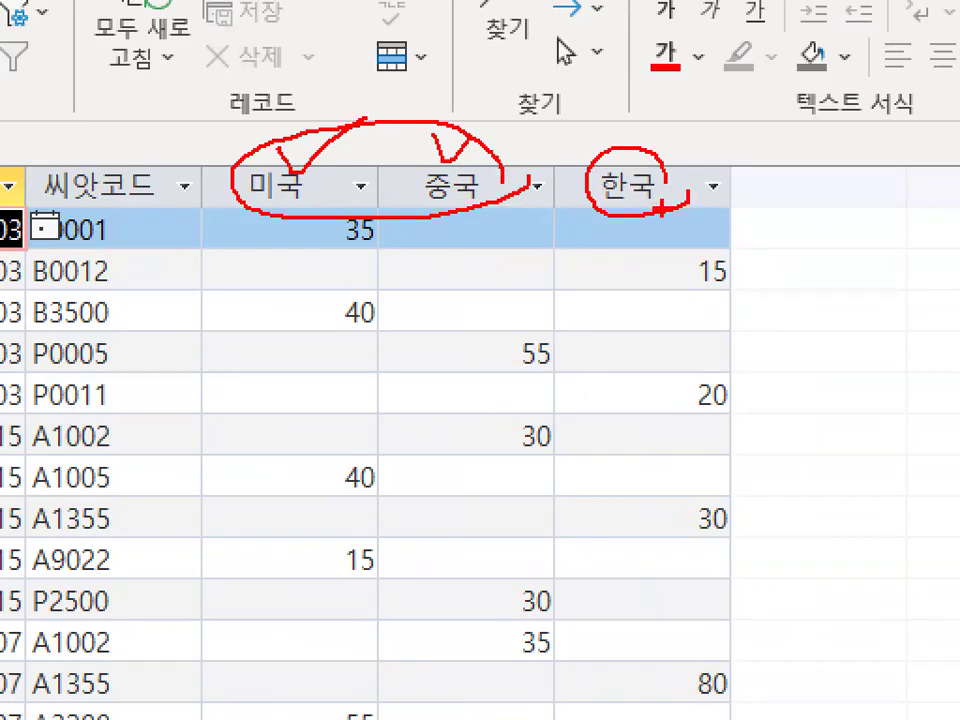
{"action": "left_click_drag", "start_coordinate": [407, 284], "coordinate": [505, 284]}
{"action": "mouse_move", "coordinate": [486, 287]}
{"action": "left_mouse_down"}
{"action": "mouse_move", "coordinate": [484, 358]}
{"action": "mouse_move", "coordinate": [548, 358]}
{"action": "left_mouse_up"}
{"action": "left_click_drag", "start_coordinate": [527, 285], "coordinate": [614, 285]}
{"action": "mouse_move", "coordinate": [577, 287]}
{"action": "left_mouse_down"}
{"action": "mouse_move", "coordinate": [570, 360]}
{"action": "mouse_move", "coordinate": [524, 358]}
{"action": "left_mouse_up"}
{"action": "left_click_drag", "start_coordinate": [612, 285], "coordinate": [688, 285]}
{"action": "left_click_drag", "start_coordinate": [628, 276], "coordinate": [632, 389]}
{"action": "mouse_move", "coordinate": [830, 345]}
{"action": "left_mouse_down"}
{"action": "mouse_move", "coordinate": [300, 268]}
{"action": "mouse_move", "coordinate": [770, 400]}
{"action": "left_mouse_up"}
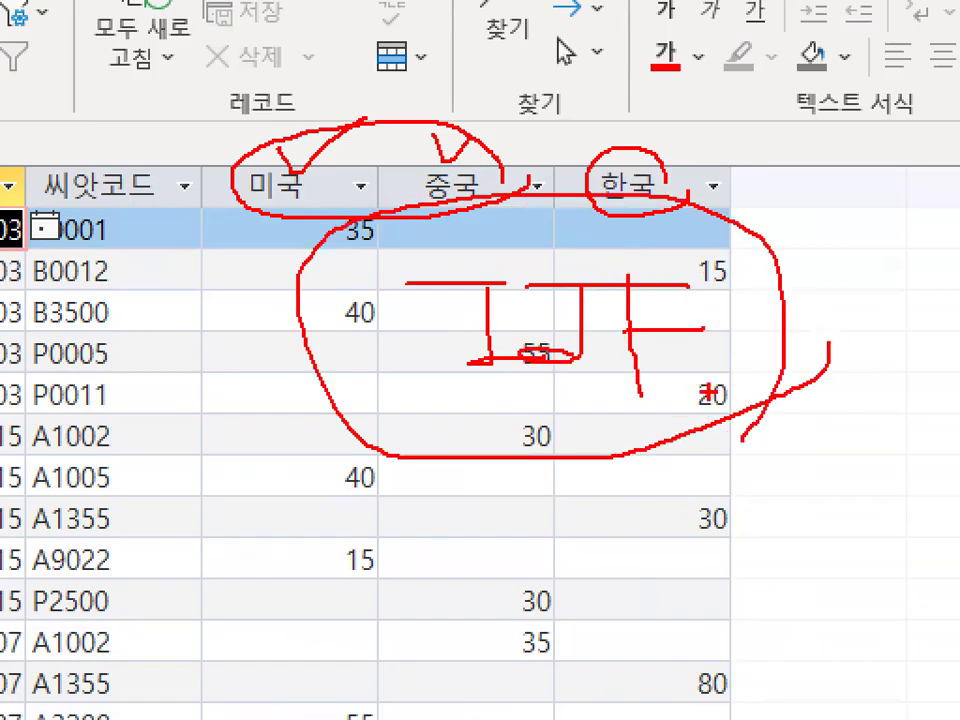
{"action": "left_click_drag", "start_coordinate": [486, 258], "coordinate": [643, 38]}
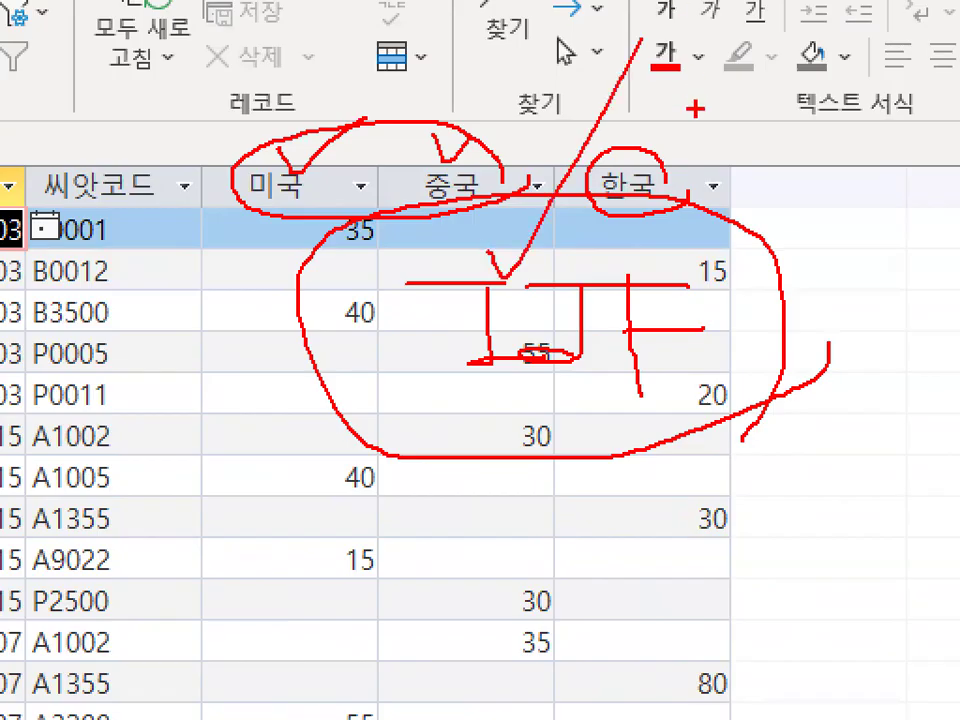
{"action": "left_click_drag", "start_coordinate": [165, 266], "coordinate": [285, 266]}
{"action": "left_click_drag", "start_coordinate": [216, 215], "coordinate": [216, 335]}
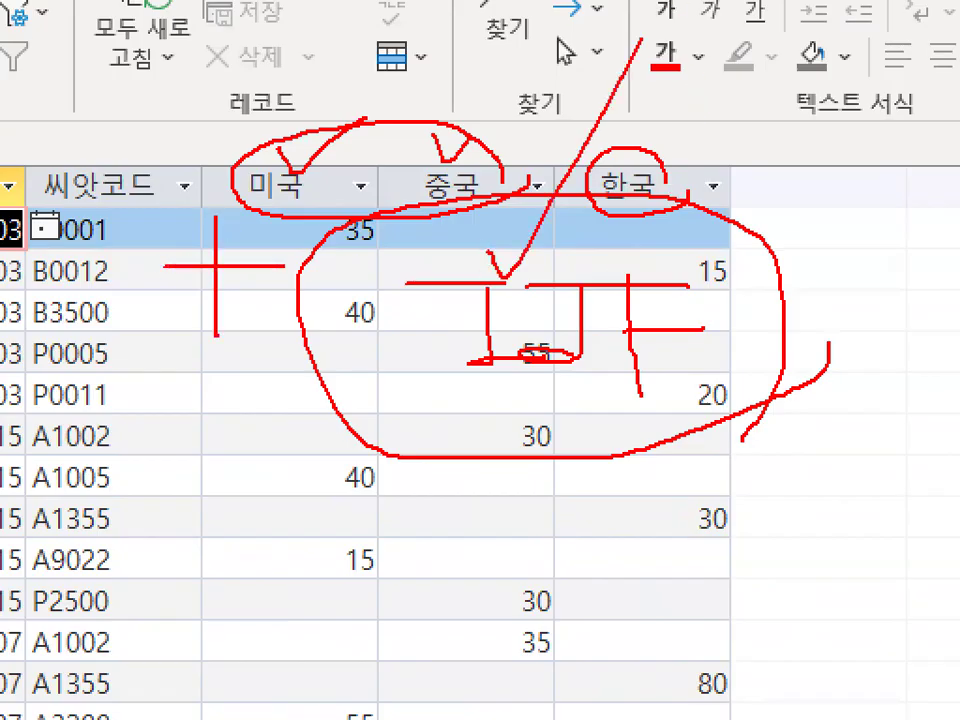
{"action": "key", "text": "Escape"}
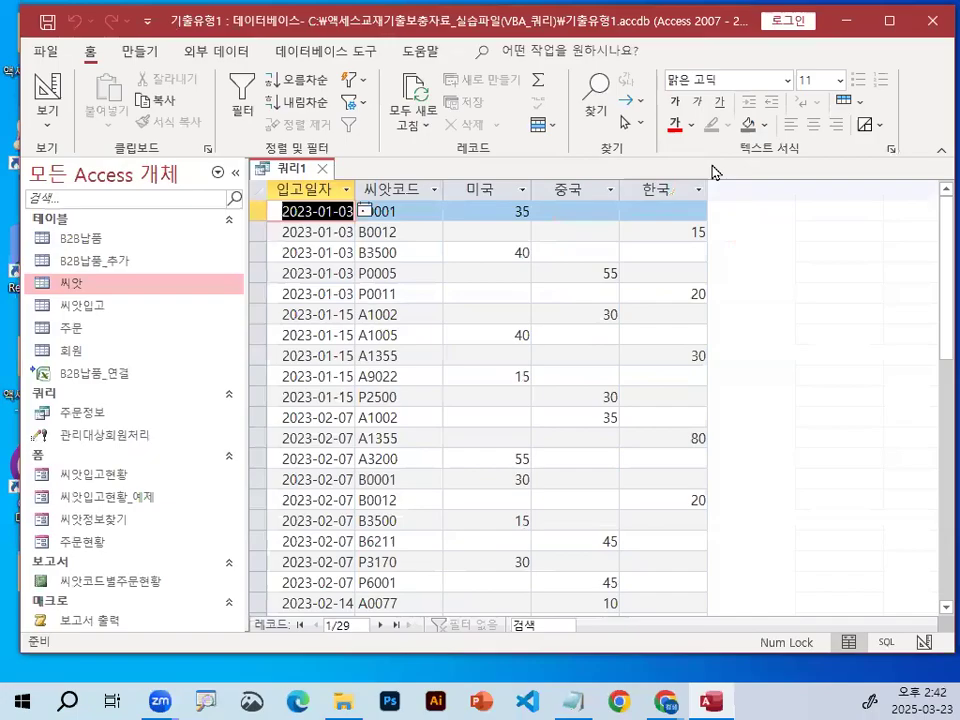
Set the annotation pen shape to 사각형 and box the crosstab's row headings, country column headings and value area.
{"action": "right_click", "coordinate": [258, 281]}
{"action": "mouse_move", "coordinate": [322, 324]}
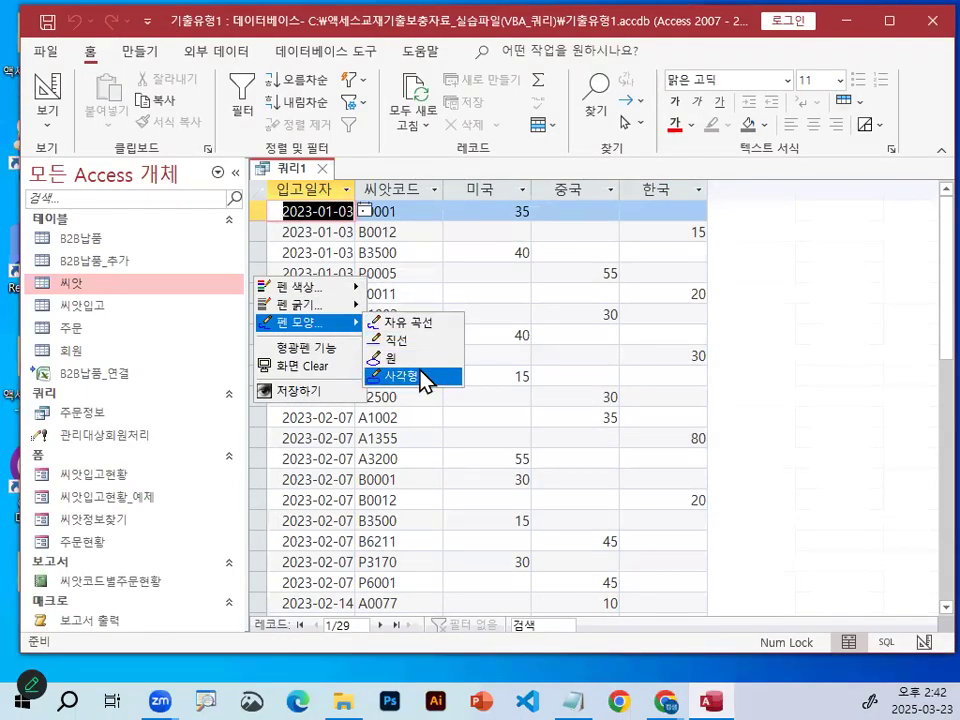
{"action": "left_click", "coordinate": [424, 377]}
{"action": "mouse_move", "coordinate": [258, 172]}
{"action": "left_mouse_down"}
{"action": "mouse_move", "coordinate": [342, 208]}
{"action": "mouse_move", "coordinate": [390, 192]}
{"action": "mouse_move", "coordinate": [431, 206]}
{"action": "left_mouse_up"}
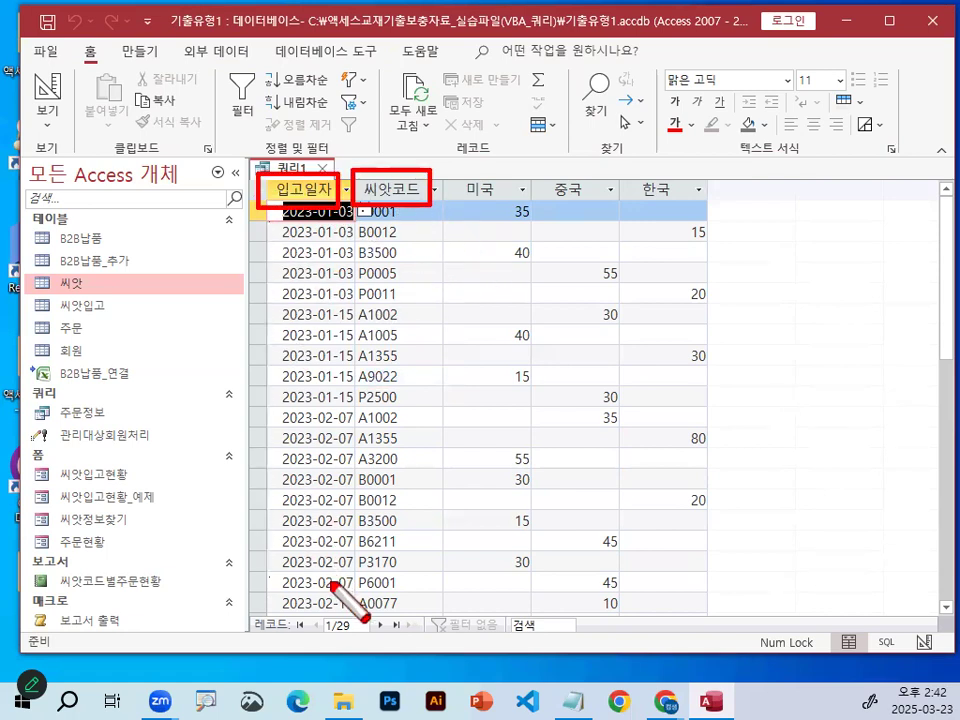
{"action": "left_click_drag", "start_coordinate": [365, 605], "coordinate": [360, 564]}
{"action": "left_click_drag", "start_coordinate": [358, 222], "coordinate": [434, 567]}
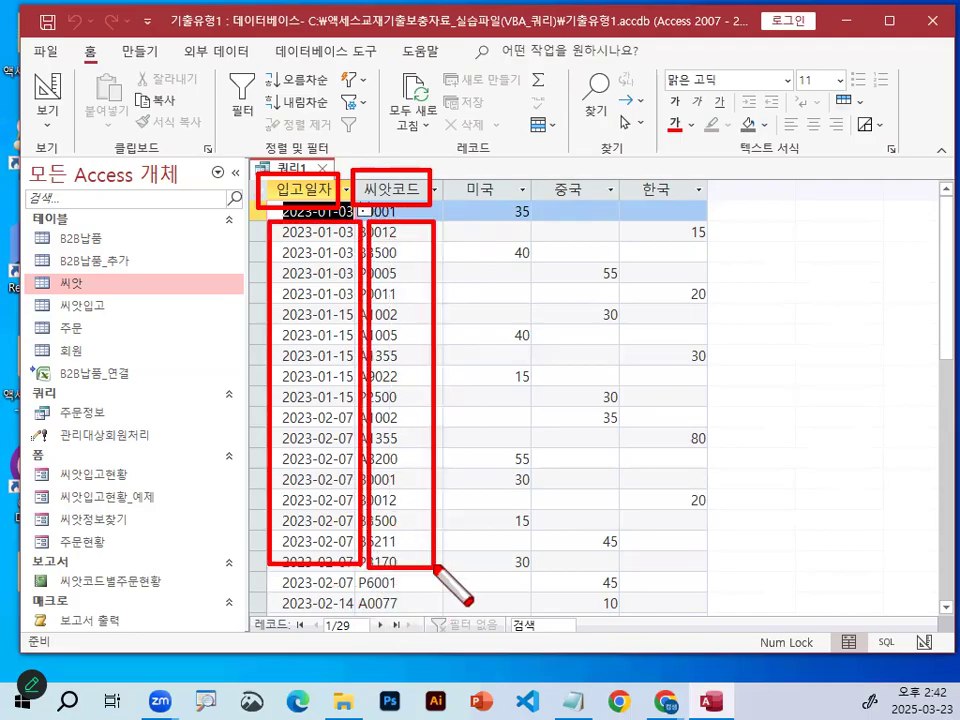
{"action": "left_click_drag", "start_coordinate": [450, 174], "coordinate": [839, 199]}
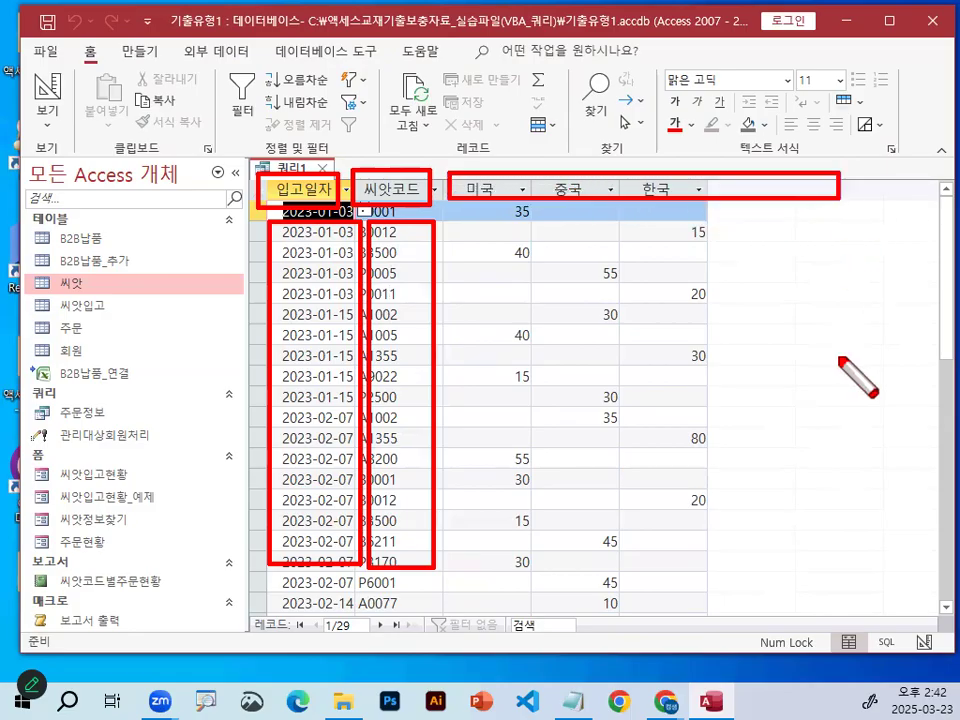
{"action": "left_click_drag", "start_coordinate": [465, 210], "coordinate": [840, 623]}
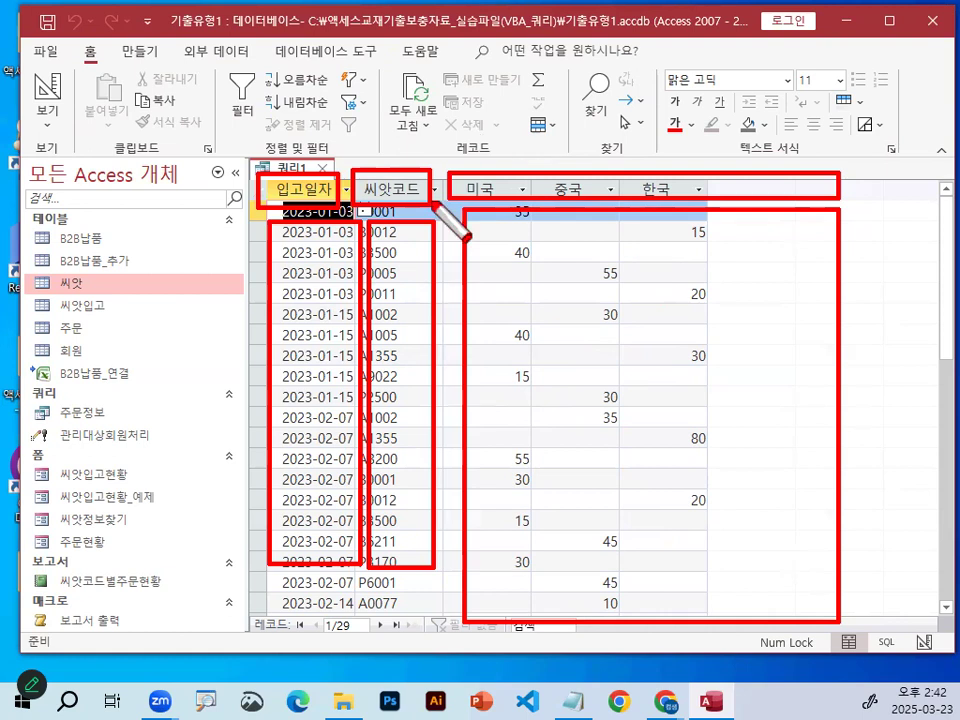
{"action": "key", "text": "Escape"}
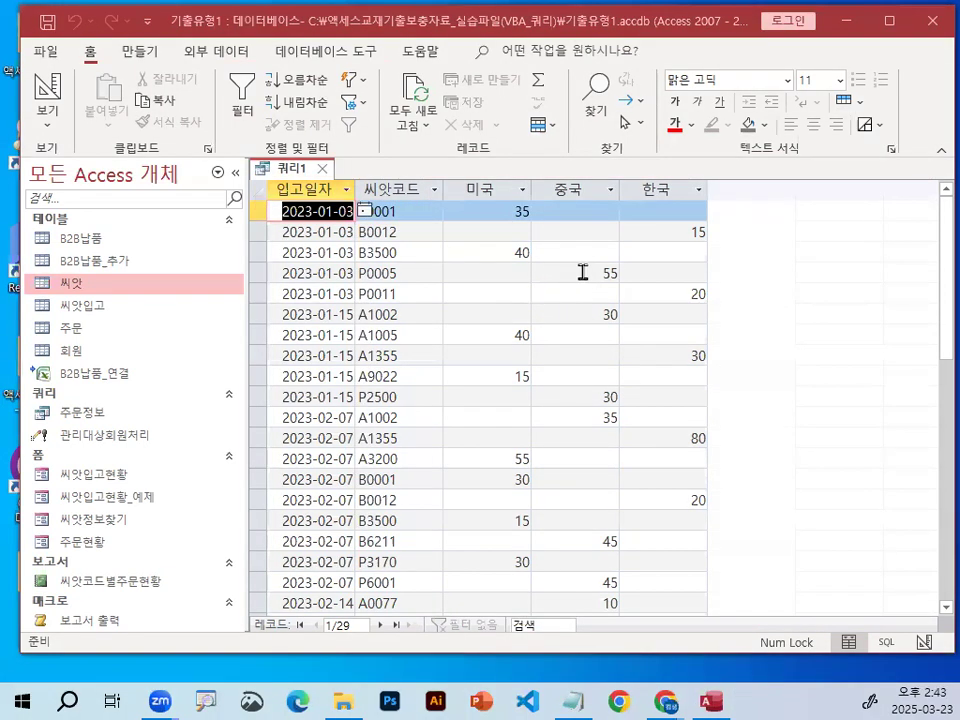